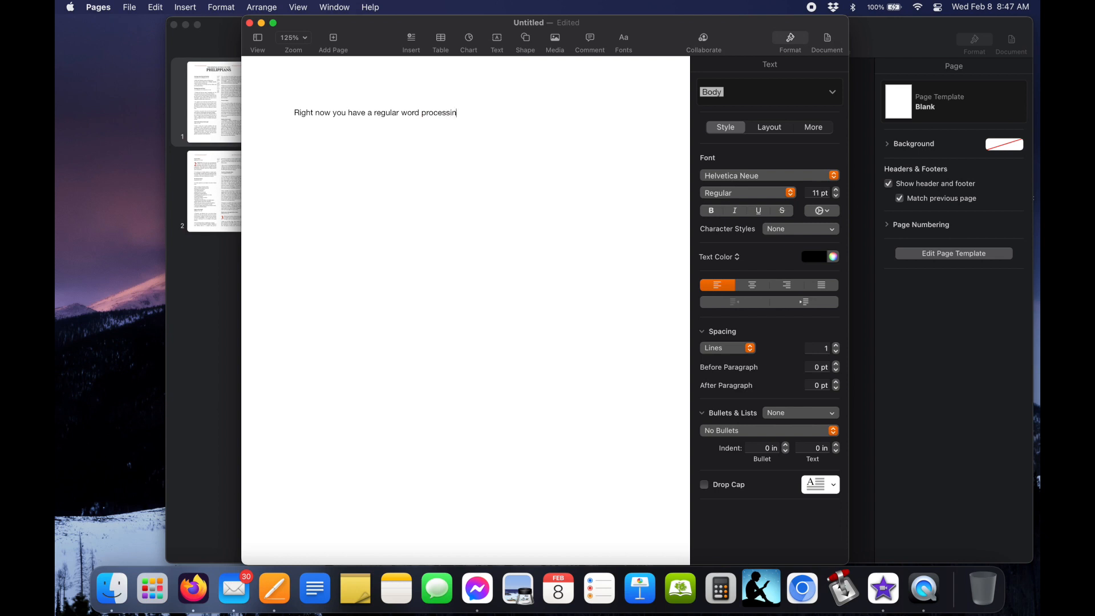
Clear the sample sentence from the document body and convert the document to page layout.
{"action": "type", "text": "cumen"}
{"action": "key", "text": "super+a"}
{"action": "key", "text": "BackSpace"}
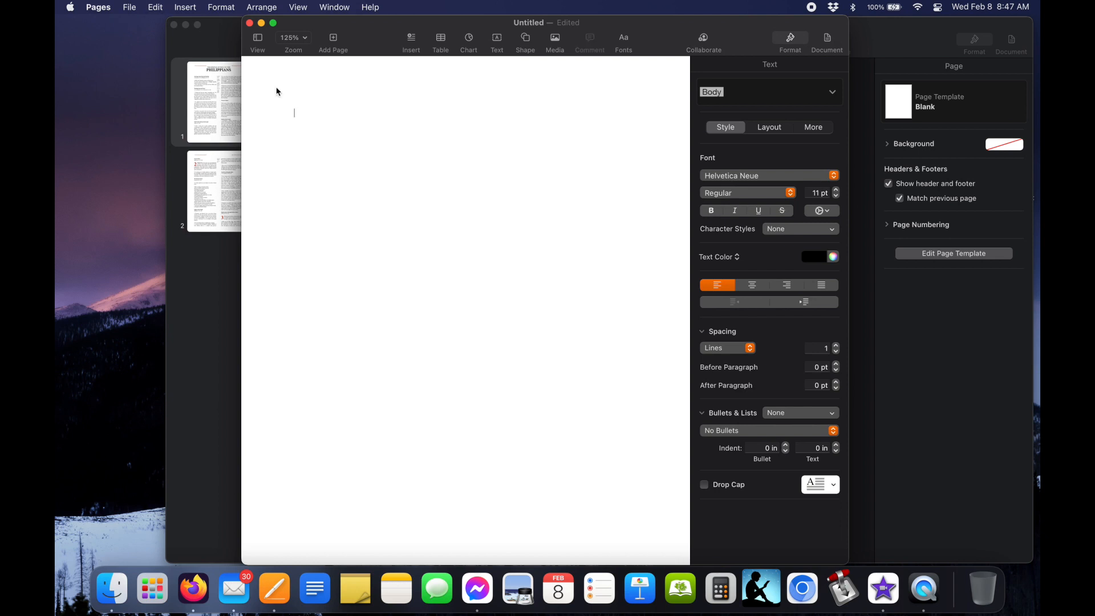
{"action": "left_click", "coordinate": [129, 7]}
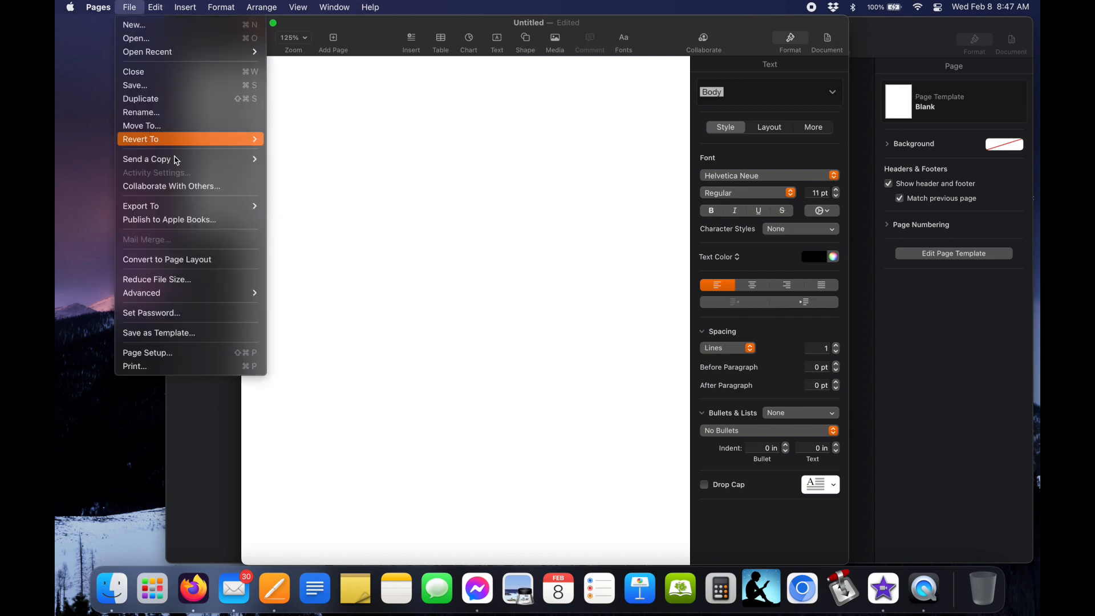
{"action": "left_click", "coordinate": [190, 260]}
{"action": "left_click", "coordinate": [584, 347]}
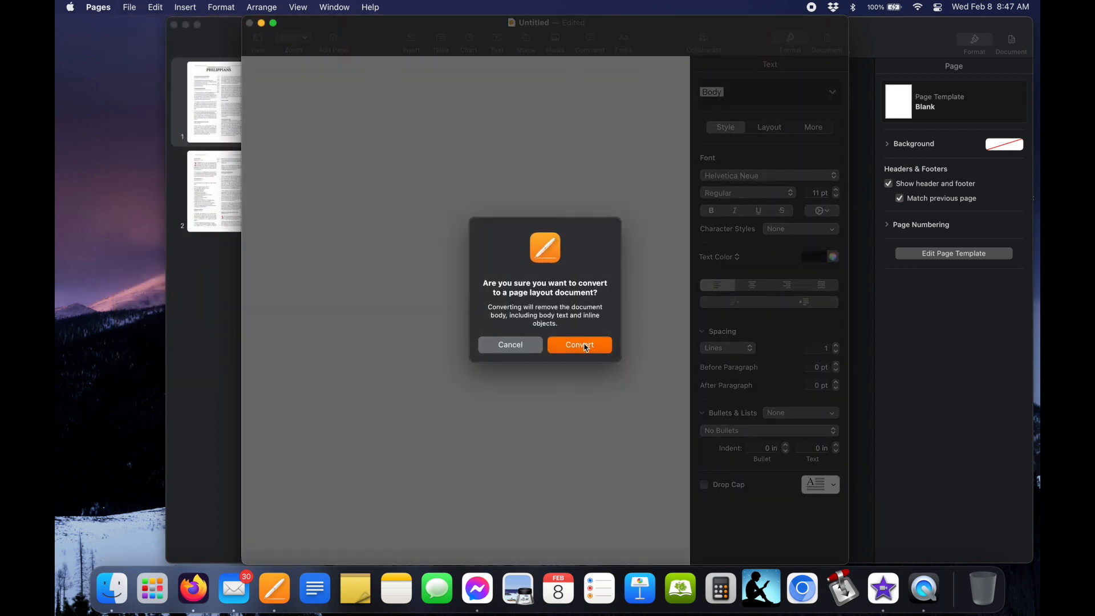
Insert a text box reading "Now you need to make text blocks!" and move it toward the page's upper-left corner.
{"action": "left_click", "coordinate": [496, 40]}
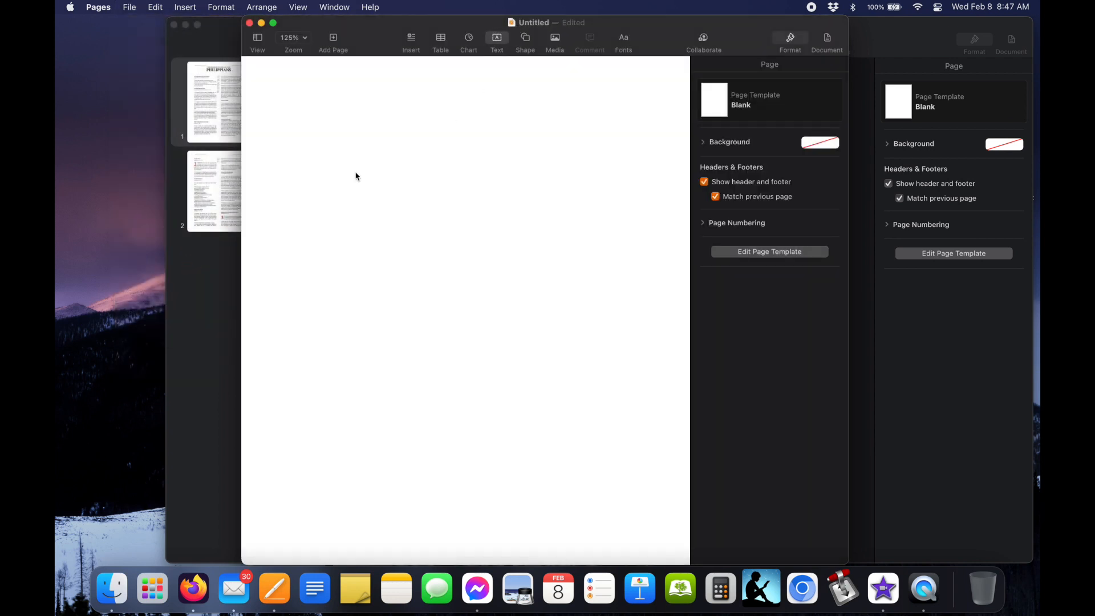
{"action": "left_click", "coordinate": [507, 302]}
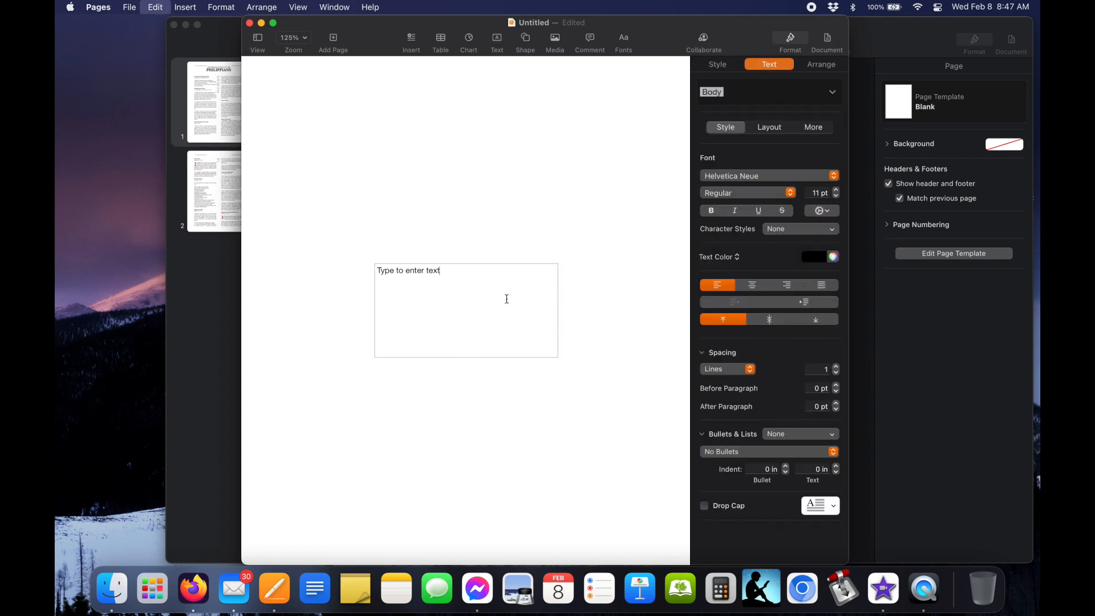
{"action": "type", "text": "Now you need to make text blocks!"}
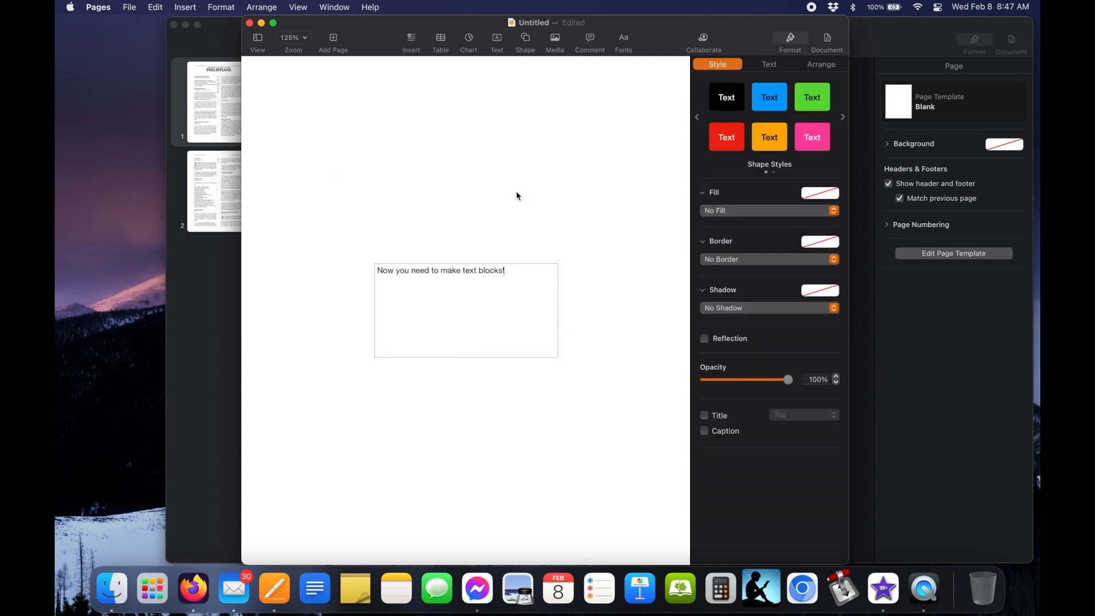
{"action": "left_click", "coordinate": [517, 196]}
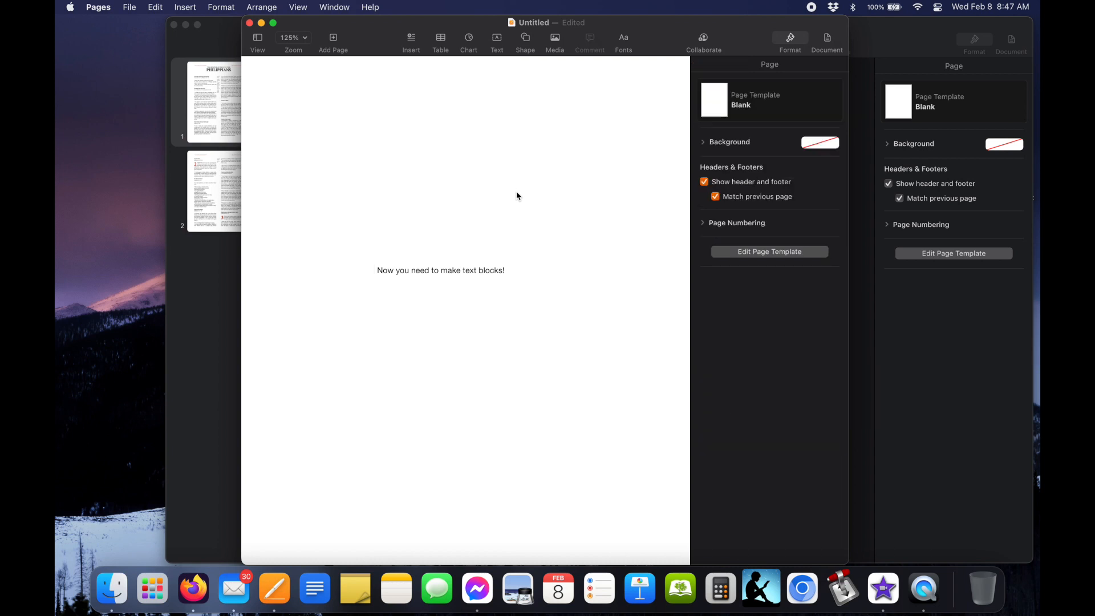
{"action": "left_click_drag", "start_coordinate": [479, 283], "coordinate": [399, 121]}
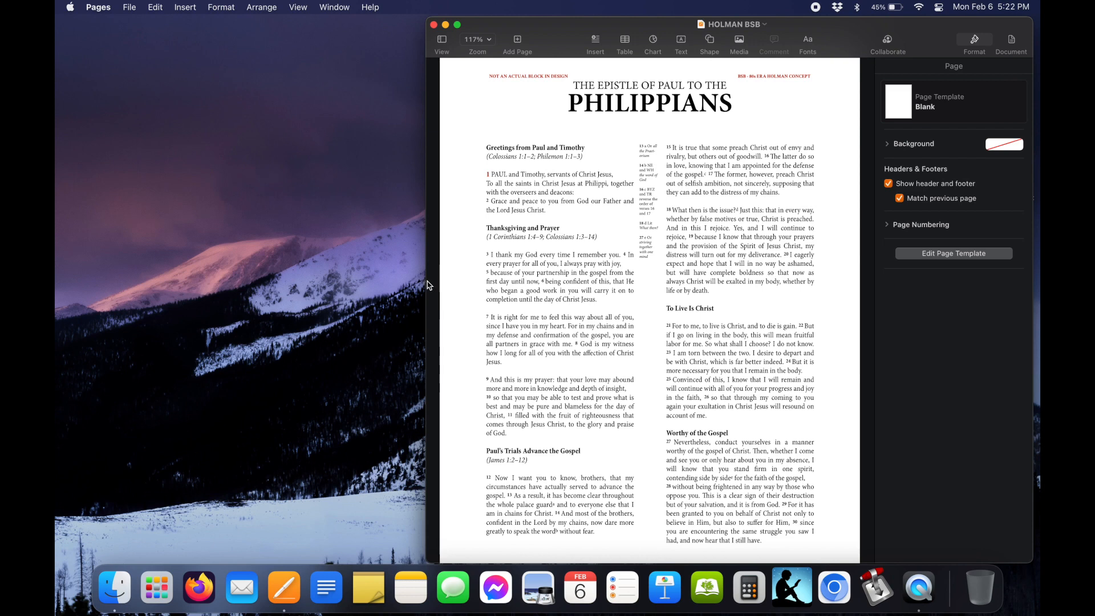
Widen the HOLMAN BSB document window and look over the two-column Philippians page.
{"action": "left_click_drag", "start_coordinate": [426, 279], "coordinate": [166, 270]}
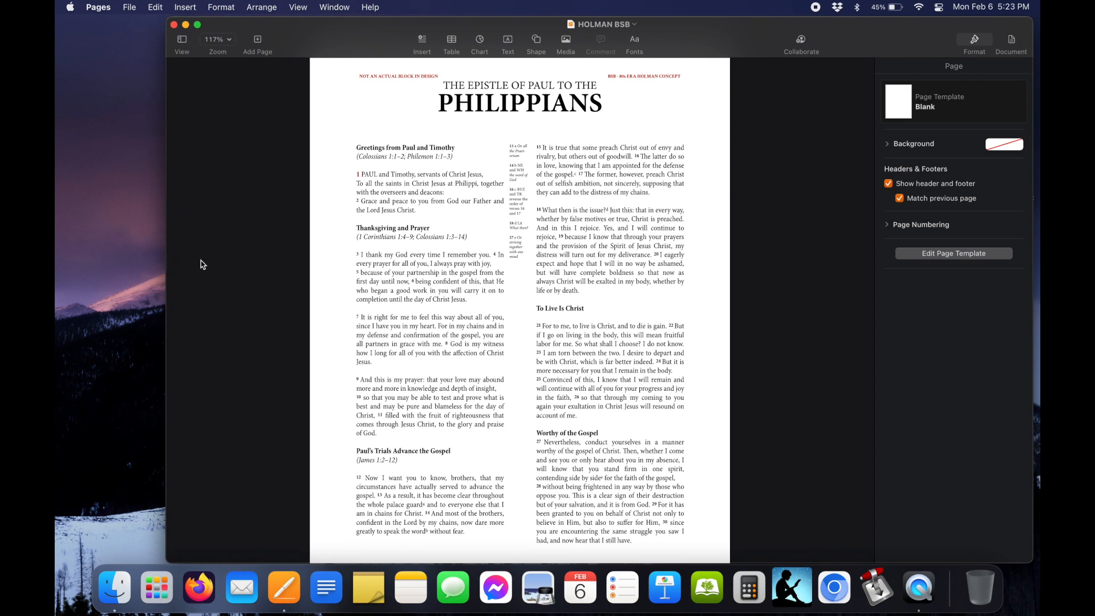
{"action": "scroll", "coordinate": [430, 260], "scroll_direction": "down", "scroll_amount": 2}
{"action": "scroll", "coordinate": [431, 259], "scroll_direction": "up", "scroll_amount": 2}
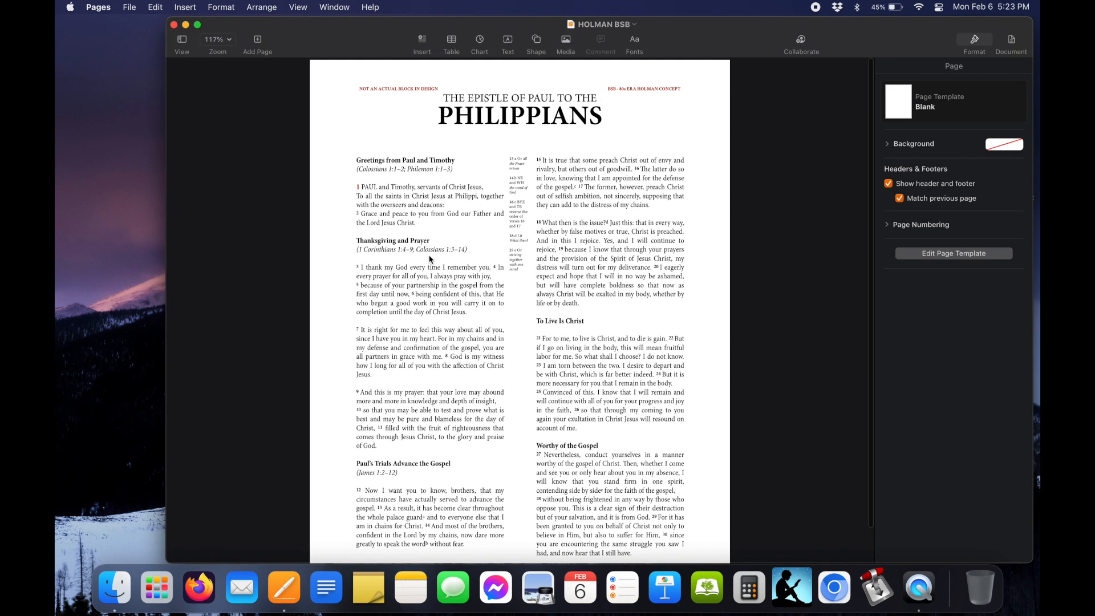
{"action": "scroll", "coordinate": [430, 260], "scroll_direction": "down", "scroll_amount": 2}
{"action": "scroll", "coordinate": [430, 259], "scroll_direction": "up", "scroll_amount": 1}
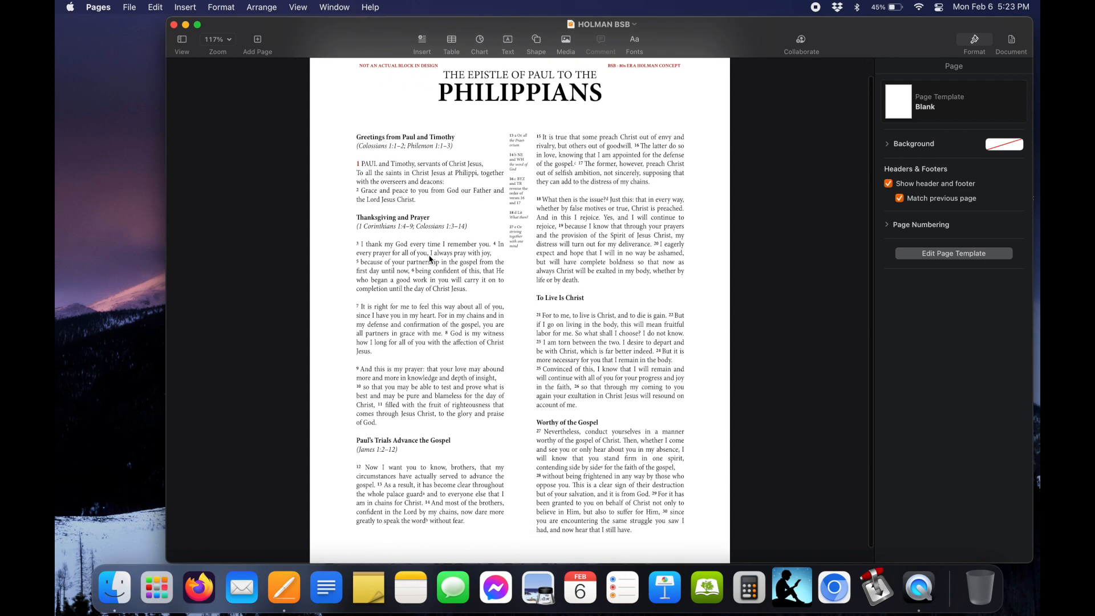
Examine how the first column's text box links to the second column, and show the page thumbnails.
{"action": "left_click", "coordinate": [456, 165]}
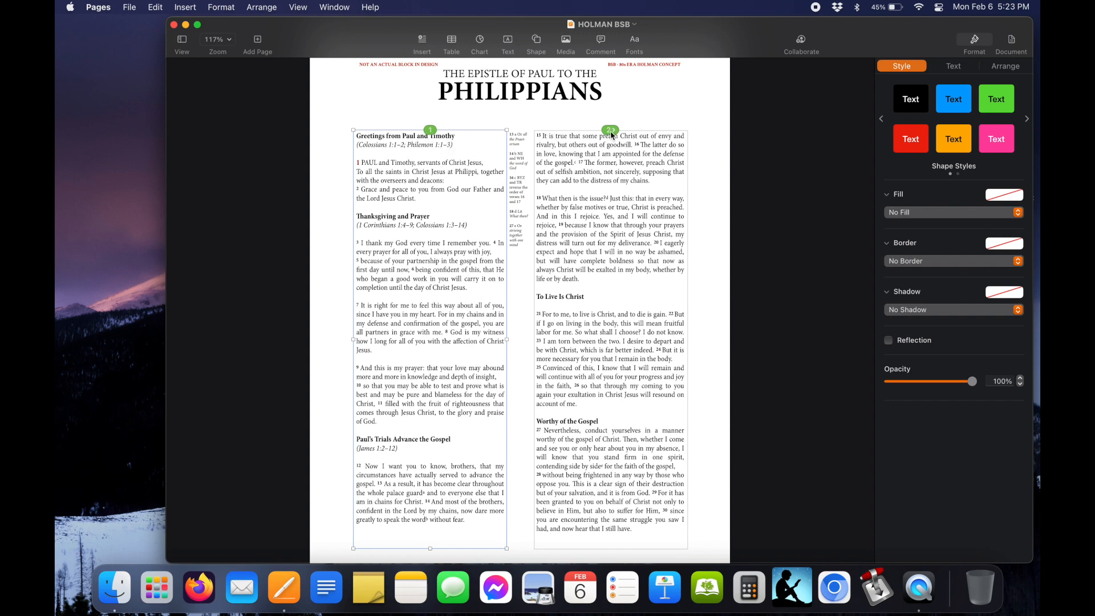
{"action": "scroll", "coordinate": [611, 133], "scroll_direction": "up", "scroll_amount": 1}
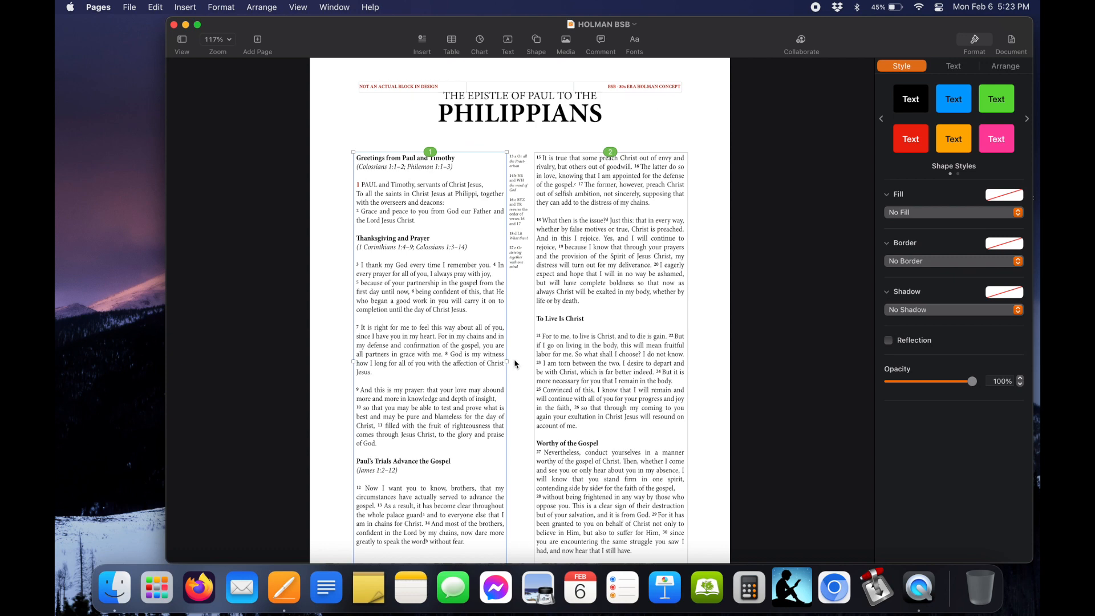
{"action": "scroll", "coordinate": [525, 348], "scroll_direction": "down", "scroll_amount": 2}
{"action": "scroll", "coordinate": [500, 390], "scroll_direction": "up", "scroll_amount": 2}
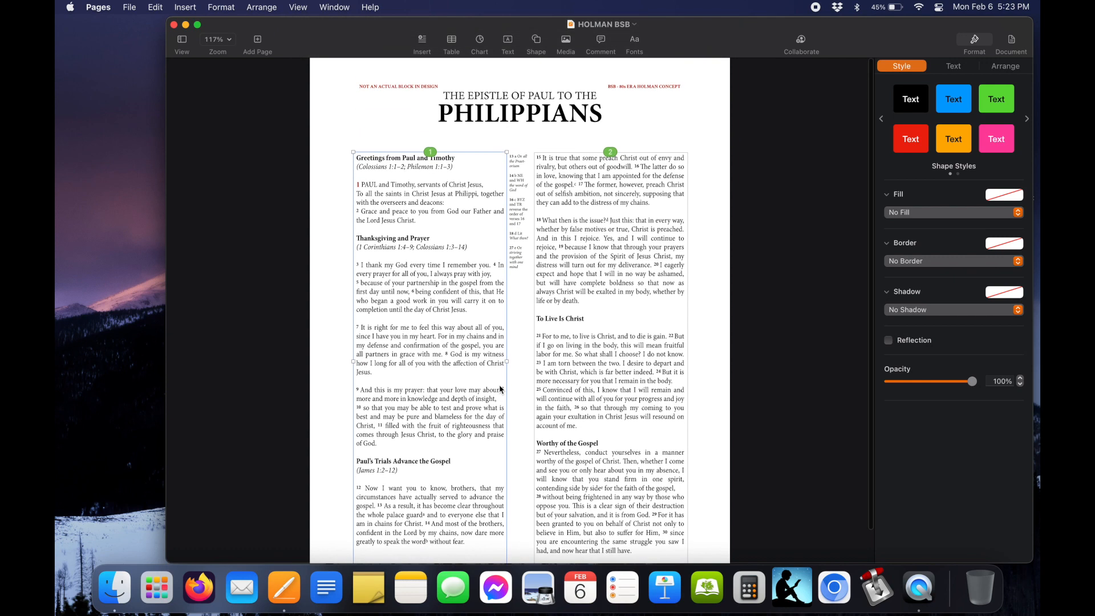
{"action": "left_click", "coordinate": [182, 40]}
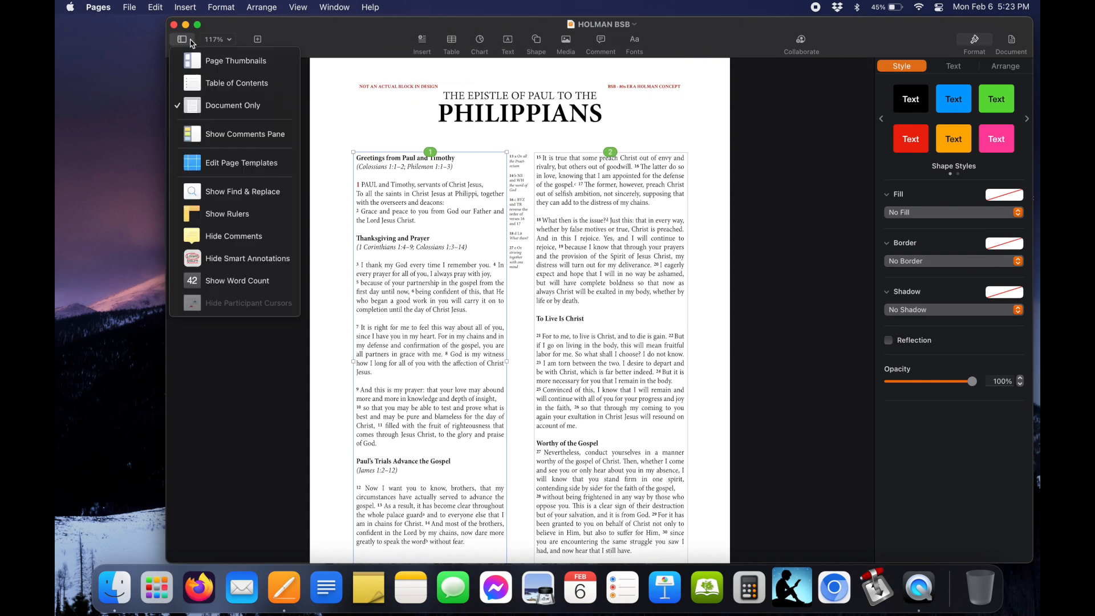
{"action": "left_click", "coordinate": [217, 61]}
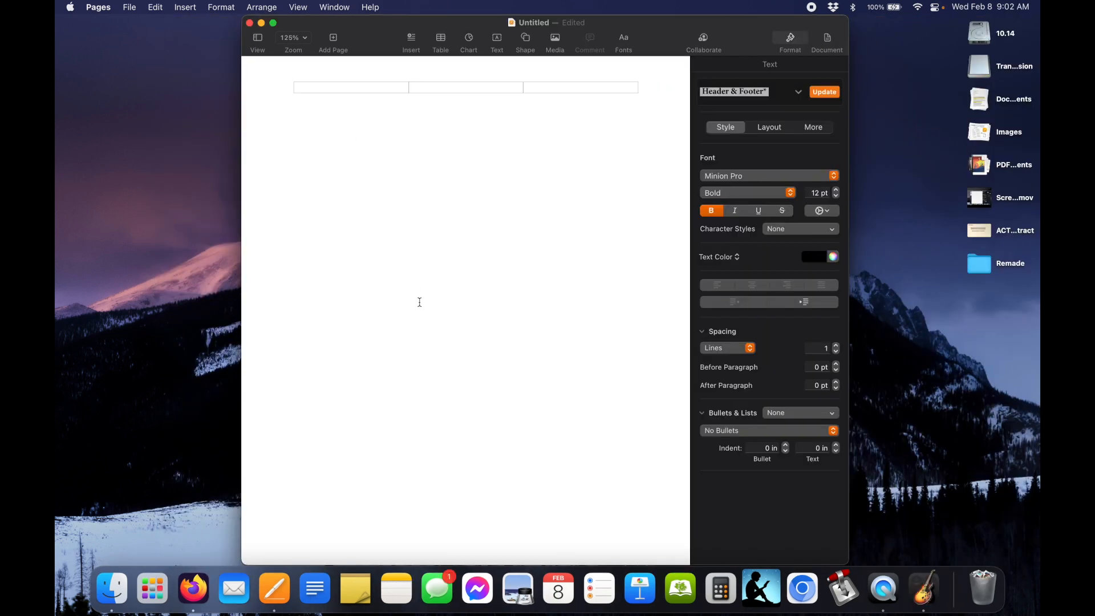
Check whether the blank untitled document is already in page layout mode.
{"action": "left_click", "coordinate": [419, 302]}
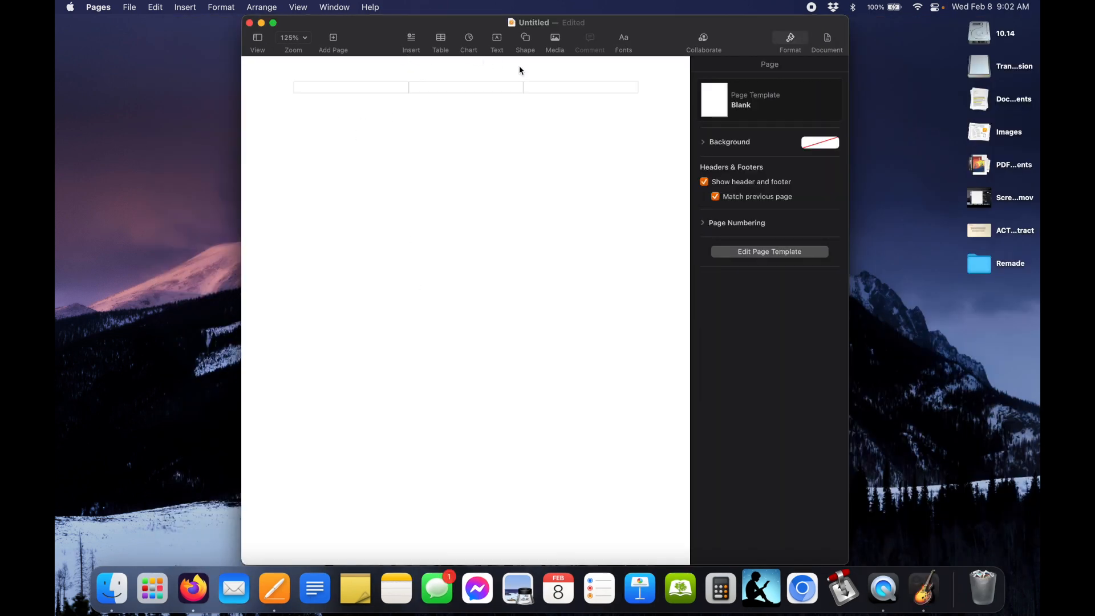
{"action": "left_click", "coordinate": [140, 9]}
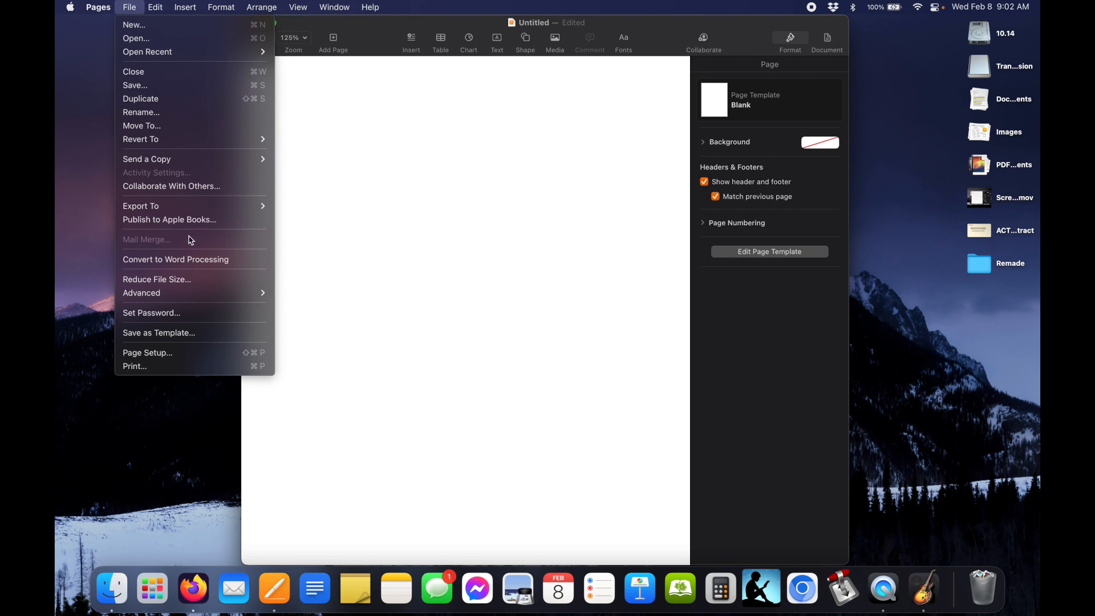
{"action": "mouse_move", "coordinate": [201, 159]}
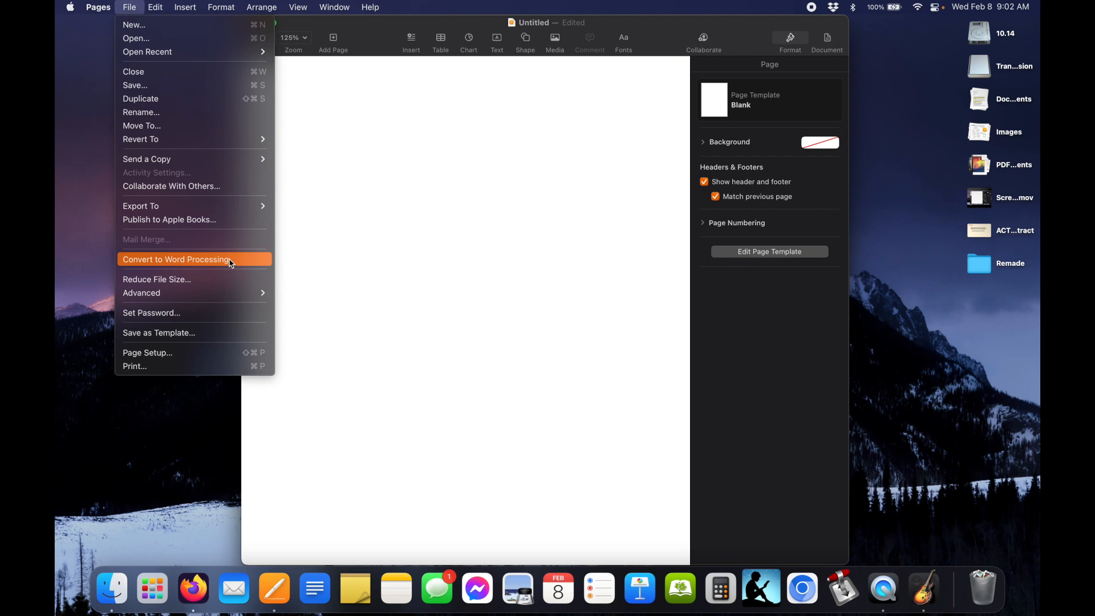
{"action": "left_click", "coordinate": [478, 142]}
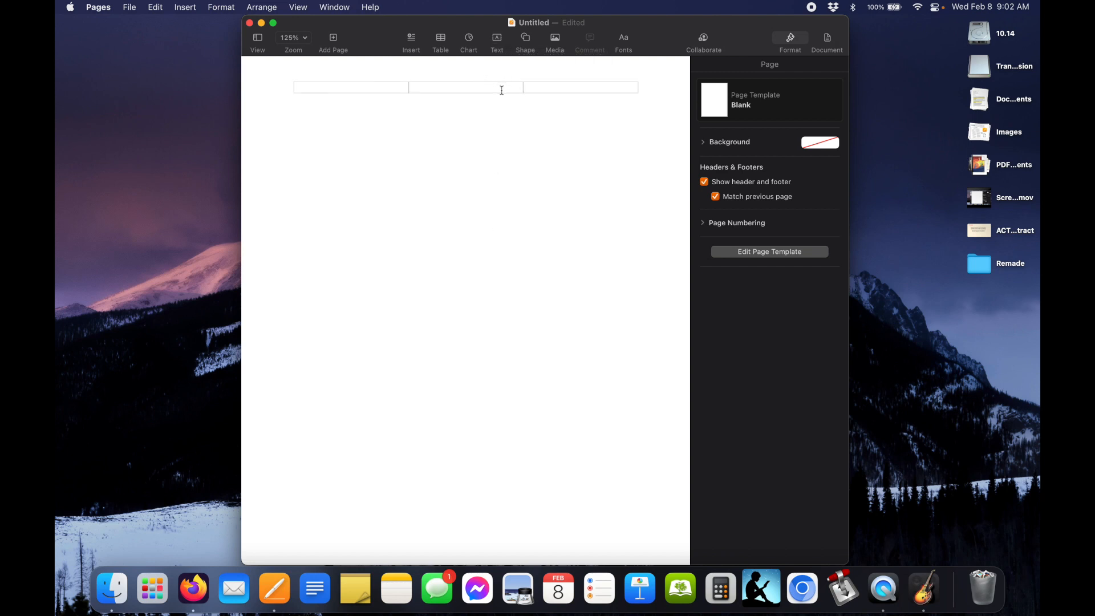
Insert a text box on the blank page and place it near the page's upper part.
{"action": "left_click", "coordinate": [497, 37]}
{"action": "left_click_drag", "start_coordinate": [466, 280], "coordinate": [406, 144]}
Show the page thumbnails and duplicate page 1 together with its text box.
{"action": "left_click", "coordinate": [270, 50]}
{"action": "left_click", "coordinate": [272, 59]}
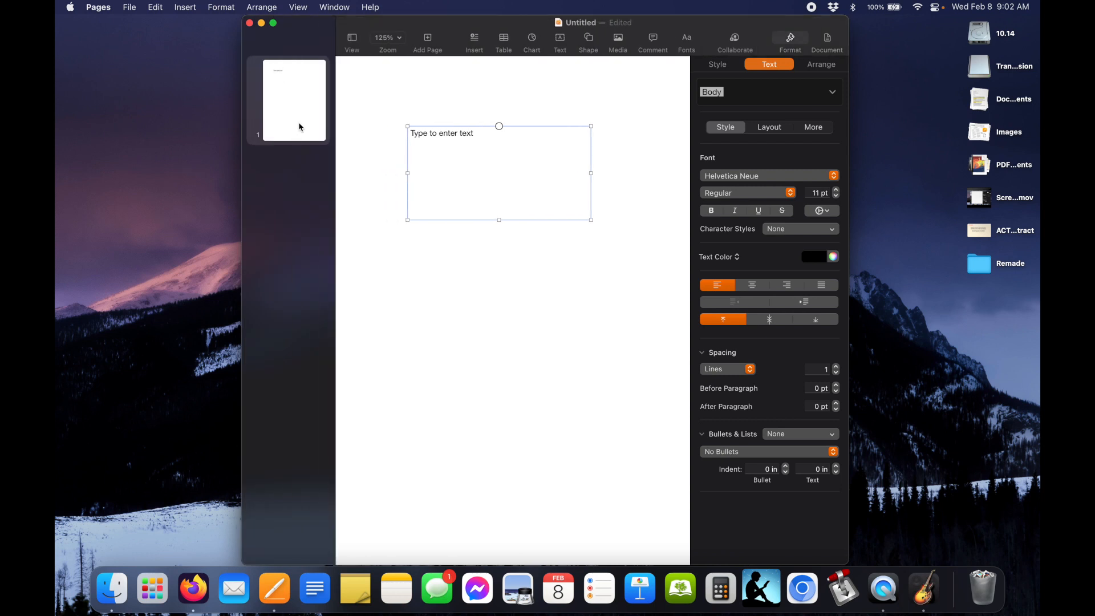
{"action": "left_click", "coordinate": [298, 118]}
{"action": "key", "text": "super+d"}
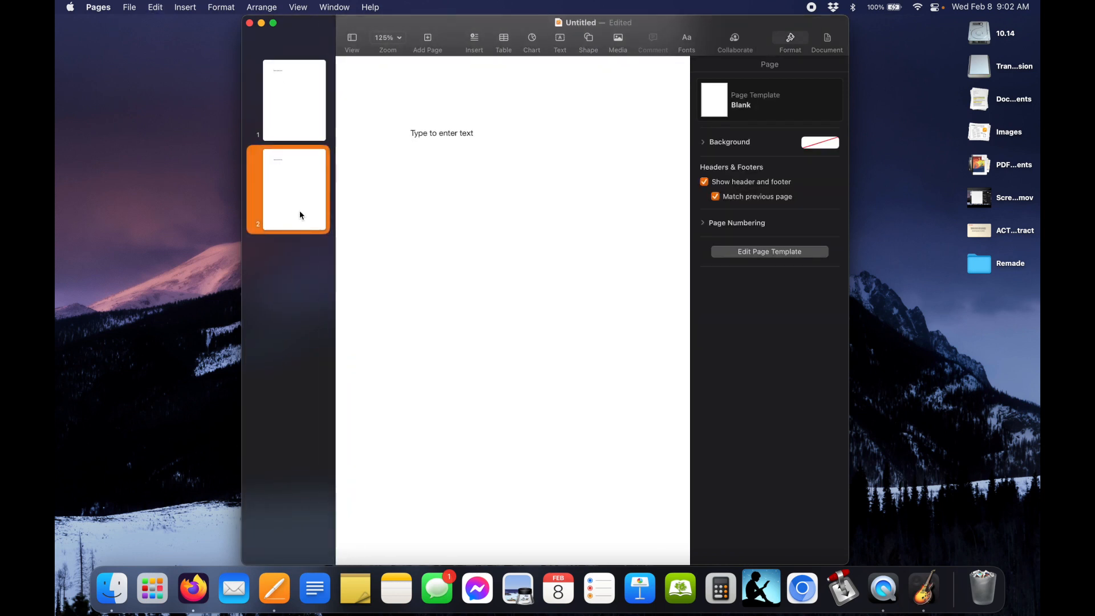
Compare page 1 with its duplicate by moving back and forth between the two pages.
{"action": "left_click", "coordinate": [304, 122]}
{"action": "left_click", "coordinate": [305, 191]}
{"action": "left_click", "coordinate": [292, 96]}
{"action": "left_click", "coordinate": [292, 191]}
{"action": "left_click", "coordinate": [291, 131]}
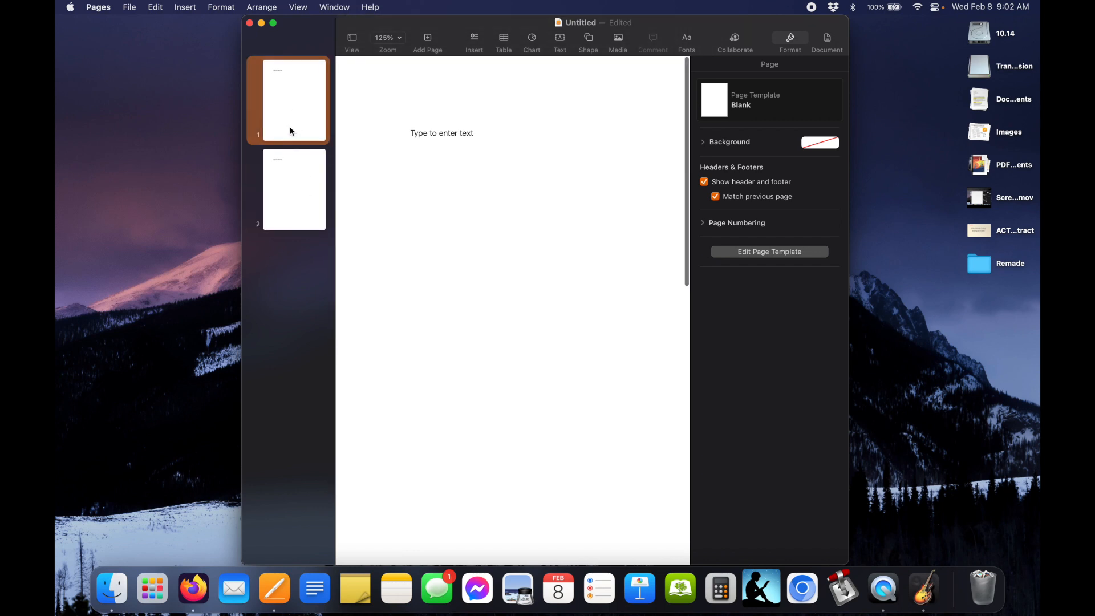
{"action": "scroll", "coordinate": [538, 169], "scroll_direction": "down", "scroll_amount": 3}
{"action": "scroll", "coordinate": [539, 167], "scroll_direction": "down", "scroll_amount": 3}
{"action": "scroll", "coordinate": [539, 168], "scroll_direction": "up", "scroll_amount": 3}
{"action": "scroll", "coordinate": [539, 167], "scroll_direction": "down", "scroll_amount": 3}
{"action": "scroll", "coordinate": [539, 167], "scroll_direction": "up", "scroll_amount": 3}
{"action": "scroll", "coordinate": [539, 167], "scroll_direction": "down", "scroll_amount": 4}
{"action": "scroll", "coordinate": [539, 167], "scroll_direction": "up", "scroll_amount": 3}
{"action": "left_click", "coordinate": [328, 176]}
{"action": "left_click", "coordinate": [276, 100]}
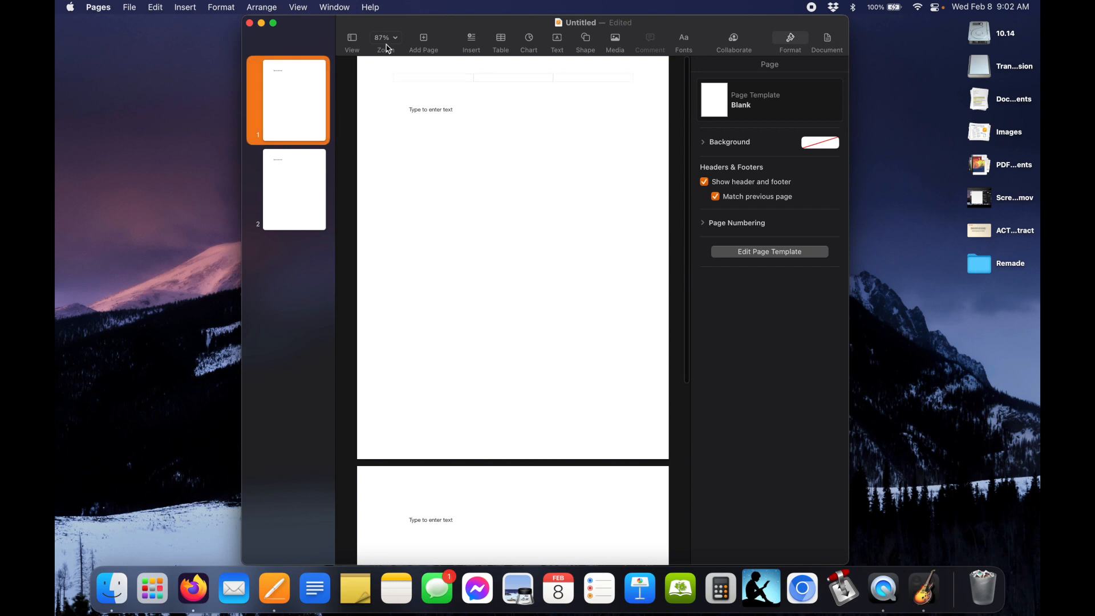
Show the rulers around the document page.
{"action": "left_click", "coordinate": [352, 39]}
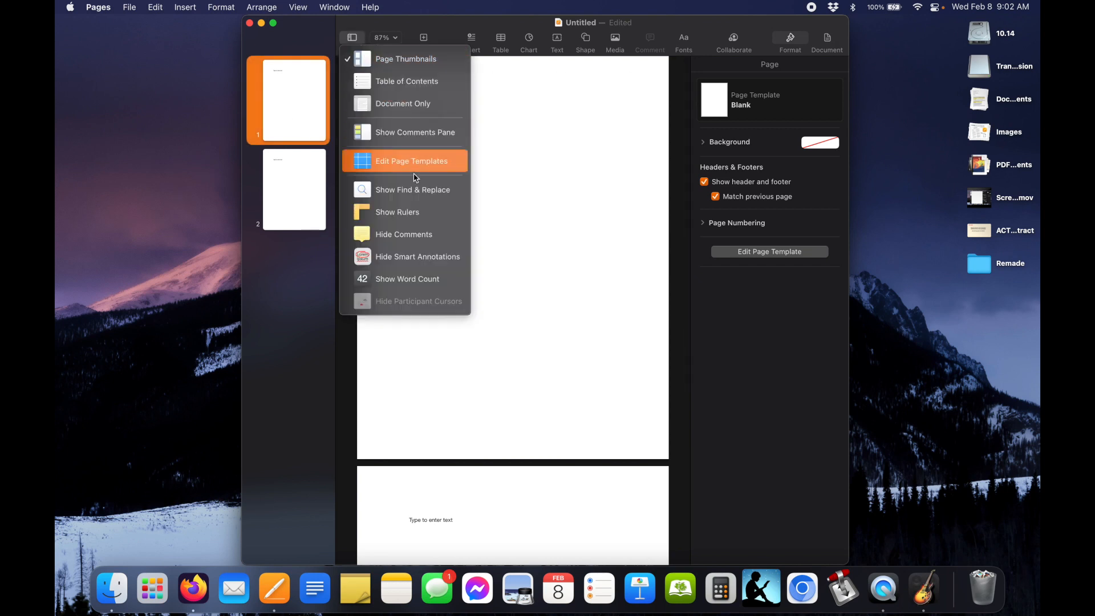
{"action": "left_click", "coordinate": [410, 212]}
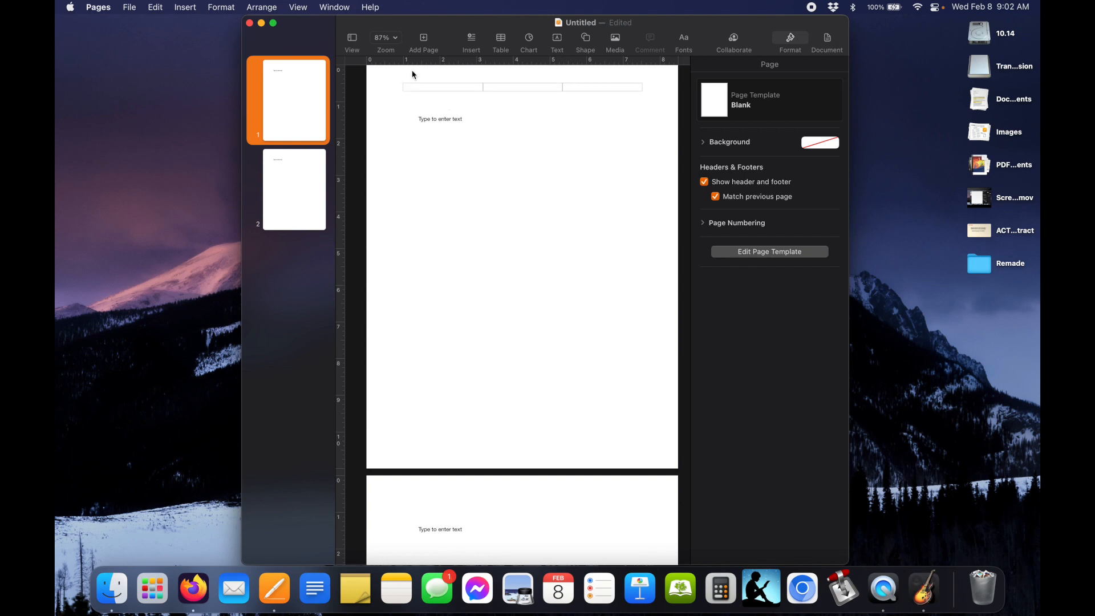
Move page 1's text box down from the header with its left edge near the 1-inch mark, and narrow it to about 3 inches.
{"action": "left_click", "coordinate": [450, 137]}
{"action": "left_click_drag", "start_coordinate": [472, 142], "coordinate": [458, 145]}
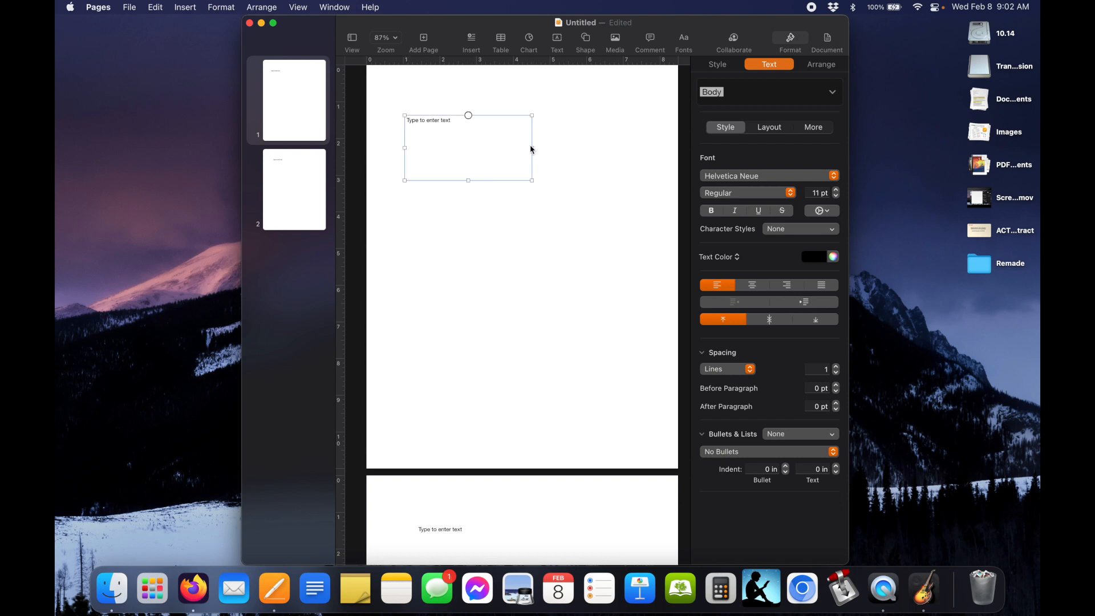
{"action": "left_click_drag", "start_coordinate": [504, 148], "coordinate": [502, 163]}
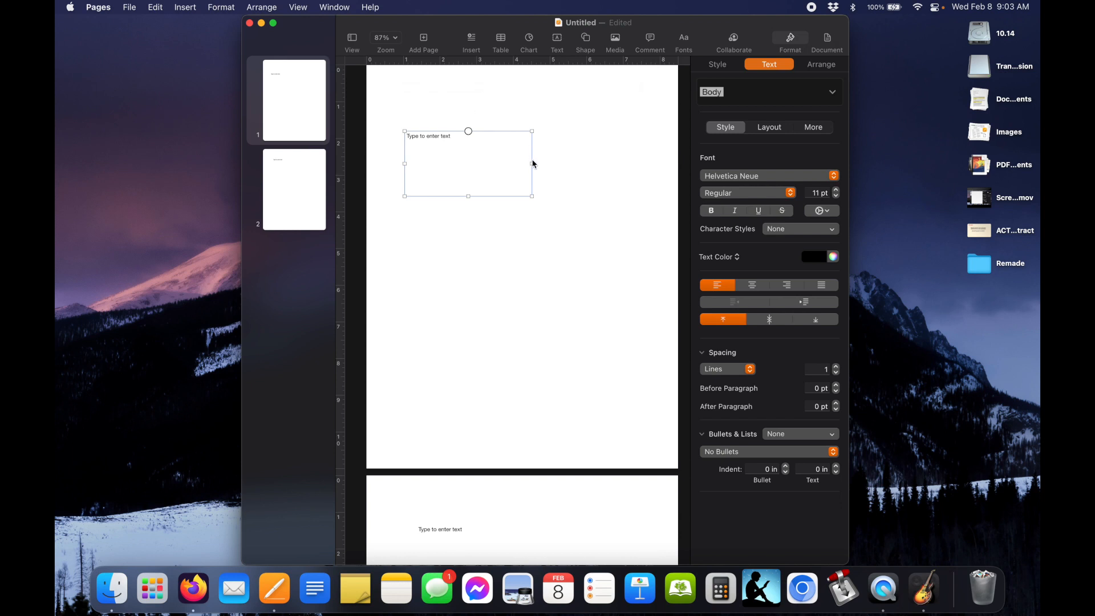
{"action": "mouse_move", "coordinate": [530, 164]}
{"action": "left_mouse_down"}
{"action": "mouse_move", "coordinate": [497, 165]}
{"action": "mouse_move", "coordinate": [519, 164]}
{"action": "left_mouse_up"}
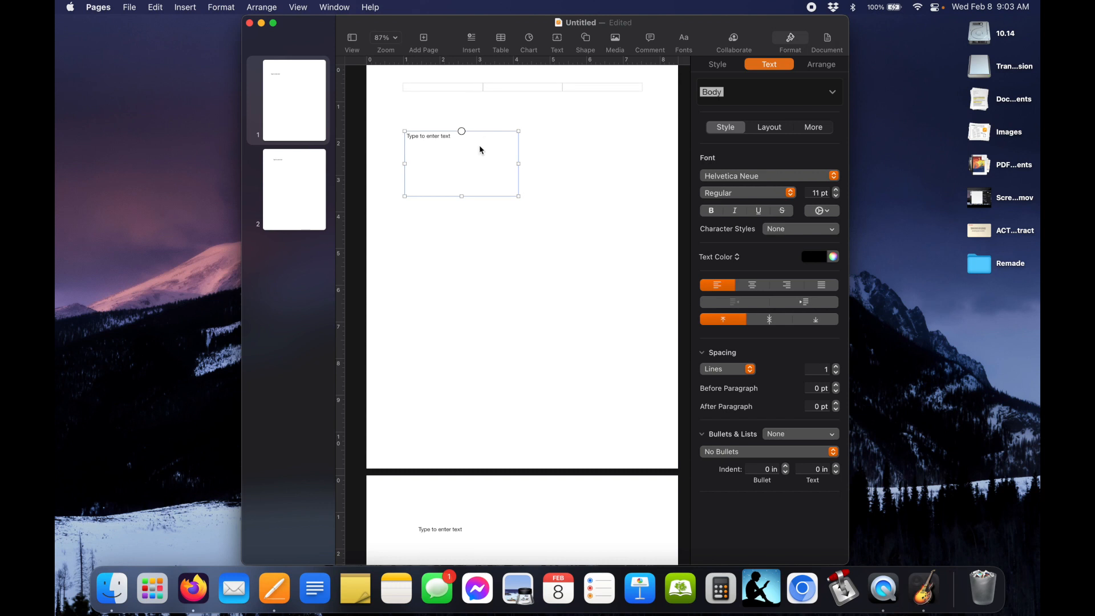
Duplicate the text box on page 1 and place the copy level beside the original as a second column.
{"action": "left_click", "coordinate": [570, 151]}
{"action": "left_click", "coordinate": [486, 162]}
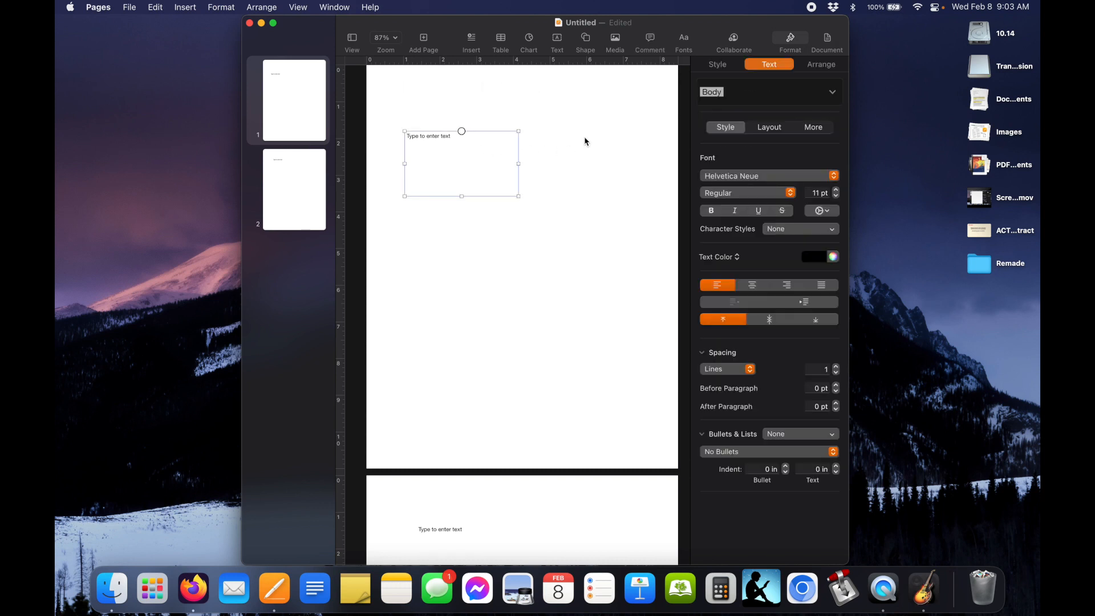
{"action": "key", "text": "super+d"}
{"action": "left_click_drag", "start_coordinate": [503, 151], "coordinate": [636, 147]}
Select both text boxes on page 1 and shift them slightly left together to centre the columns on the page.
{"action": "left_click", "coordinate": [508, 163]}
{"action": "left_click", "coordinate": [563, 161], "text": "shift"}
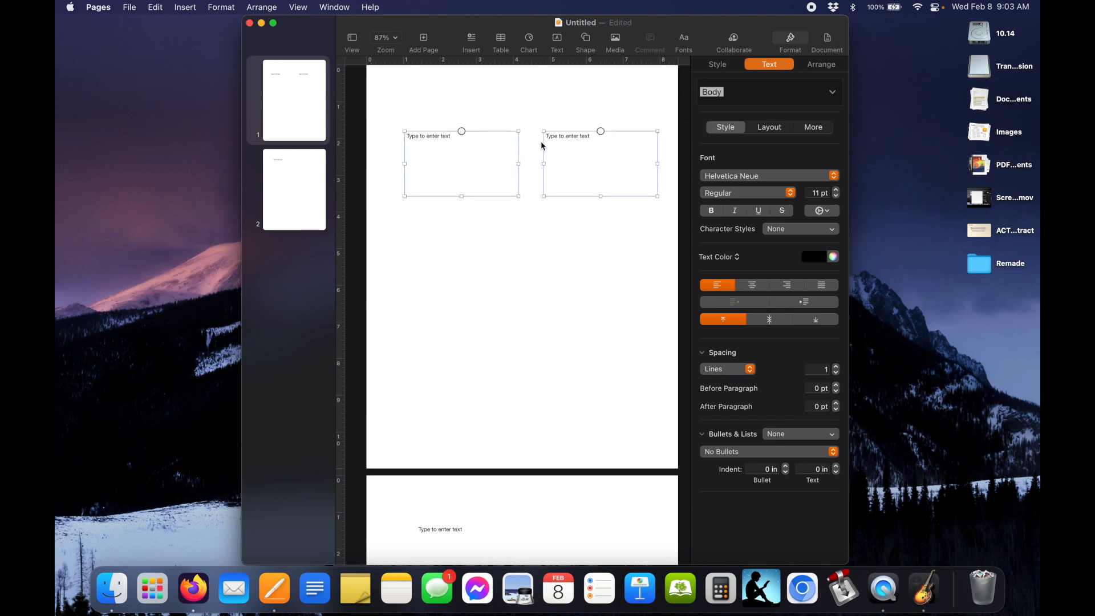
{"action": "mouse_move", "coordinate": [573, 71]}
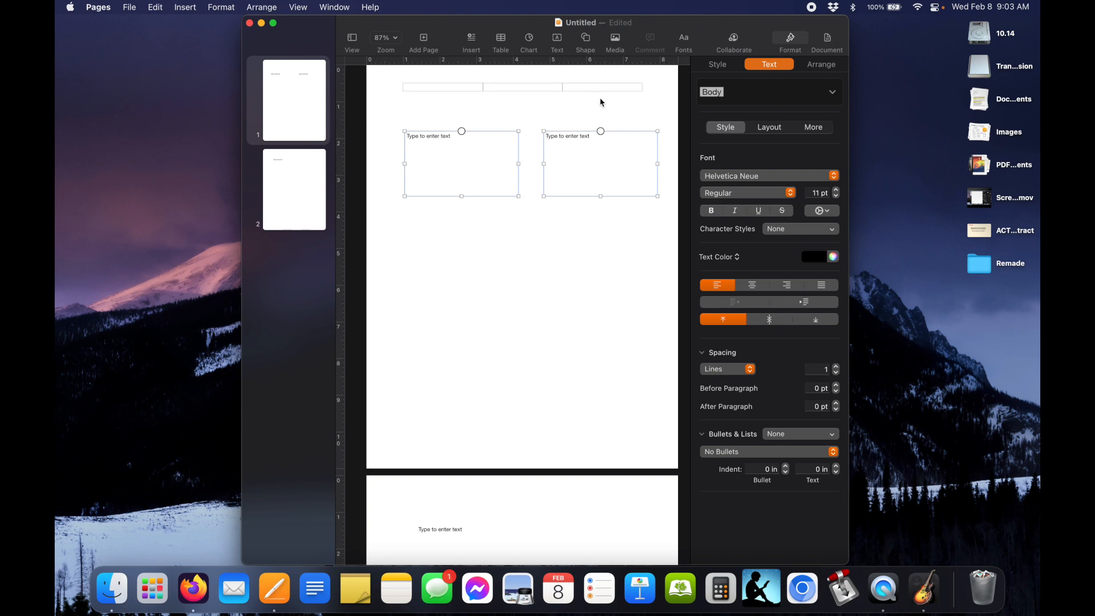
{"action": "left_click_drag", "start_coordinate": [483, 152], "coordinate": [478, 153]}
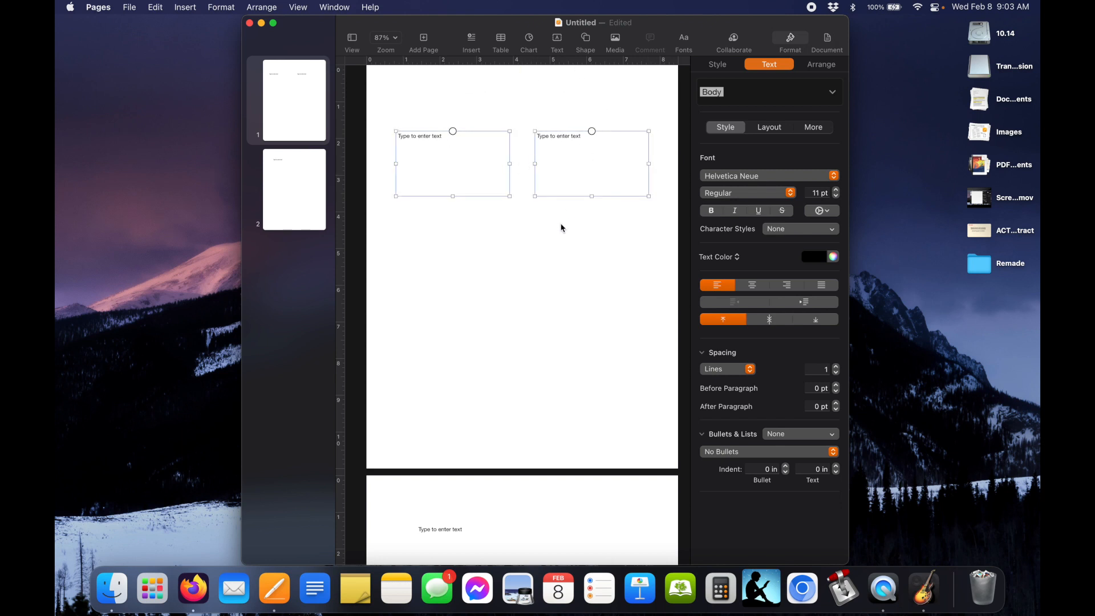
Stretch both column text boxes on page 1 downward to about the 10-inch ruler mark.
{"action": "left_click", "coordinate": [560, 245]}
{"action": "left_click", "coordinate": [431, 140]}
{"action": "left_click", "coordinate": [594, 151]}
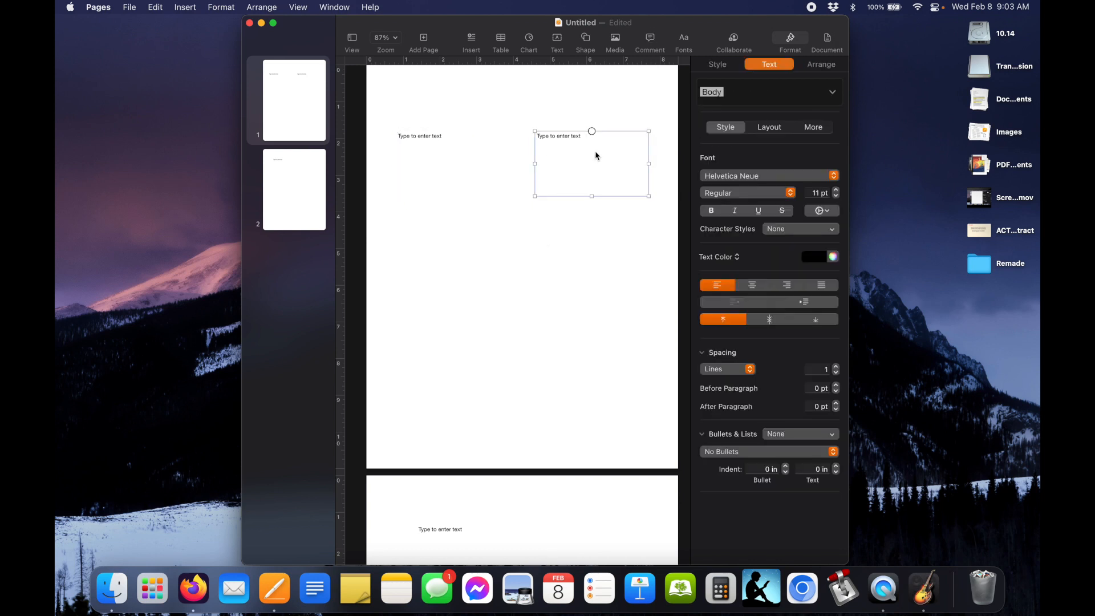
{"action": "left_click", "coordinate": [447, 167]}
{"action": "left_click_drag", "start_coordinate": [451, 196], "coordinate": [457, 440]}
{"action": "left_click", "coordinate": [588, 164]}
{"action": "left_click_drag", "start_coordinate": [591, 196], "coordinate": [591, 437]}
{"action": "left_click", "coordinate": [472, 214]}
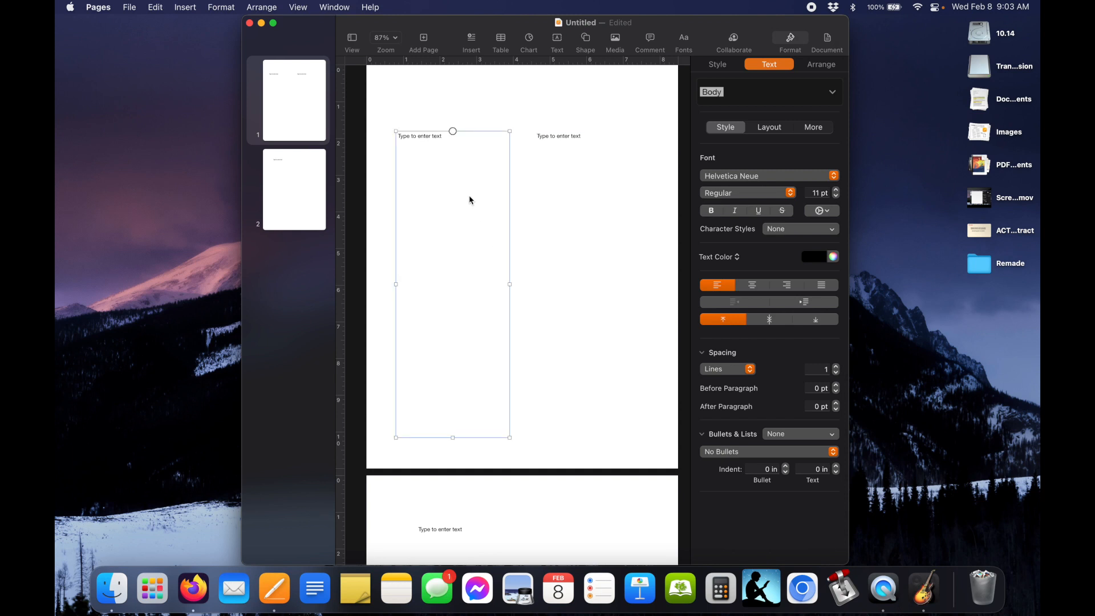
Link page 1's two column text boxes into one text thread, flowing from the first column into the second.
{"action": "left_click", "coordinate": [453, 132]}
{"action": "left_click", "coordinate": [592, 145]}
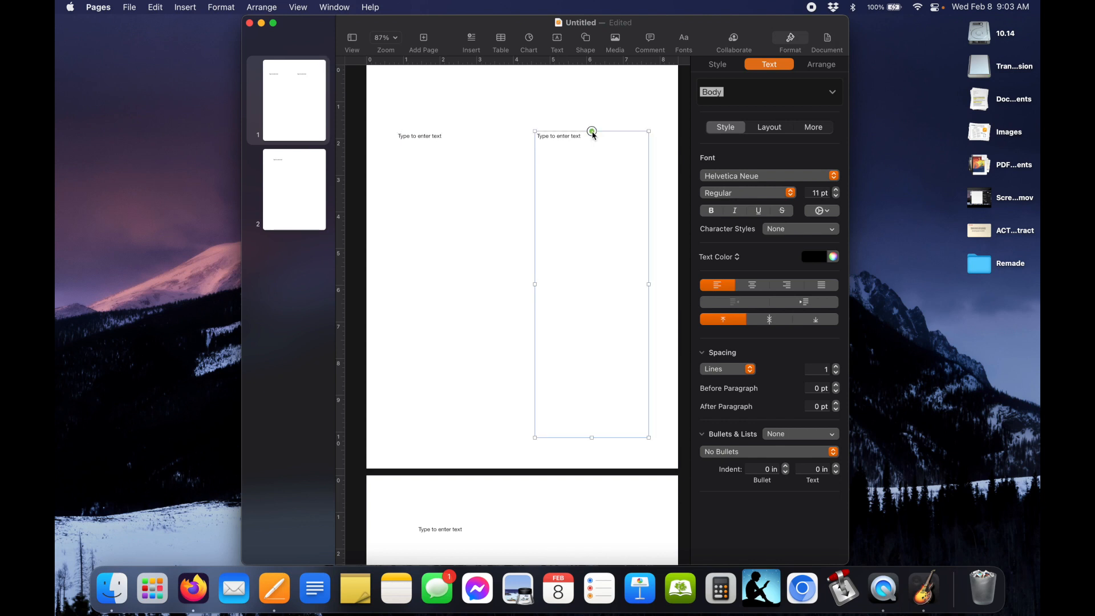
{"action": "left_click", "coordinate": [592, 131]}
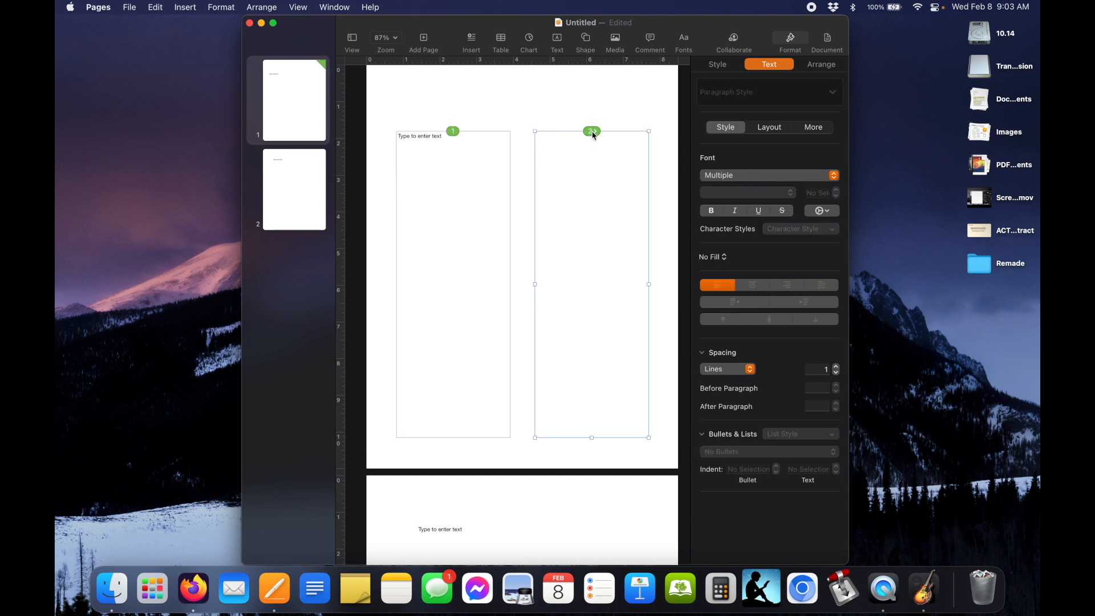
Replace the first column's placeholder with the sample text "TYPE STUFF ALL THE WAY DOWN".
{"action": "left_click", "coordinate": [471, 159]}
{"action": "key", "text": "super+a"}
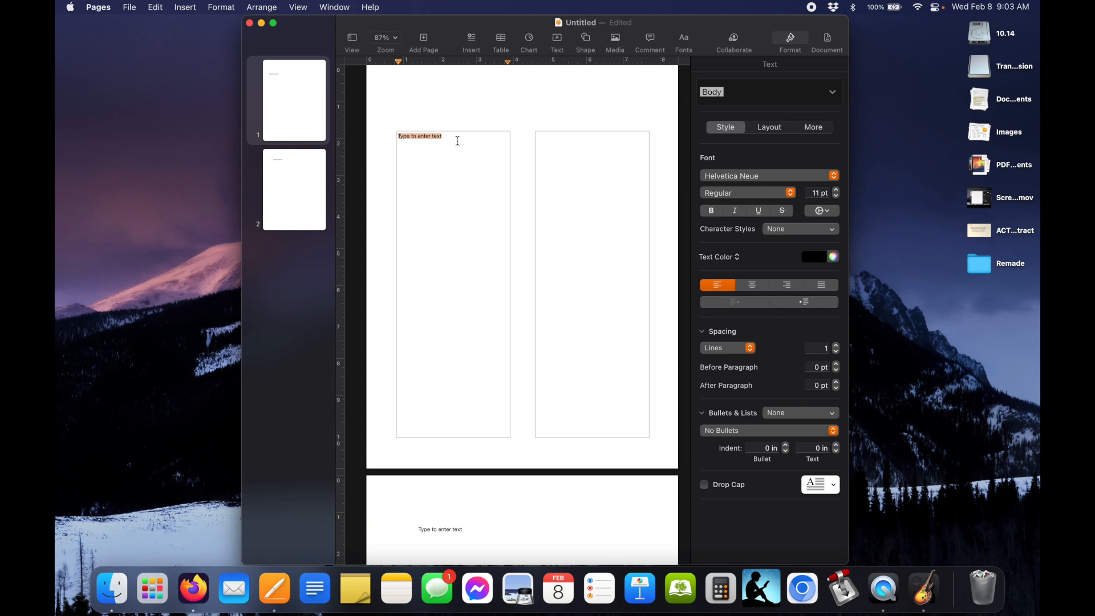
{"action": "type", "text": "T"}
Select the sample text in the first column and set its font to Minion Pro.
{"action": "triple_click", "coordinate": [453, 144]}
{"action": "left_click", "coordinate": [760, 177]}
{"action": "left_click", "coordinate": [760, 178]}
{"action": "left_click", "coordinate": [760, 181]}
{"action": "type", "text": "min"}
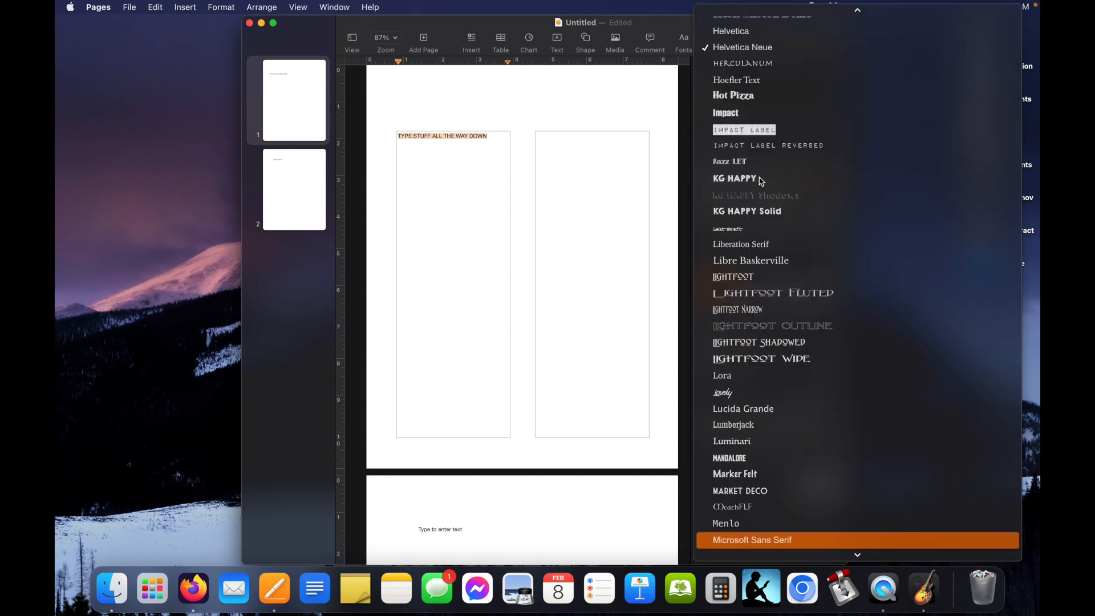
{"action": "key", "text": "Return"}
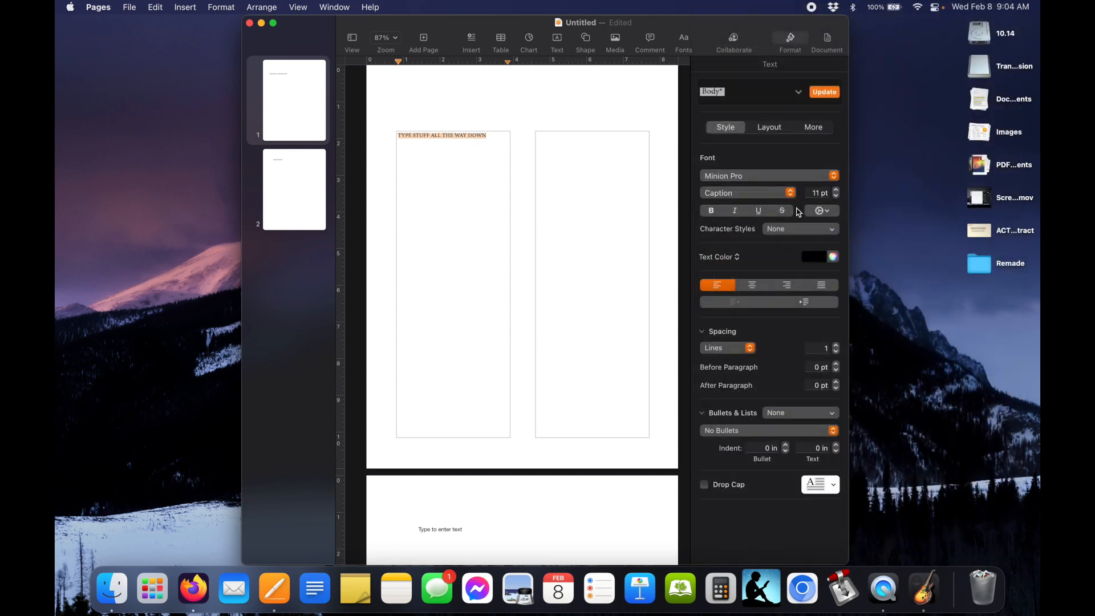
Set the sample text's Minion Pro typeface to Cond Display and deselect the text box.
{"action": "left_click", "coordinate": [763, 193]}
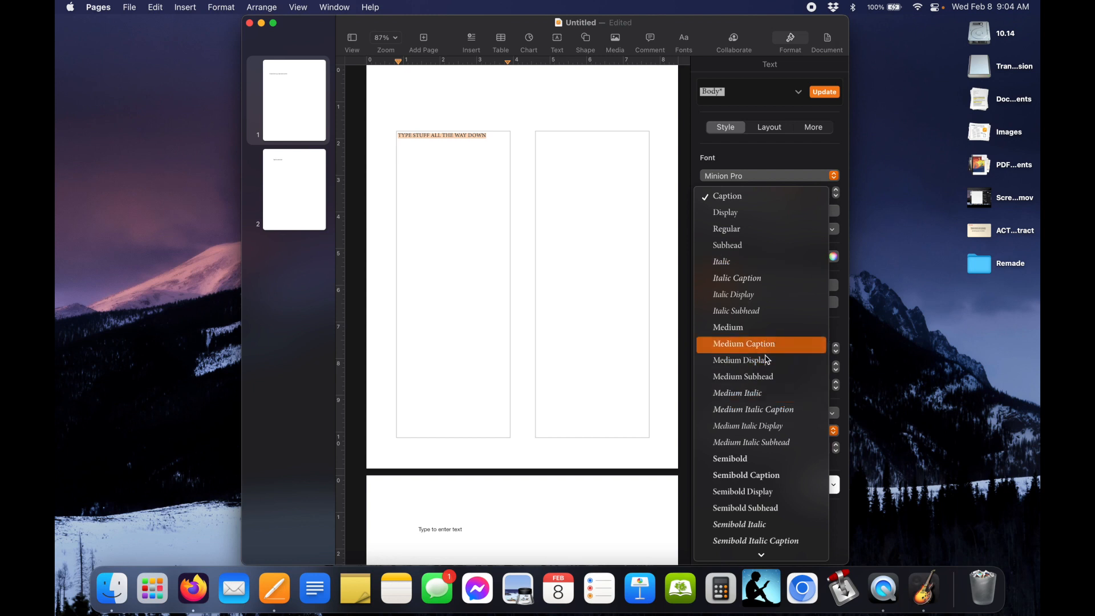
{"action": "scroll", "coordinate": [761, 470], "scroll_direction": "down", "scroll_amount": 3}
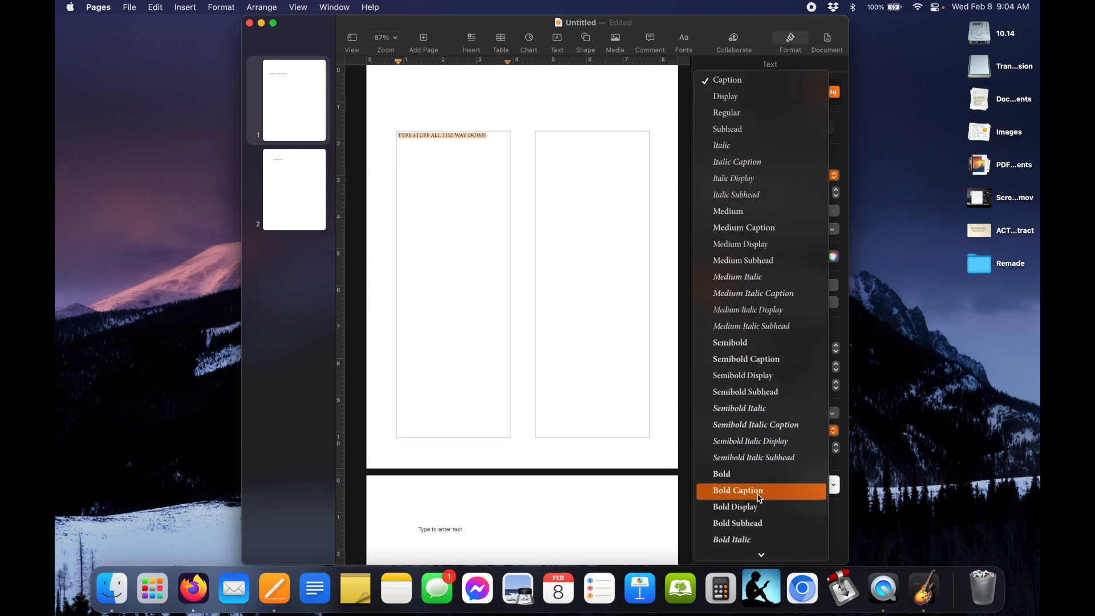
{"action": "scroll", "coordinate": [762, 487], "scroll_direction": "down", "scroll_amount": 4}
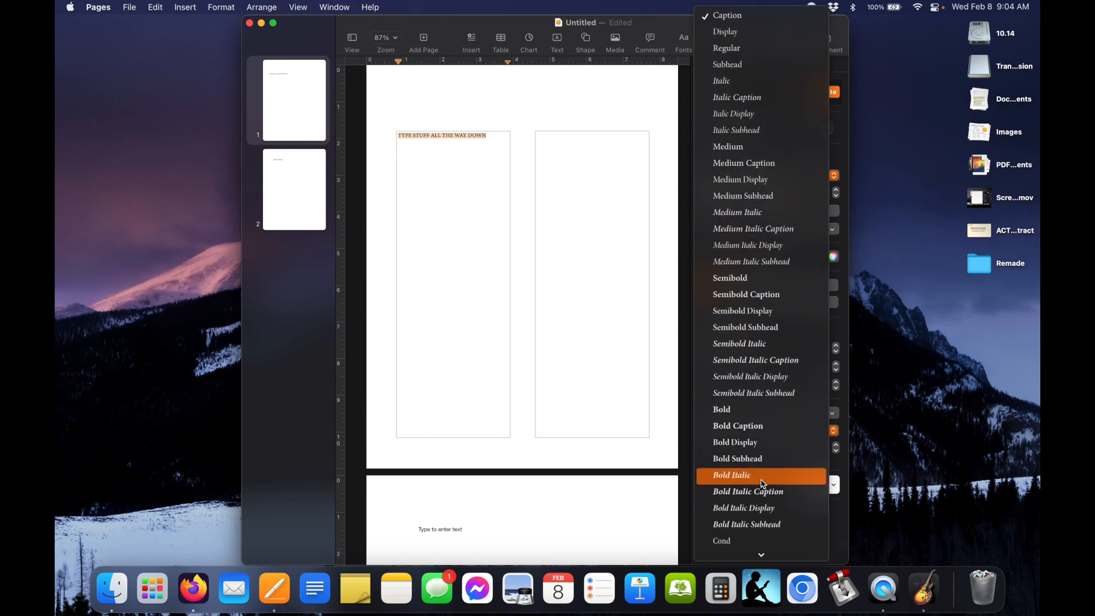
{"action": "scroll", "coordinate": [763, 485], "scroll_direction": "down", "scroll_amount": 2}
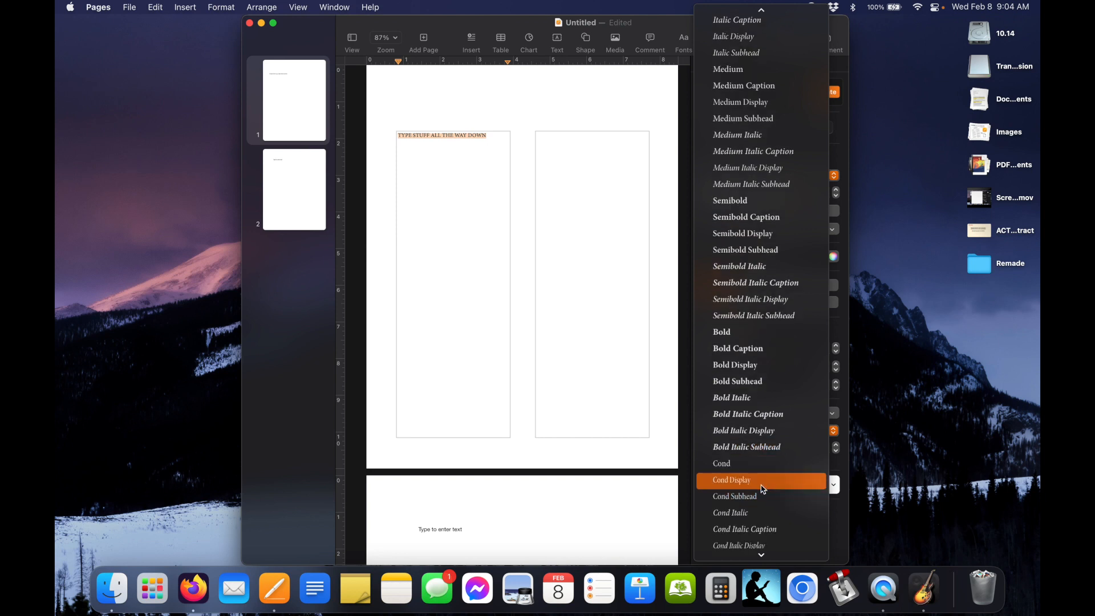
{"action": "left_click", "coordinate": [764, 487]}
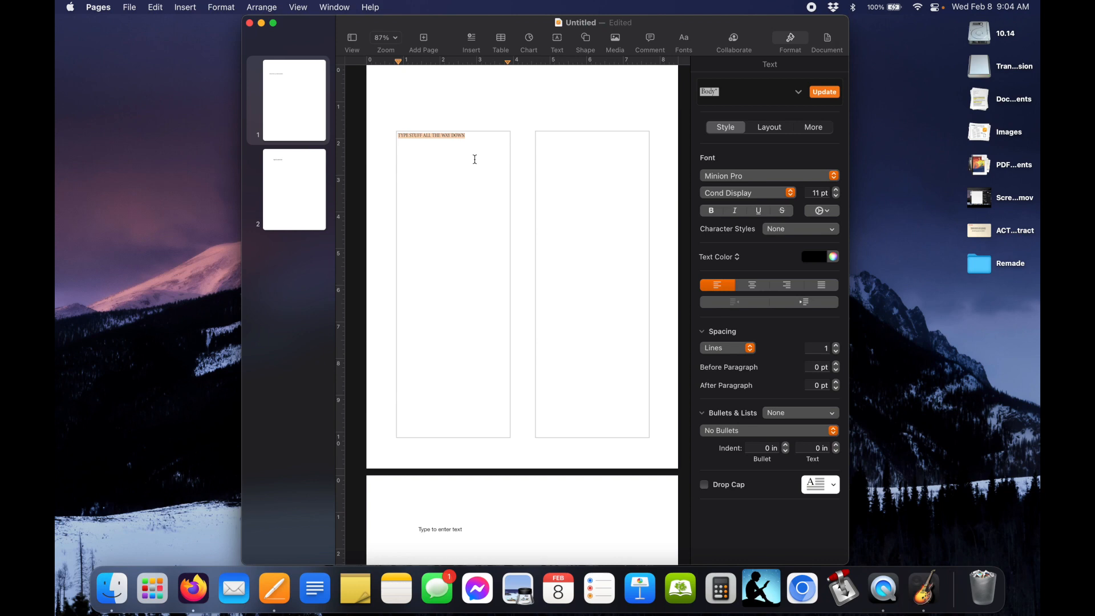
{"action": "left_click", "coordinate": [506, 107]}
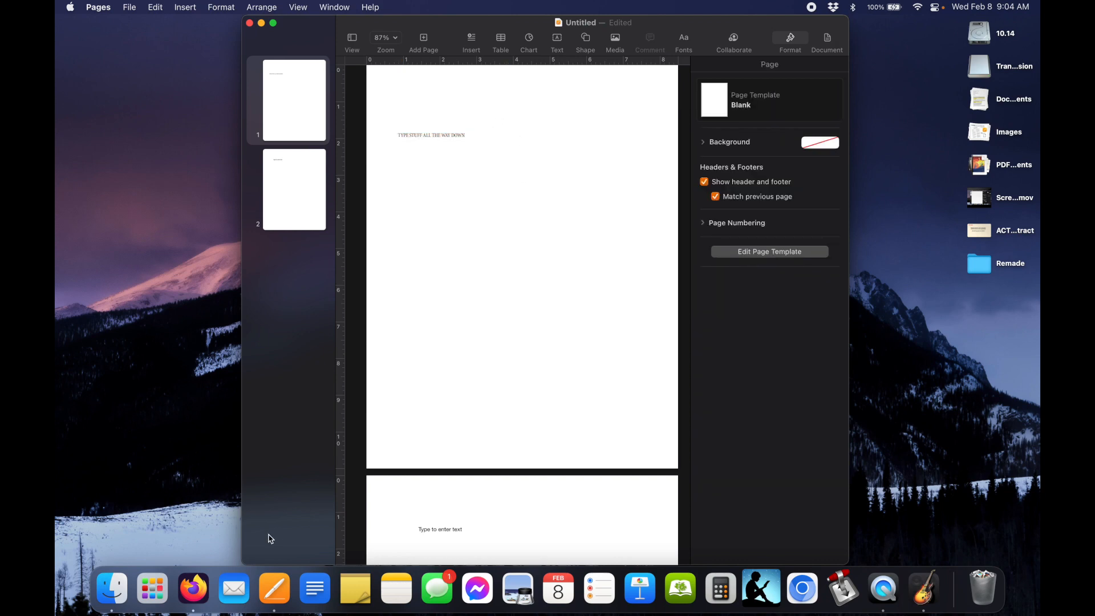
Switch to Firefox, close the LibreOffice icon image tab, and load the bookmarked BSB page in the blank tab.
{"action": "left_click", "coordinate": [188, 578]}
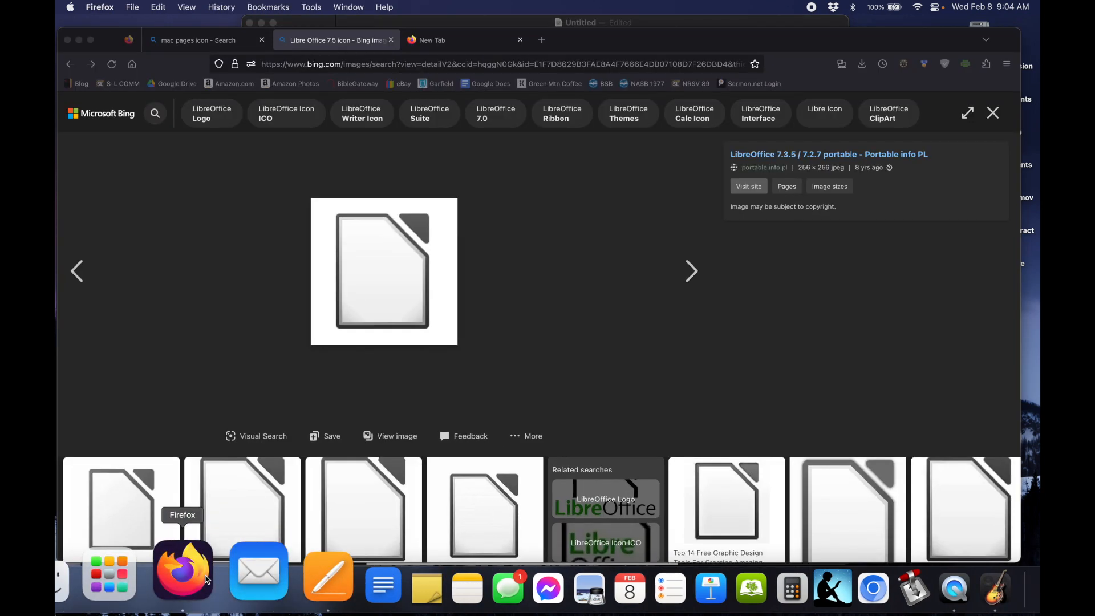
{"action": "left_click", "coordinate": [397, 28]}
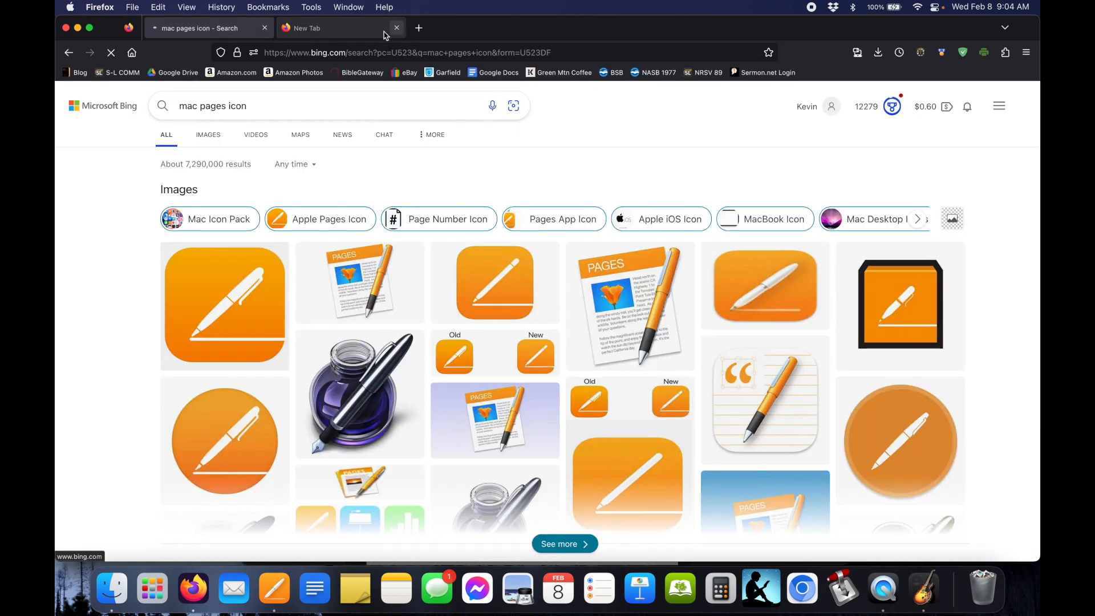
{"action": "left_click", "coordinate": [331, 26]}
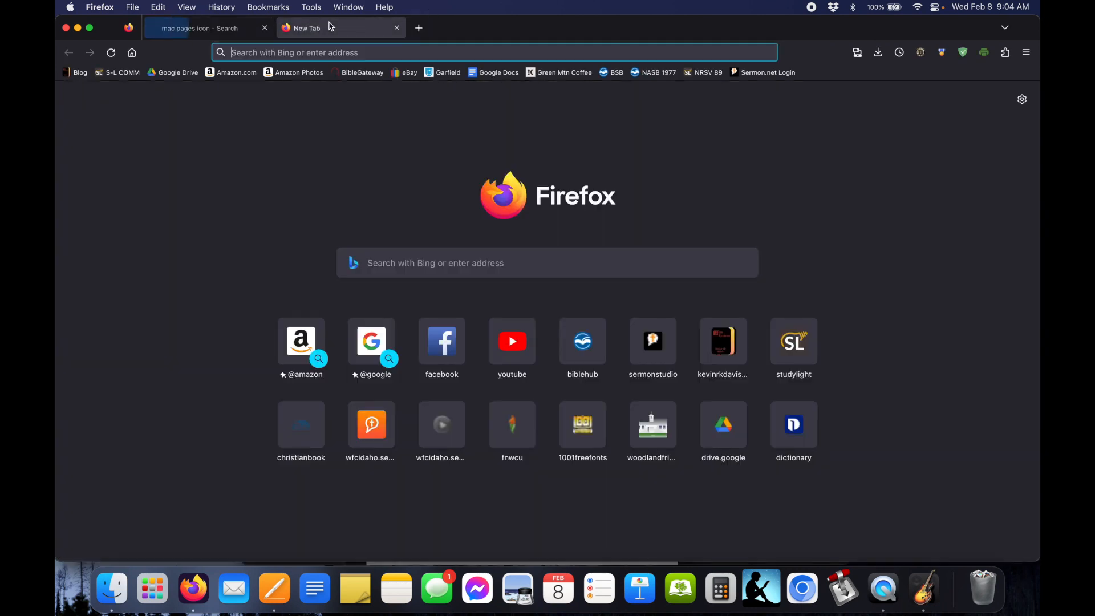
{"action": "left_click", "coordinate": [612, 73]}
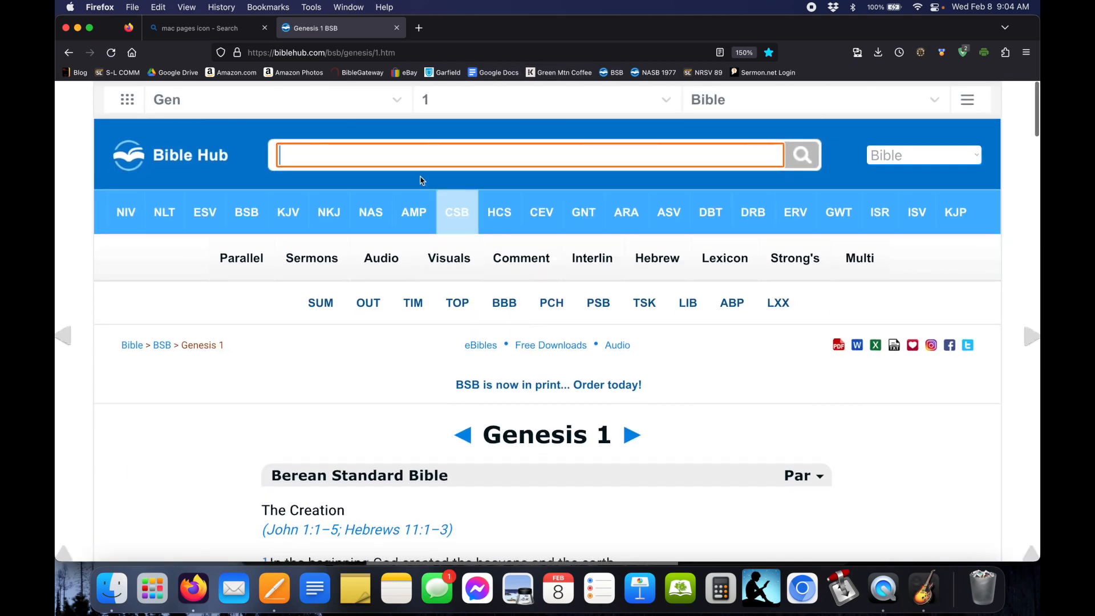
{"action": "type", "text": "Doesn't like this here"}
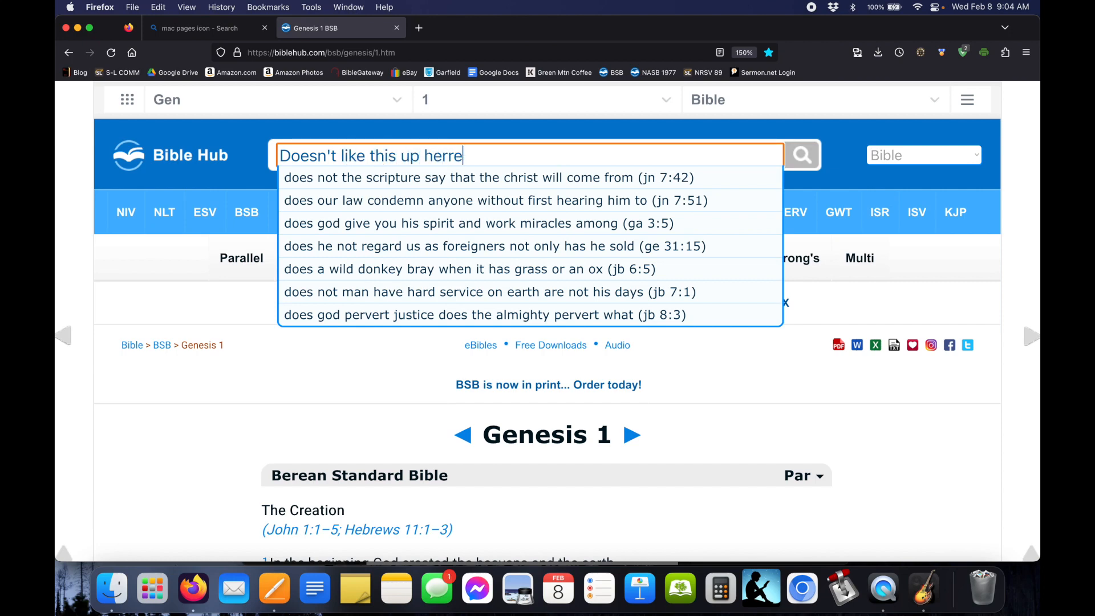
{"action": "key", "text": "Return"}
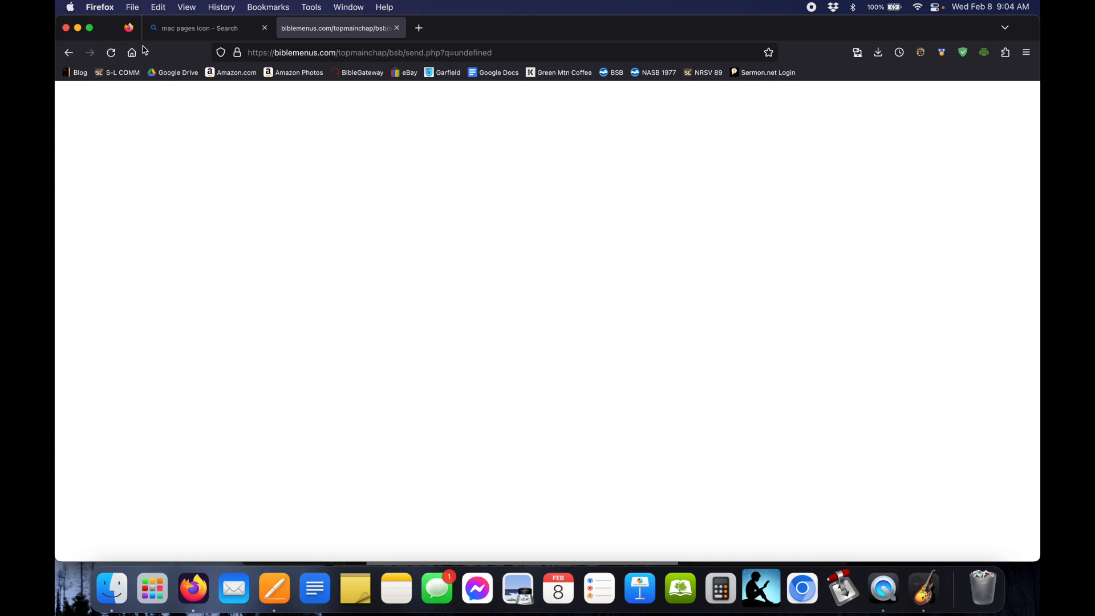
{"action": "left_click", "coordinate": [615, 72]}
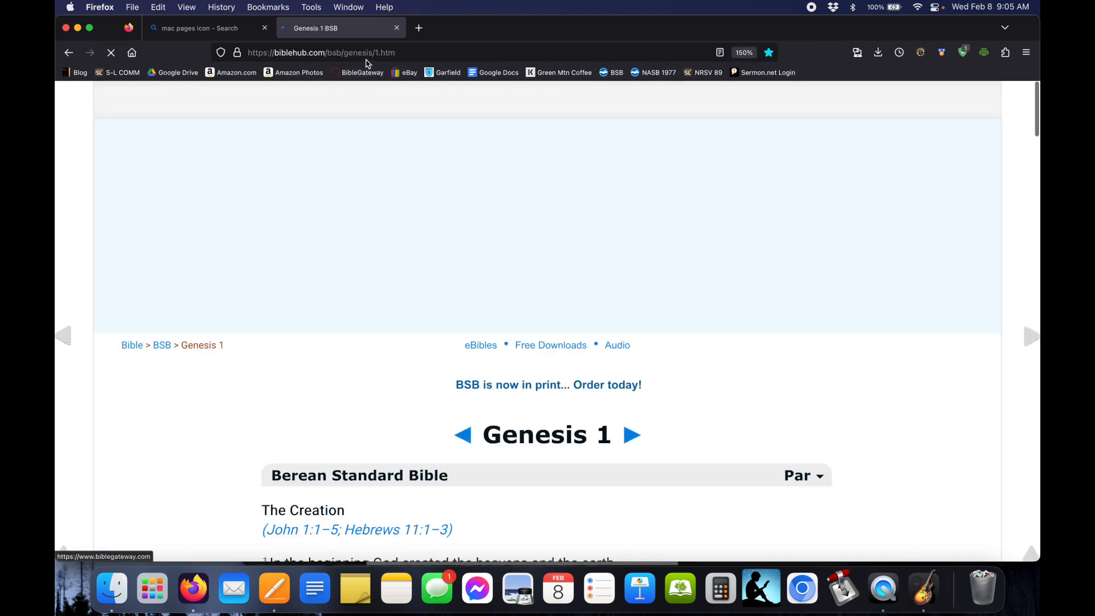
Change the book in the page address from genesis to philippians and load Philippians 1.
{"action": "double_click", "coordinate": [353, 52]}
{"action": "type", "text": "philippians"}
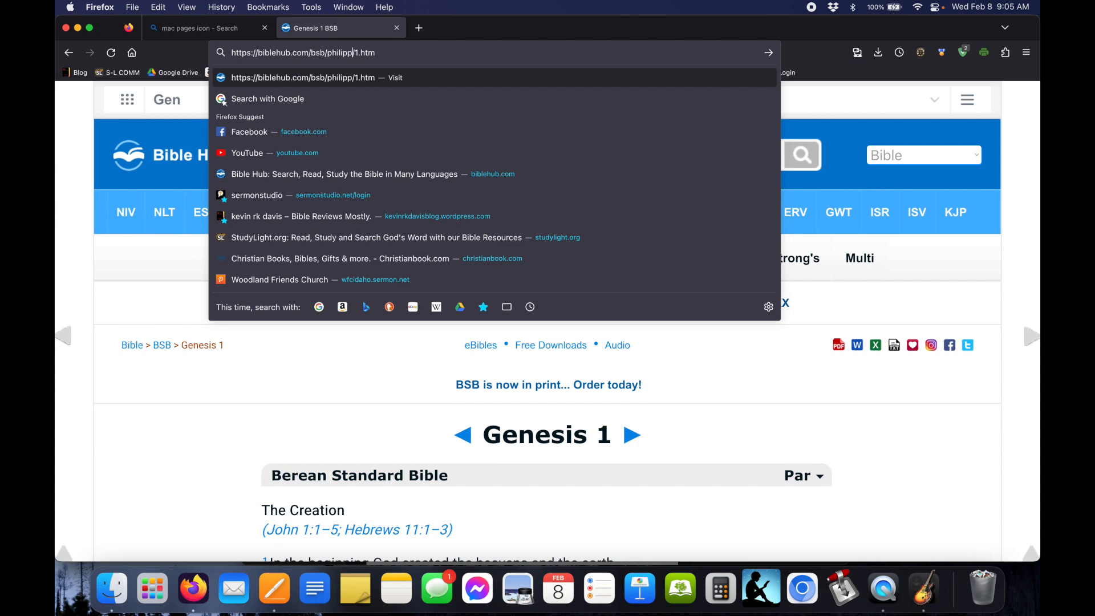
{"action": "key", "text": "Return"}
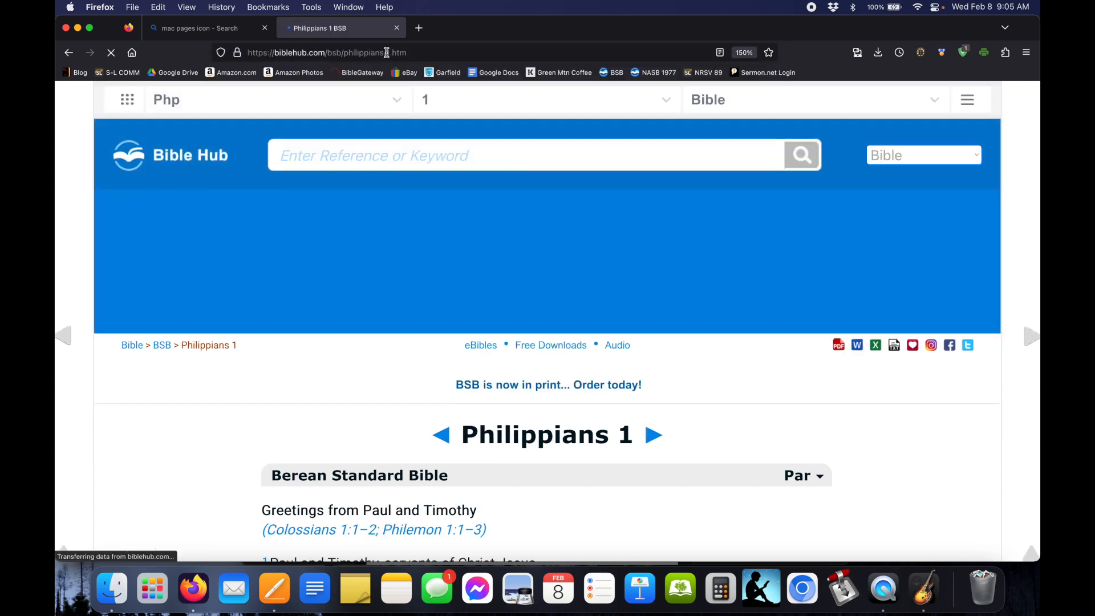
Select and copy the Philippians 1 text from the heading "Greetings from Paul and Timothy" through verse 30.
{"action": "scroll", "coordinate": [452, 439], "scroll_direction": "down", "scroll_amount": 3}
{"action": "scroll", "coordinate": [453, 440], "scroll_direction": "down", "scroll_amount": 1}
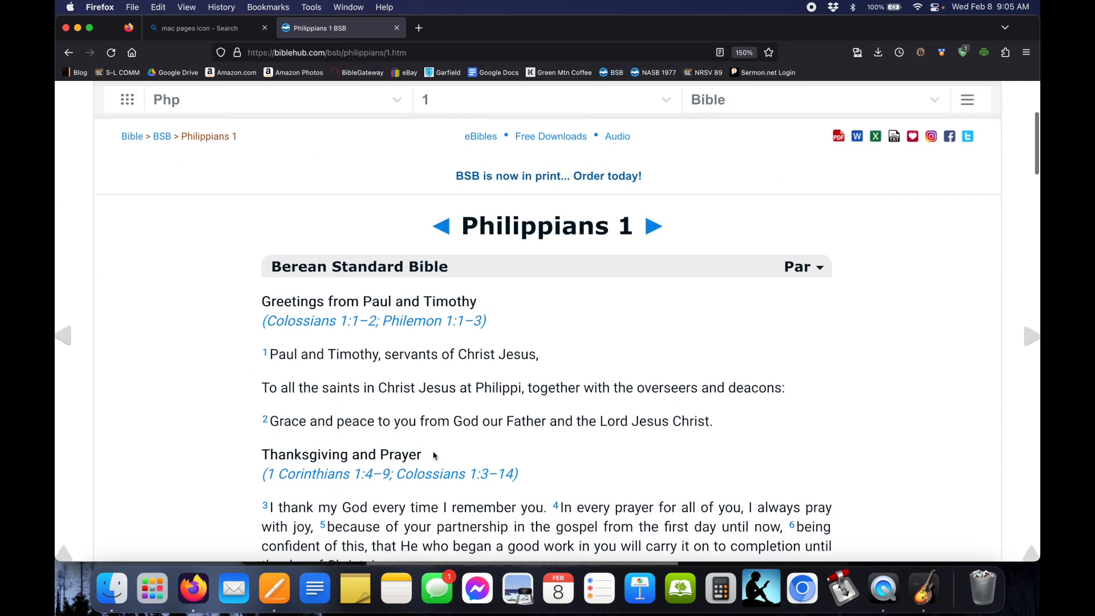
{"action": "left_click_drag", "start_coordinate": [255, 300], "coordinate": [416, 477]}
{"action": "scroll", "coordinate": [415, 479], "scroll_direction": "down", "scroll_amount": 6}
{"action": "scroll", "coordinate": [415, 478], "scroll_direction": "down", "scroll_amount": 15}
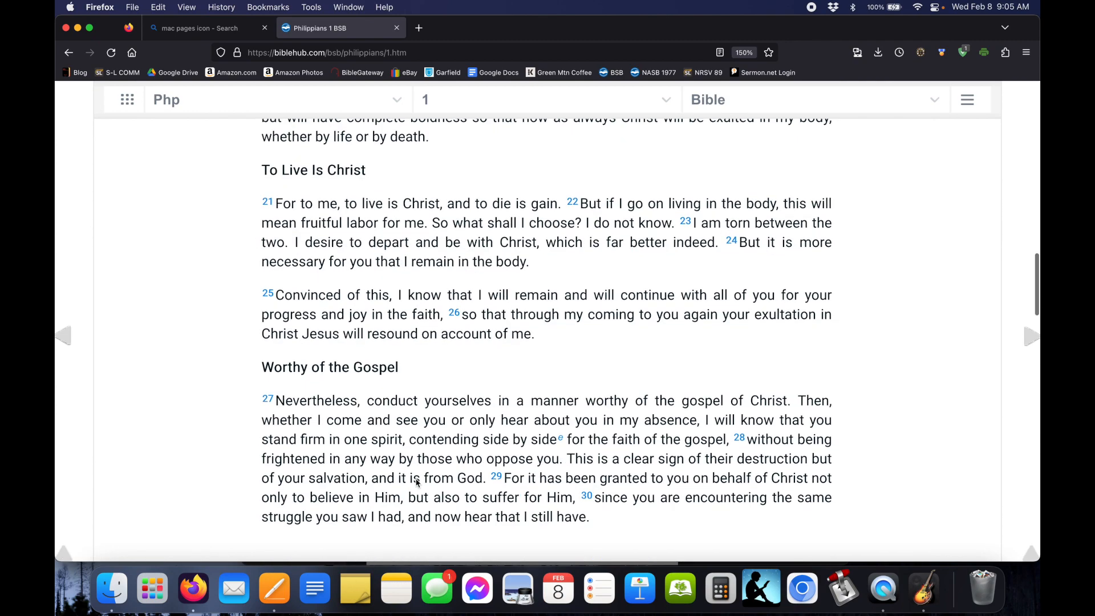
{"action": "left_click", "coordinate": [605, 335], "text": "shift"}
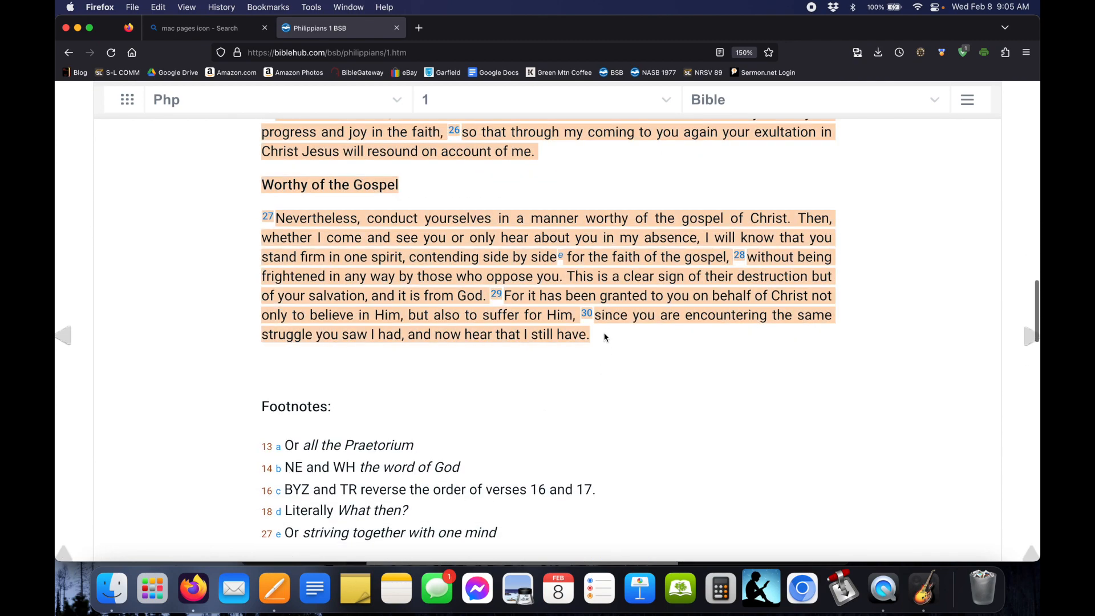
{"action": "scroll", "coordinate": [552, 244], "scroll_direction": "up", "scroll_amount": 20}
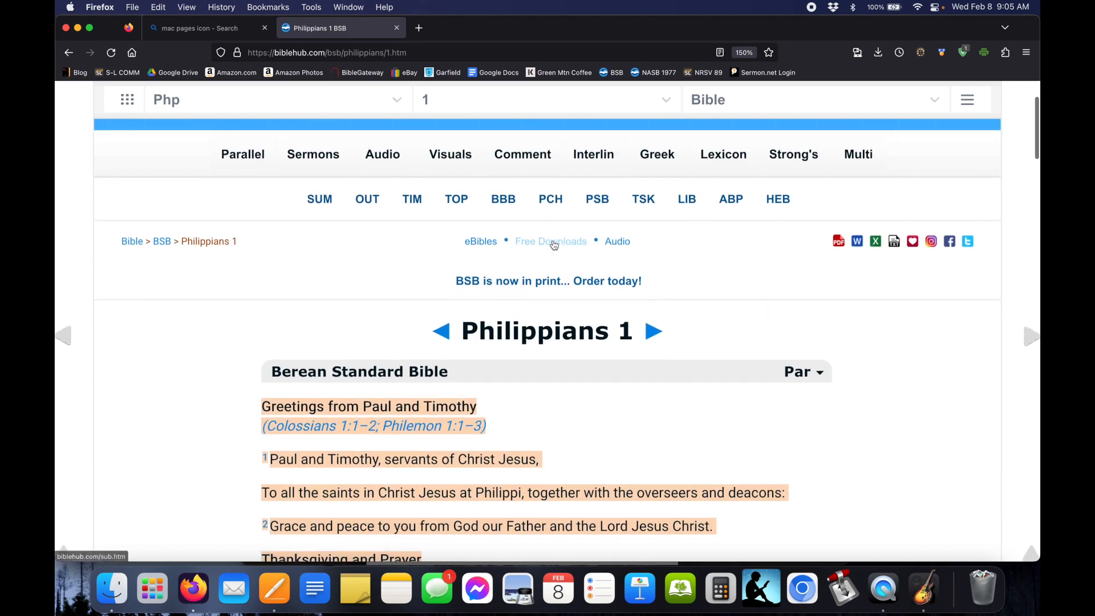
Switch back to the Pages document and select the sample text in page 1's first column.
{"action": "key", "text": "ctrl+Up"}
{"action": "left_click", "coordinate": [391, 317]}
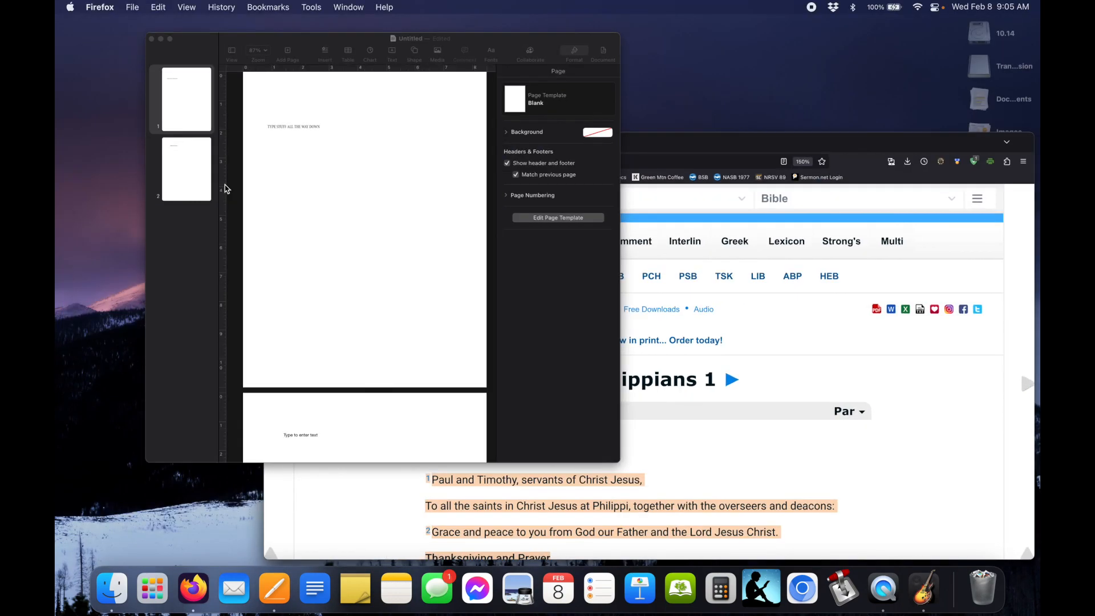
{"action": "left_click", "coordinate": [458, 137]}
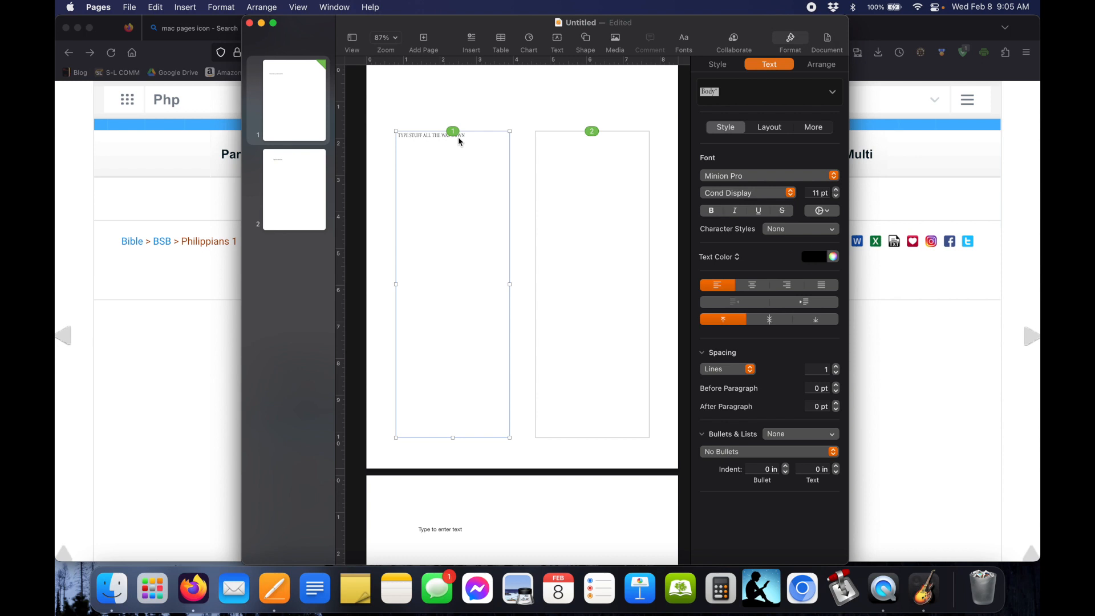
Try pasting the chapter over the sample text, once in the document's style and once with its web formatting, undoing each paste.
{"action": "key", "text": "super+v"}
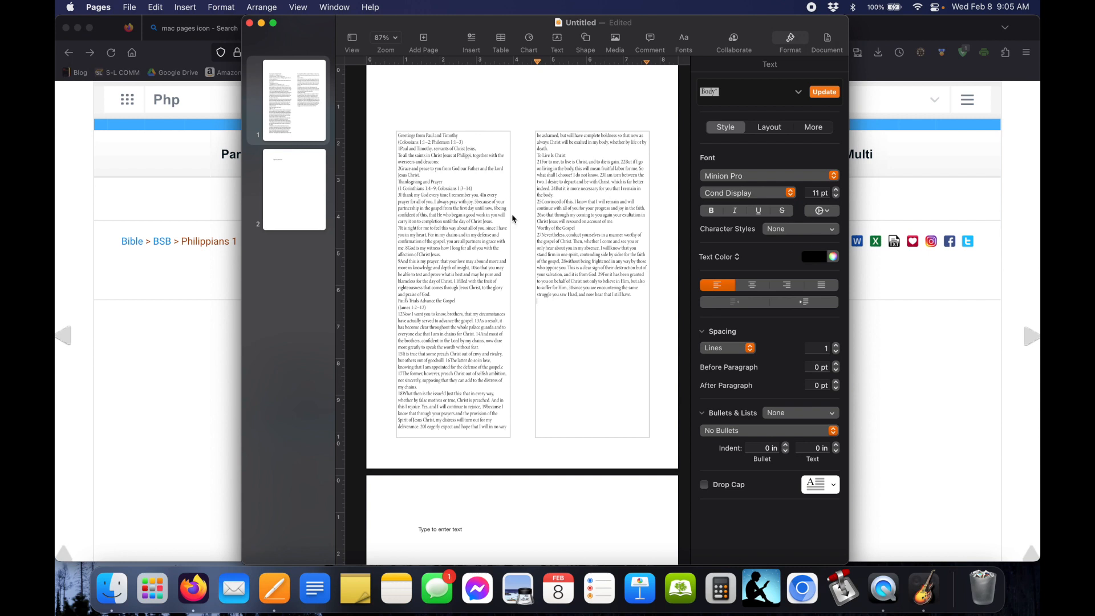
{"action": "key", "text": "super+z"}
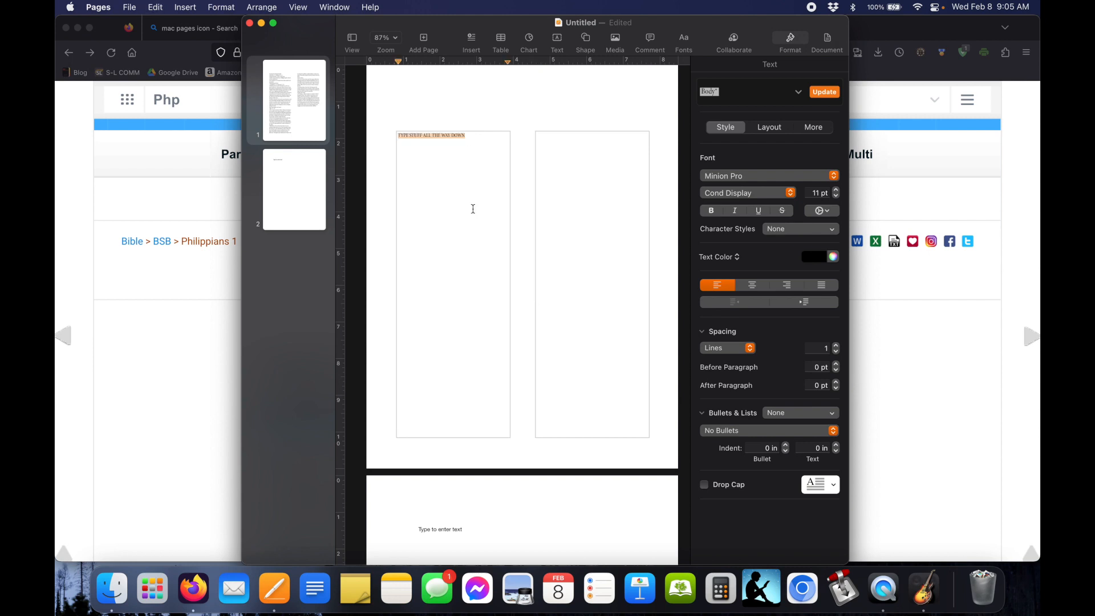
{"action": "key", "text": "super+v"}
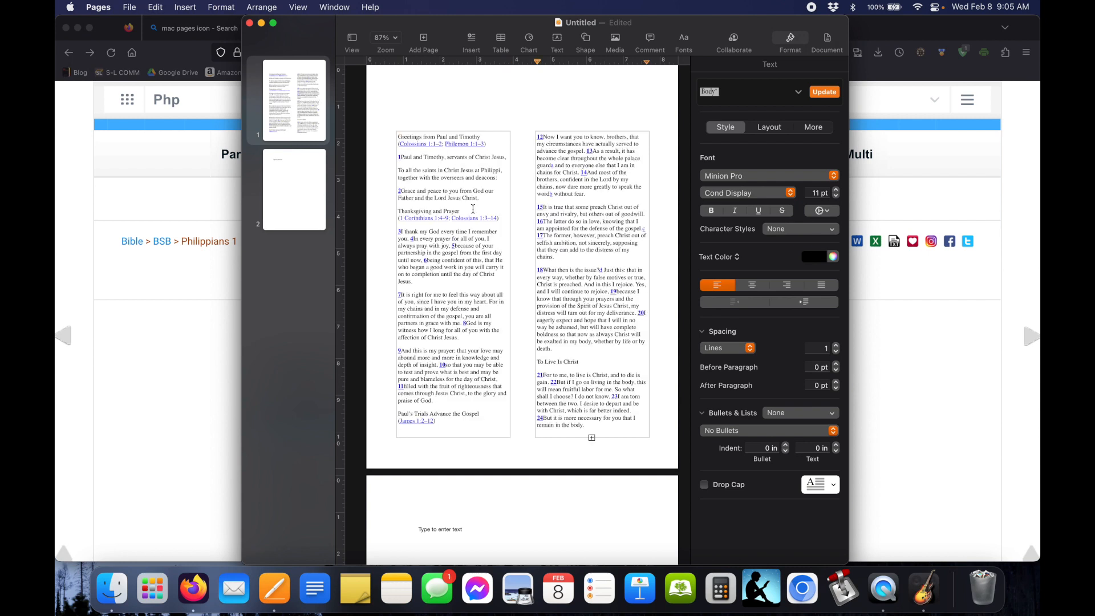
{"action": "key", "text": "super+z"}
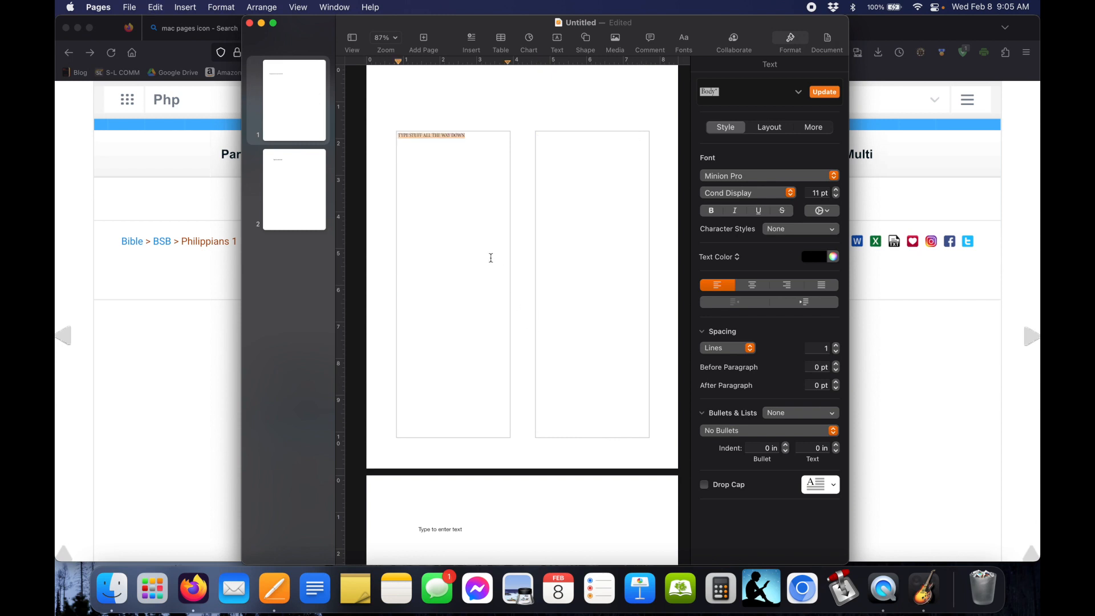
{"action": "key", "text": "super+shift+v"}
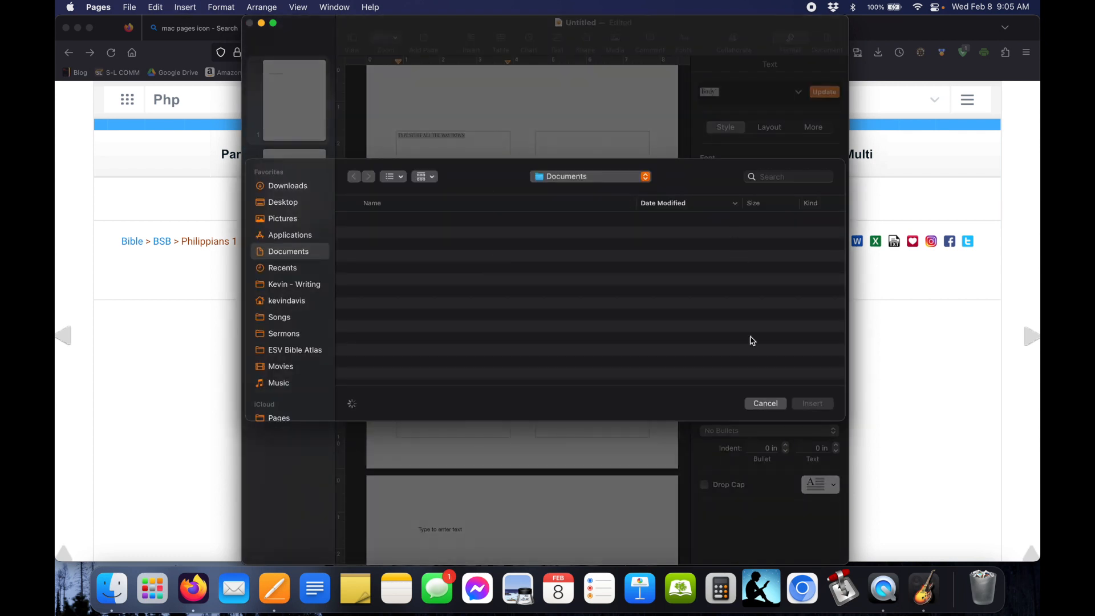
{"action": "left_click", "coordinate": [757, 404]}
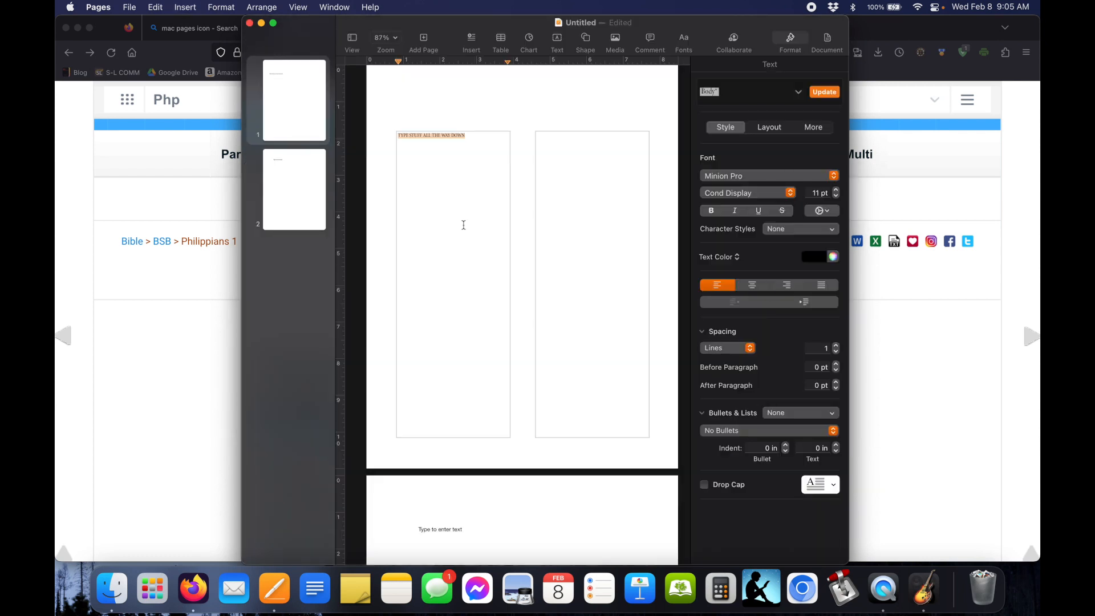
Paste the Philippians 1 text over the first column's sample text, matching the document's existing style.
{"action": "key", "text": "super+v"}
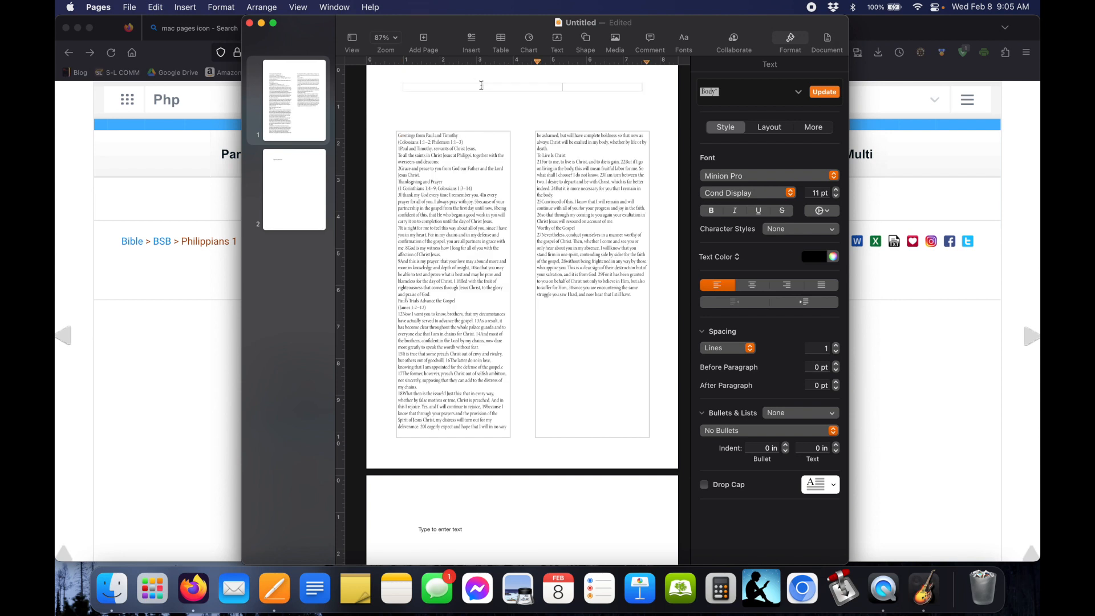
{"action": "left_click", "coordinate": [465, 195]}
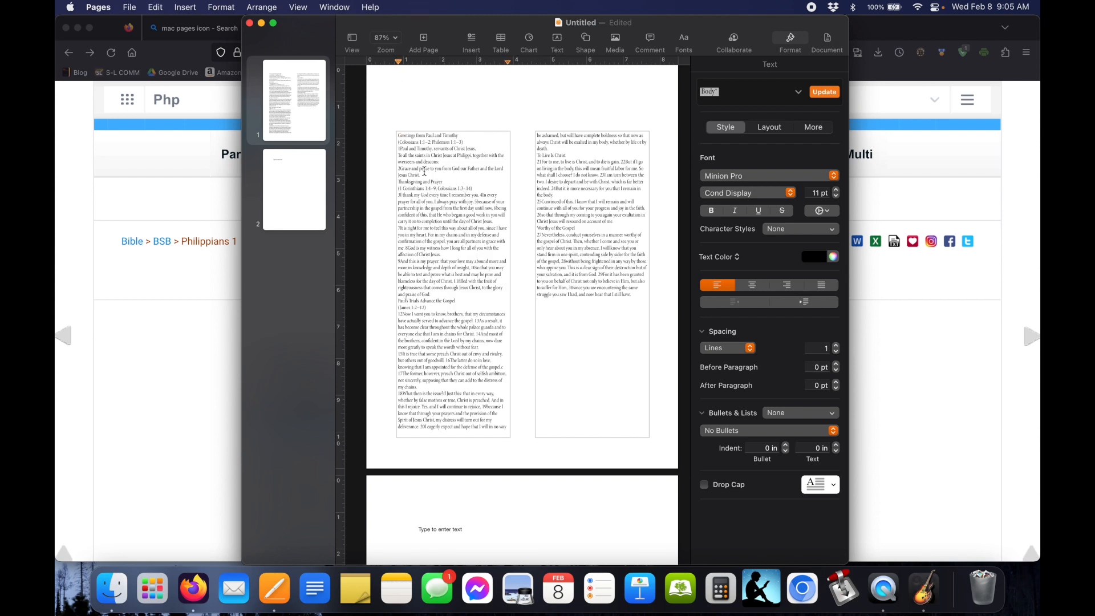
Open the recent document HOLMAN BSB, examine how its headings, references and verse numbers are formatted, and return to the untitled document.
{"action": "key", "text": "ctrl+Up"}
{"action": "left_click", "coordinate": [367, 60]}
{"action": "left_click", "coordinate": [130, 7]}
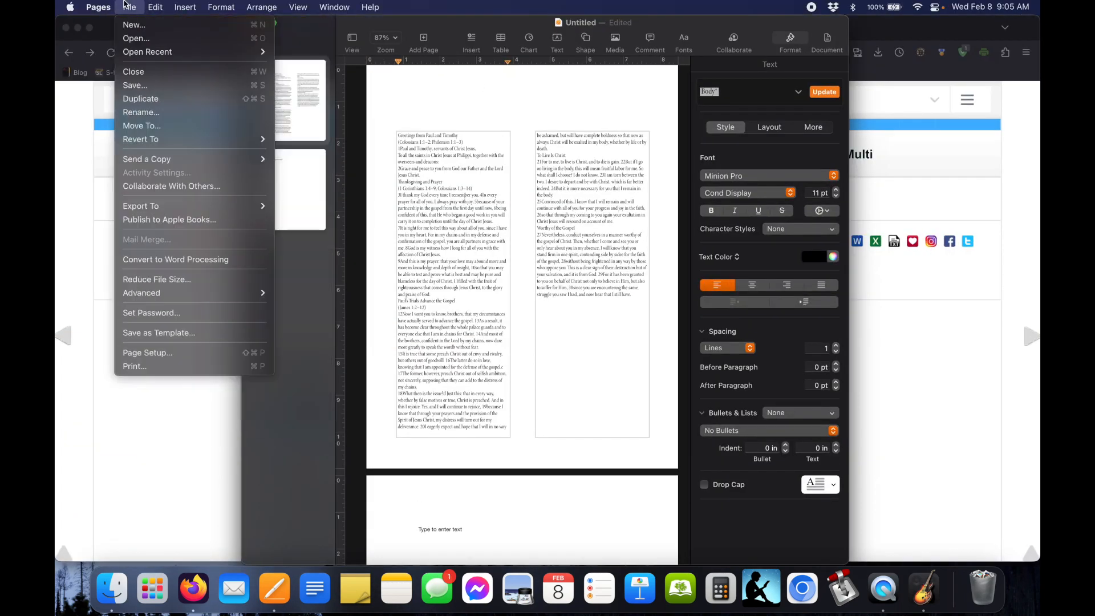
{"action": "mouse_move", "coordinate": [184, 53]}
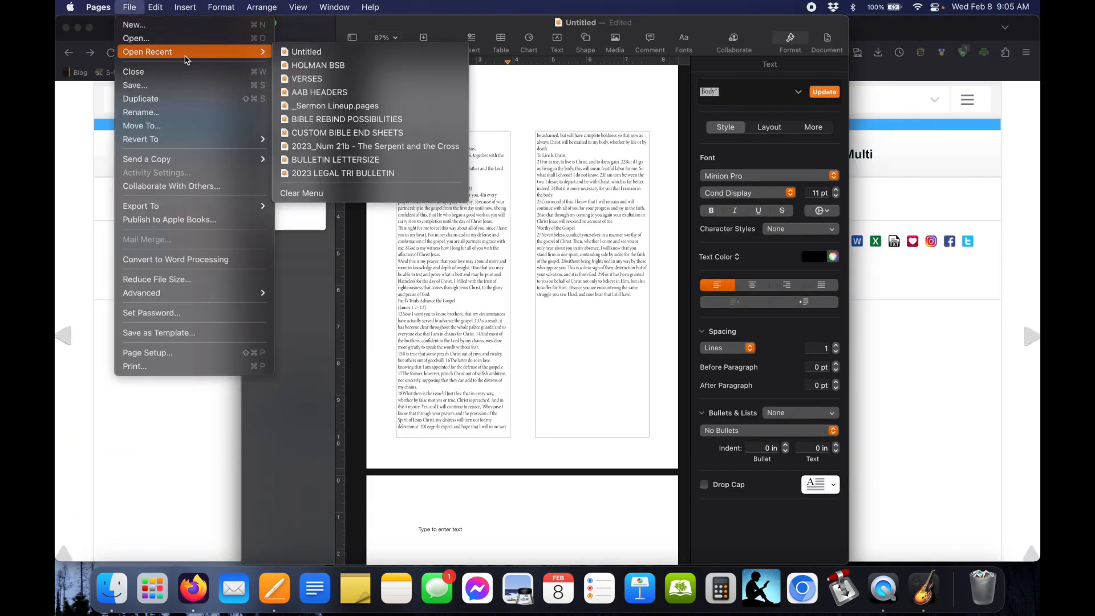
{"action": "left_click", "coordinate": [319, 65]}
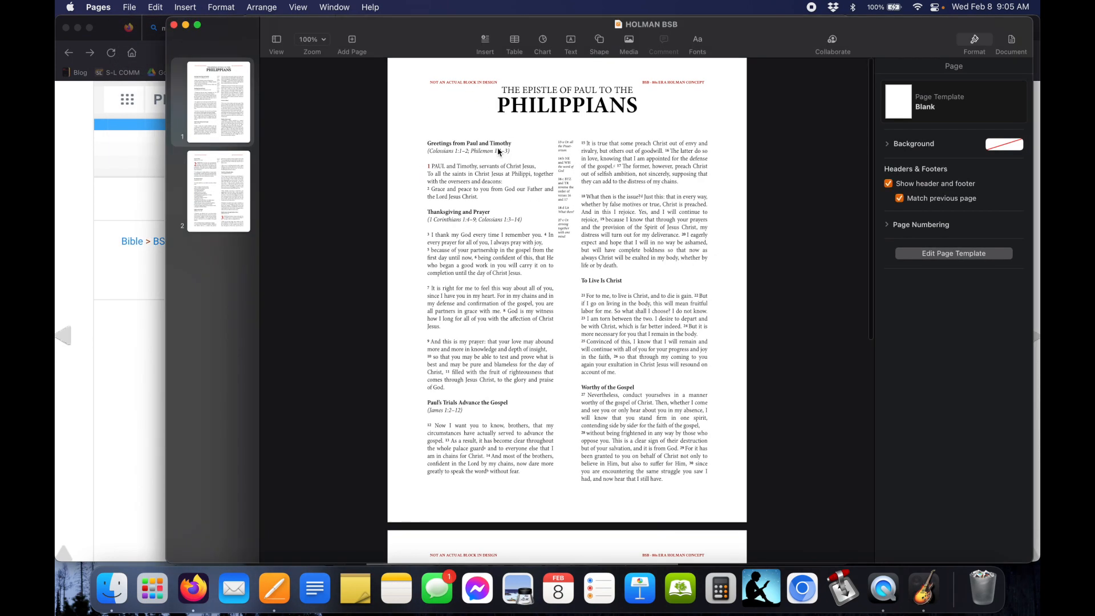
{"action": "left_click", "coordinate": [485, 146]}
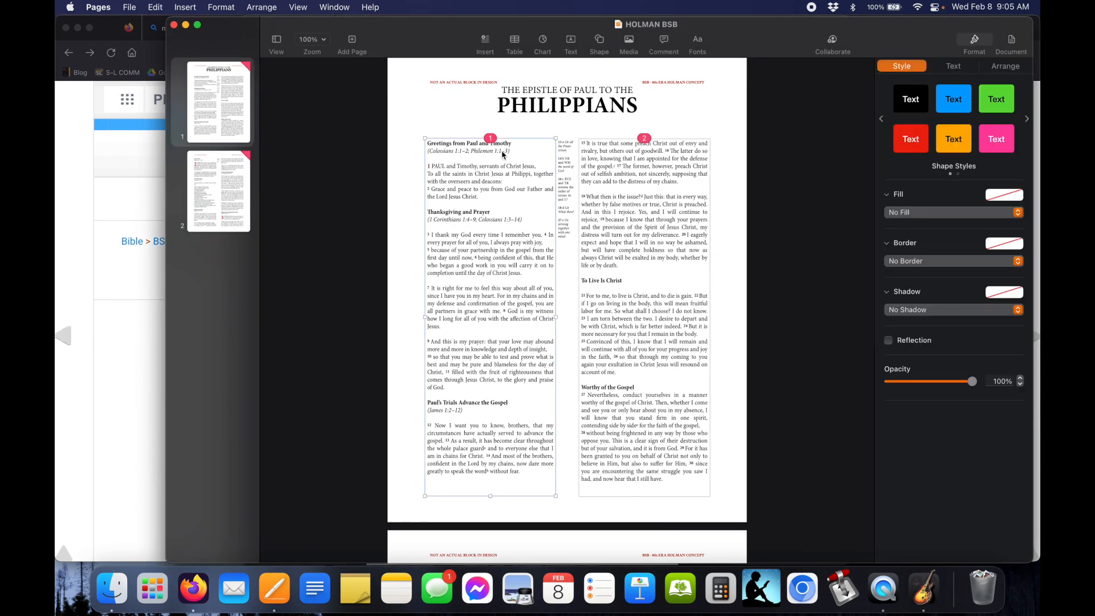
{"action": "left_click", "coordinate": [512, 151]}
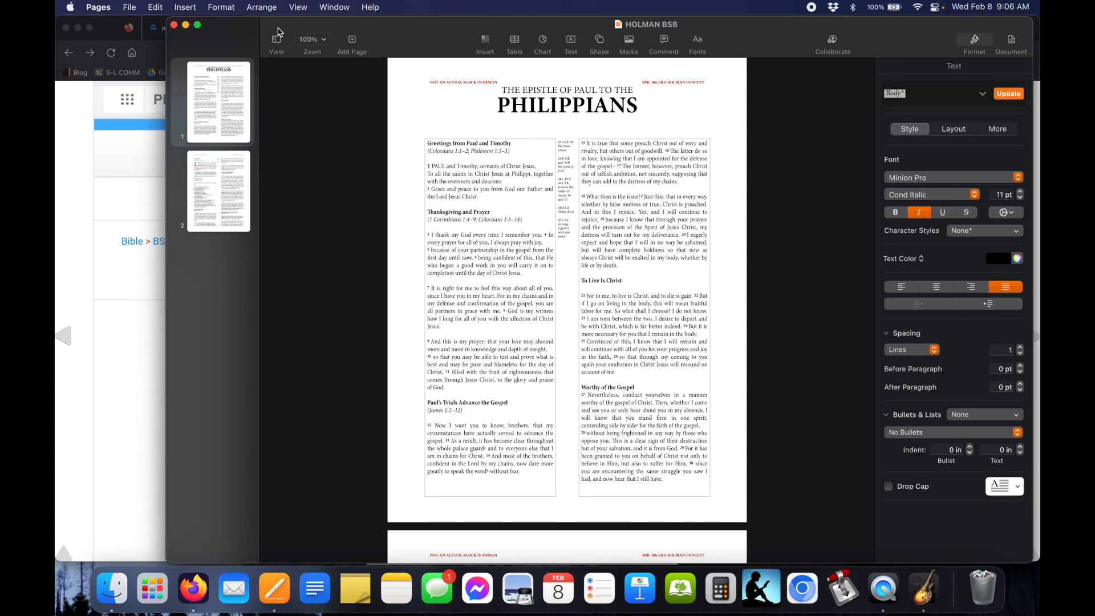
{"action": "left_click", "coordinate": [185, 25]}
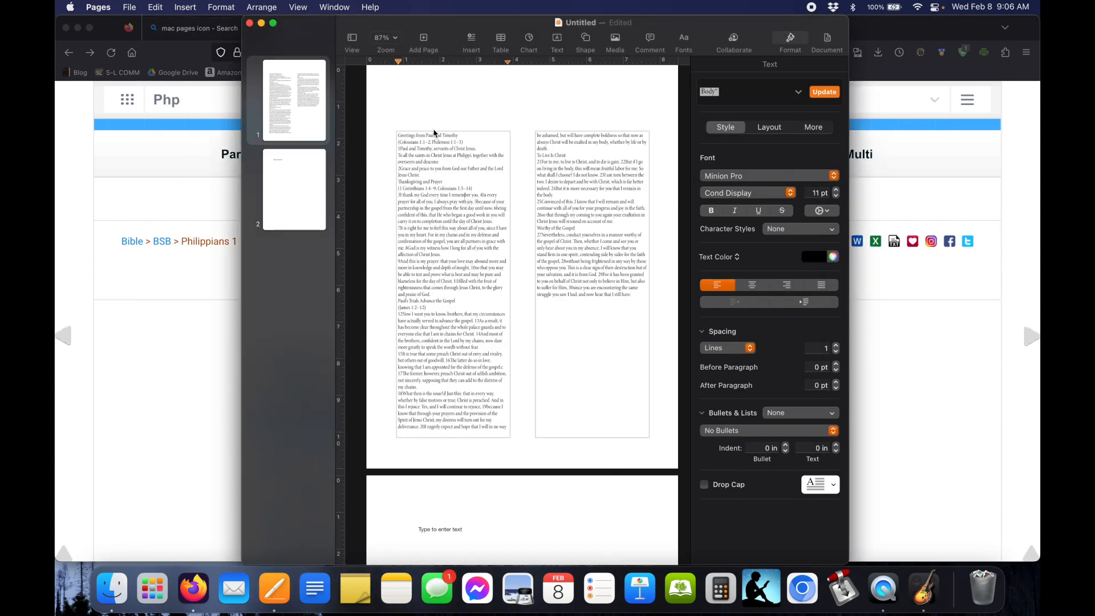
Bold the heading "Greetings from Paul and Timothy", italicize the reference line beneath it, and leave a blank line before verse 1.
{"action": "triple_click", "coordinate": [432, 136]}
{"action": "key", "text": "super+b"}
{"action": "left_click", "coordinate": [463, 142]}
{"action": "key", "text": "shift+super+Left"}
{"action": "key", "text": "super+i"}
{"action": "key", "text": "Down"}
{"action": "key", "text": "Return"}
Add a space after verse numbers 1 and 2 in the first column.
{"action": "key", "text": "Down"}
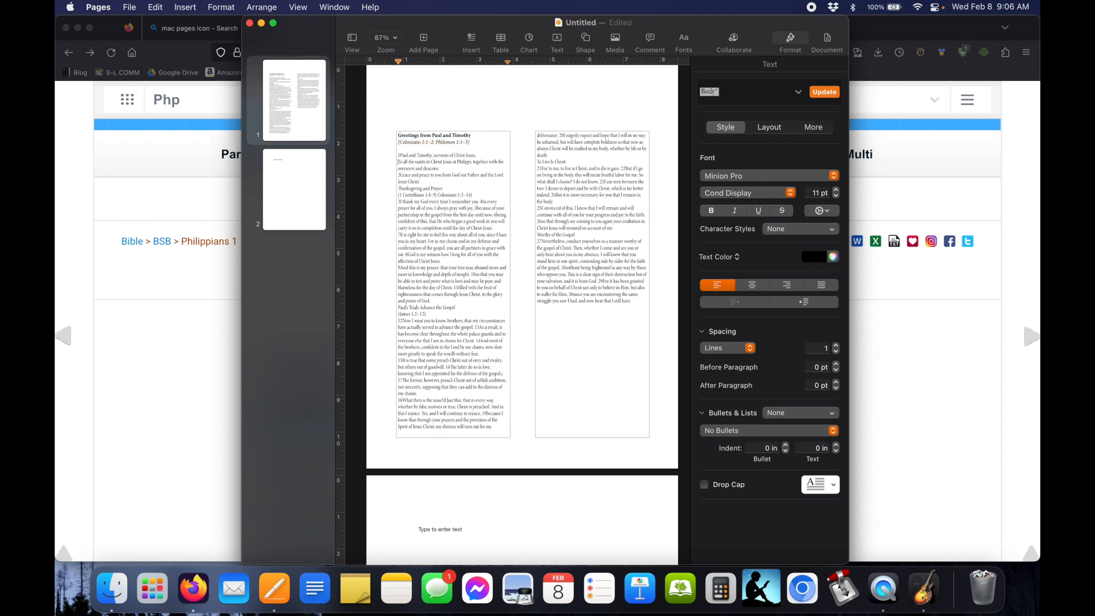
{"action": "key", "text": "Right"}
{"action": "key", "text": "Down"}
{"action": "key", "text": "Down"}
Bold the heading "Thanksgiving and Prayer" with a blank line above it, and italicize the reference line "(1 Corinthians 1:4–9; Colossians 1:3–14)".
{"action": "key", "text": "Down"}
{"action": "key", "text": "shift+super+Right"}
{"action": "key", "text": "super+b"}
{"action": "key", "text": "Left"}
{"action": "key", "text": "Return"}
{"action": "key", "text": "Down"}
{"action": "key", "text": "shift+super+Right"}
{"action": "key", "text": "super+i"}
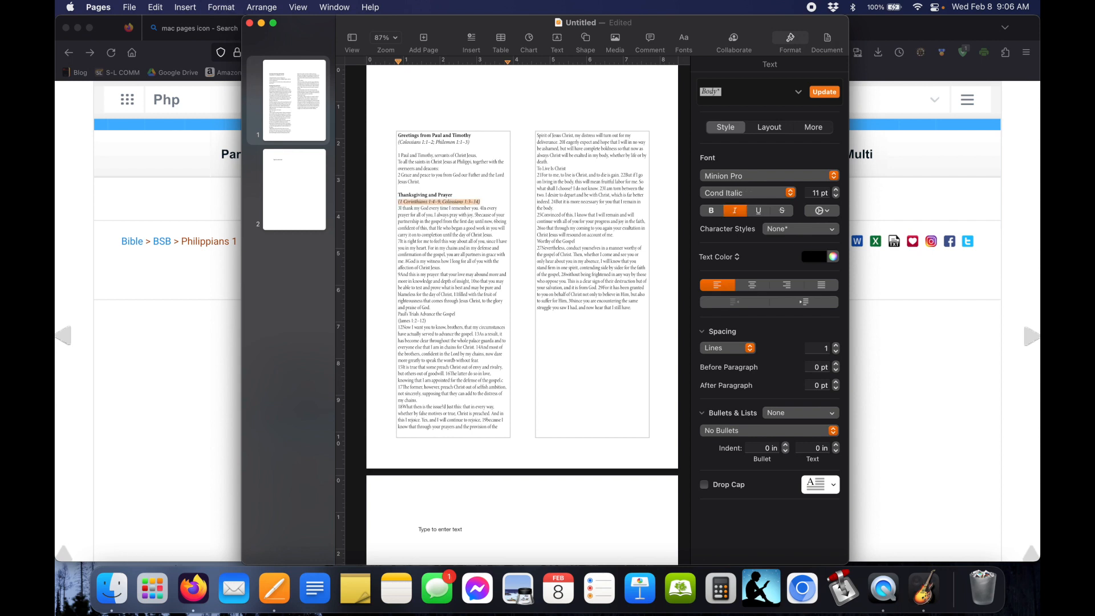
Insert blank lines before verses 3, 7 and 9 and the heading "Paul's Trials Advance the Gospel", adding a space after each verse number.
{"action": "key", "text": "Down"}
{"action": "key", "text": "Return"}
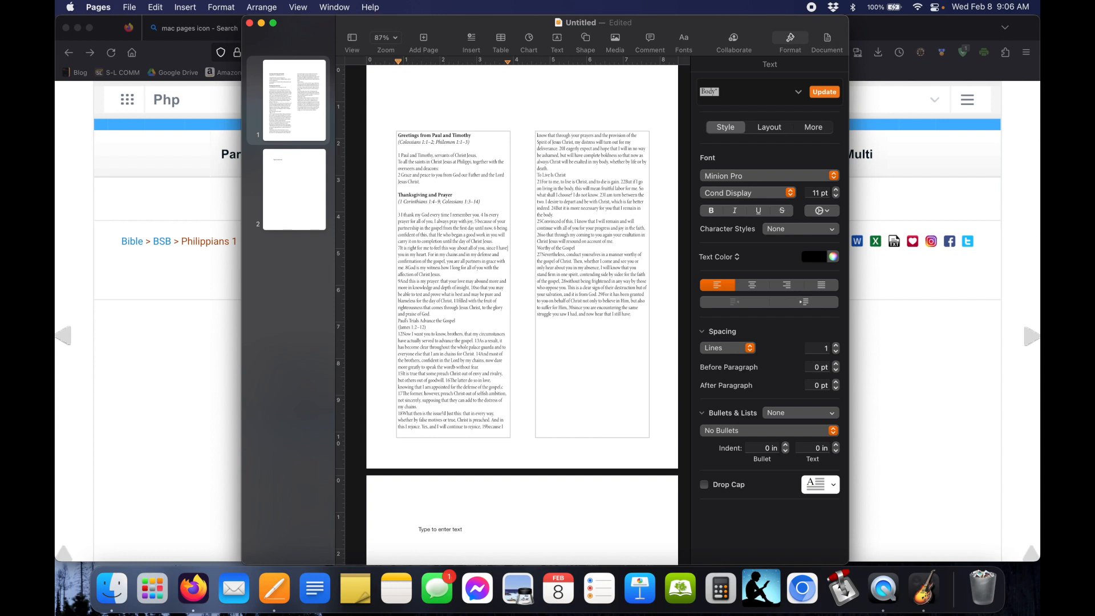
{"action": "key", "text": "Return"}
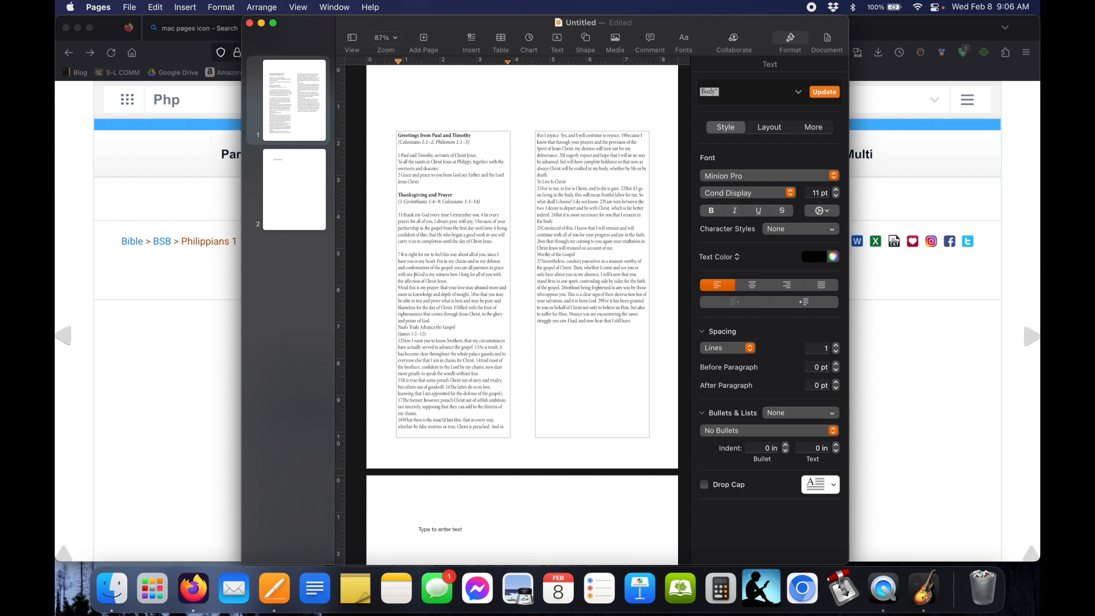
{"action": "key", "text": "Return"}
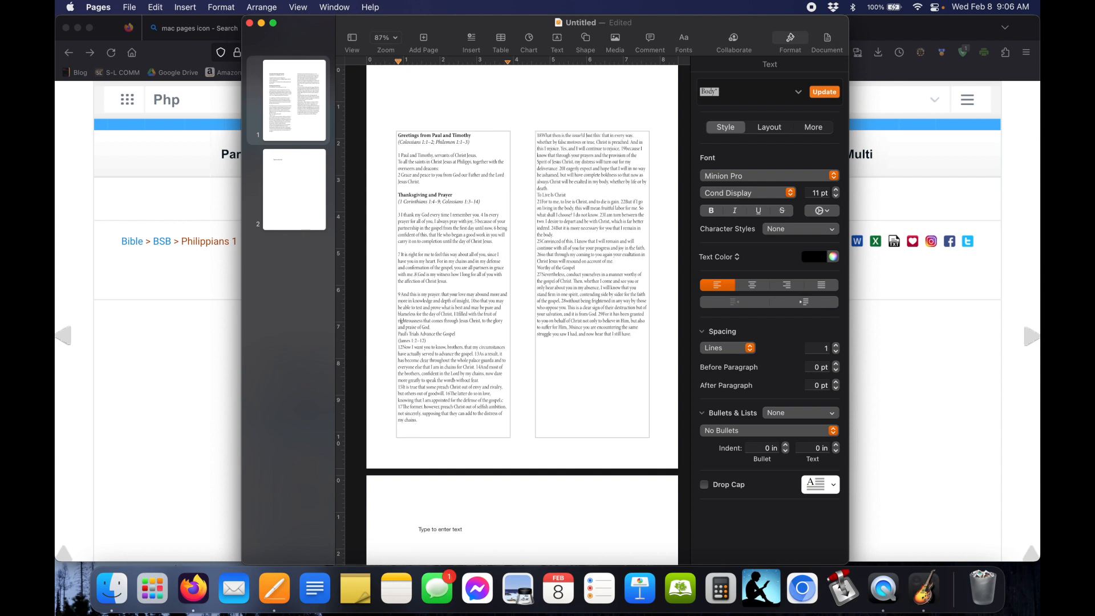
{"action": "key", "text": "Return"}
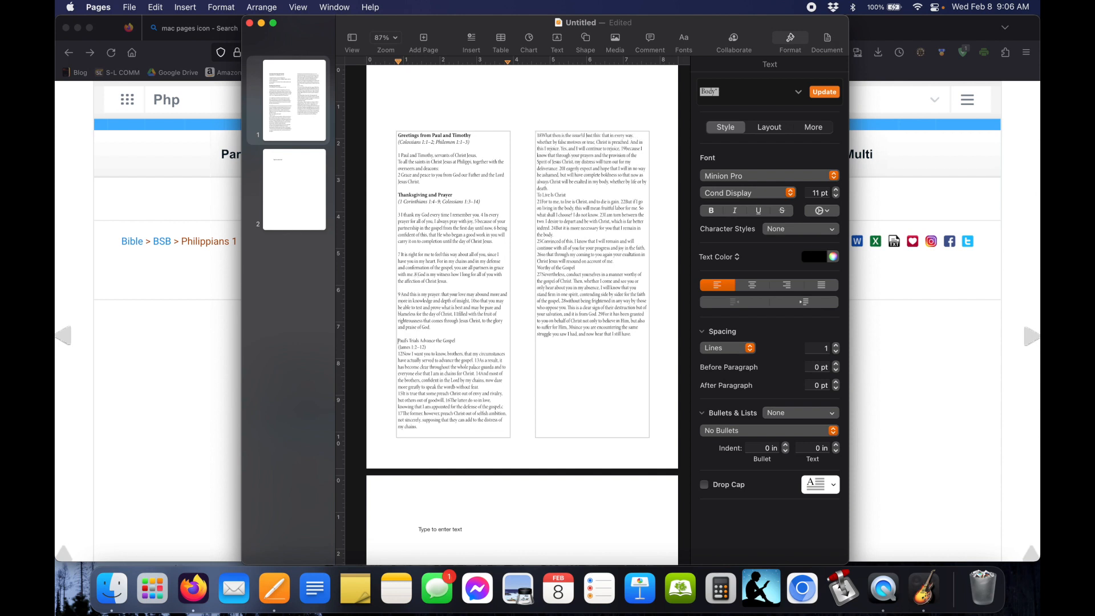
{"action": "left_click", "coordinate": [478, 301]}
Bold the heading "Paul's Trials Advance the Gospel", italicize its James 1:2–12 reference, and leave a blank line before verse 12.
{"action": "triple_click", "coordinate": [398, 340]}
{"action": "key", "text": "super+b"}
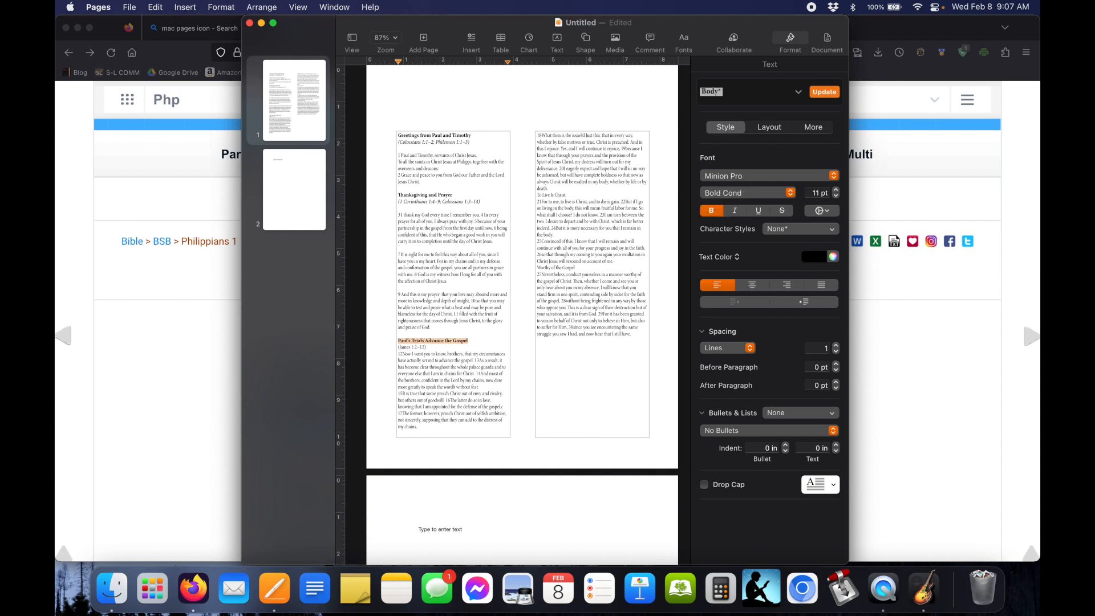
{"action": "triple_click", "coordinate": [422, 348]}
{"action": "key", "text": "super+i"}
{"action": "left_click", "coordinate": [398, 354]}
{"action": "key", "text": "Return"}
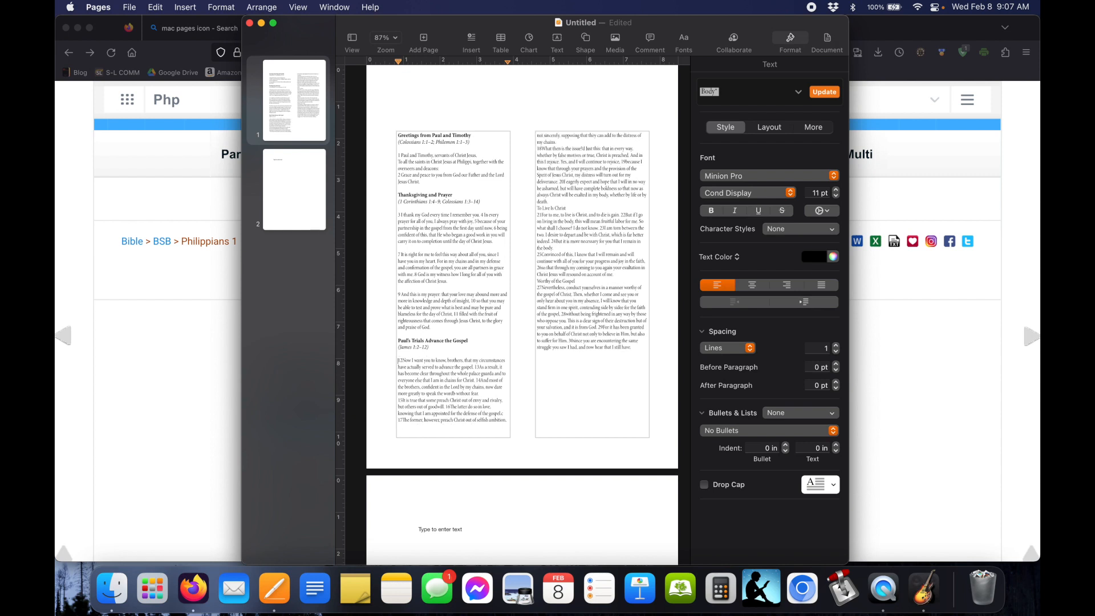
Add a space after verse numbers 12, 13 and 14.
{"action": "left_click", "coordinate": [404, 361]}
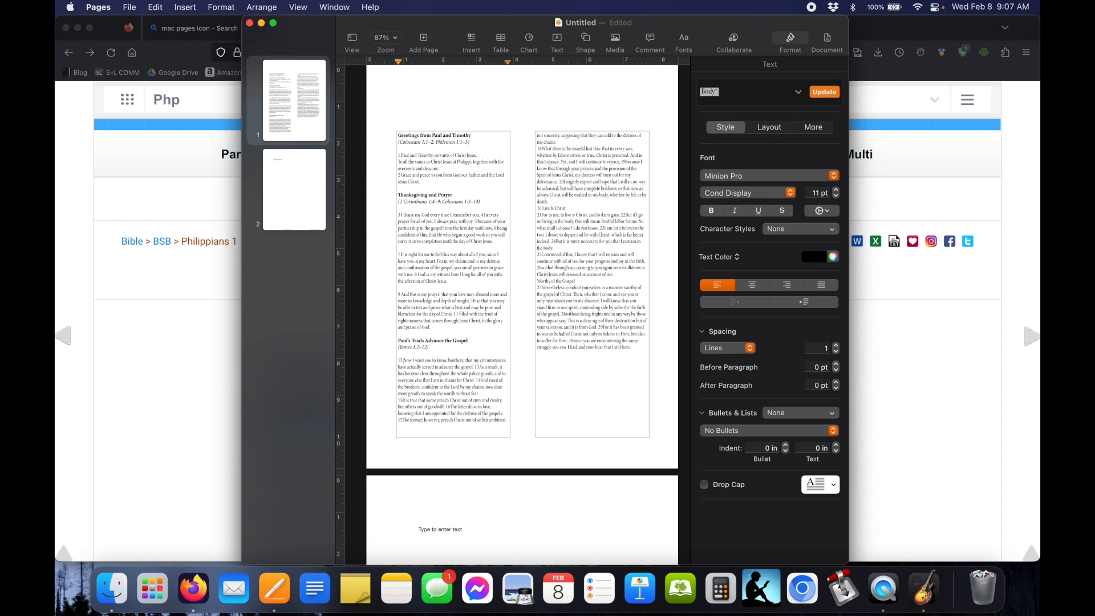
{"action": "left_click", "coordinate": [476, 368]}
{"action": "key", "text": "super+z"}
{"action": "left_click", "coordinate": [480, 381]}
Add a space after verse numbers 15, 16 and 17 and make the three numbers bold.
{"action": "left_click", "coordinate": [404, 400]}
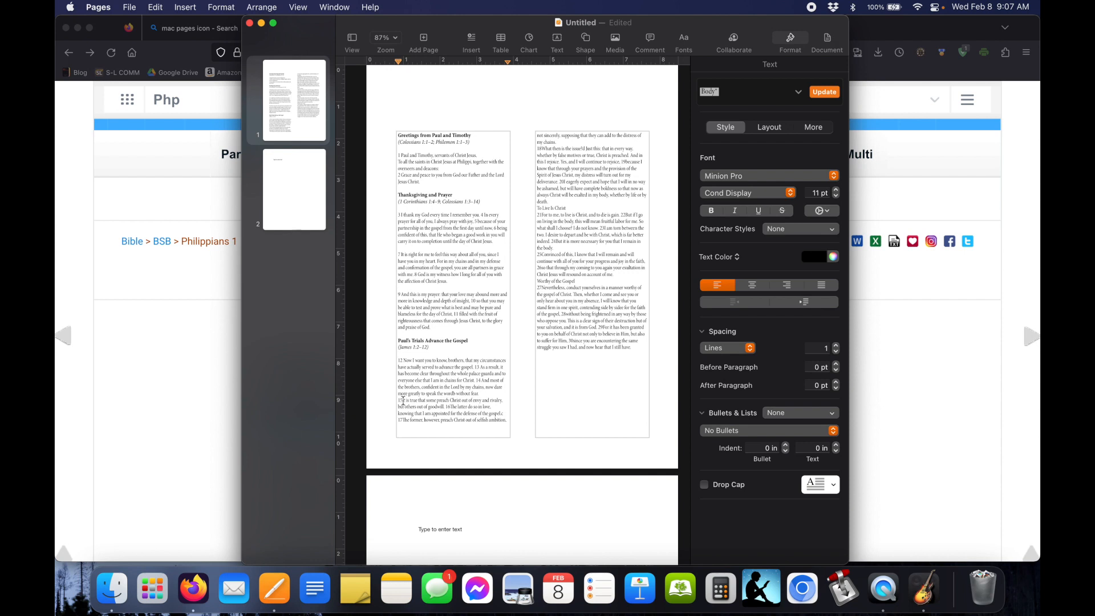
{"action": "double_click", "coordinate": [401, 400]}
{"action": "key", "text": "super+b"}
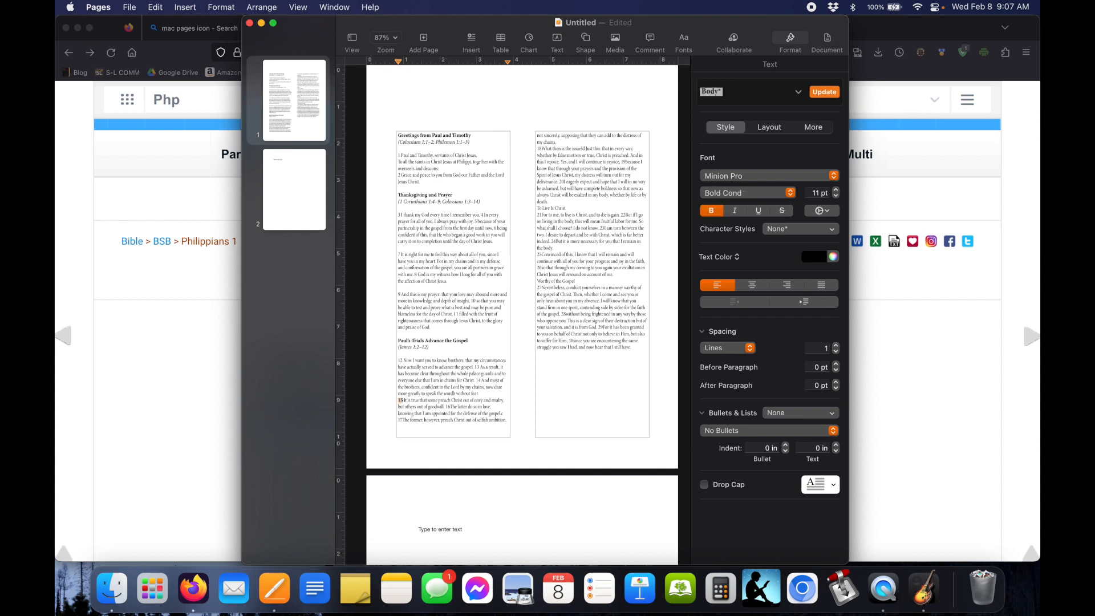
{"action": "left_click", "coordinate": [452, 407]}
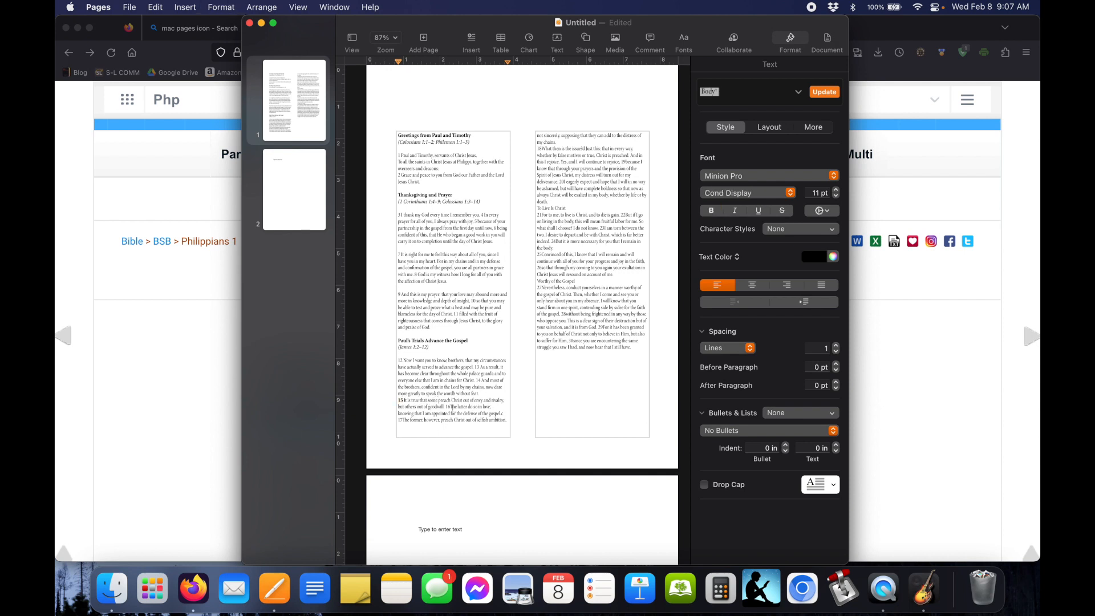
{"action": "double_click", "coordinate": [449, 406]}
{"action": "key", "text": "super+b"}
{"action": "left_click", "coordinate": [404, 419]}
{"action": "double_click", "coordinate": [400, 420]}
{"action": "key", "text": "super+b"}
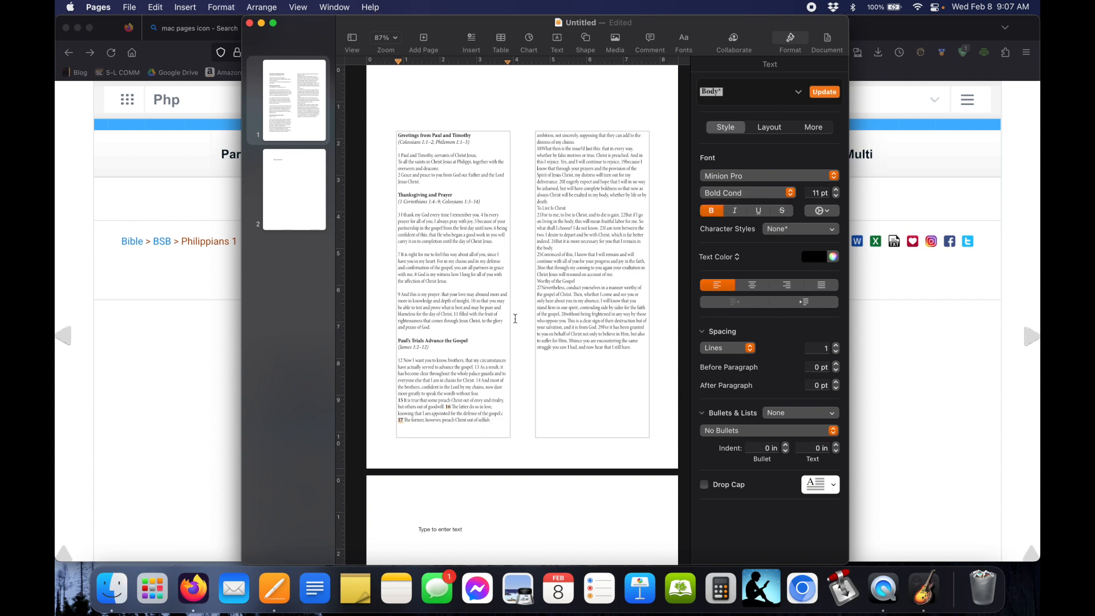
Shorten both column text boxes on page 1 from the bottom edge to a matching height of about 8.04 in.
{"action": "left_click", "coordinate": [497, 109]}
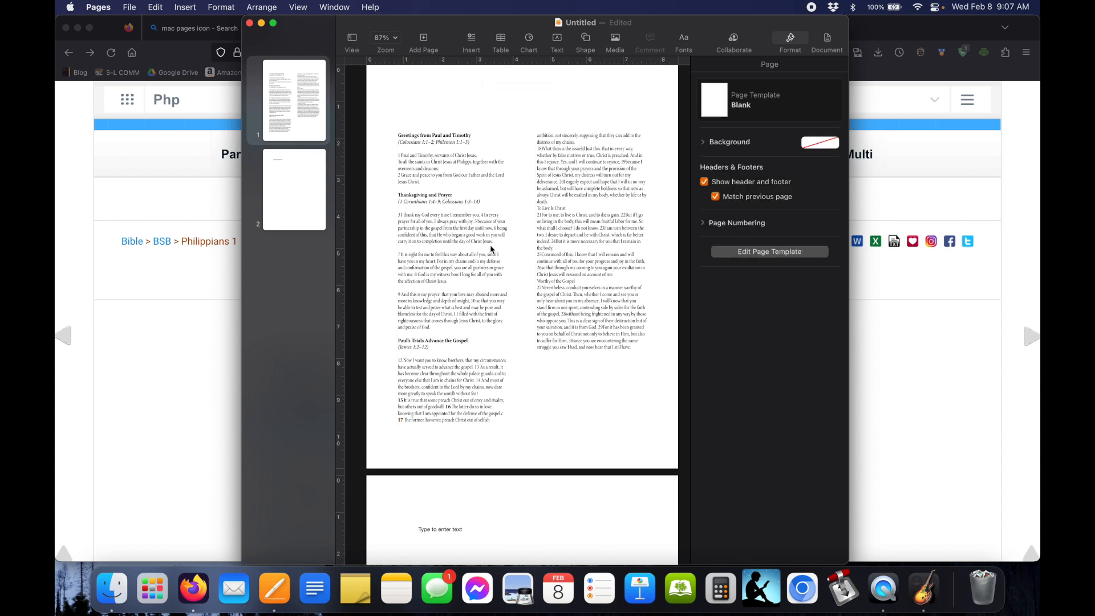
{"action": "left_click", "coordinate": [460, 433]}
{"action": "left_click_drag", "start_coordinate": [453, 438], "coordinate": [454, 425]}
{"action": "left_click", "coordinate": [596, 392]}
{"action": "left_click_drag", "start_coordinate": [592, 438], "coordinate": [591, 427]}
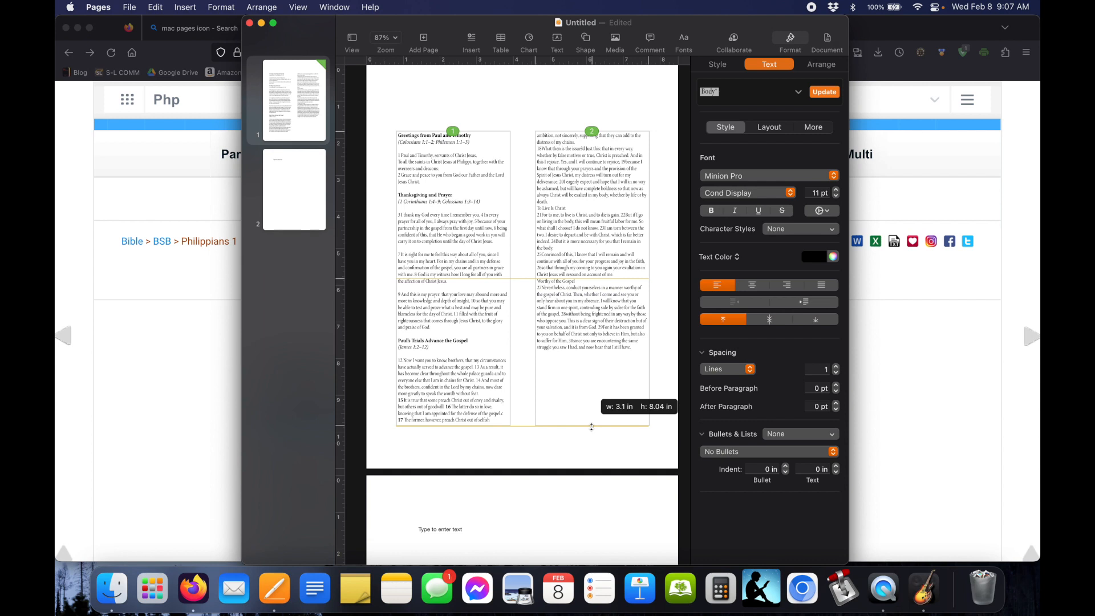
{"action": "left_click_drag", "start_coordinate": [591, 427], "coordinate": [592, 427]}
Select both column text boxes and move them together straight down the page to the footer area.
{"action": "left_click", "coordinate": [520, 305]}
{"action": "left_click", "coordinate": [577, 314]}
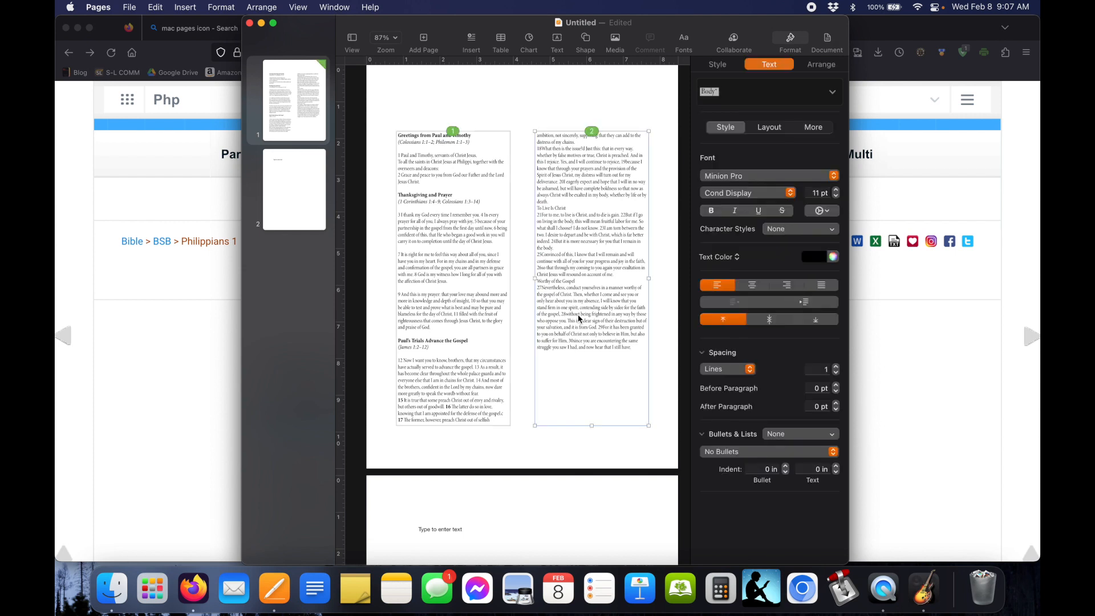
{"action": "left_click", "coordinate": [467, 318], "text": "shift"}
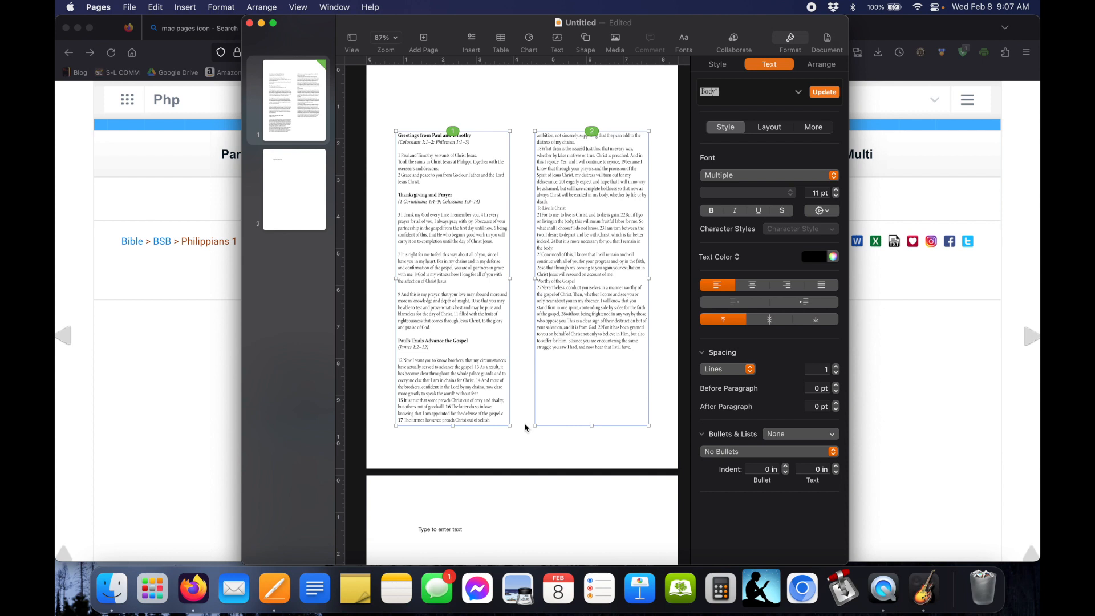
{"action": "mouse_move", "coordinate": [524, 441]}
{"action": "key", "text": "shift+Down"}
{"action": "key", "text": "shift+Down"}
{"action": "key", "text": "shift+Down"}
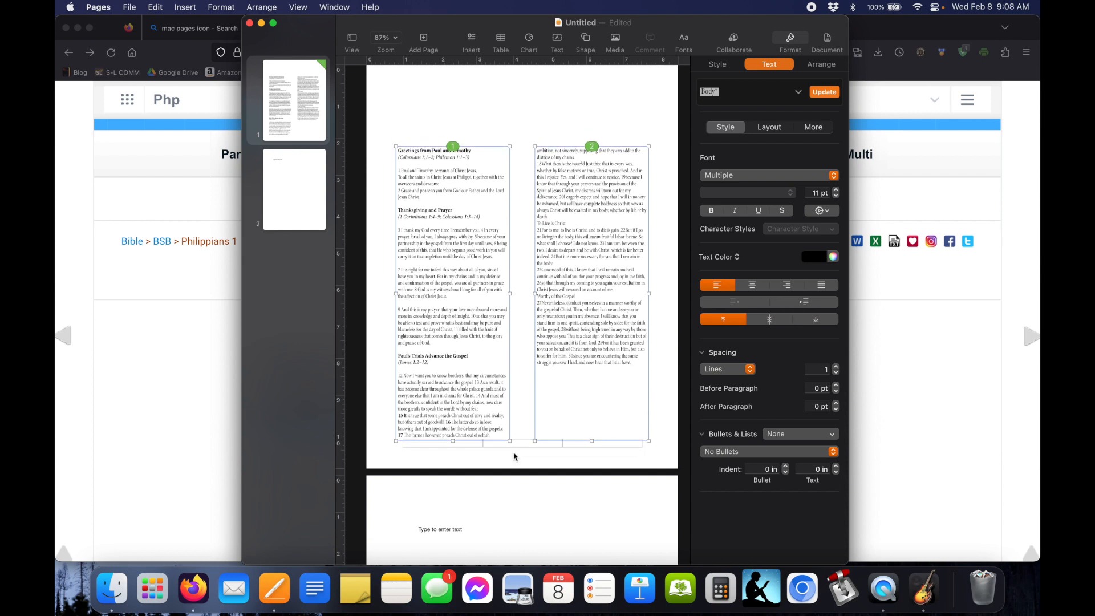
Insert a blank line above verse 18 and bold verse numbers 18 and 19, with a space after each.
{"action": "left_click", "coordinate": [597, 166]}
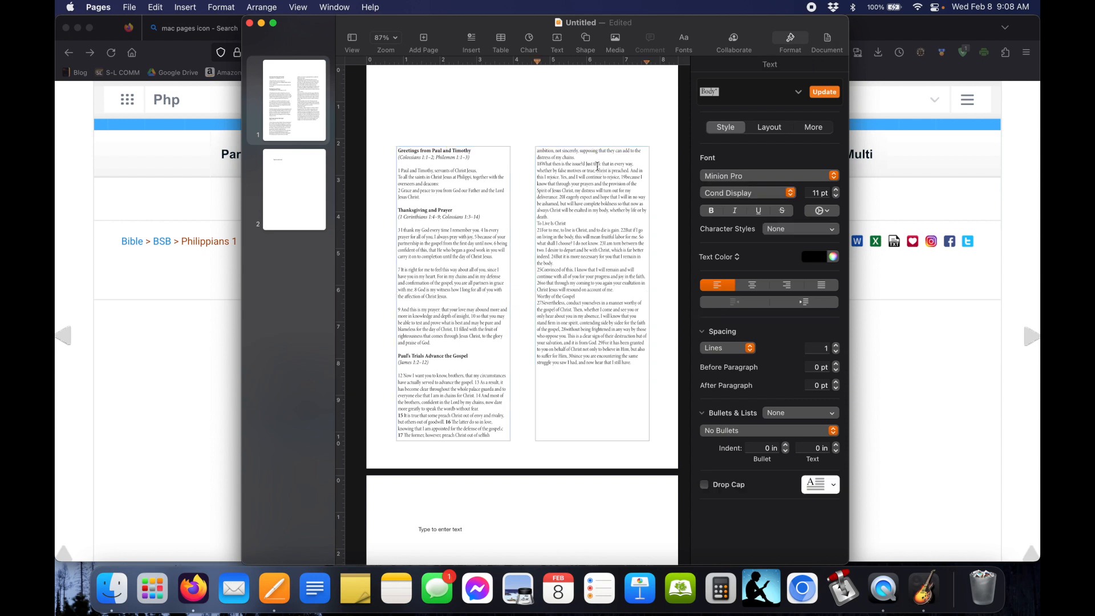
{"action": "key", "text": "super+b"}
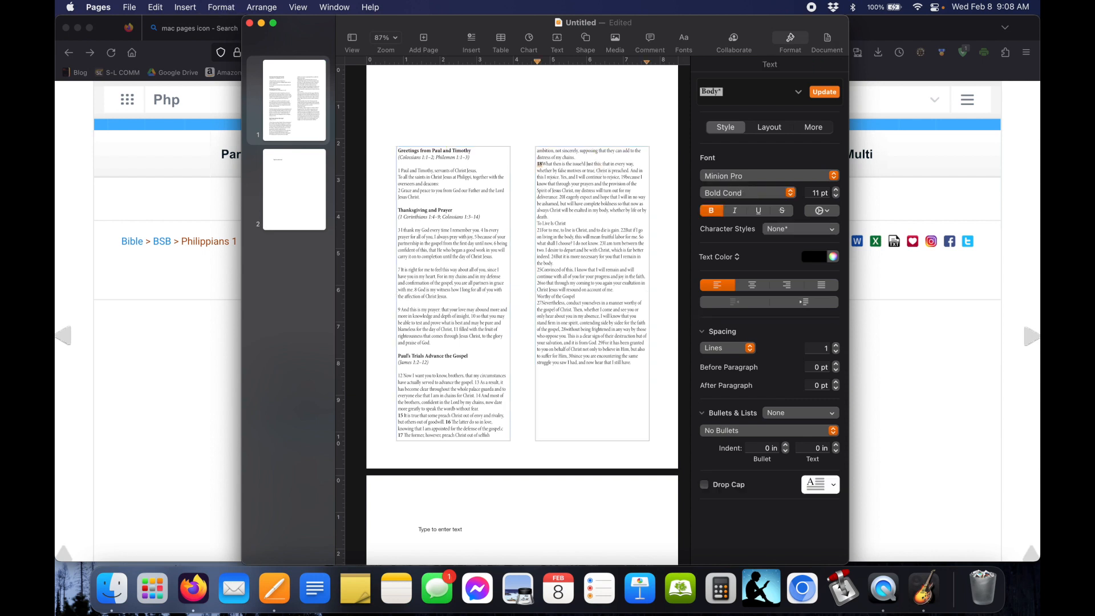
{"action": "key", "text": "super+z"}
{"action": "left_click", "coordinate": [539, 164]}
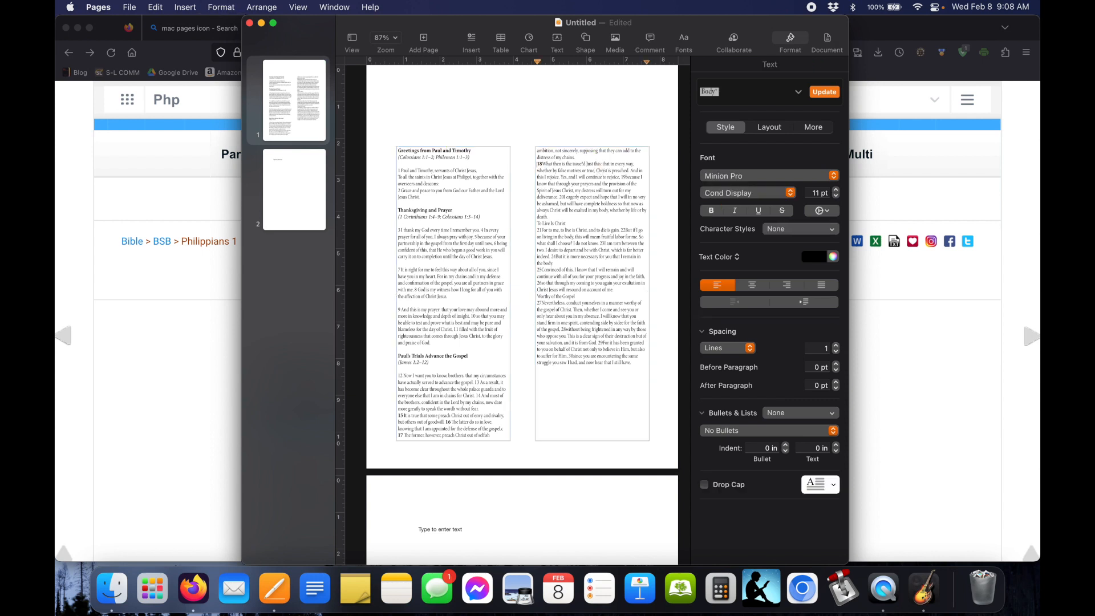
{"action": "key", "text": "Return"}
{"action": "key", "text": "super+b"}
{"action": "key", "text": "super+b"}
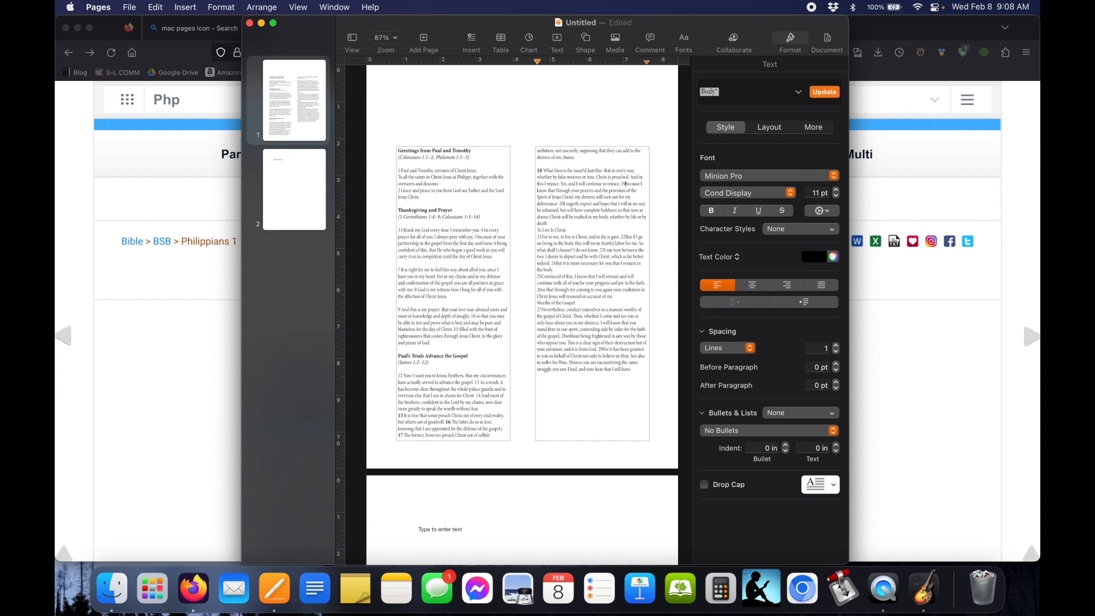
{"action": "key", "text": "super+b"}
{"action": "key", "text": "super+b"}
Justify all the text in both linked columns.
{"action": "key", "text": "super+a"}
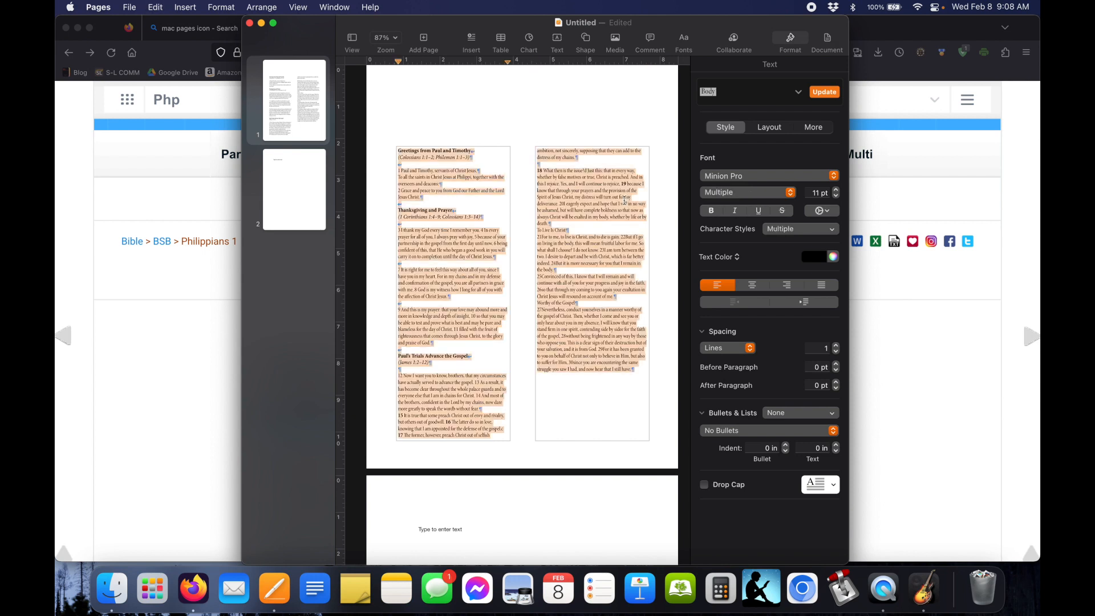
{"action": "left_click", "coordinate": [820, 288]}
{"action": "left_click", "coordinate": [630, 196]}
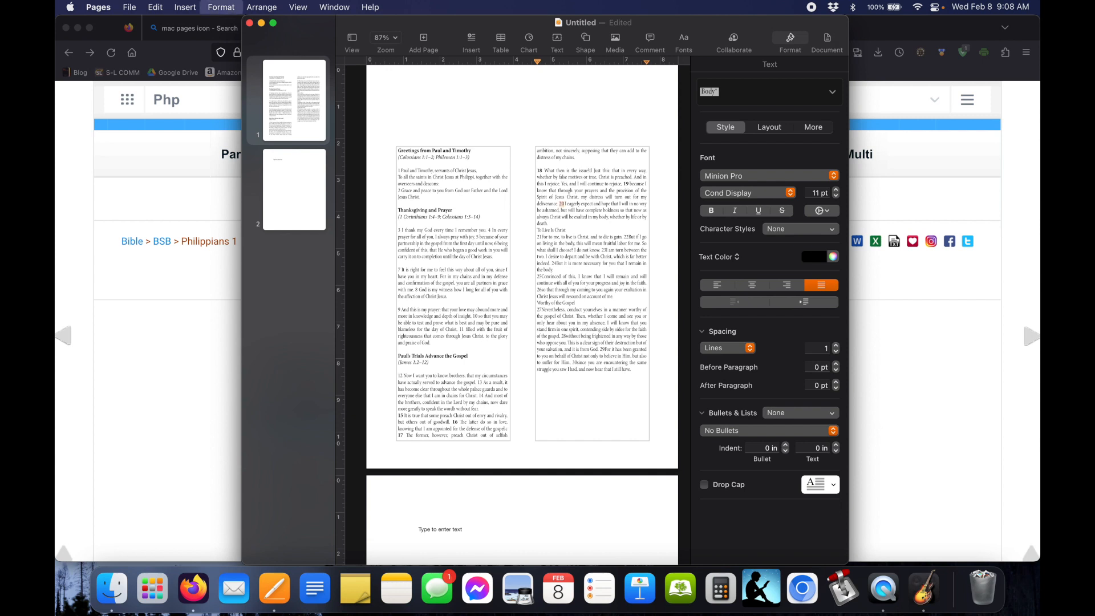
Bold verse number 20 and the heading "To Live Is Christ", with a blank line above and below the heading.
{"action": "key", "text": "Return"}
{"action": "key", "text": "super+shift+Down"}
{"action": "key", "text": "super+b"}
{"action": "key", "text": "super+z"}
{"action": "key", "text": "Left"}
{"action": "key", "text": "super+shift+Right"}
{"action": "key", "text": "super+b"}
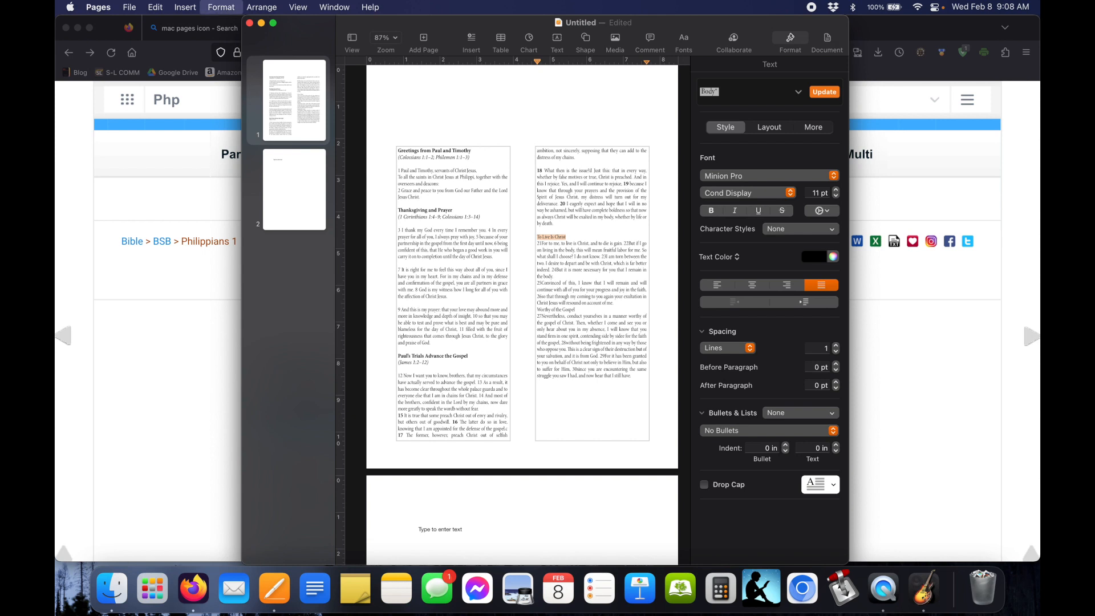
{"action": "key", "text": "Down"}
{"action": "key", "text": "Return"}
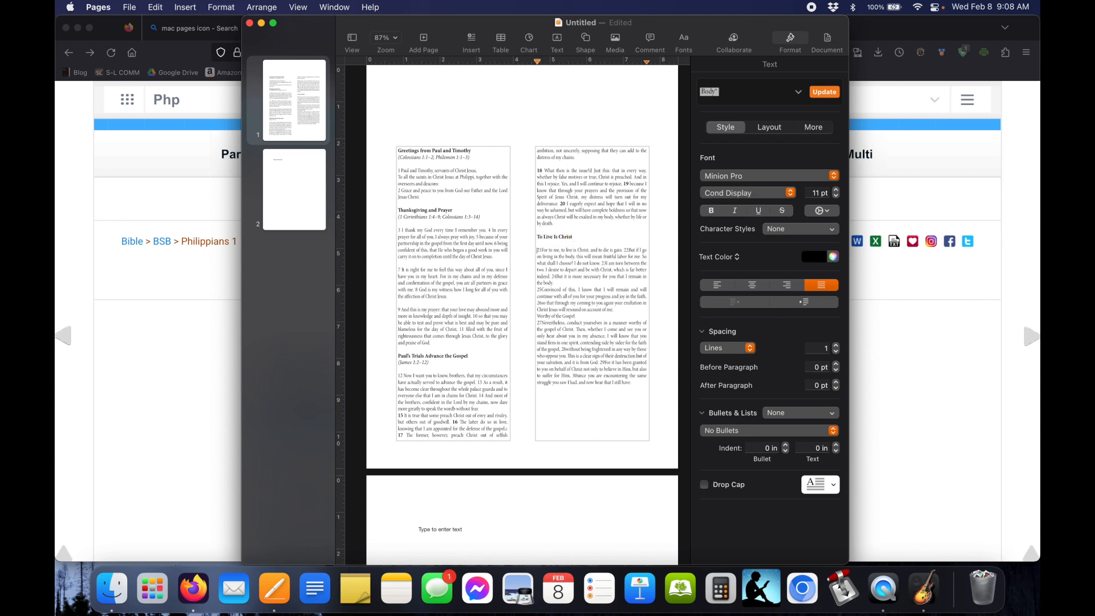
Bold verse numbers 21 and 22 and add a space after each.
{"action": "key", "text": "super+b"}
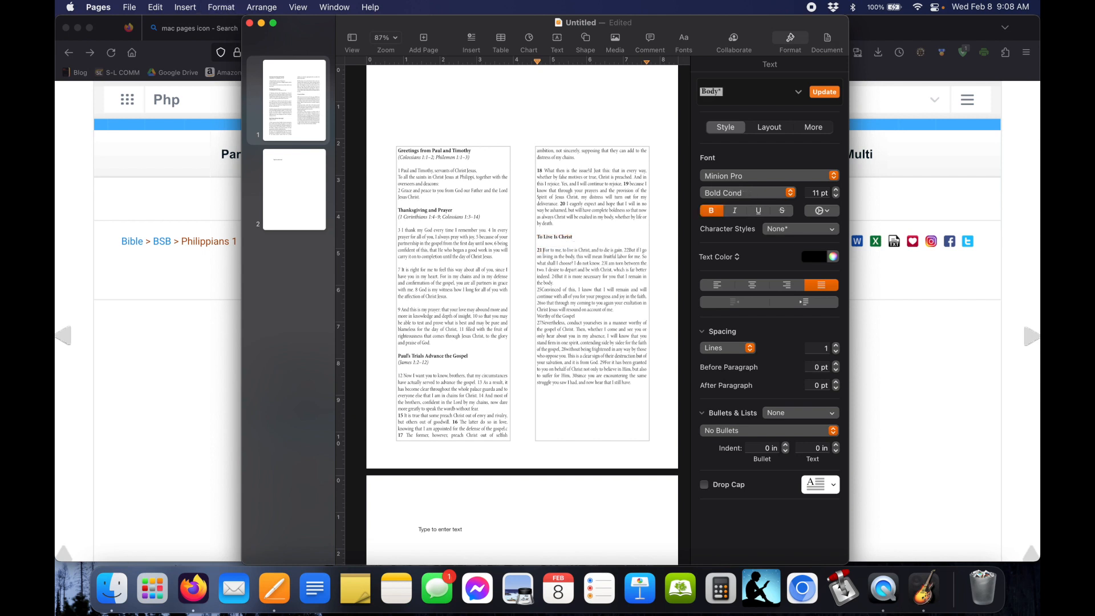
{"action": "left_click", "coordinate": [630, 254]}
{"action": "key", "text": "Left"}
{"action": "key", "text": "shift+super+Left"}
{"action": "key", "text": "Right"}
{"action": "key", "text": "shift+alt+Left"}
{"action": "key", "text": "super+b"}
Set verse numbers 23 and 24 in bold in the second column.
{"action": "left_click", "coordinate": [608, 264]}
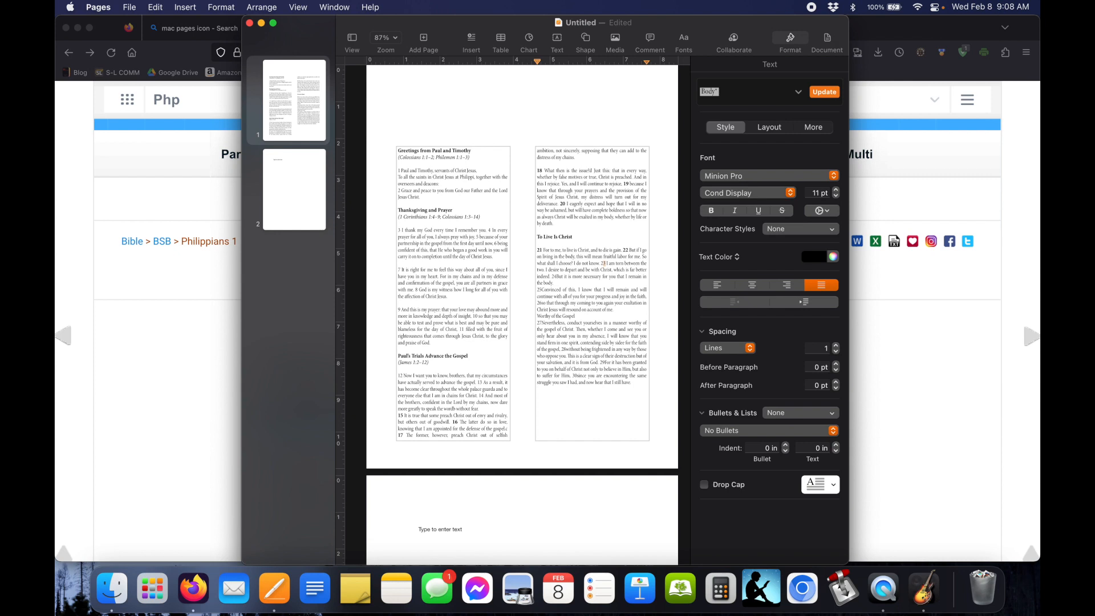
{"action": "left_click", "coordinate": [555, 276]}
{"action": "key", "text": "super+v"}
{"action": "key", "text": "super+z"}
{"action": "key", "text": "super+b"}
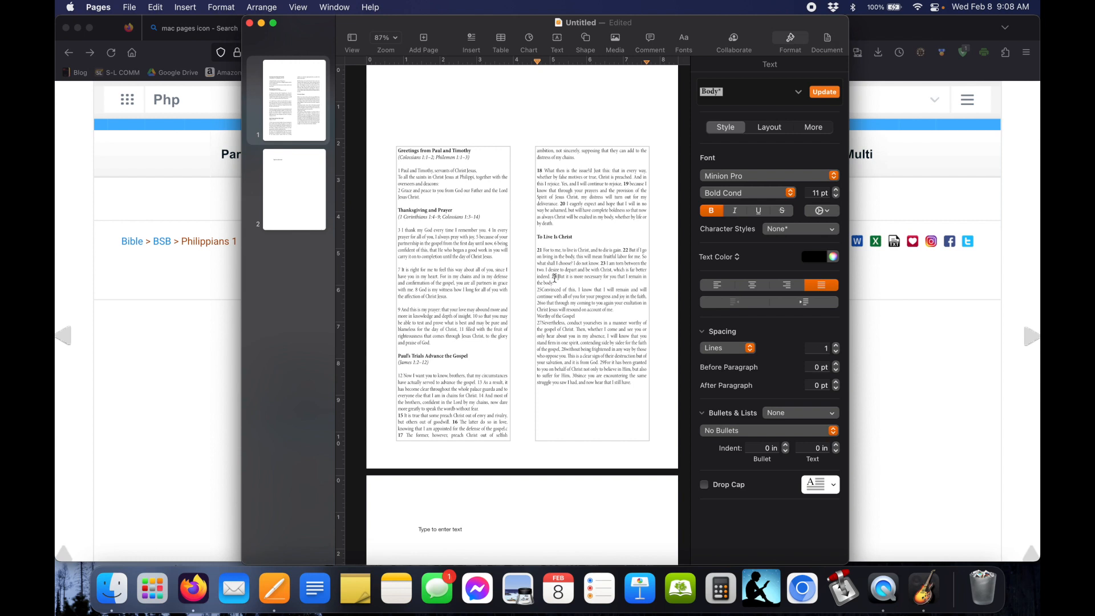
Start verse 25 as a new paragraph after a blank line and bold verse numbers 25 and 26, each followed by a space.
{"action": "left_click", "coordinate": [553, 291]}
{"action": "key", "text": "Return"}
{"action": "key", "text": "shift+Right"}
{"action": "key", "text": "shift+Right"}
{"action": "key", "text": "super+b"}
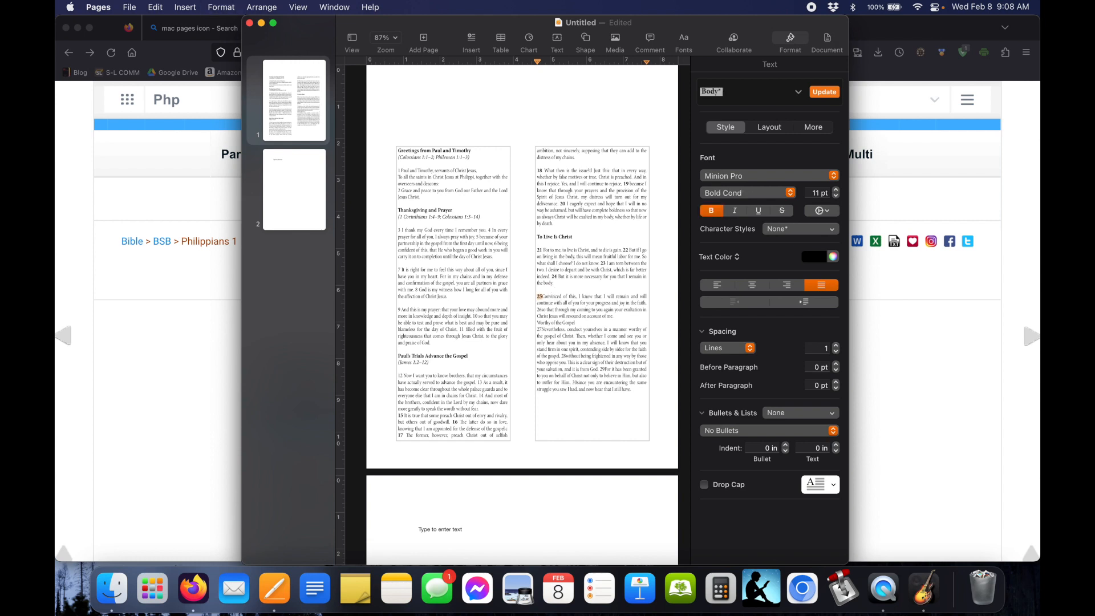
{"action": "key", "text": "Right"}
{"action": "left_click", "coordinate": [541, 309]}
{"action": "key", "text": "Left"}
{"action": "key", "text": "shift+Left"}
{"action": "key", "text": "shift+Left"}
{"action": "key", "text": "super+b"}
Bold the heading "Worthy of the Gospel" with a blank line above and below it, and bold verse number 27.
{"action": "left_click", "coordinate": [561, 323]}
{"action": "key", "text": "Return"}
{"action": "key", "text": "shift+super+Right"}
{"action": "key", "text": "super+b"}
{"action": "left_click", "coordinate": [542, 343]}
{"action": "key", "text": "super+b"}
Set verse numbers 28, 29 and 30 in bold in the second column.
{"action": "left_click", "coordinate": [569, 369]}
{"action": "key", "text": "super+b"}
{"action": "left_click", "coordinate": [618, 383]}
{"action": "left_click", "coordinate": [591, 395]}
{"action": "key", "text": "Left"}
{"action": "key", "text": "shift+Left"}
{"action": "key", "text": "shift+Left"}
{"action": "key", "text": "super+b"}
{"action": "left_click", "coordinate": [643, 405]}
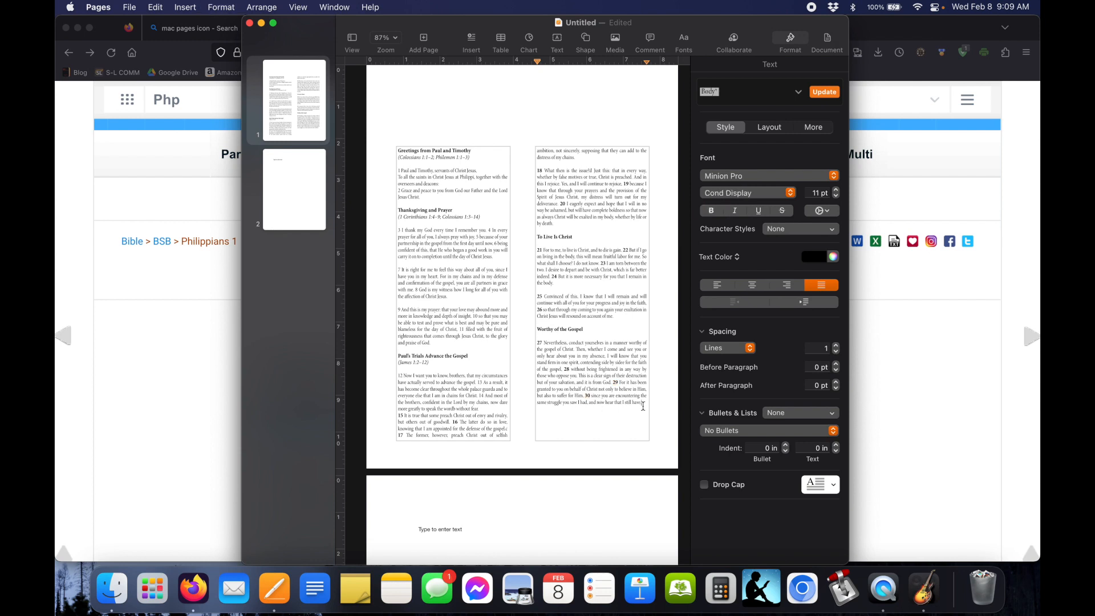
Set the verse numbers from 1 to 11 in bold in the first column.
{"action": "left_click", "coordinate": [399, 177]}
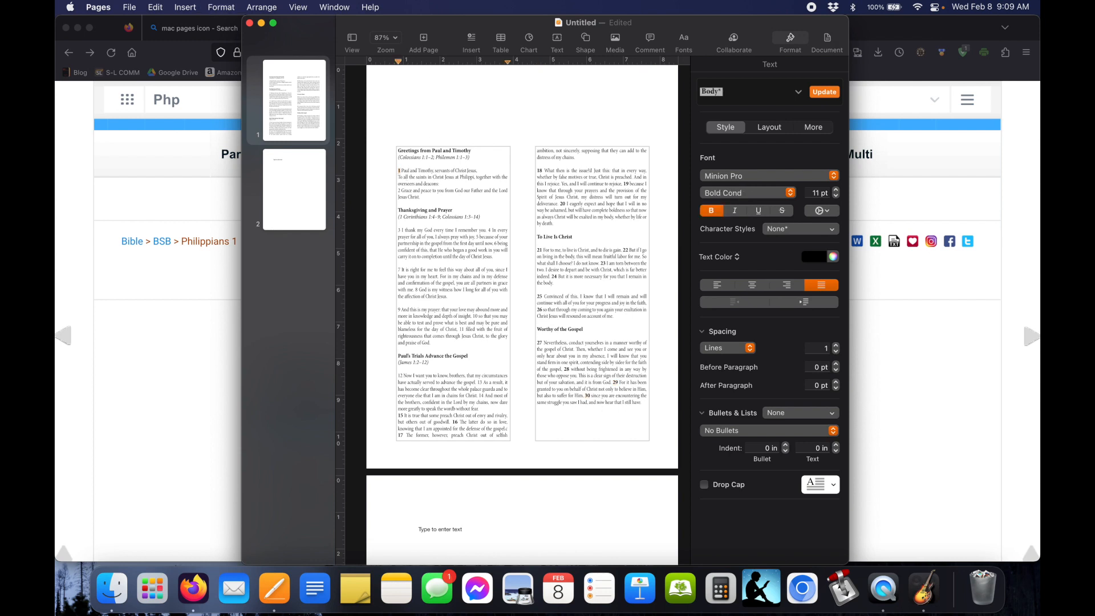
{"action": "double_click", "coordinate": [478, 238]}
{"action": "key", "text": "super+b"}
{"action": "double_click", "coordinate": [495, 243]}
{"action": "key", "text": "super+b"}
{"action": "double_click", "coordinate": [476, 317]}
{"action": "key", "text": "super+b"}
{"action": "double_click", "coordinate": [462, 330]}
{"action": "key", "text": "super+b"}
{"action": "left_click", "coordinate": [414, 290]}
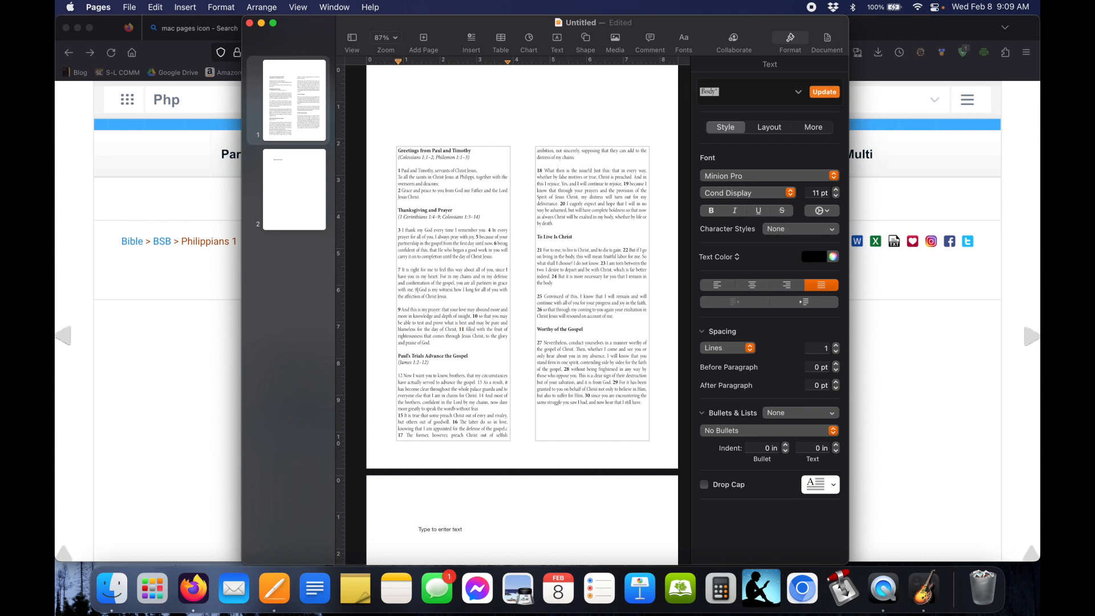
{"action": "key", "text": "super+b"}
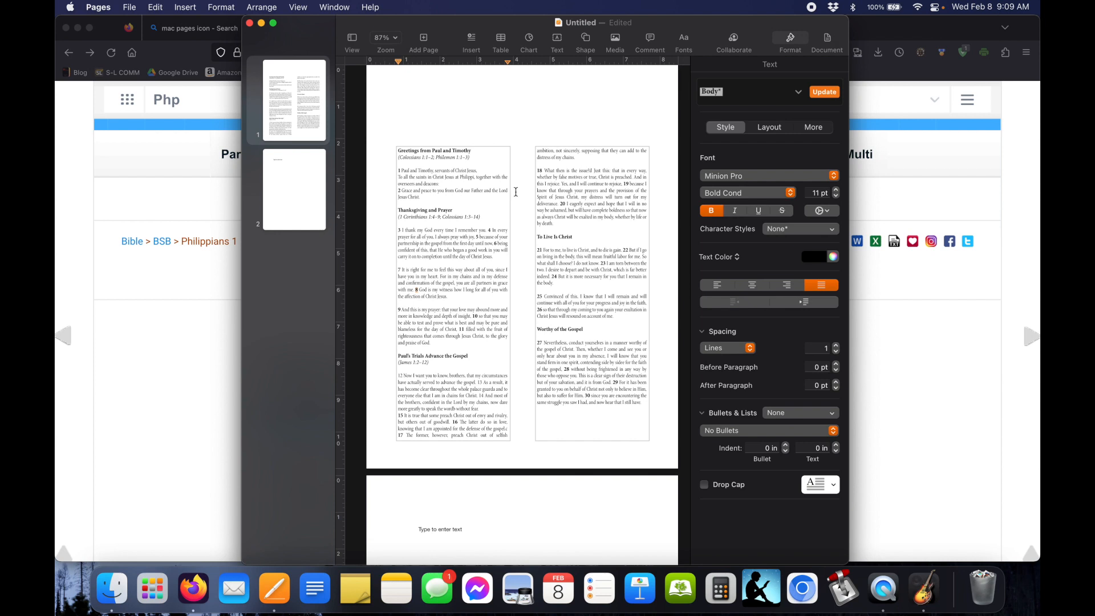
Insert a new text box and move it to start at the top of the gap between the two columns.
{"action": "left_click", "coordinate": [496, 119]}
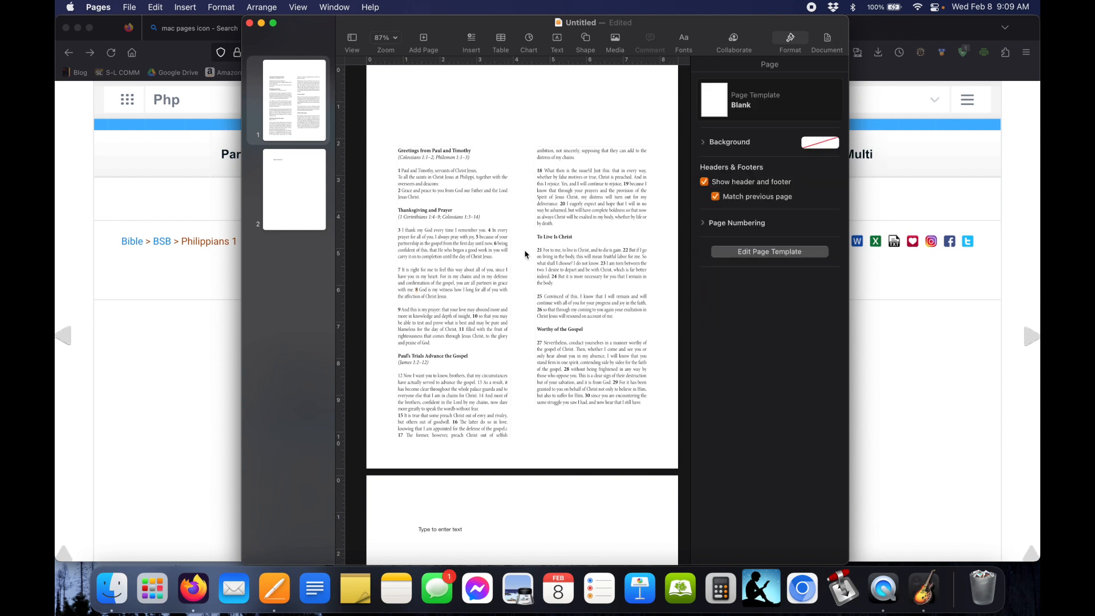
{"action": "left_click", "coordinate": [557, 40]}
{"action": "left_click_drag", "start_coordinate": [496, 249], "coordinate": [548, 162]}
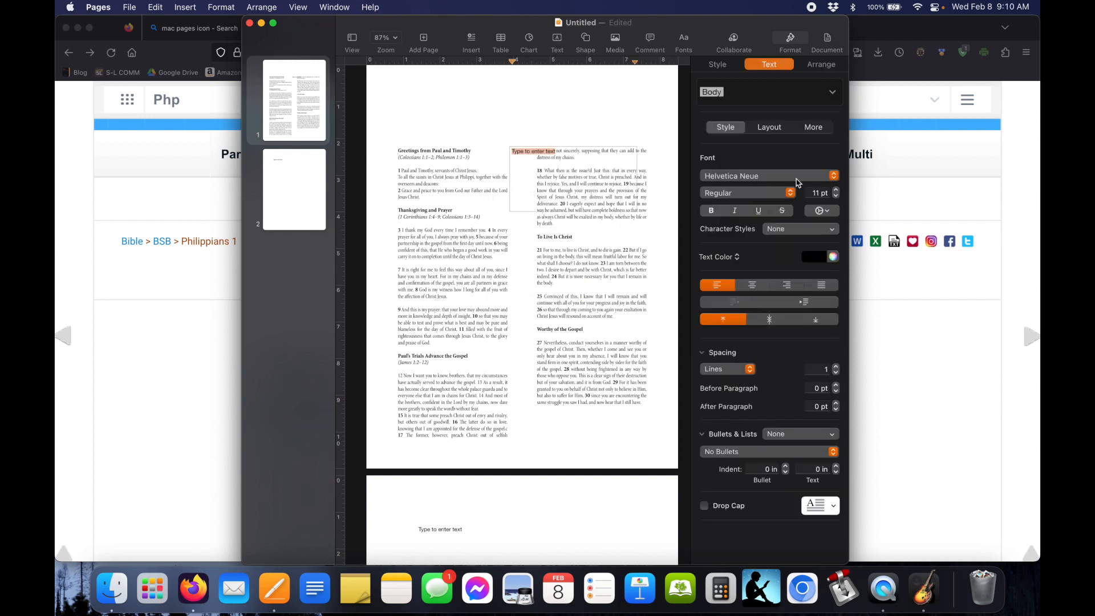
Format the new text box's placeholder text as Minion Pro Caption at 6 pt, center-aligned.
{"action": "left_click", "coordinate": [797, 177]}
{"action": "left_click", "coordinate": [793, 163]}
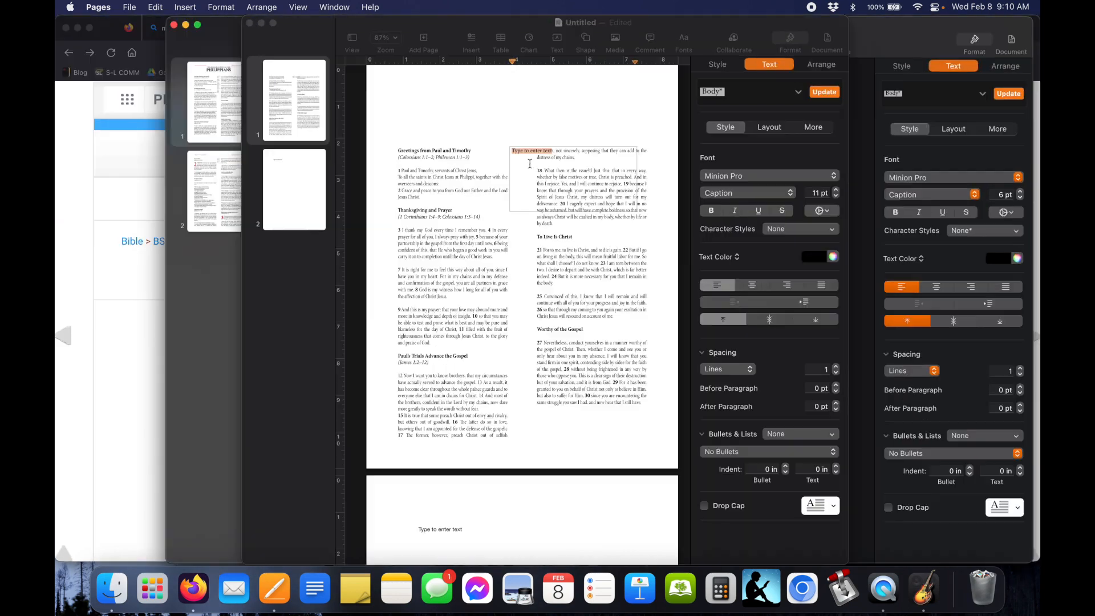
{"action": "double_click", "coordinate": [816, 192]}
{"action": "type", "text": "6"}
{"action": "key", "text": "Return"}
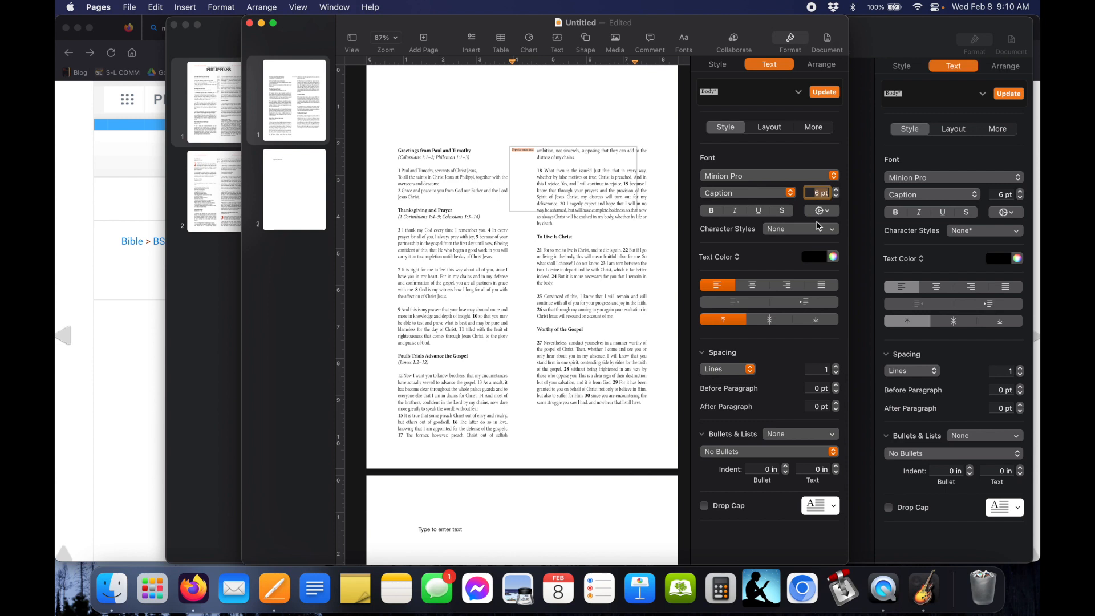
{"action": "left_click", "coordinate": [748, 287]}
Resize the new text box into a narrow strip filling the gap between the columns over their full height.
{"action": "left_click", "coordinate": [604, 120]}
{"action": "left_click", "coordinate": [637, 178]}
{"action": "left_click_drag", "start_coordinate": [637, 177], "coordinate": [537, 444]}
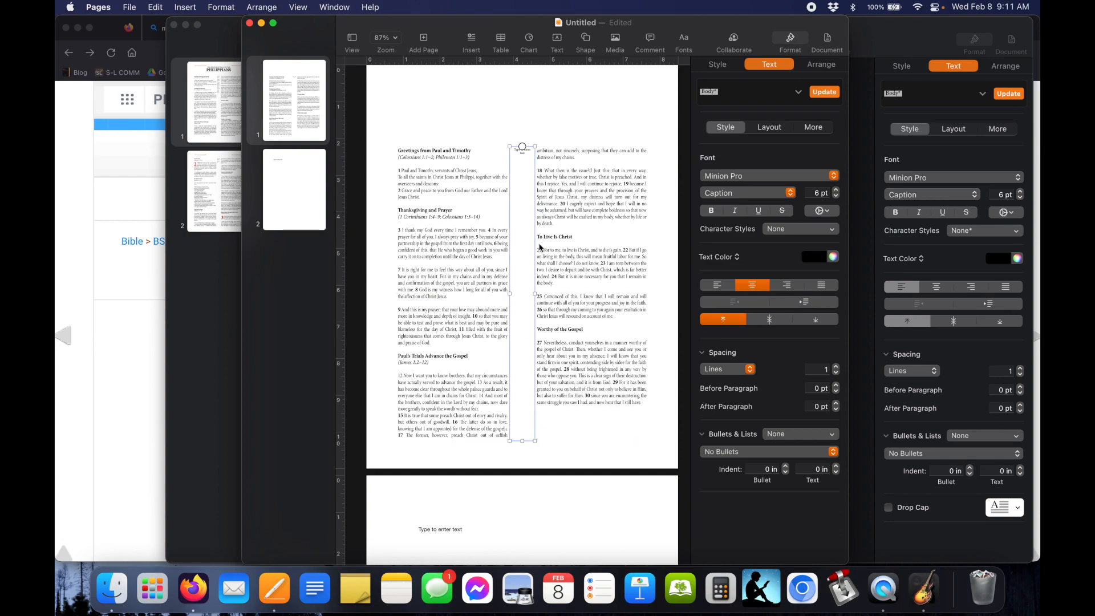
Examine the center reference column in the HOLMAN BSB sample and return to the untitled document.
{"action": "key", "text": "ctrl+Up"}
{"action": "left_click", "coordinate": [779, 223]}
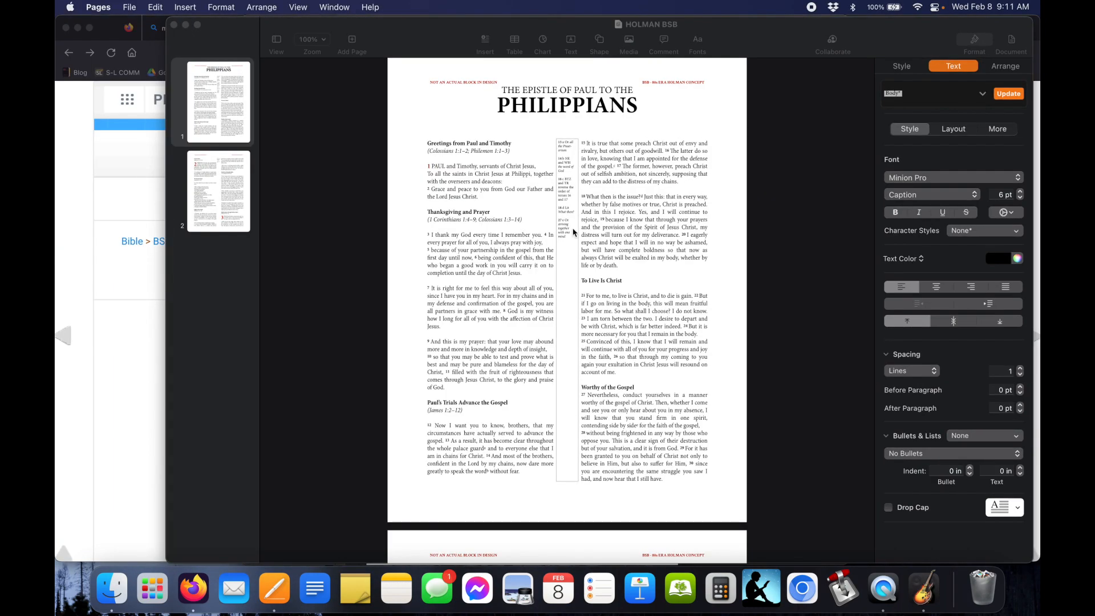
{"action": "key", "text": "ctrl+Up"}
{"action": "left_click", "coordinate": [480, 161]}
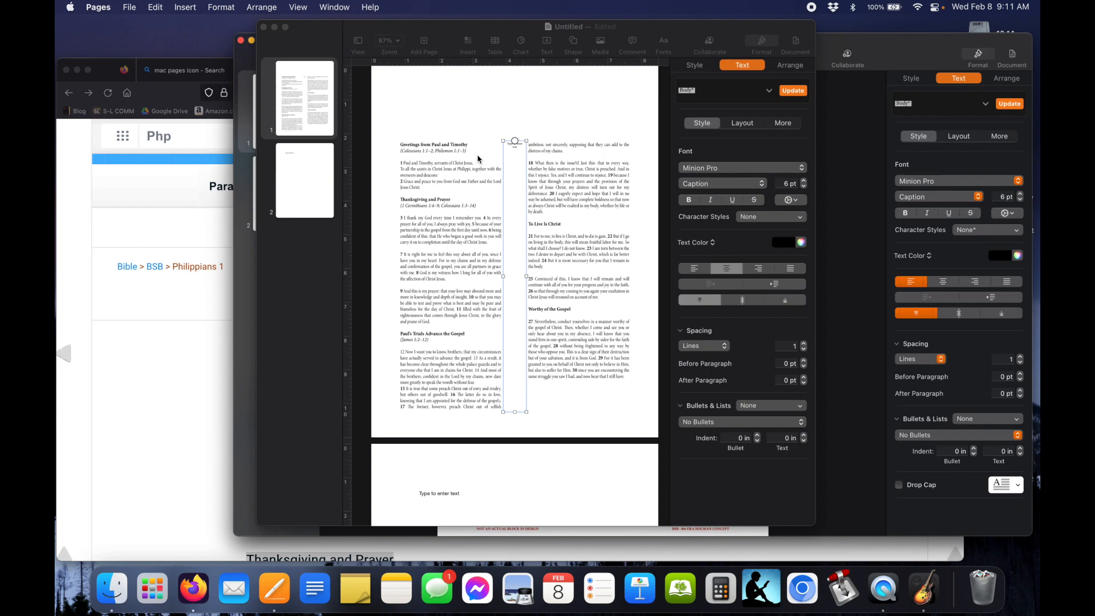
Insert a straight line shape on the page and turn it vertical.
{"action": "left_click", "coordinate": [618, 123]}
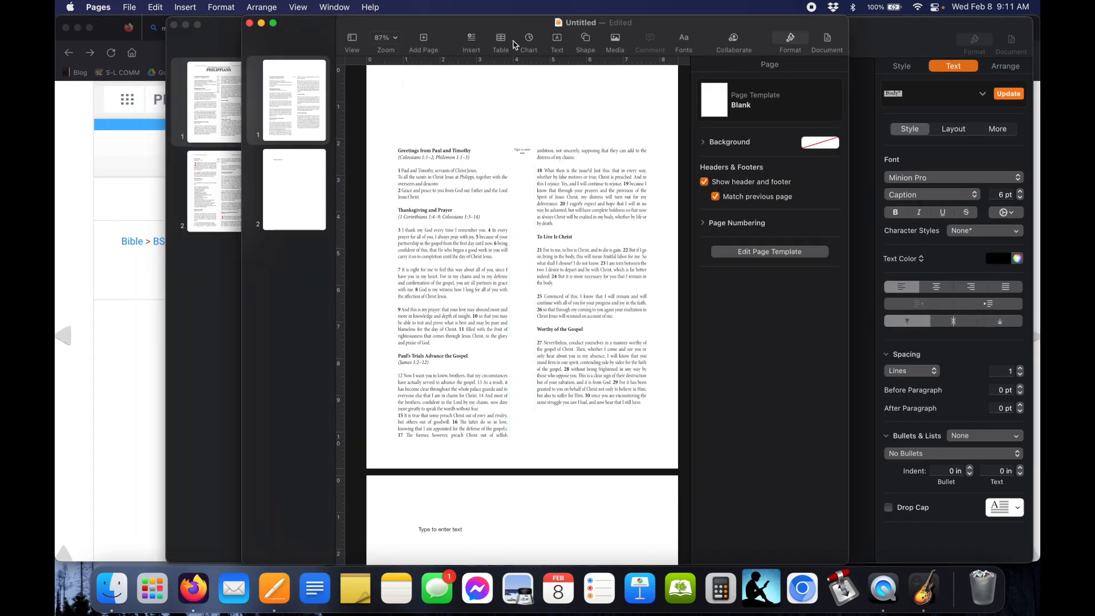
{"action": "left_click", "coordinate": [588, 40]}
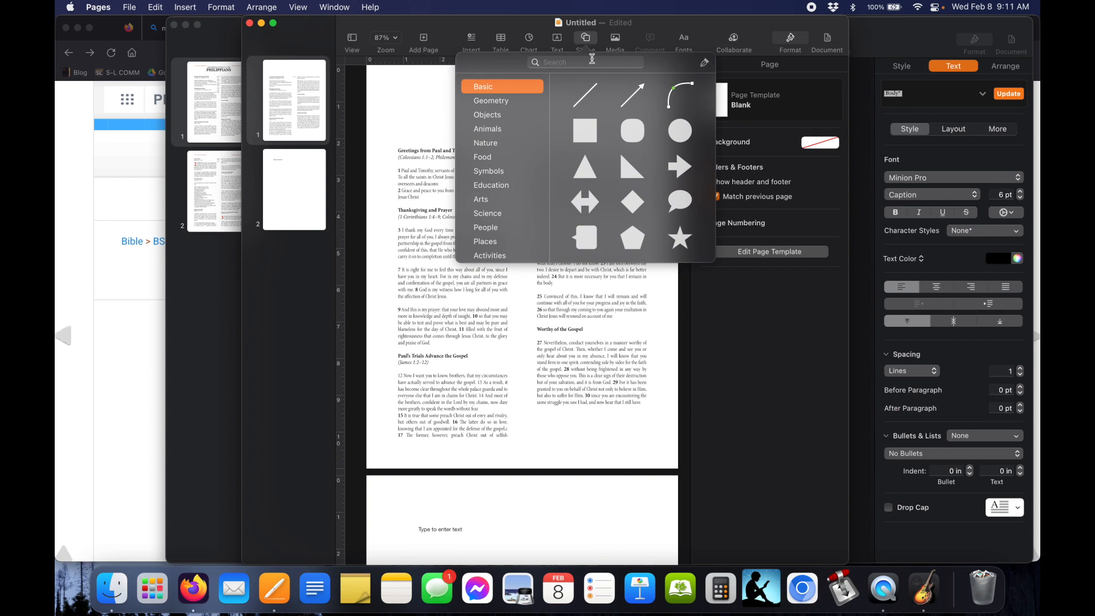
{"action": "left_click", "coordinate": [592, 96]}
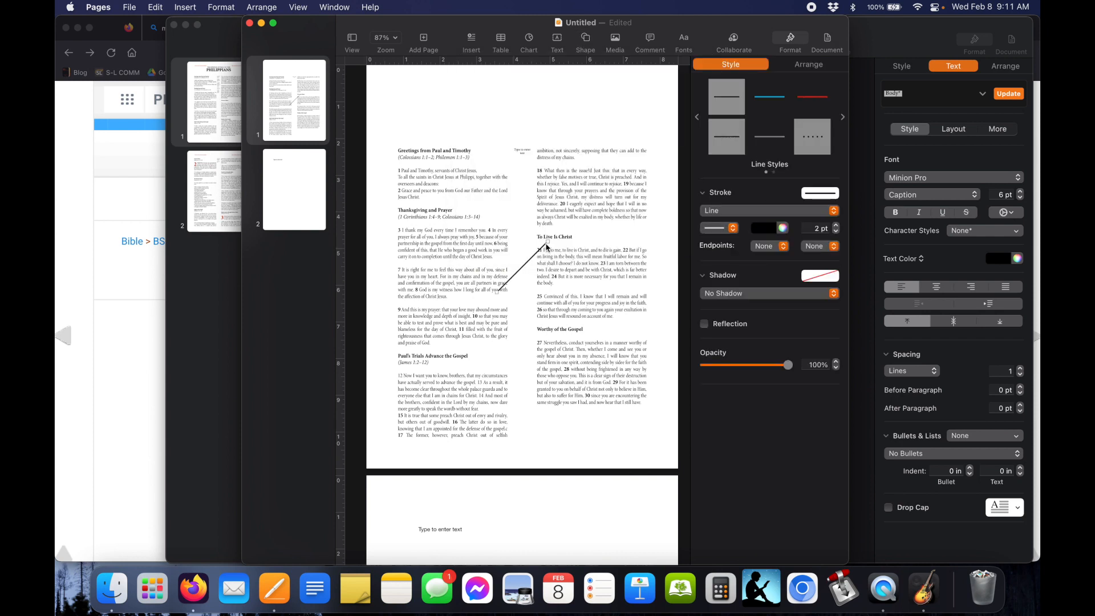
{"action": "left_click_drag", "start_coordinate": [545, 243], "coordinate": [505, 214]}
{"action": "left_click", "coordinate": [505, 212]}
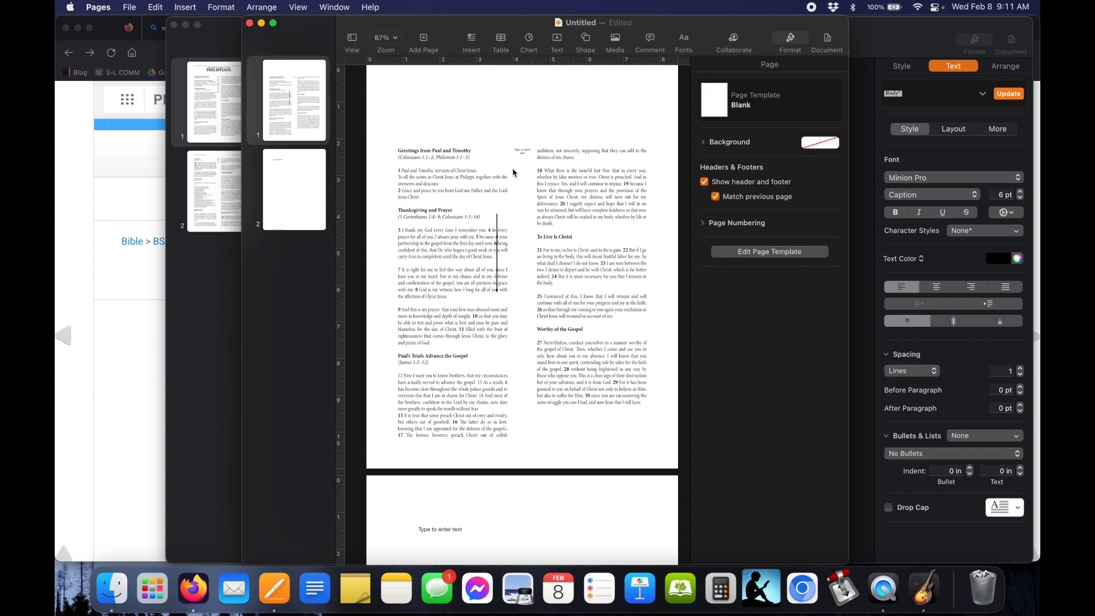
{"action": "left_click", "coordinate": [501, 229]}
{"action": "left_click", "coordinate": [497, 227]}
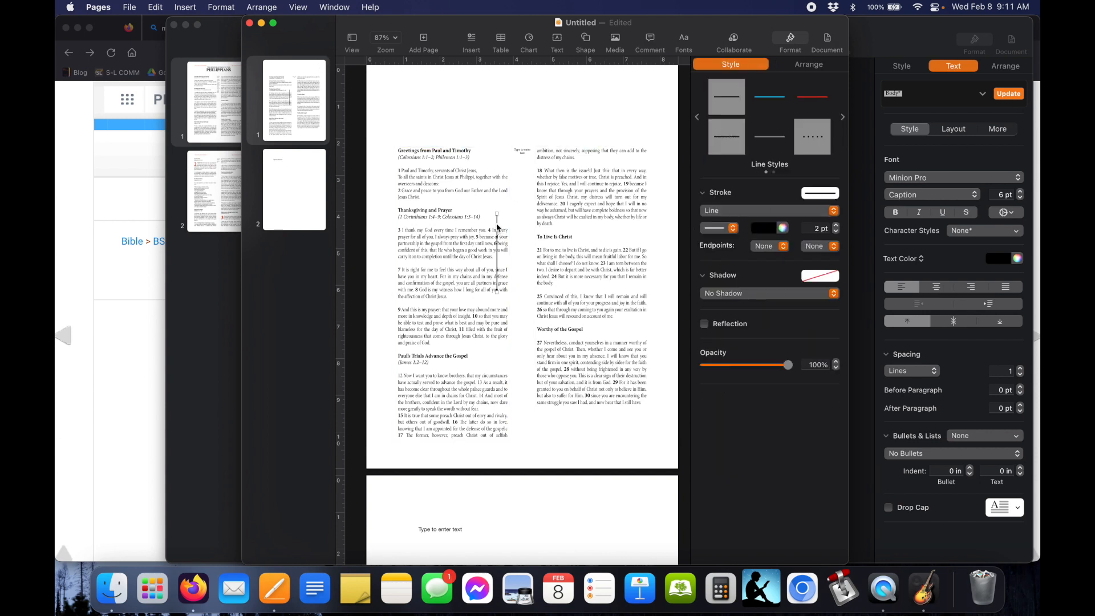
Run the vertical line along the center box's edge beside the first column at full column height, with a 0.75 pt stroke.
{"action": "left_click_drag", "start_coordinate": [497, 212], "coordinate": [513, 162]}
{"action": "left_click_drag", "start_coordinate": [510, 219], "coordinate": [534, 439]}
{"action": "left_click", "coordinate": [836, 231]}
{"action": "left_click", "coordinate": [836, 231]}
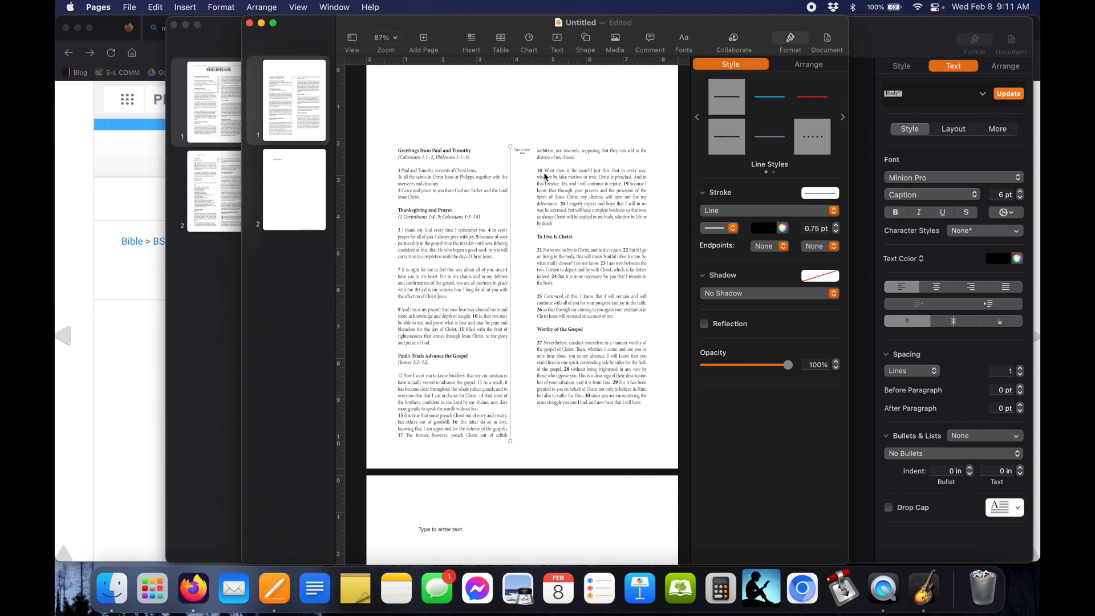
Paste a copy of the vertical line and align it with the center box's edge beside the second column.
{"action": "key", "text": "super+v"}
{"action": "key", "text": "super+z"}
{"action": "key", "text": "super+v"}
{"action": "key", "text": "shift+Right"}
{"action": "key", "text": "shift+Right"}
{"action": "key", "text": "shift+Right"}
{"action": "key", "text": "shift+Right"}
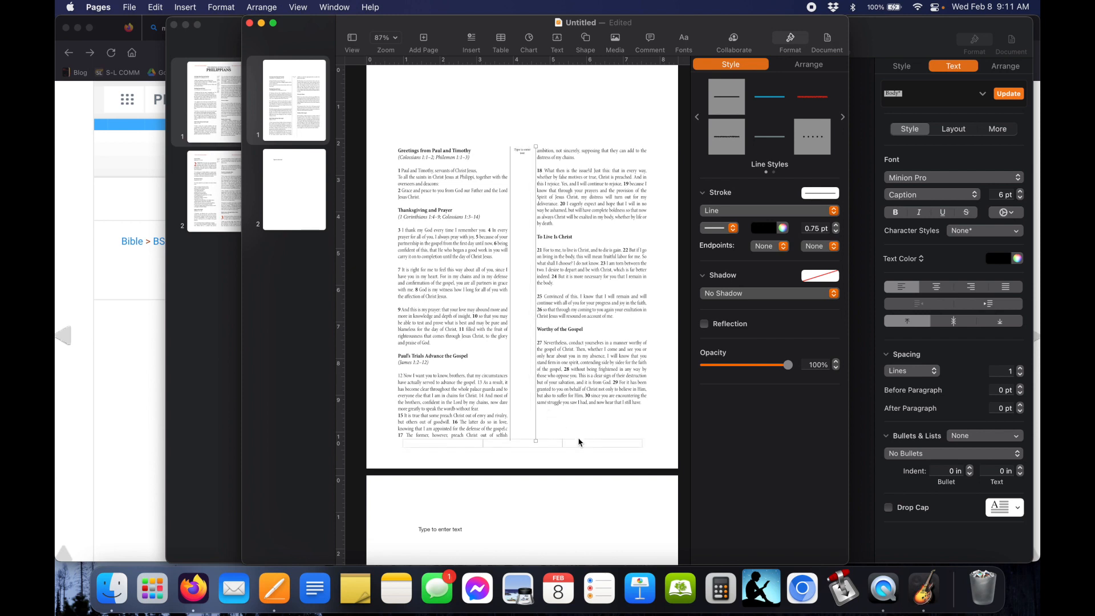
{"action": "left_click", "coordinate": [542, 405]}
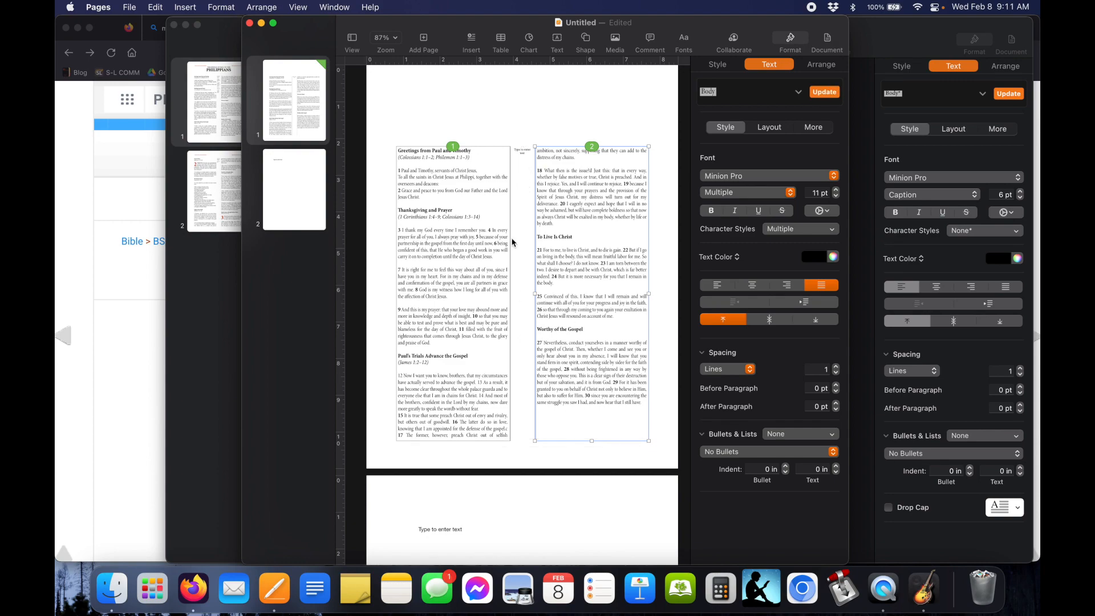
Switch to Firefox and copy all the footnotes at the end of the Philippians 1 page.
{"action": "key", "text": "ctrl+Up"}
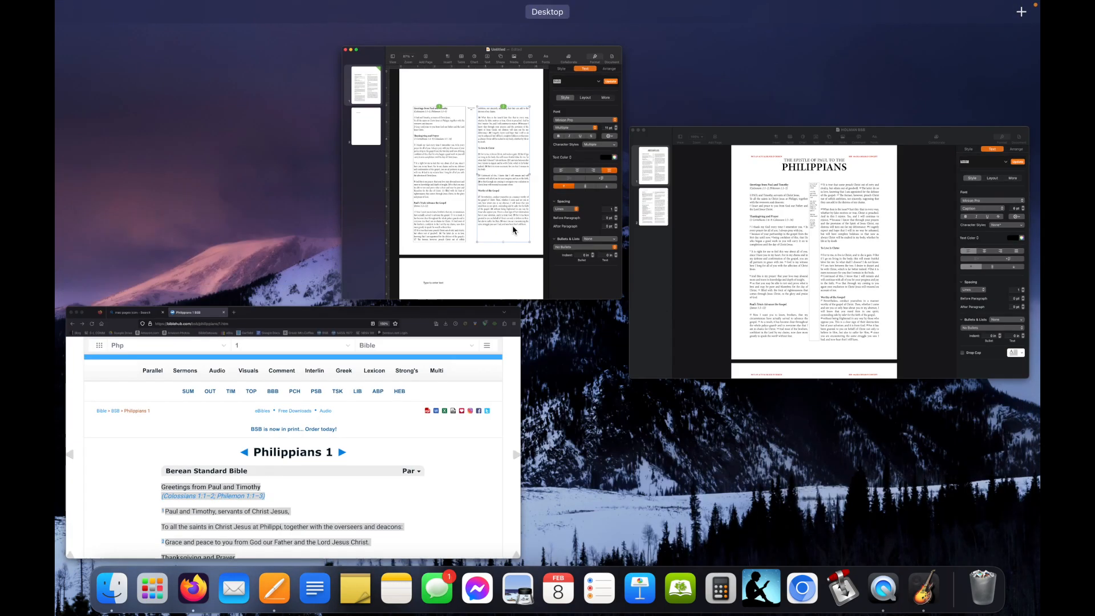
{"action": "left_click", "coordinate": [388, 432]}
{"action": "scroll", "coordinate": [389, 429], "scroll_direction": "down", "scroll_amount": 20}
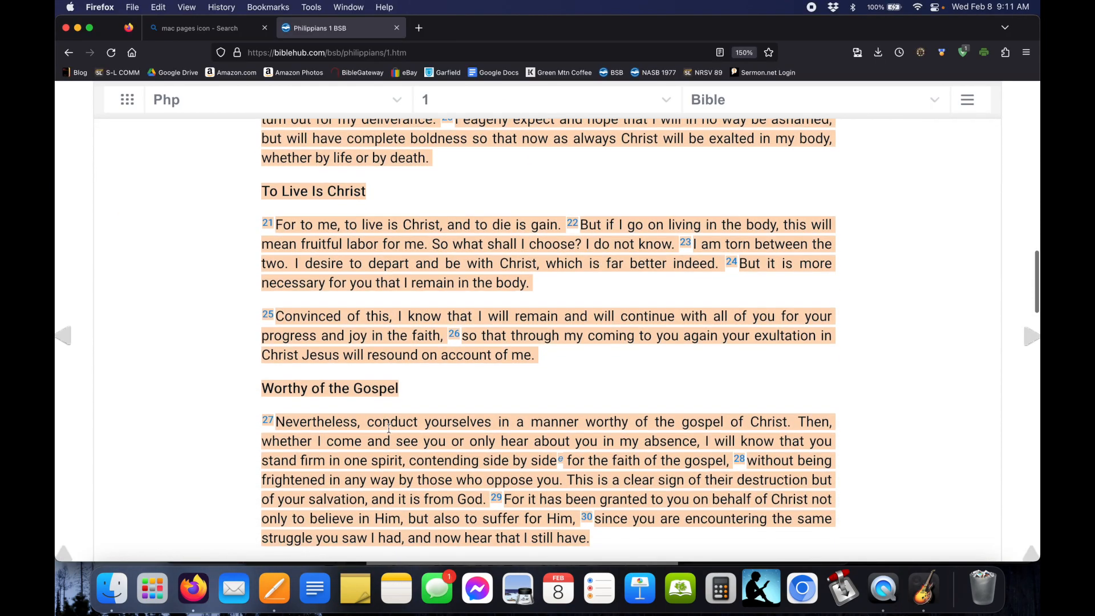
{"action": "left_click", "coordinate": [513, 334]}
{"action": "left_click_drag", "start_coordinate": [505, 433], "coordinate": [263, 339]}
{"action": "key", "text": "super+c"}
Return to the untitled Pages document and paste the footnotes into the center text box.
{"action": "key", "text": "ctrl+Up"}
{"action": "left_click", "coordinate": [473, 163]}
{"action": "key", "text": "super+v"}
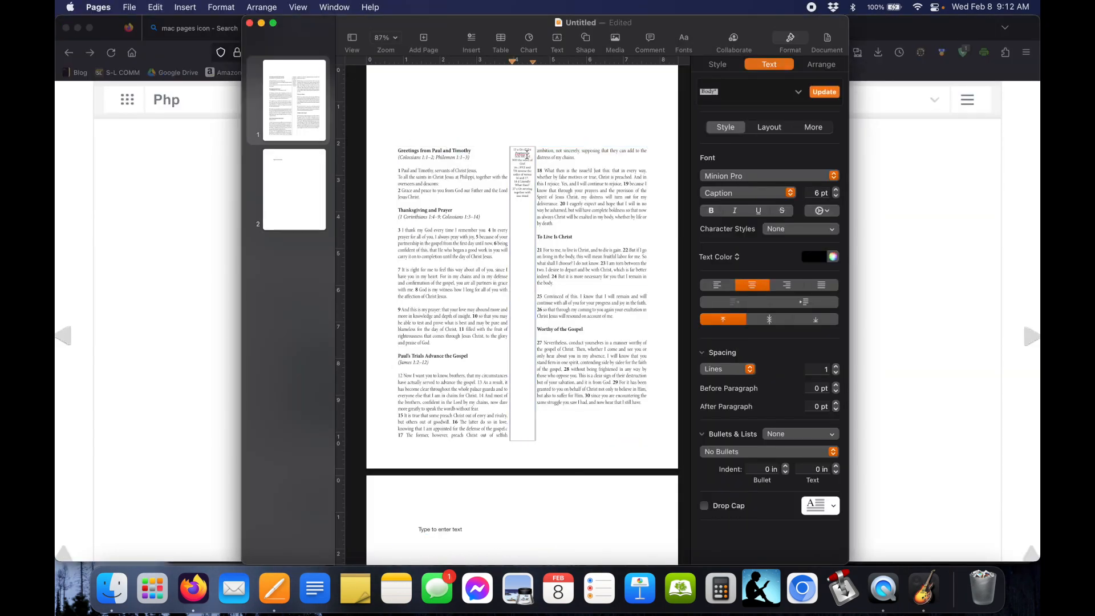
Separate the footnotes in the center column with a blank line between each one.
{"action": "scroll", "coordinate": [517, 171], "scroll_direction": "up", "scroll_amount": 10}
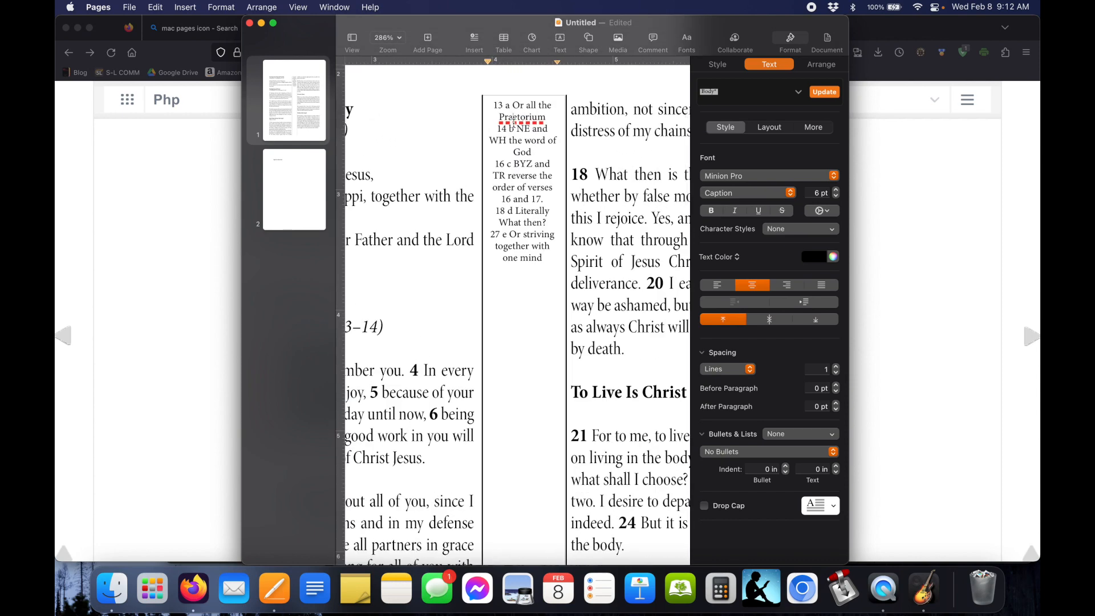
{"action": "key", "text": "Return"}
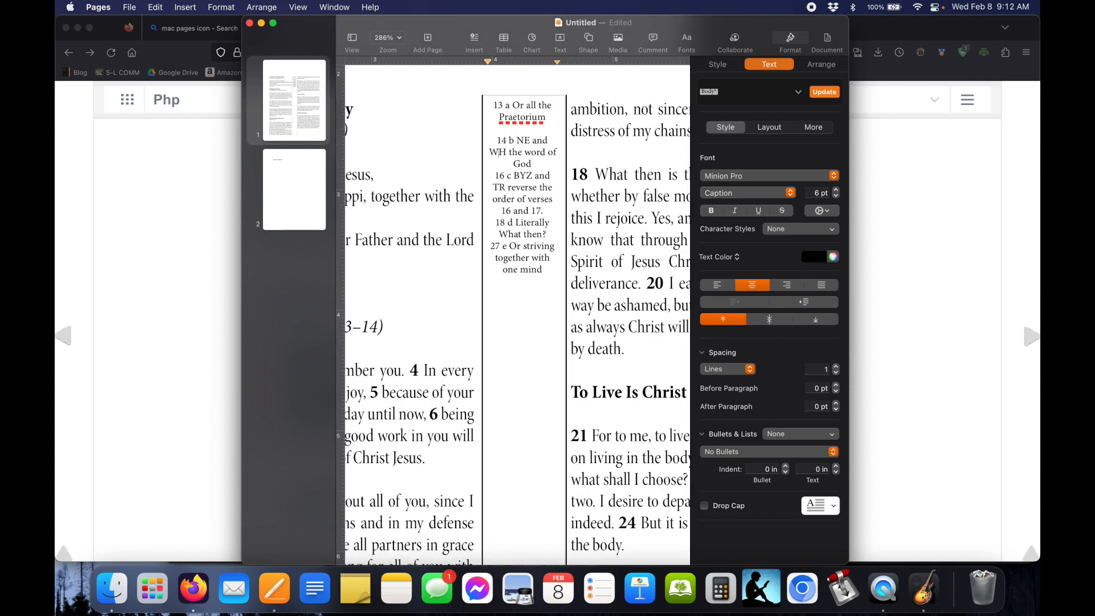
{"action": "key", "text": "Return"}
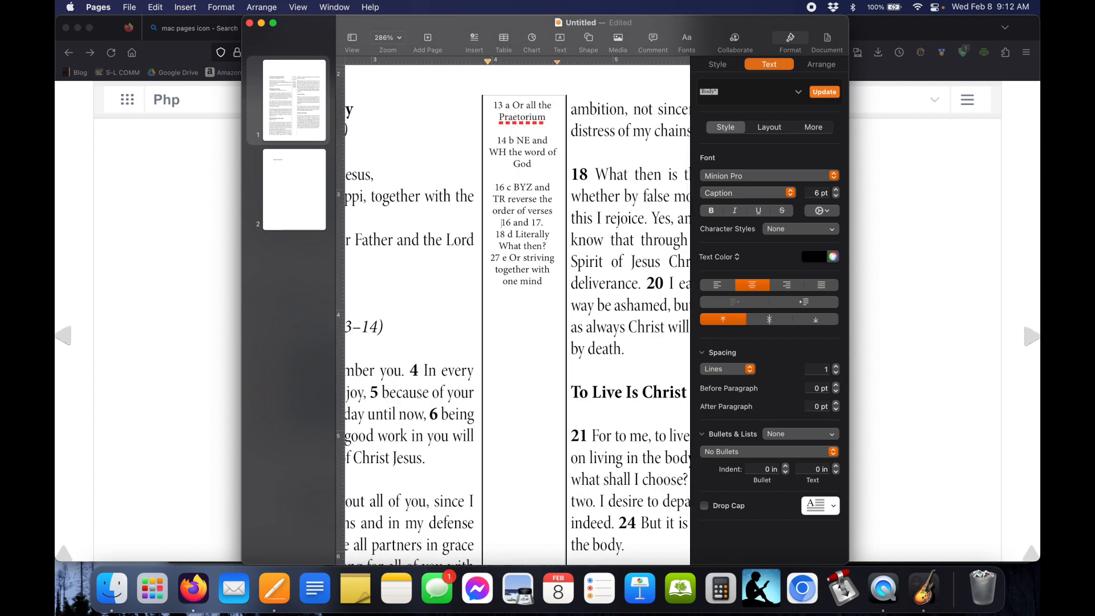
{"action": "key", "text": "Return"}
{"action": "key", "text": "Return"}
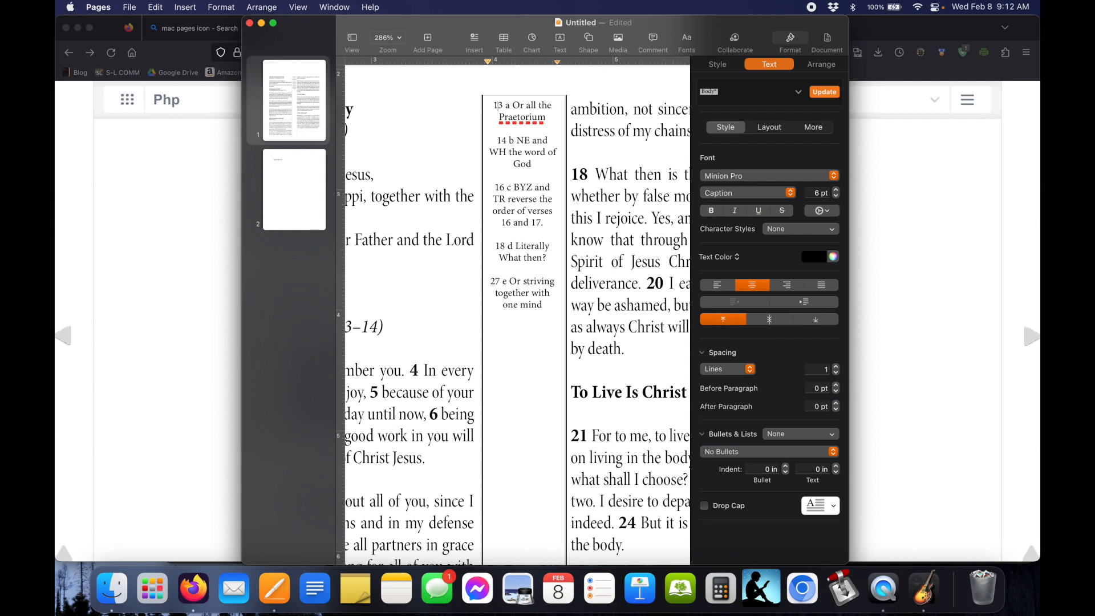
Bold the verse numbers 13, 14, 16, 18 and 27 in the center column's footnotes.
{"action": "key", "text": "super+b"}
{"action": "double_click", "coordinate": [500, 140]}
{"action": "key", "text": "super+b"}
{"action": "left_click", "coordinate": [512, 164]}
{"action": "double_click", "coordinate": [500, 188]}
{"action": "key", "text": "super+b"}
{"action": "left_click", "coordinate": [523, 235]}
{"action": "double_click", "coordinate": [499, 246]}
{"action": "key", "text": "super+b"}
{"action": "left_click", "coordinate": [505, 281]}
{"action": "double_click", "coordinate": [495, 281]}
{"action": "key", "text": "super+b"}
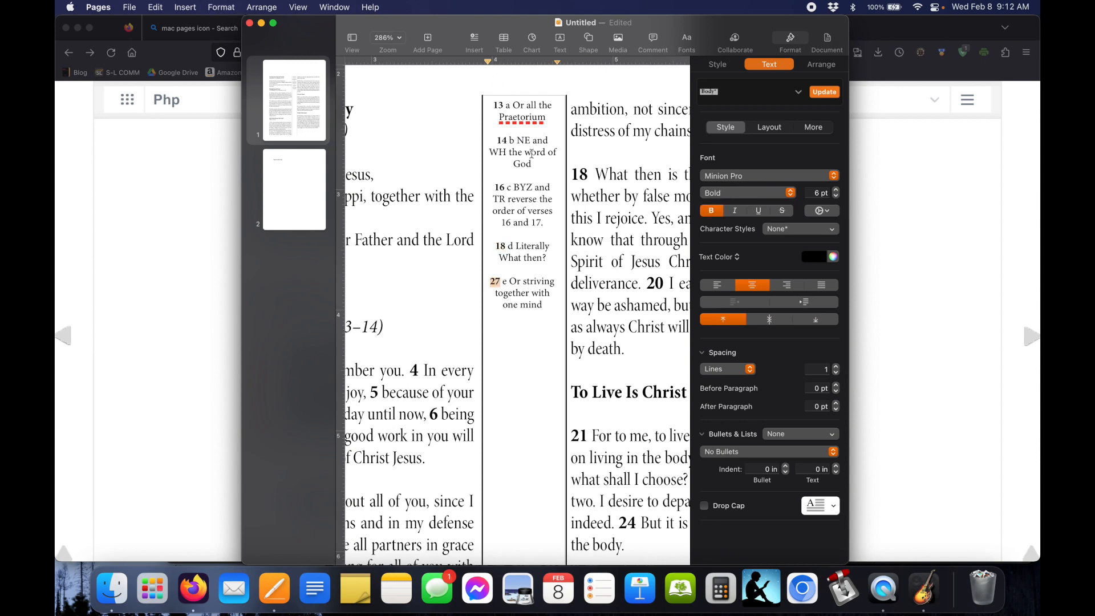
Move the document window beside the web page's footnotes and italicize "all the Praetorium" and "the word of God" in the center column.
{"action": "left_click_drag", "start_coordinate": [457, 21], "coordinate": [678, 32]}
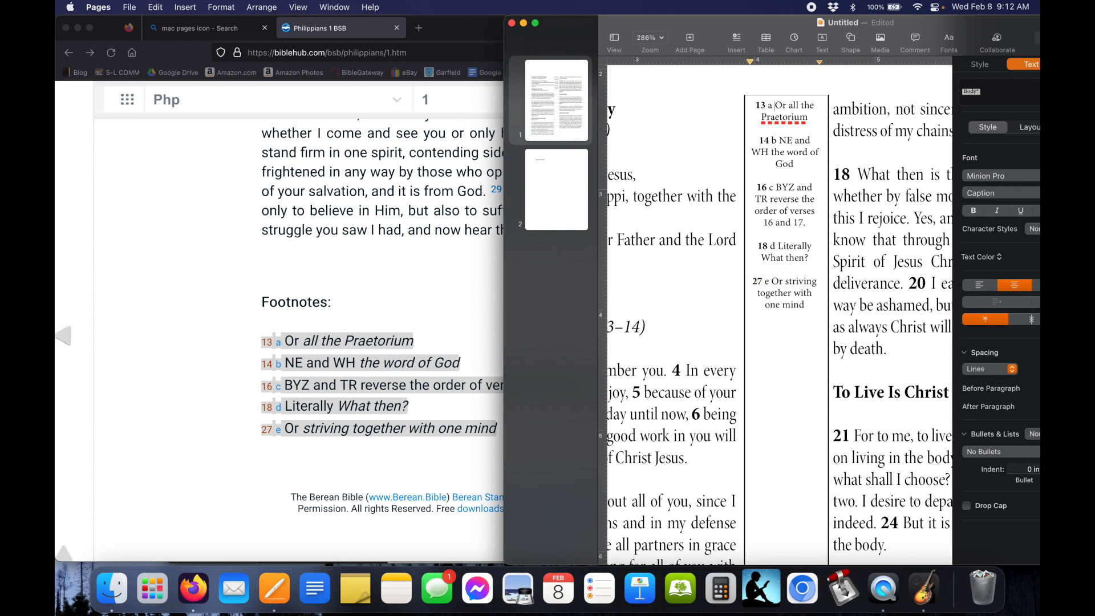
{"action": "left_click_drag", "start_coordinate": [789, 105], "coordinate": [810, 118]}
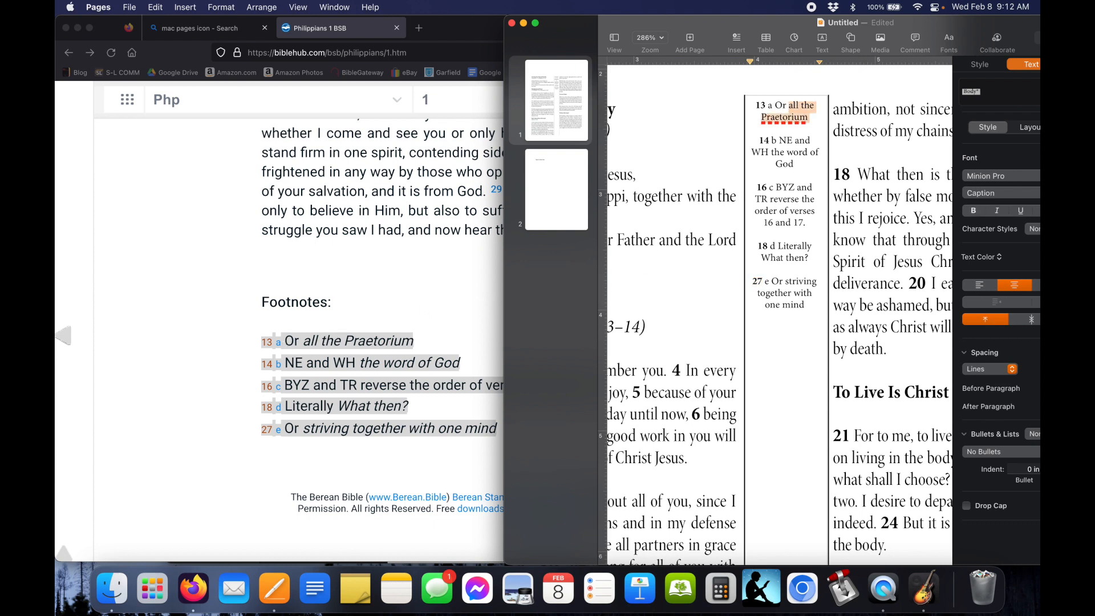
{"action": "key", "text": "super+i"}
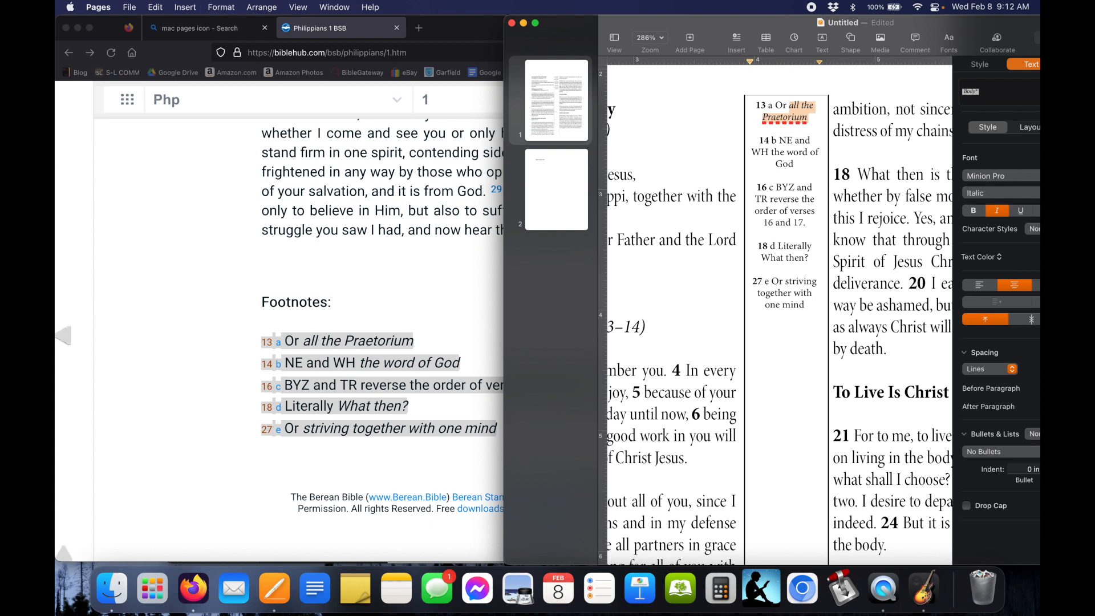
{"action": "left_click_drag", "start_coordinate": [771, 152], "coordinate": [793, 164]}
{"action": "key", "text": "super+i"}
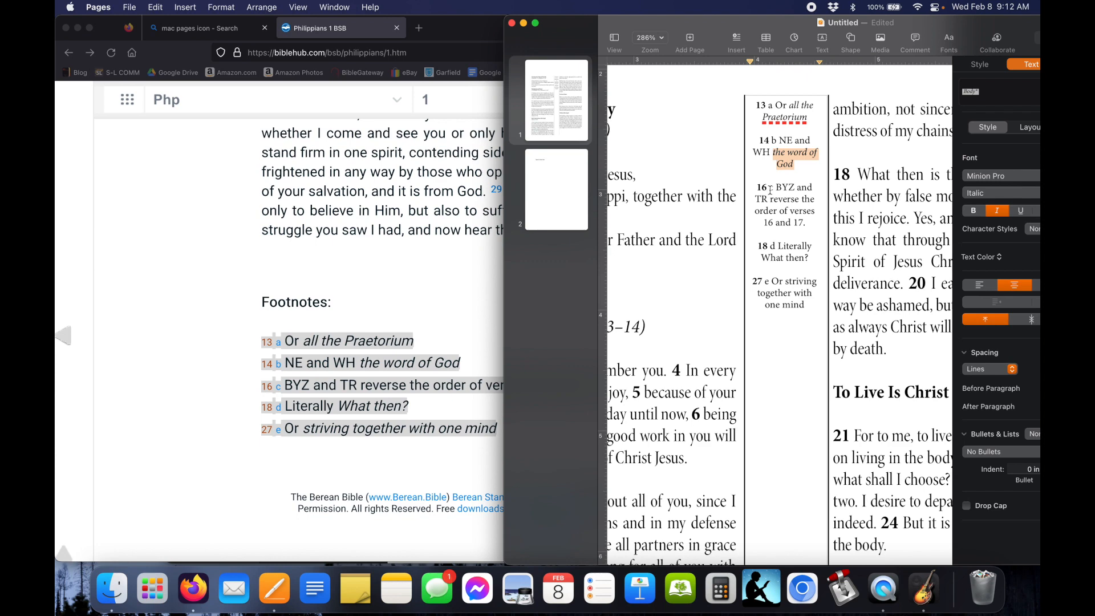
Compare the footnotes with the Firefox page, return to Pages and italicize "What then?" in footnote 18 d.
{"action": "left_click", "coordinate": [402, 455]}
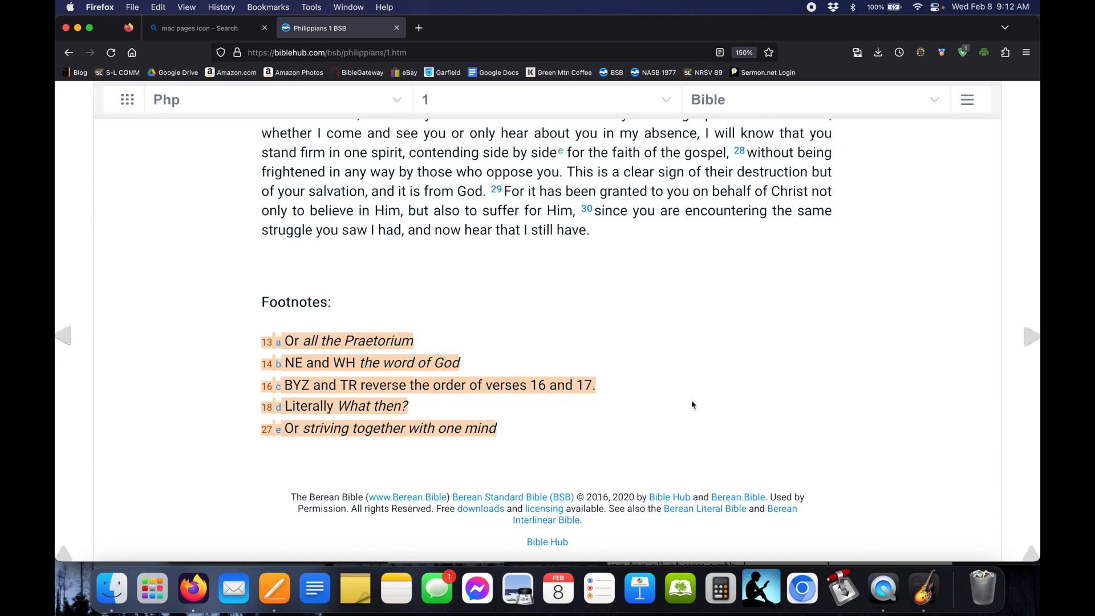
{"action": "key", "text": "ctrl+Up"}
{"action": "left_click", "coordinate": [798, 320]}
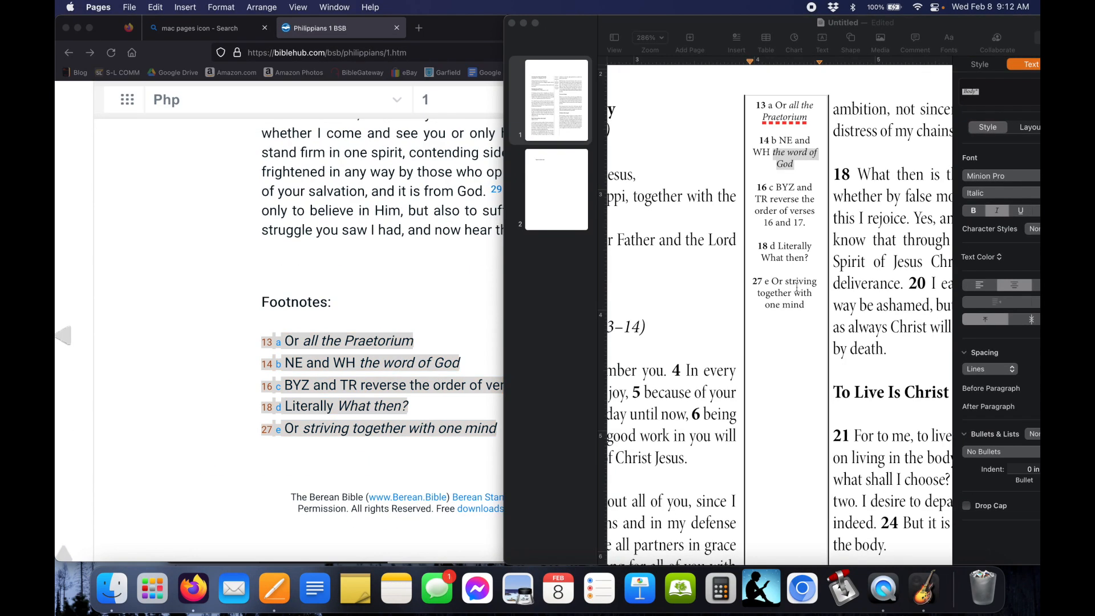
{"action": "left_click", "coordinate": [770, 259]}
{"action": "left_click_drag", "start_coordinate": [762, 258], "coordinate": [809, 257]}
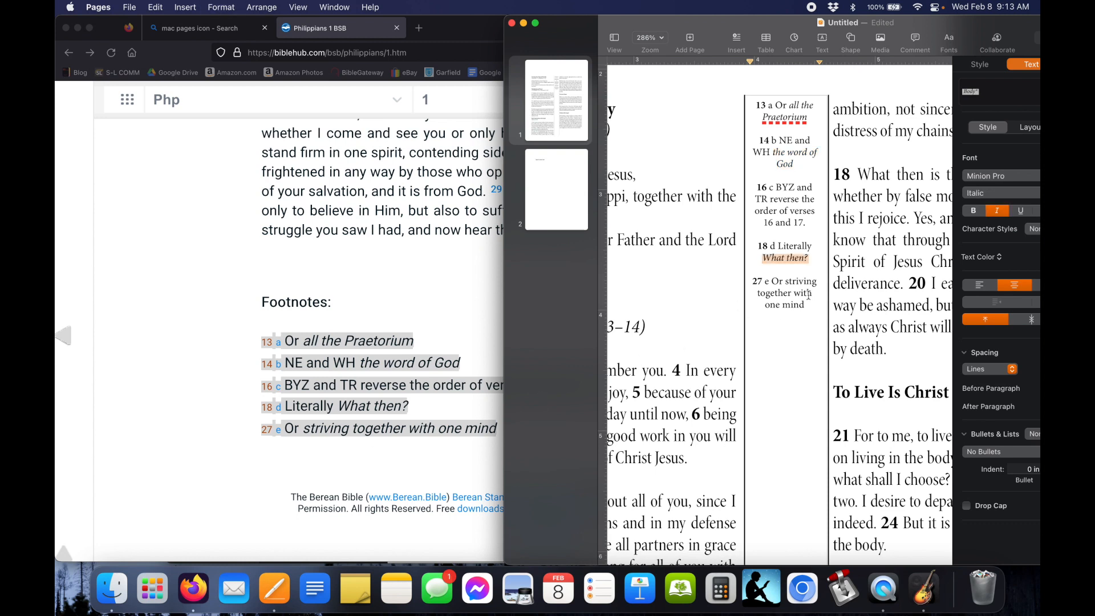
Italicize "striving together with one mind" in footnote 27 e of the center column.
{"action": "left_click", "coordinate": [771, 297]}
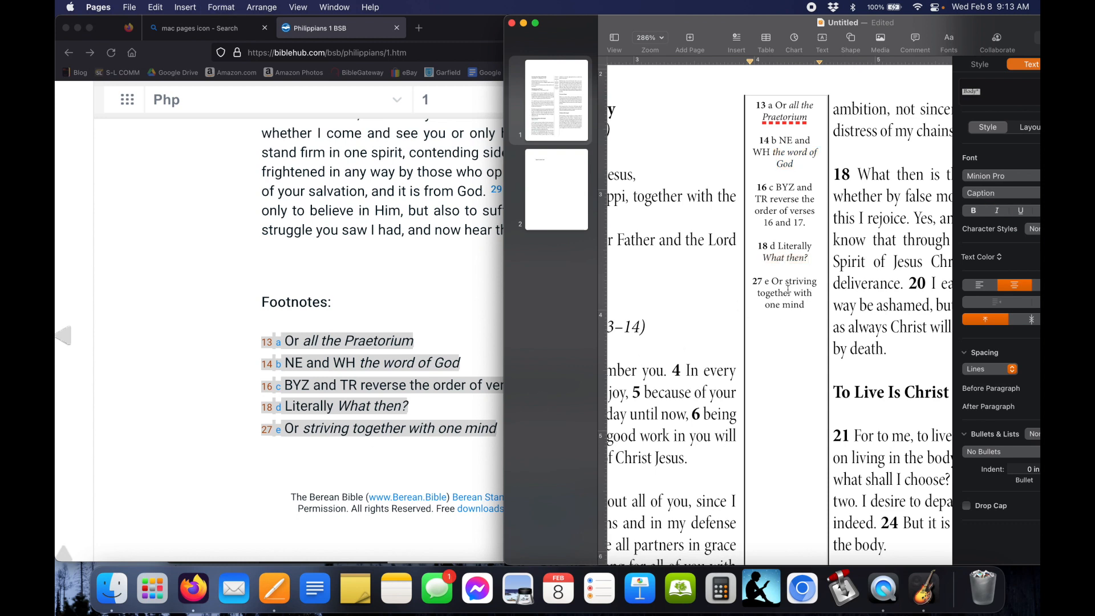
{"action": "left_click_drag", "start_coordinate": [786, 281], "coordinate": [805, 305]}
{"action": "key", "text": "super+i"}
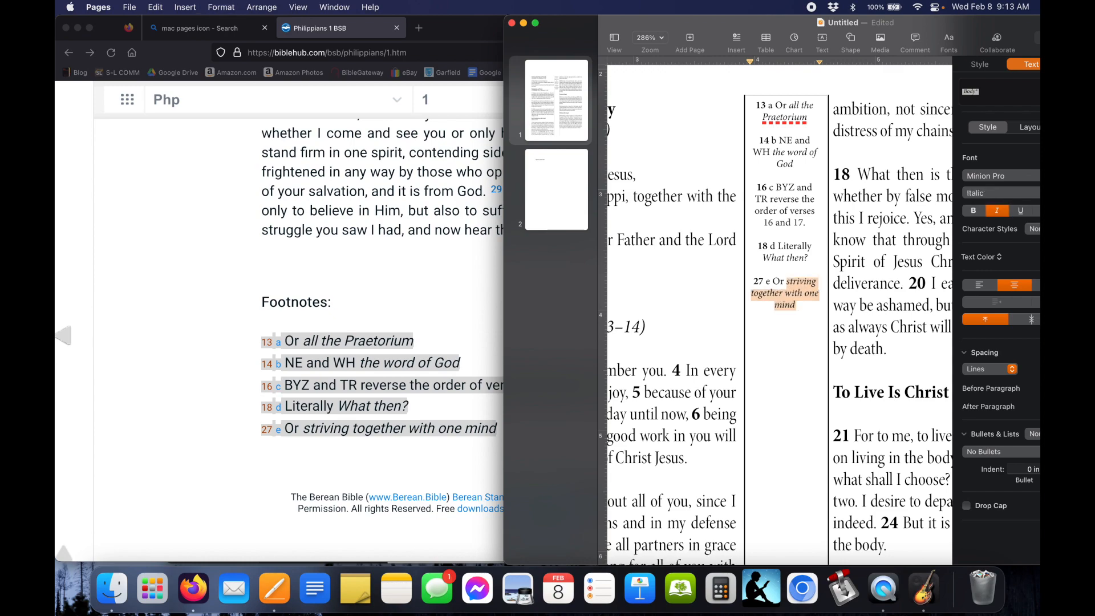
{"action": "scroll", "coordinate": [817, 198], "scroll_direction": "right", "scroll_amount": 3}
{"action": "scroll", "coordinate": [727, 220], "scroll_direction": "down", "scroll_amount": 3}
{"action": "scroll", "coordinate": [727, 220], "scroll_direction": "down", "scroll_amount": 5}
{"action": "scroll", "coordinate": [771, 231], "scroll_direction": "down", "scroll_amount": 5}
{"action": "scroll", "coordinate": [772, 262], "scroll_direction": "down", "scroll_amount": 2}
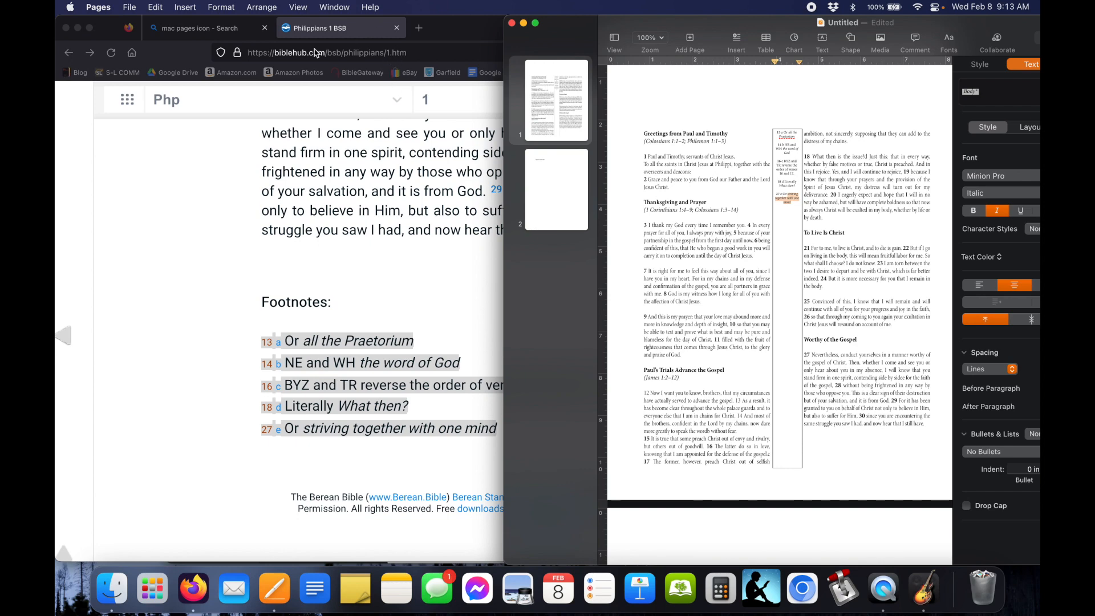
Switch to Firefox and look up Philippians 1 in the English Standard Version (ESV) on BibleGateway in a new tab.
{"action": "left_click", "coordinate": [368, 35]}
{"action": "left_click", "coordinate": [419, 28]}
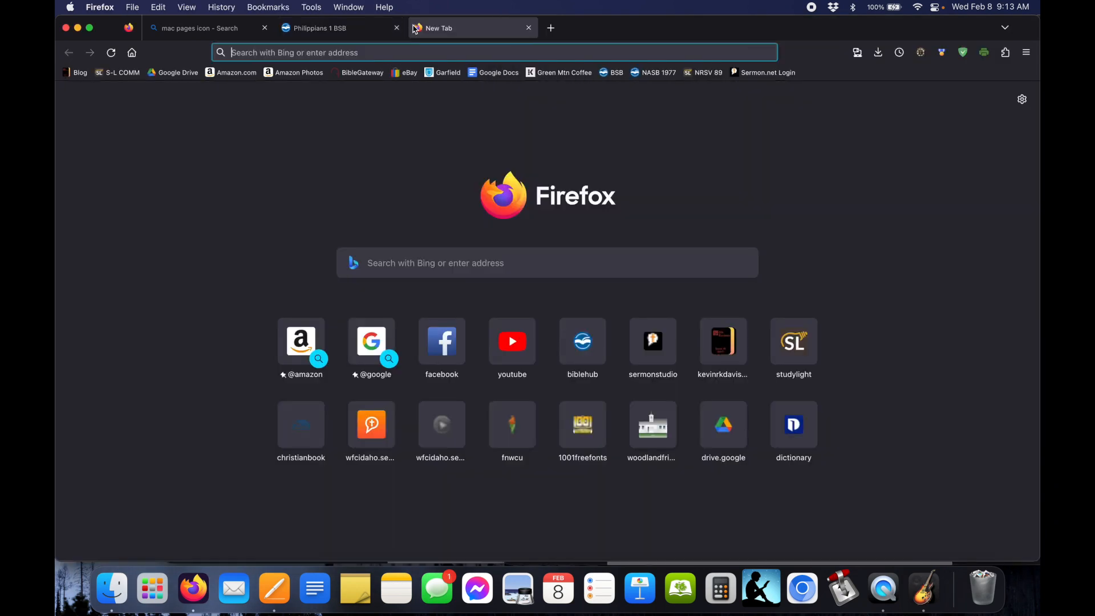
{"action": "left_click", "coordinate": [368, 75]}
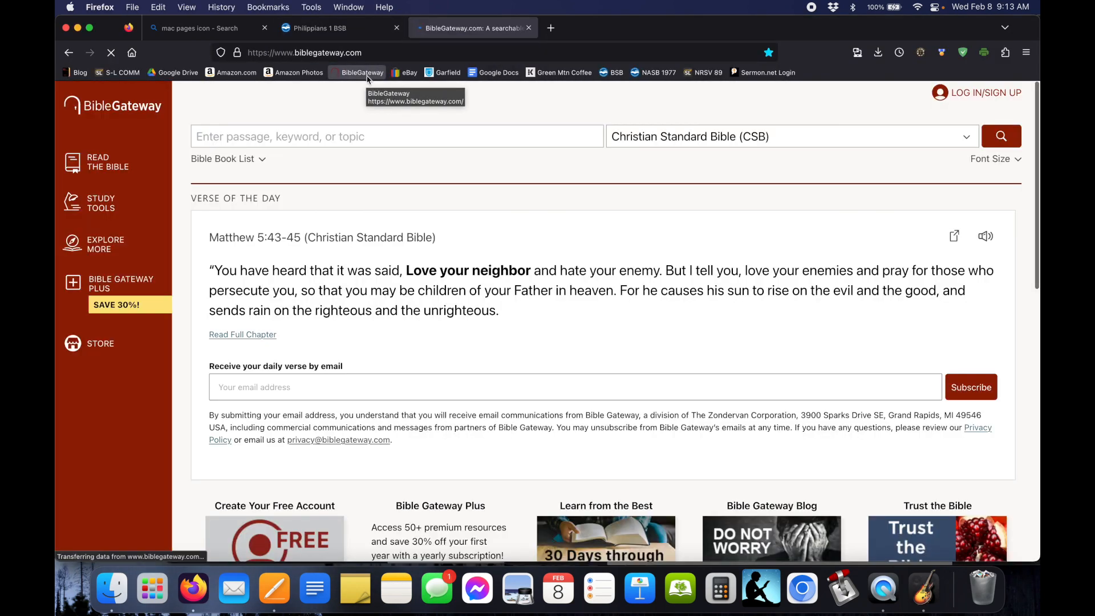
{"action": "type", "text": "P"}
{"action": "type", "text": "Phil"}
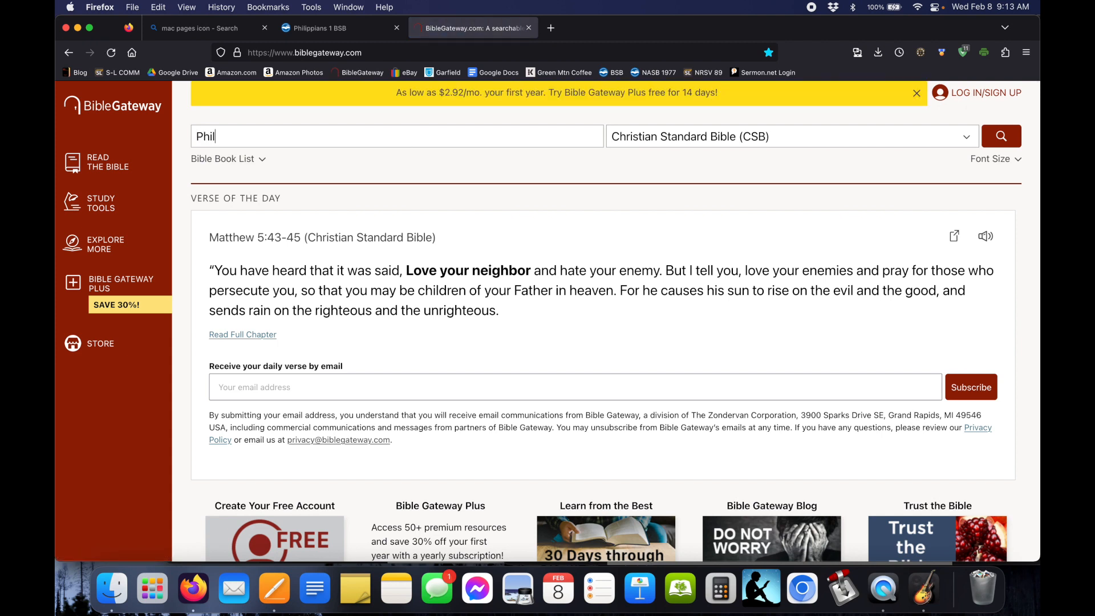
{"action": "type", "text": "ippians 1"}
{"action": "left_click", "coordinate": [773, 142]}
{"action": "scroll", "coordinate": [713, 251], "scroll_direction": "down", "scroll_amount": 3}
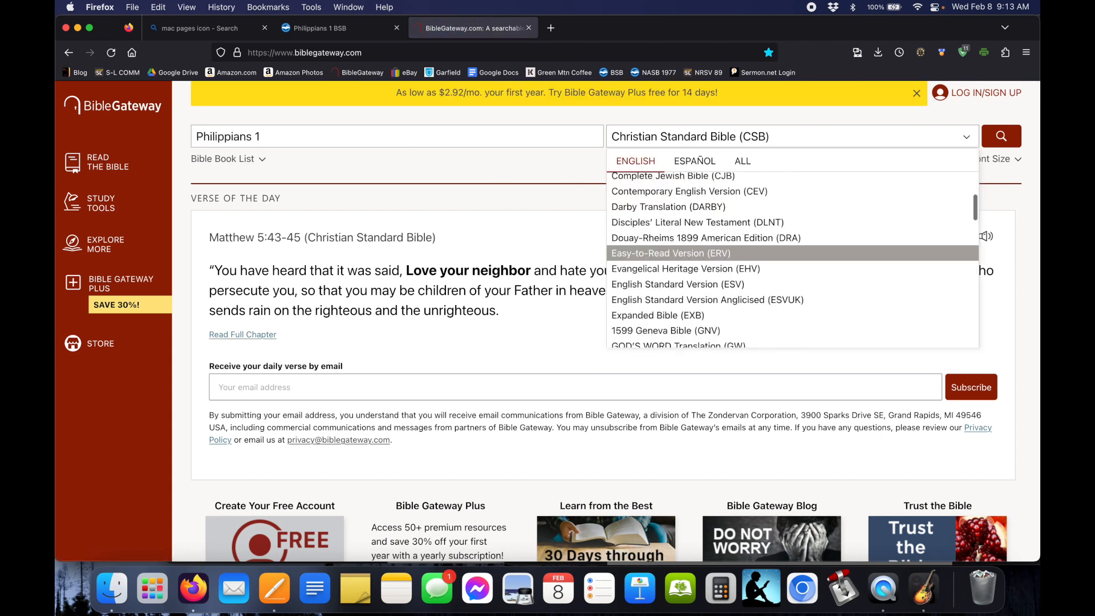
{"action": "left_click", "coordinate": [714, 285]}
{"action": "left_click", "coordinate": [1004, 130]}
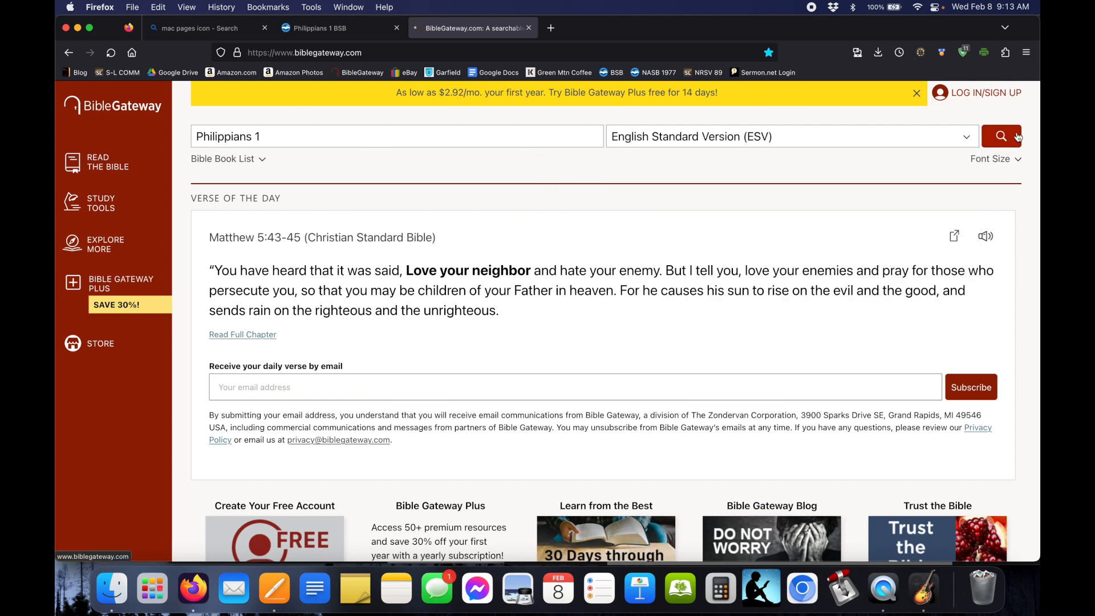
Turn on cross-references for the ESV passage and examine the reference markers and the cross-reference list below the text.
{"action": "left_click", "coordinate": [301, 204]}
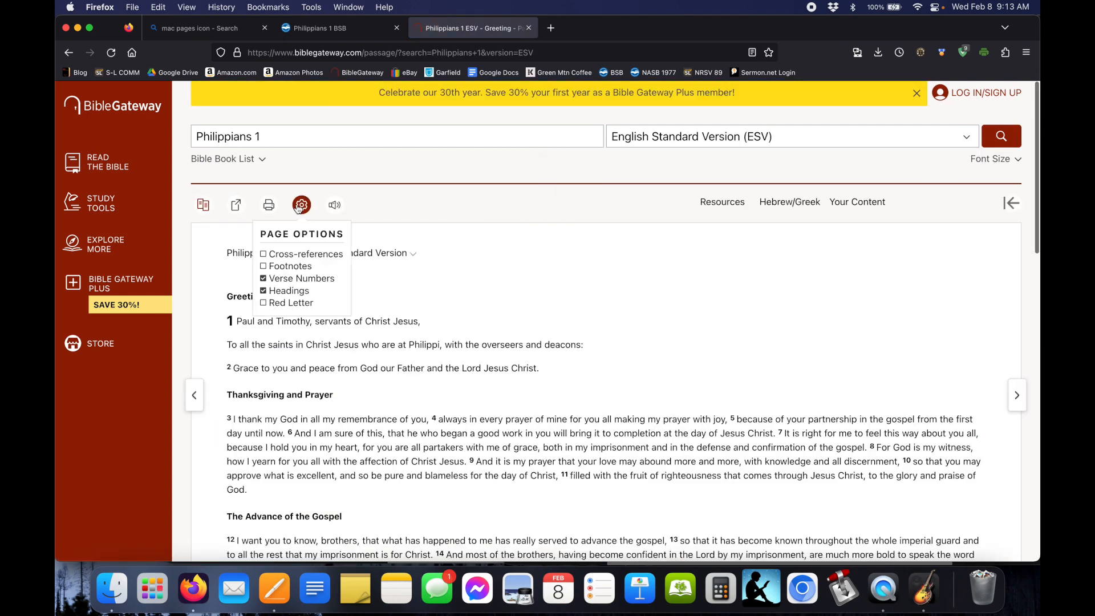
{"action": "left_click", "coordinate": [297, 254]}
{"action": "scroll", "coordinate": [493, 240], "scroll_direction": "down", "scroll_amount": 15}
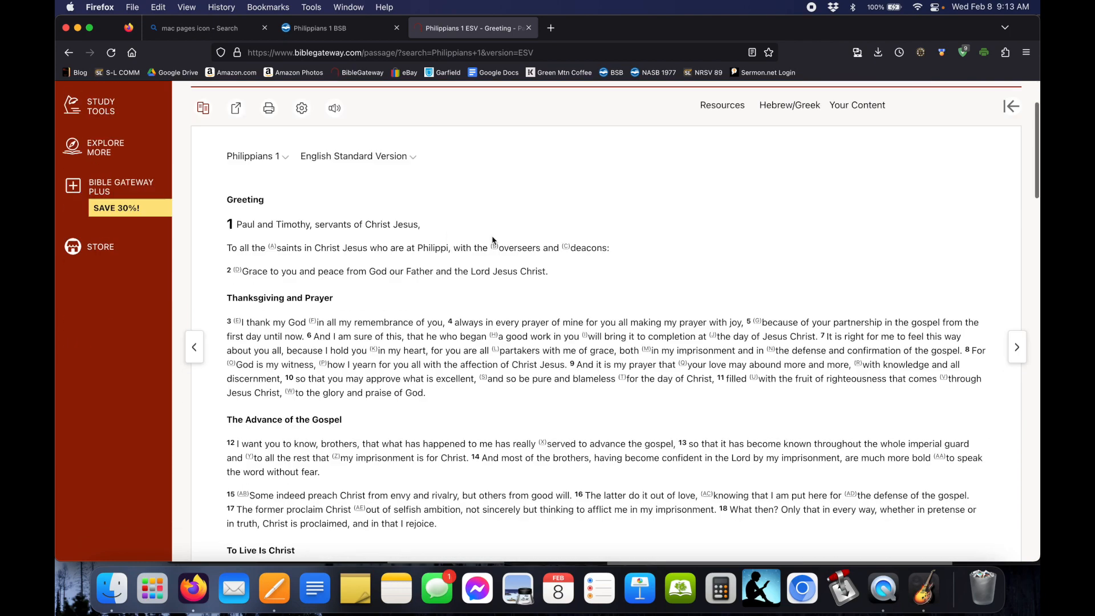
{"action": "scroll", "coordinate": [493, 240], "scroll_direction": "down", "scroll_amount": 10}
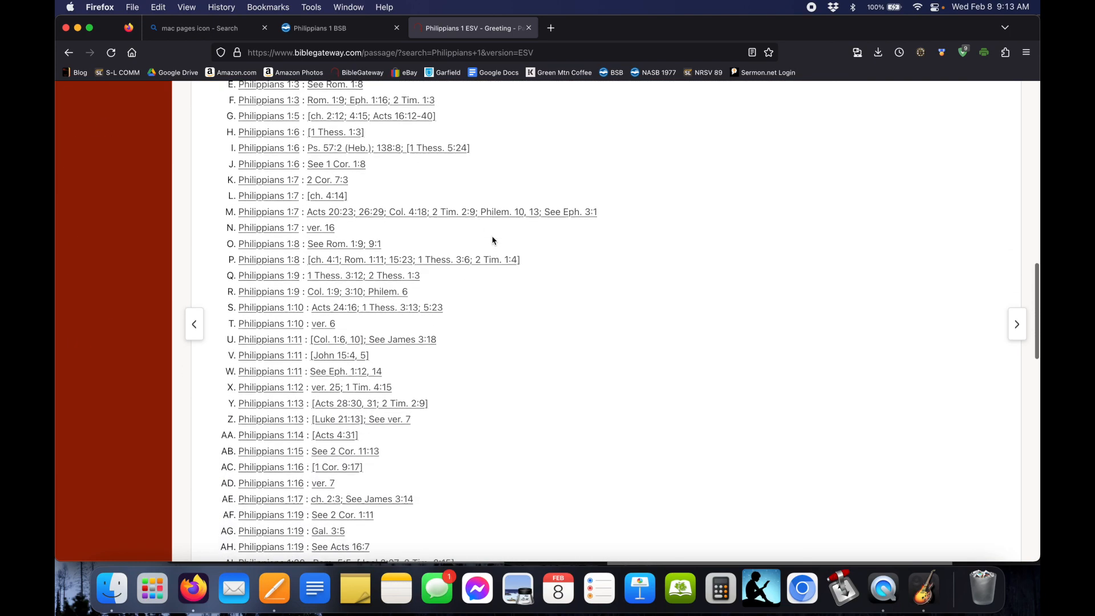
{"action": "scroll", "coordinate": [494, 240], "scroll_direction": "down", "scroll_amount": 5}
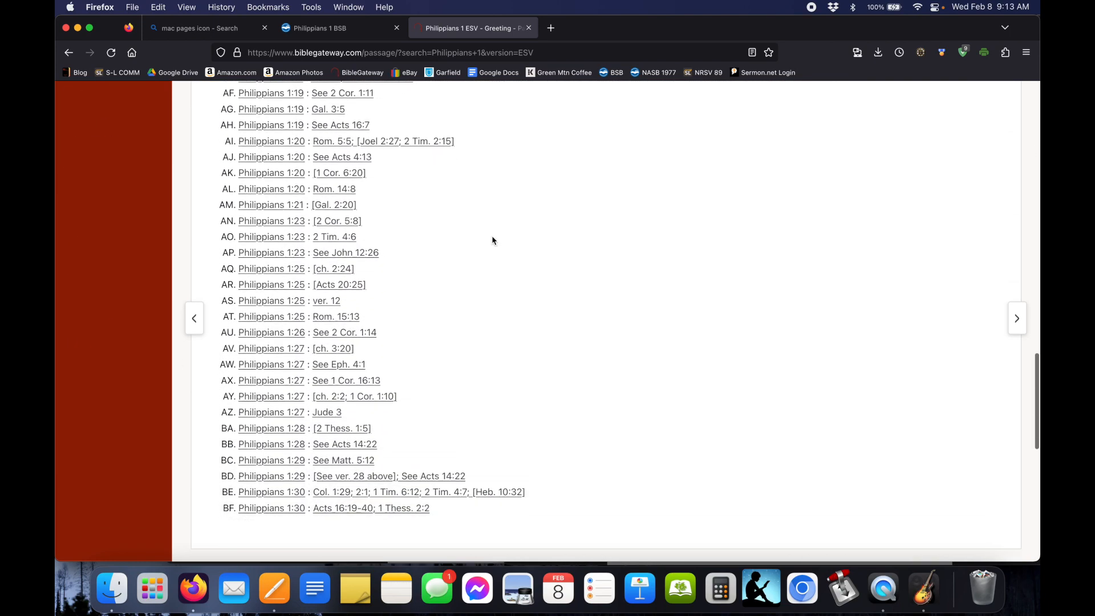
{"action": "scroll", "coordinate": [494, 240], "scroll_direction": "up", "scroll_amount": 8}
{"action": "scroll", "coordinate": [493, 240], "scroll_direction": "up", "scroll_amount": 8}
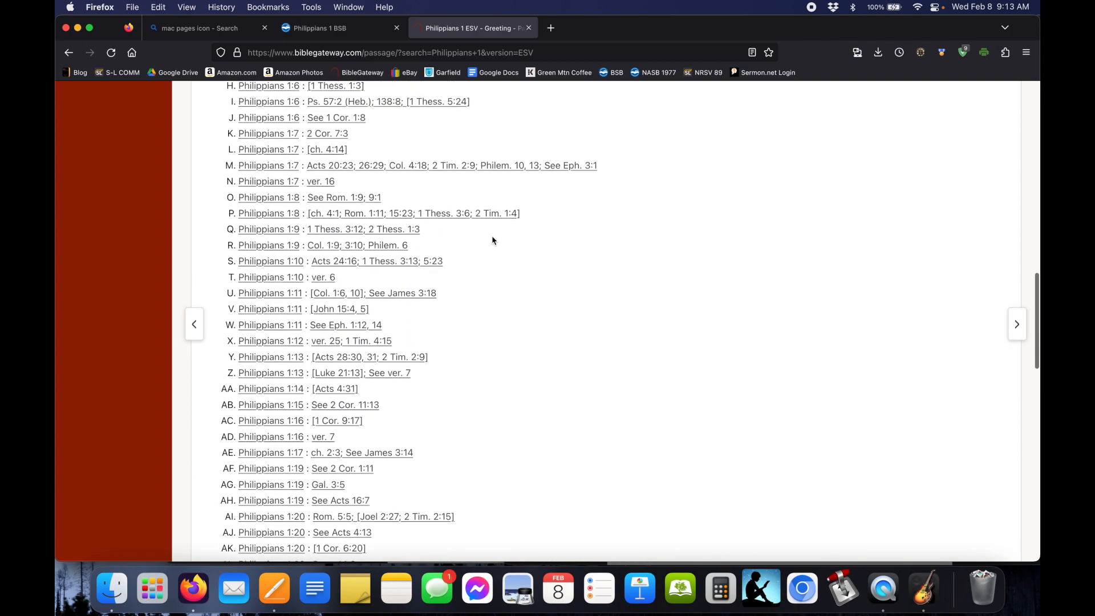
{"action": "scroll", "coordinate": [494, 240], "scroll_direction": "up", "scroll_amount": 15}
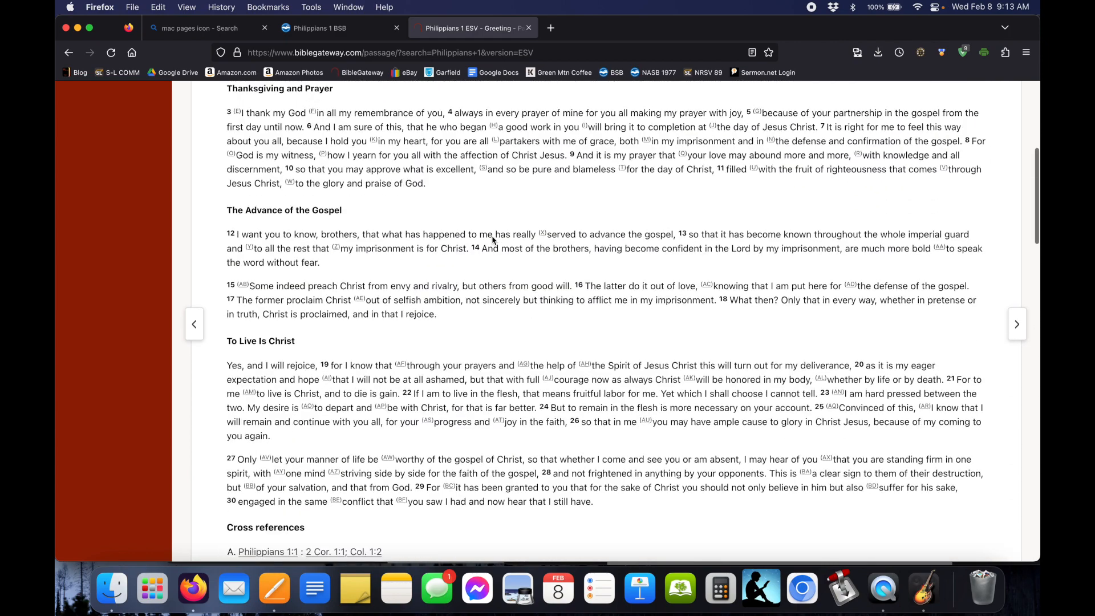
Return to the Untitled Pages document, change the opening word of verse 1 to "PAUL" and bold the verse number 1.
{"action": "left_click", "coordinate": [319, 28]}
{"action": "key", "text": "ctrl+Up"}
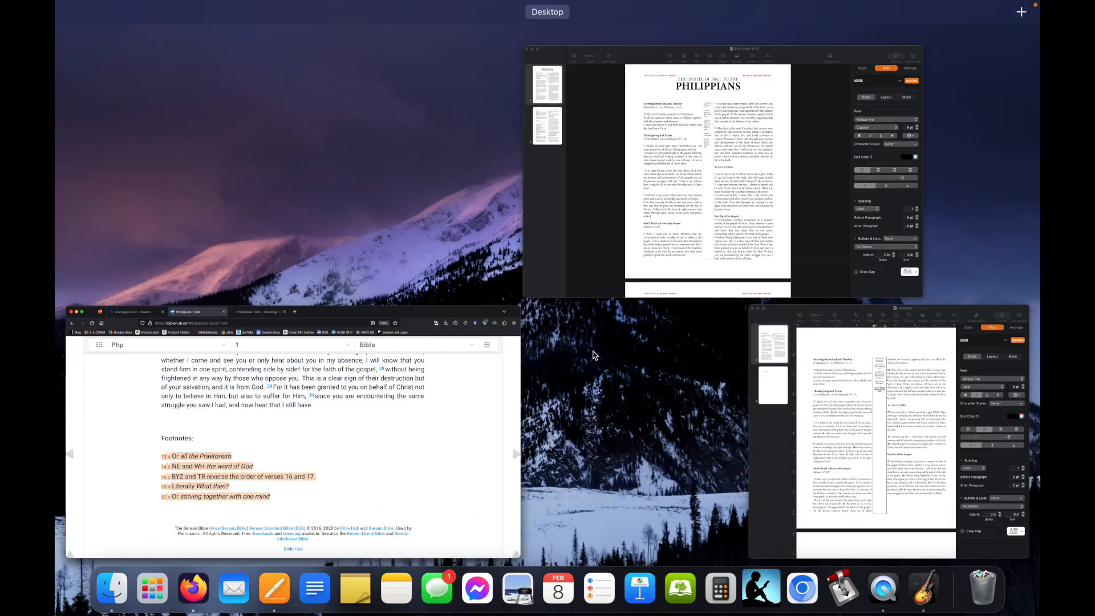
{"action": "left_click", "coordinate": [916, 432]}
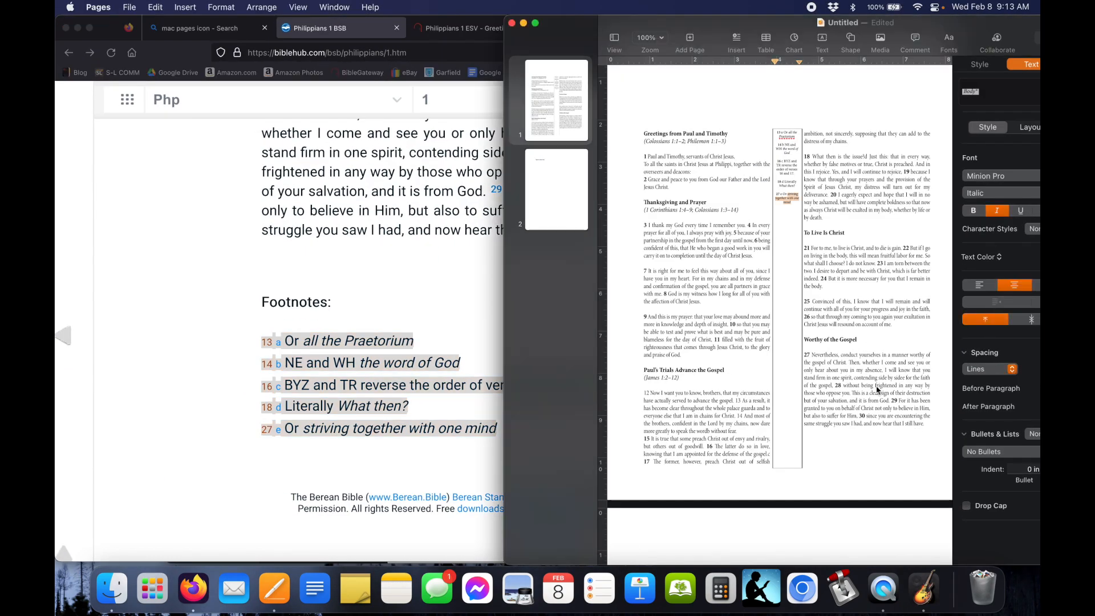
{"action": "left_click", "coordinate": [654, 157]}
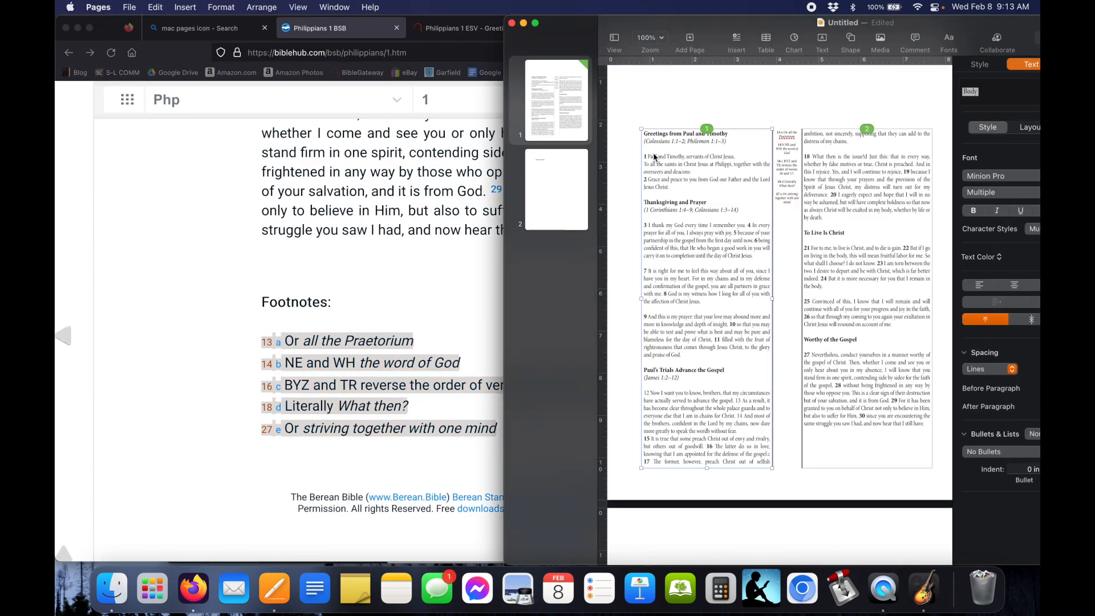
{"action": "double_click", "coordinate": [654, 158]}
{"action": "type", "text": "PAUL"}
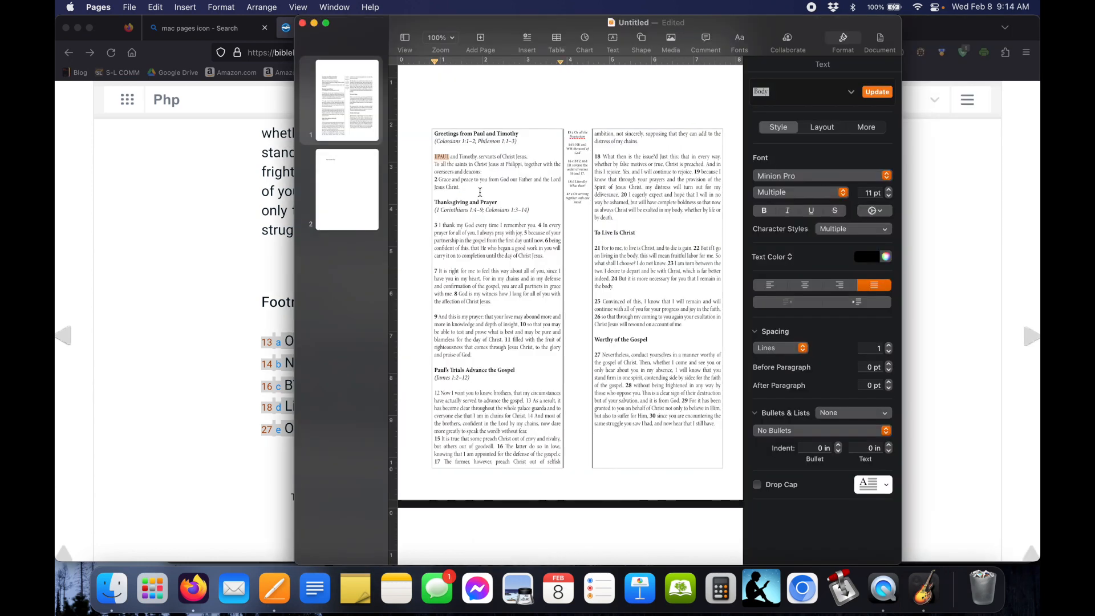
{"action": "key", "text": "Left"}
{"action": "key", "text": "super+b"}
Check verse 1 in the HOLMAN BSB sample, return to the Untitled document and color the verse number 1 dark red.
{"action": "key", "text": "ctrl+Up"}
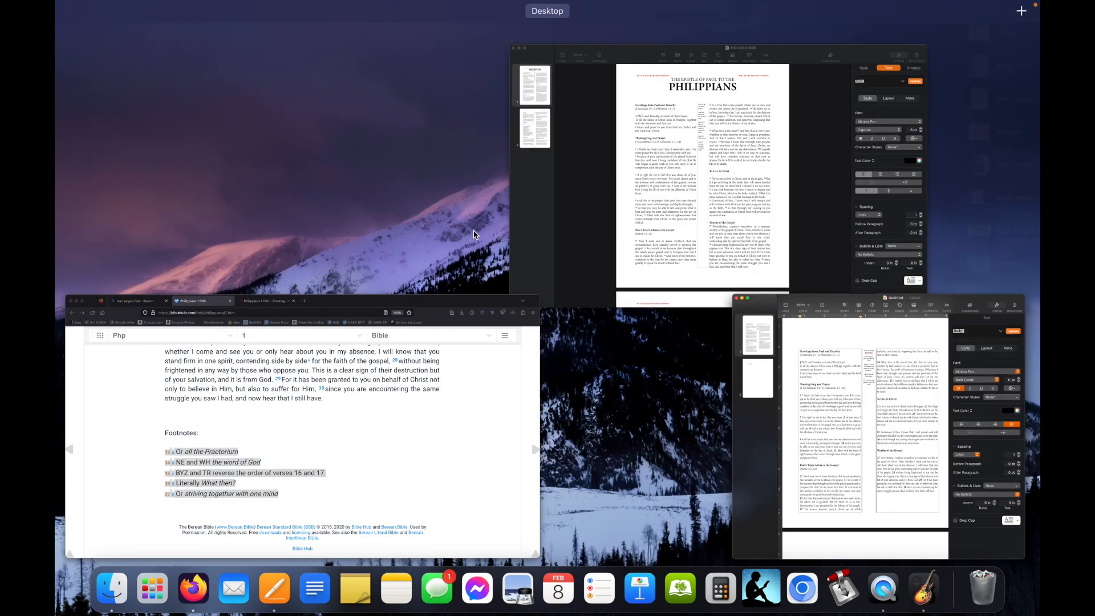
{"action": "left_click", "coordinate": [756, 199]}
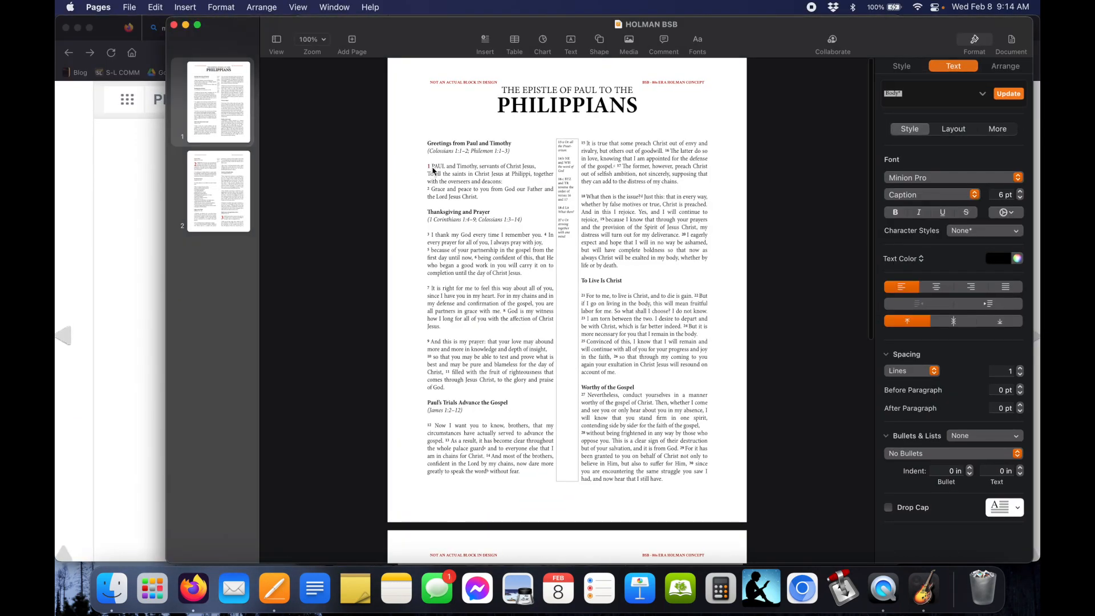
{"action": "scroll", "coordinate": [432, 172], "scroll_direction": "up", "scroll_amount": 3}
{"action": "key", "text": "ctrl+Up"}
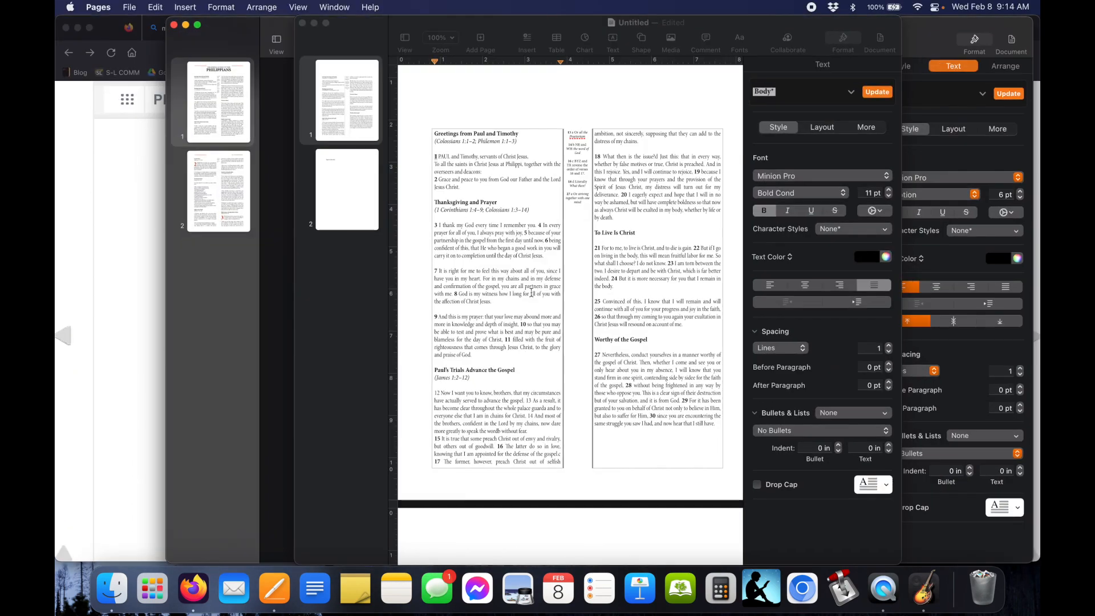
{"action": "left_click", "coordinate": [819, 310]}
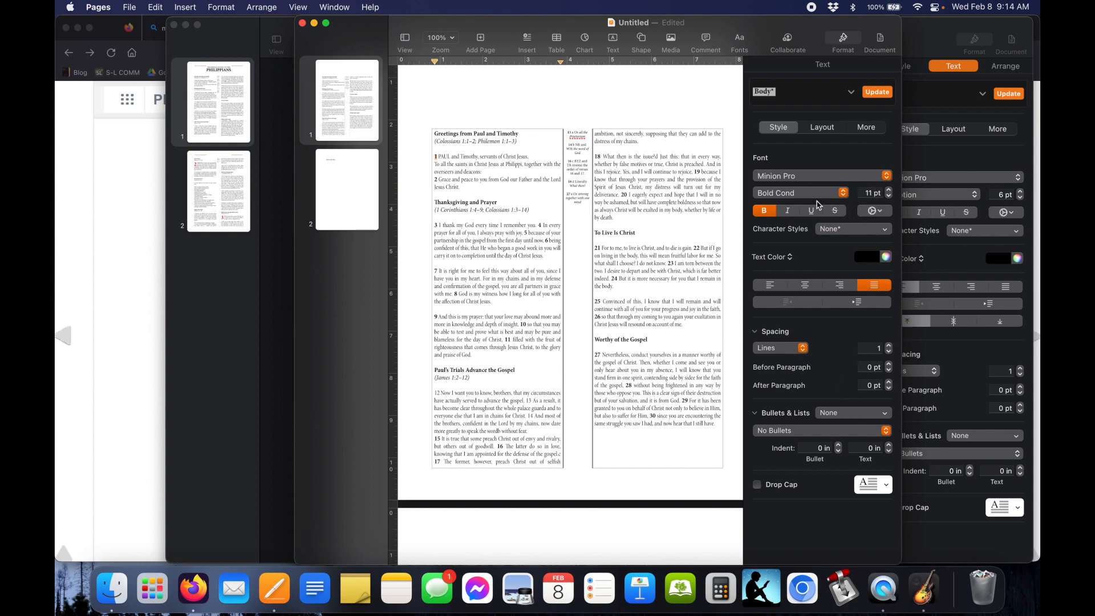
{"action": "left_click", "coordinate": [880, 257]}
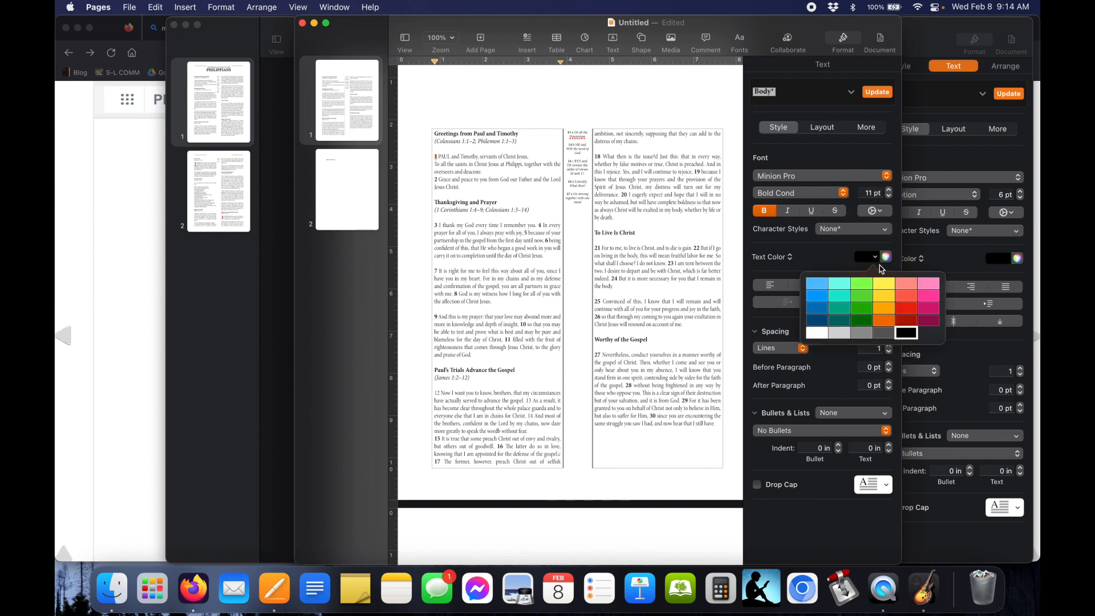
{"action": "left_click", "coordinate": [908, 319]}
Check the verse numbers in the HOLMAN BSB sample, return to the Untitled document and make the verse number 2 superscript.
{"action": "key", "text": "ctrl+Up"}
{"action": "left_click", "coordinate": [632, 160]}
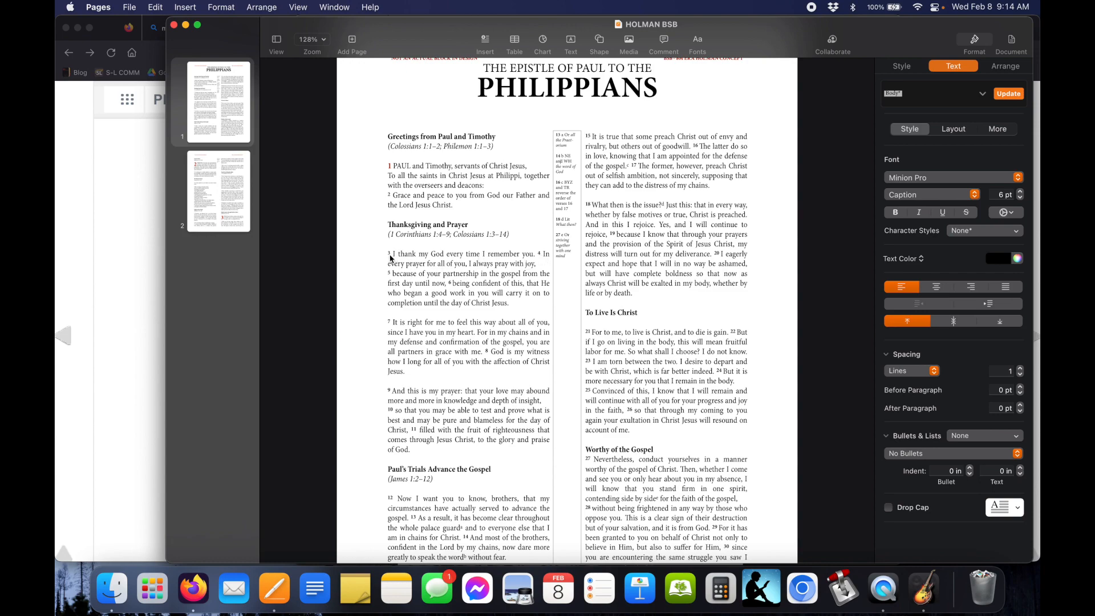
{"action": "key", "text": "ctrl+Up"}
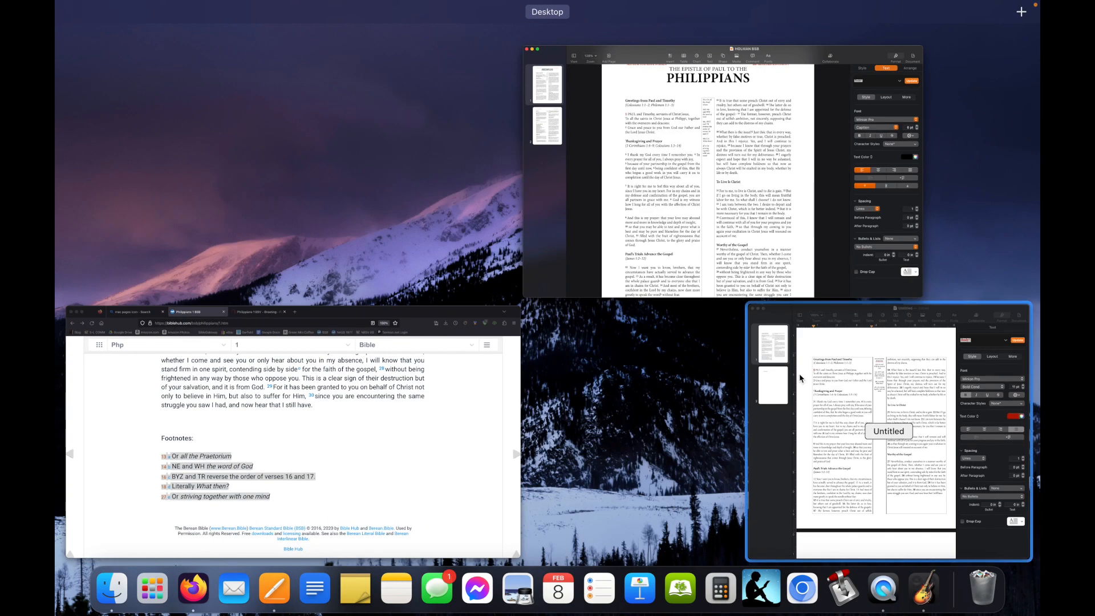
{"action": "left_click", "coordinate": [799, 374]}
{"action": "left_click", "coordinate": [437, 179]}
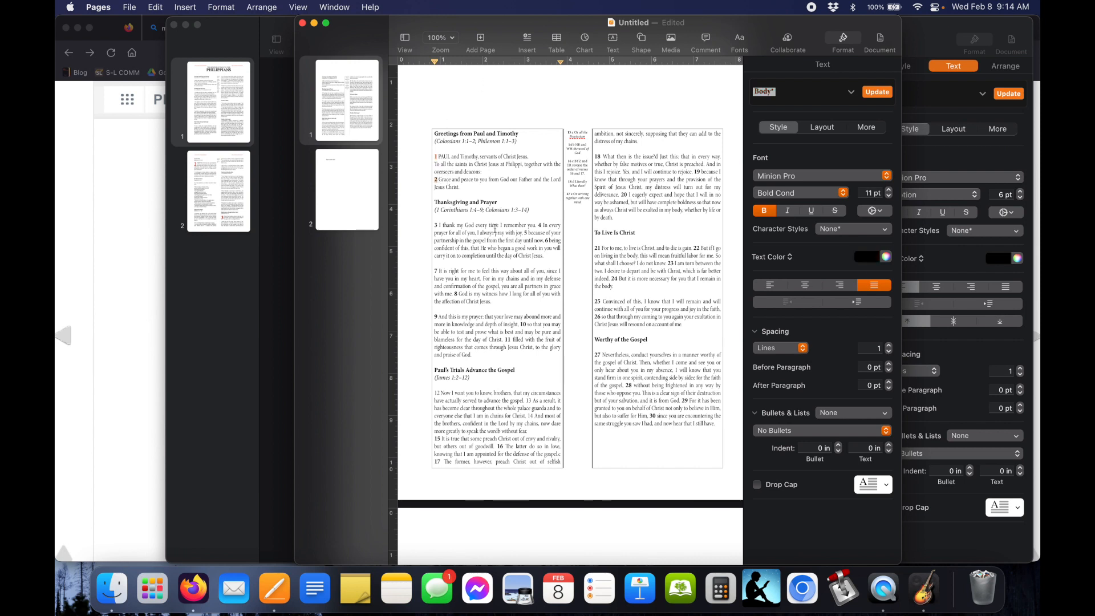
{"action": "left_click", "coordinate": [221, 8]}
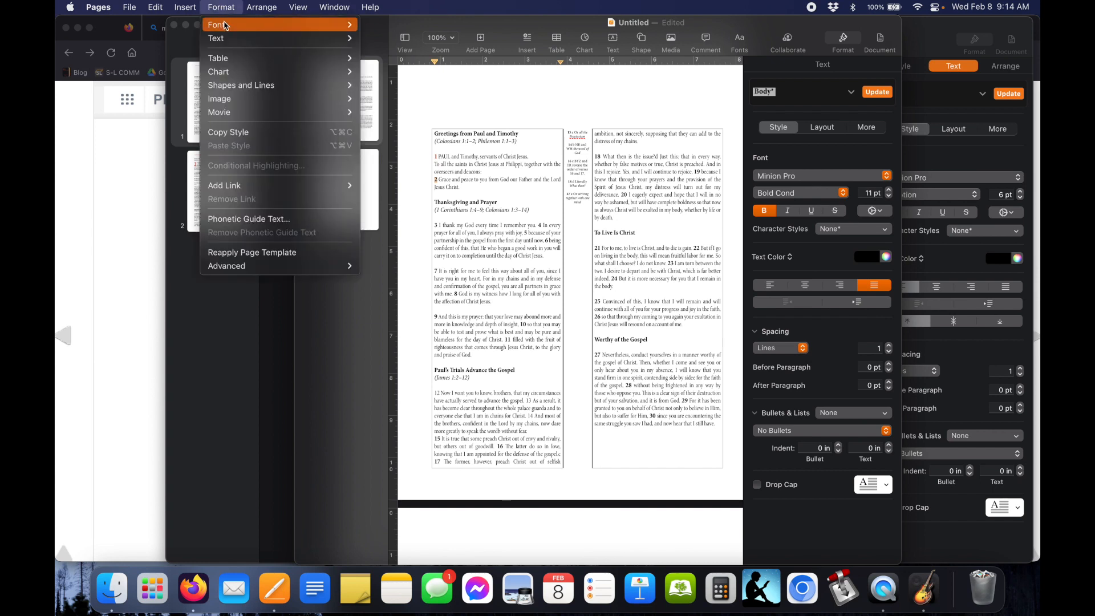
{"action": "mouse_move", "coordinate": [225, 26]}
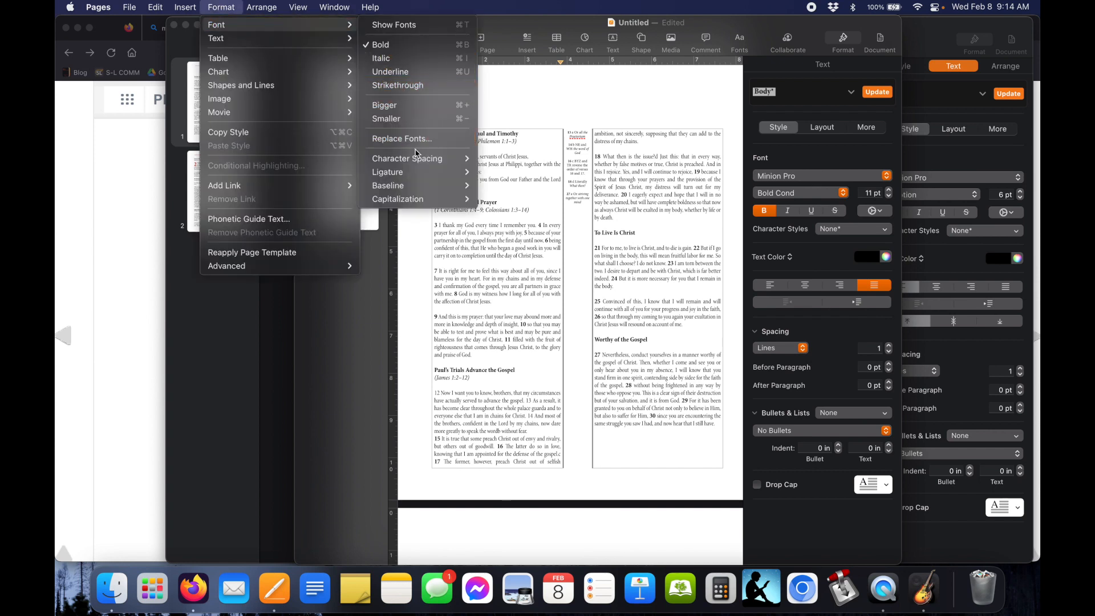
{"action": "mouse_move", "coordinate": [417, 188]}
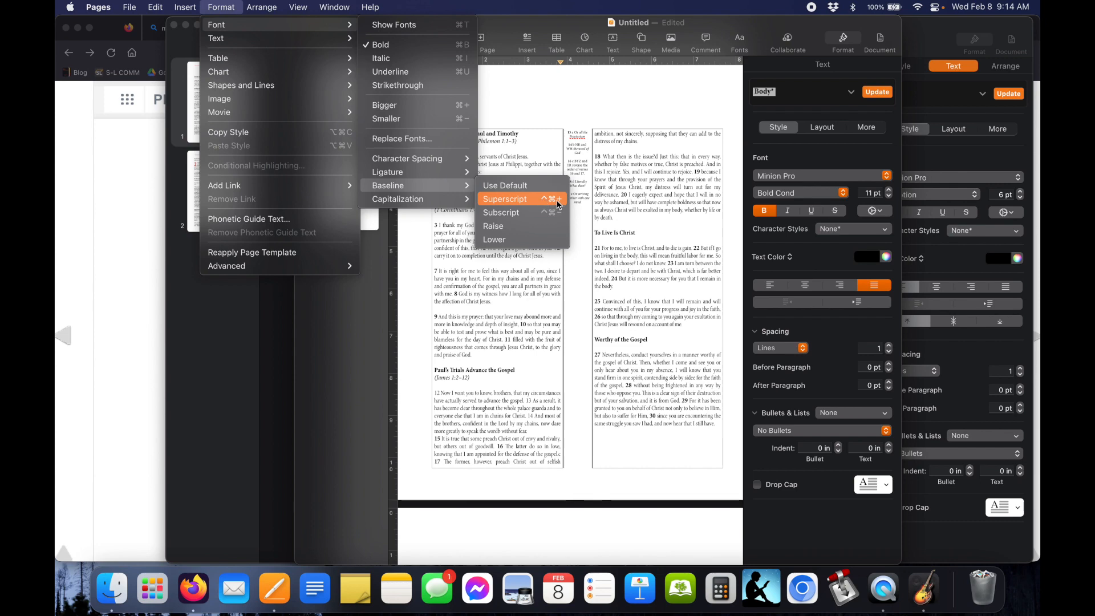
{"action": "left_click", "coordinate": [558, 203]}
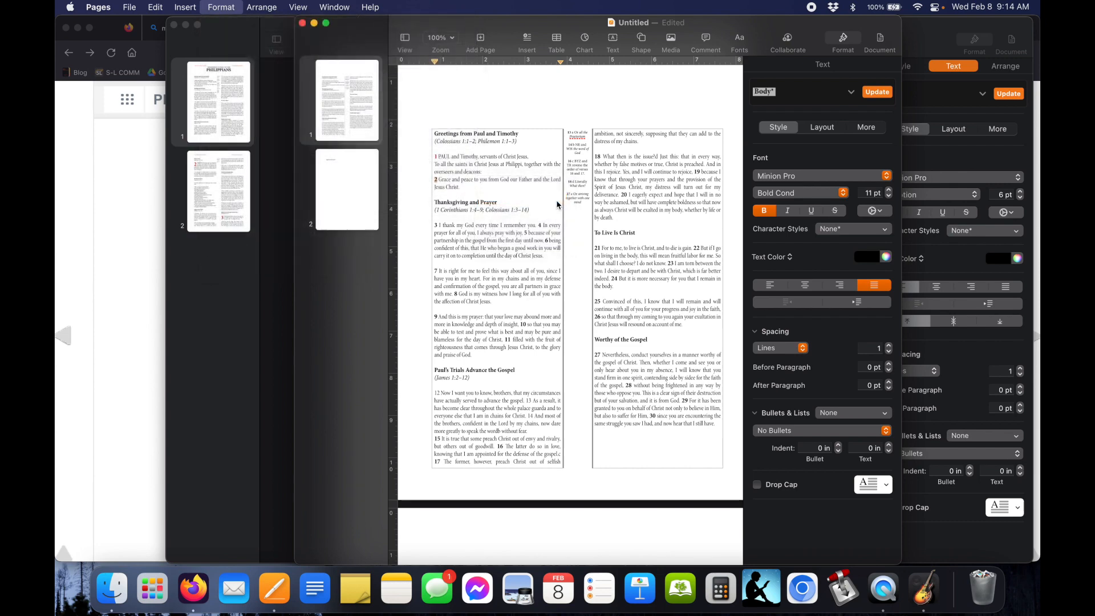
{"action": "scroll", "coordinate": [467, 167], "scroll_direction": "up", "scroll_amount": 5}
{"action": "scroll", "coordinate": [467, 167], "scroll_direction": "up", "scroll_amount": 2}
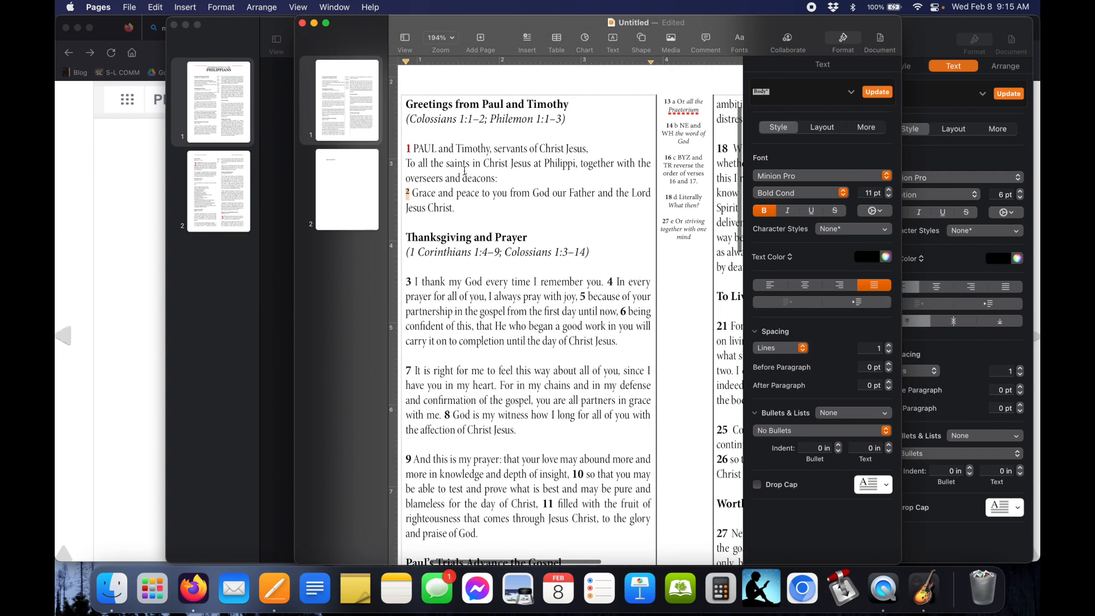
{"action": "left_click", "coordinate": [466, 204]}
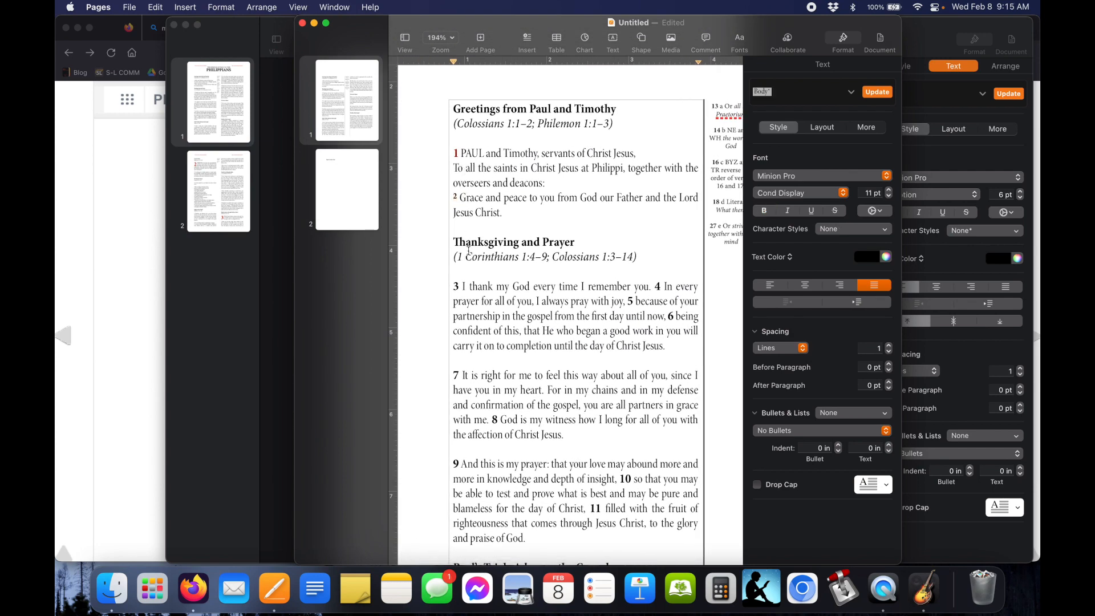
Make the verse number 3 under "Thanksgiving and Prayer" superscript.
{"action": "double_click", "coordinate": [456, 286]}
{"action": "key", "text": "super+c"}
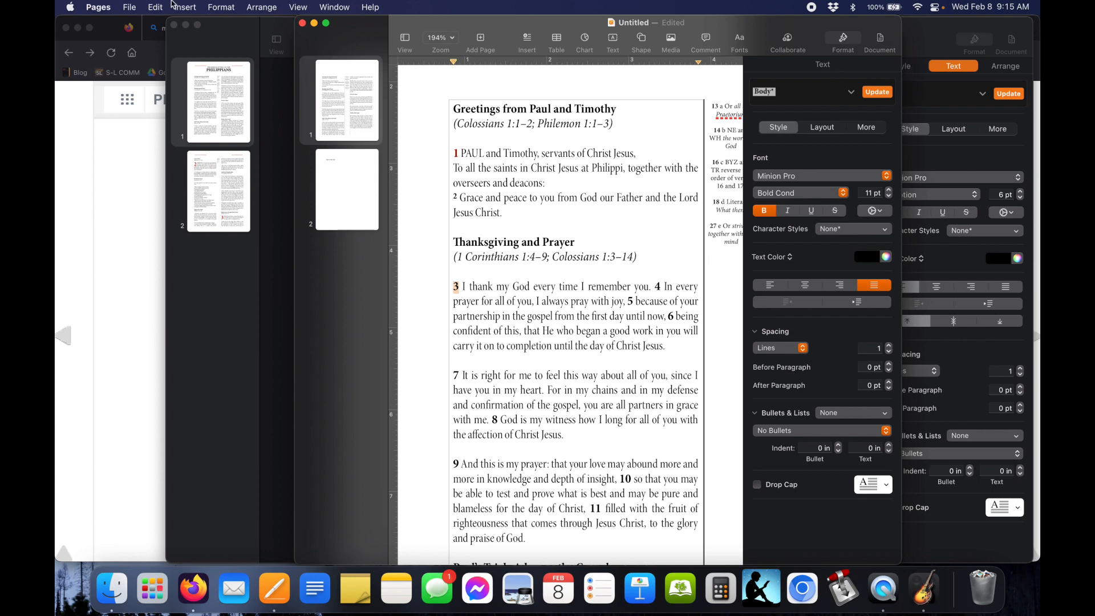
{"action": "left_click", "coordinate": [217, 7]}
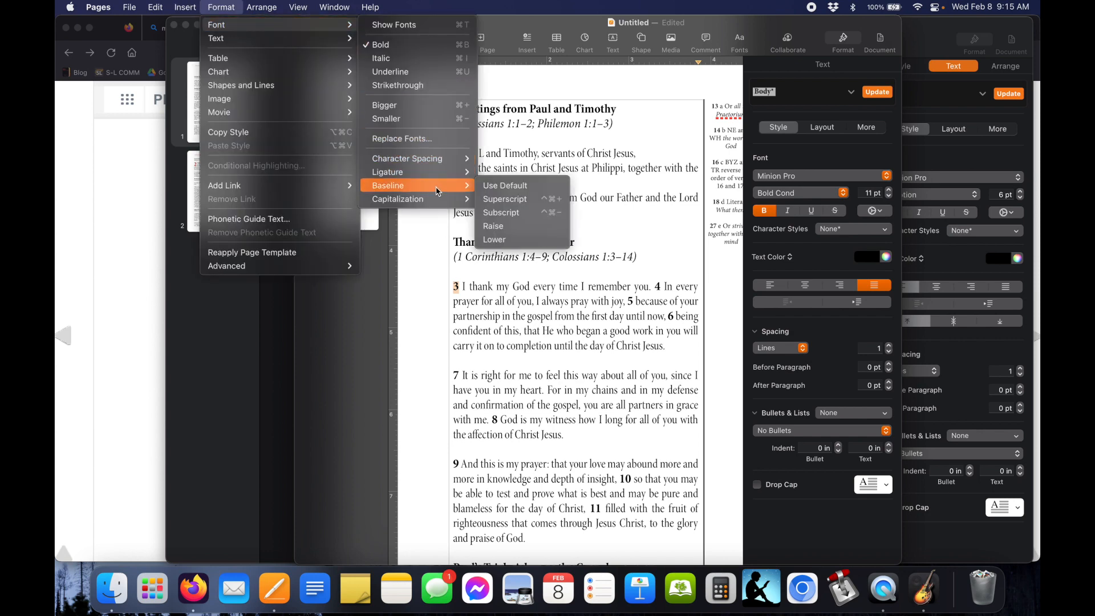
{"action": "left_click", "coordinate": [505, 200]}
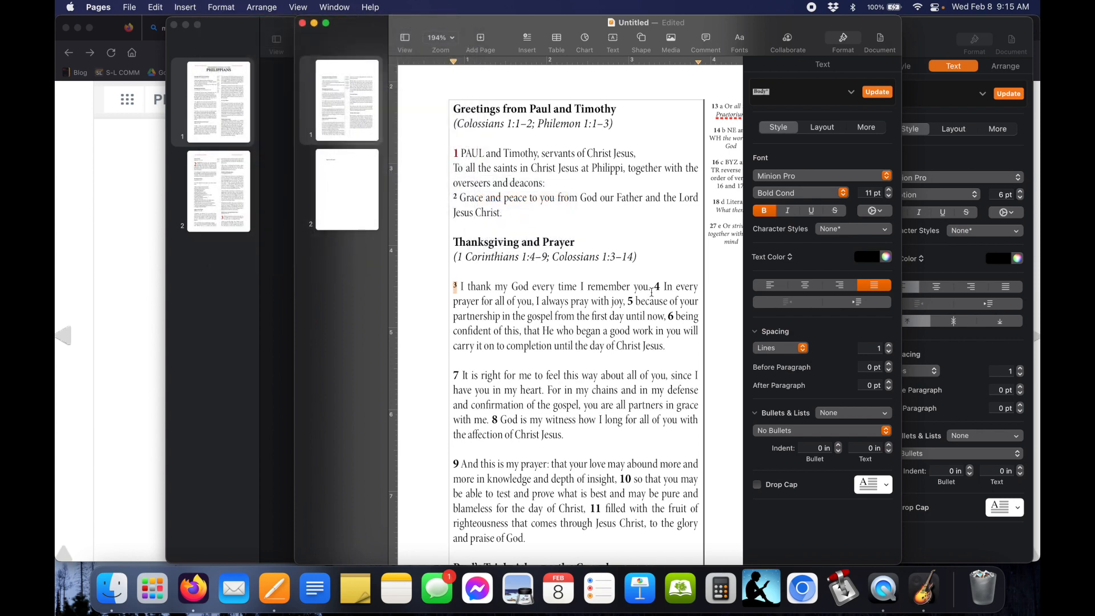
Make the verse numbers 4, 5 and 6 in the "Thanksgiving and Prayer" paragraph superscript.
{"action": "left_click", "coordinate": [455, 285]}
{"action": "left_click", "coordinate": [659, 289]}
{"action": "key", "text": "shift+Left"}
{"action": "key", "text": "super+v"}
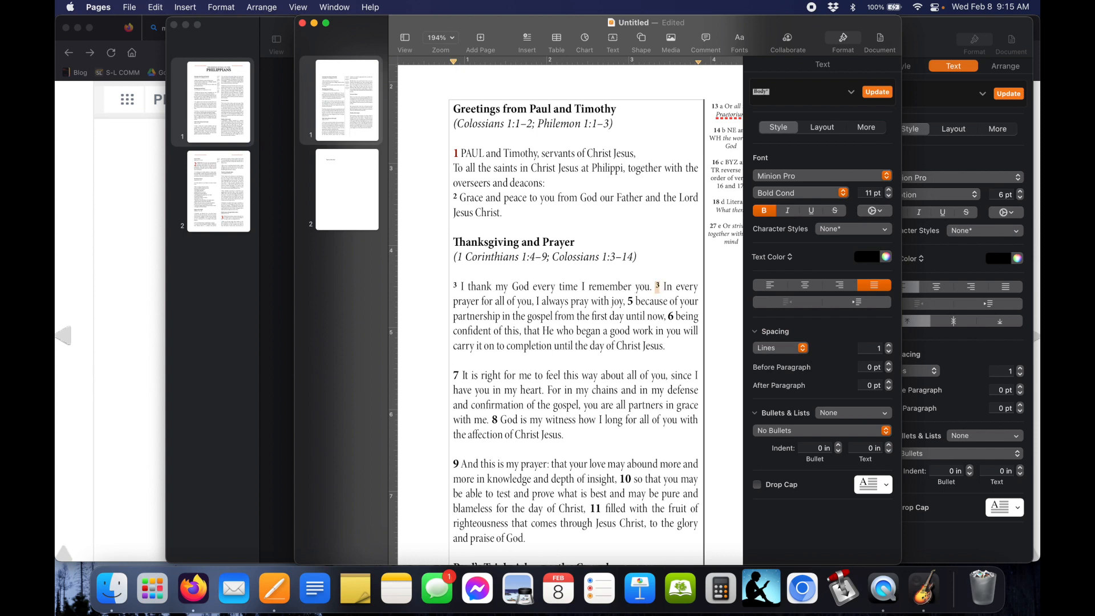
{"action": "left_click", "coordinate": [633, 301]}
{"action": "key", "text": "shift+Left"}
{"action": "key", "text": "super+v"}
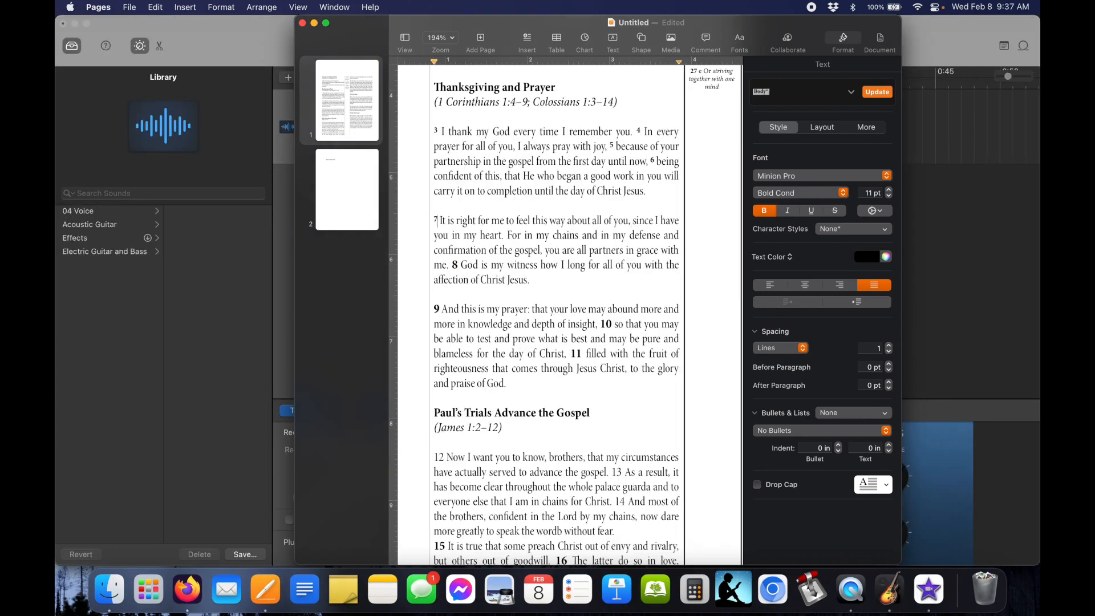
Make the verse numbers 7 through 15 superscript and add a blank line above verse 15.
{"action": "key", "text": "super+v"}
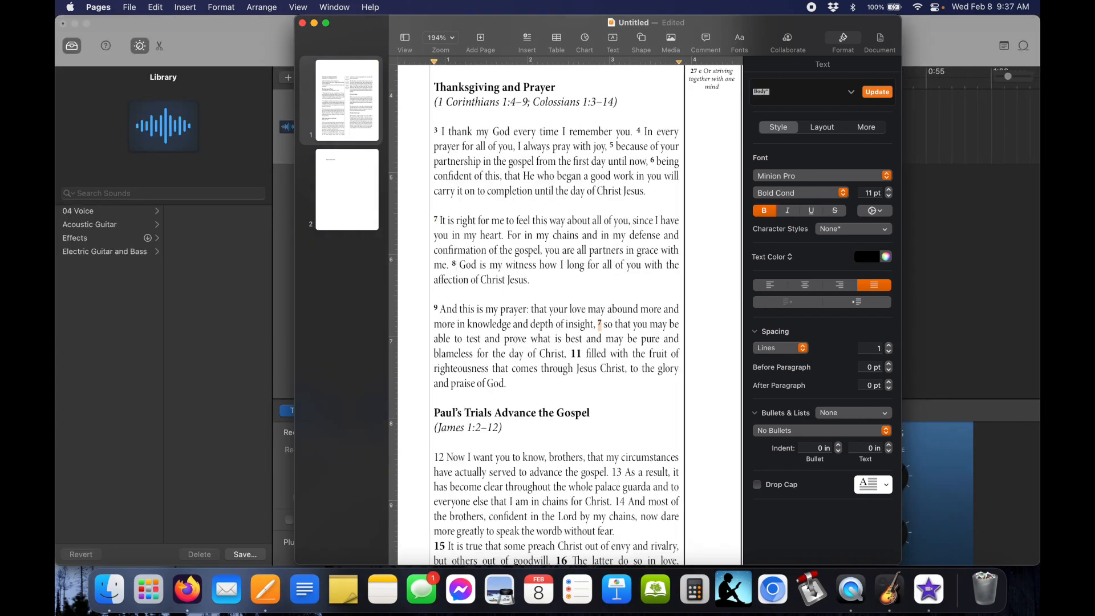
{"action": "scroll", "coordinate": [562, 313], "scroll_direction": "down", "scroll_amount": 2}
{"action": "type", "text": "5"}
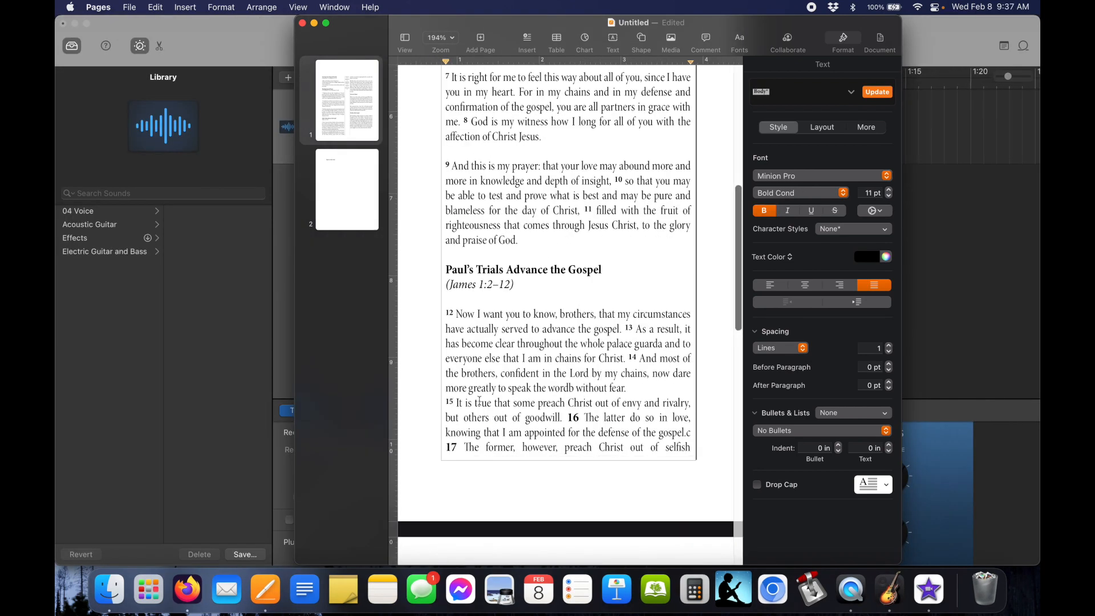
{"action": "key", "text": "Left"}
{"action": "key", "text": "Left"}
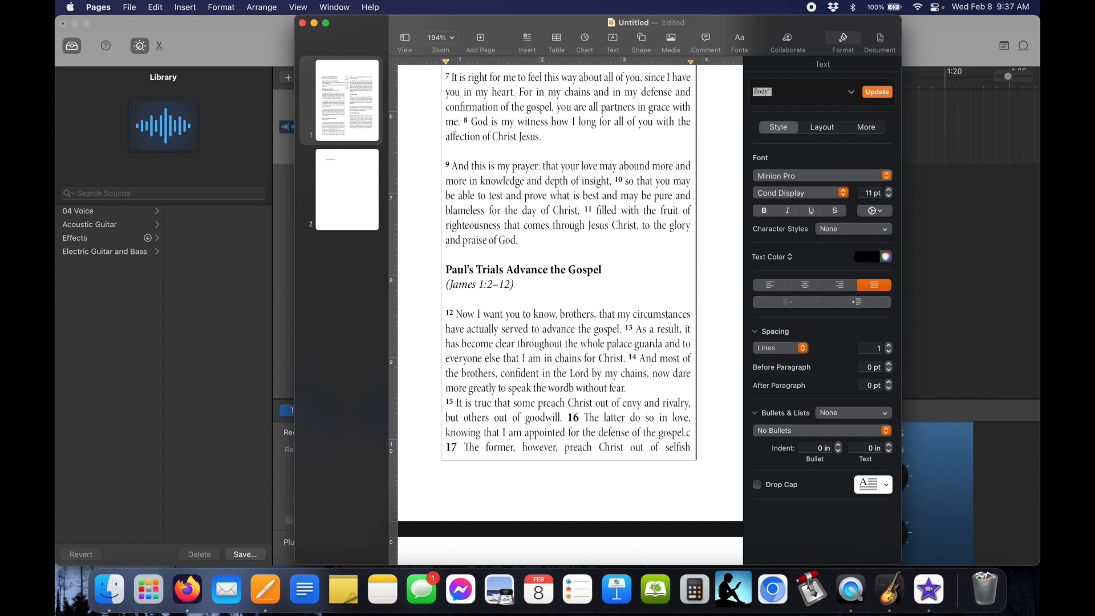
{"action": "key", "text": "Return"}
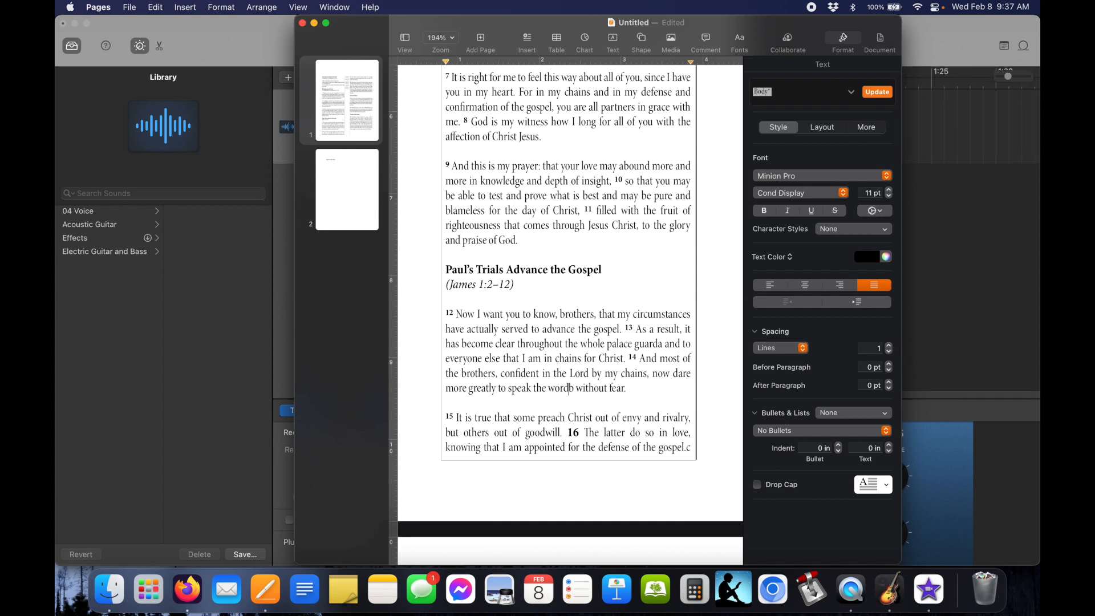
Make the verse numbers 16 and 17 at the end of the first column superscript.
{"action": "double_click", "coordinate": [574, 433]}
{"action": "key", "text": "ctrl+shift+super+plus"}
{"action": "double_click", "coordinate": [667, 448]}
{"action": "key", "text": "ctrl+shift+super+plus"}
Make the verse numbers 21 through 30 under "To Live Is Christ" and "Worthy of the Gospel" superscript.
{"action": "scroll", "coordinate": [549, 212], "scroll_direction": "up", "scroll_amount": 6}
{"action": "scroll", "coordinate": [549, 212], "scroll_direction": "right", "scroll_amount": 4}
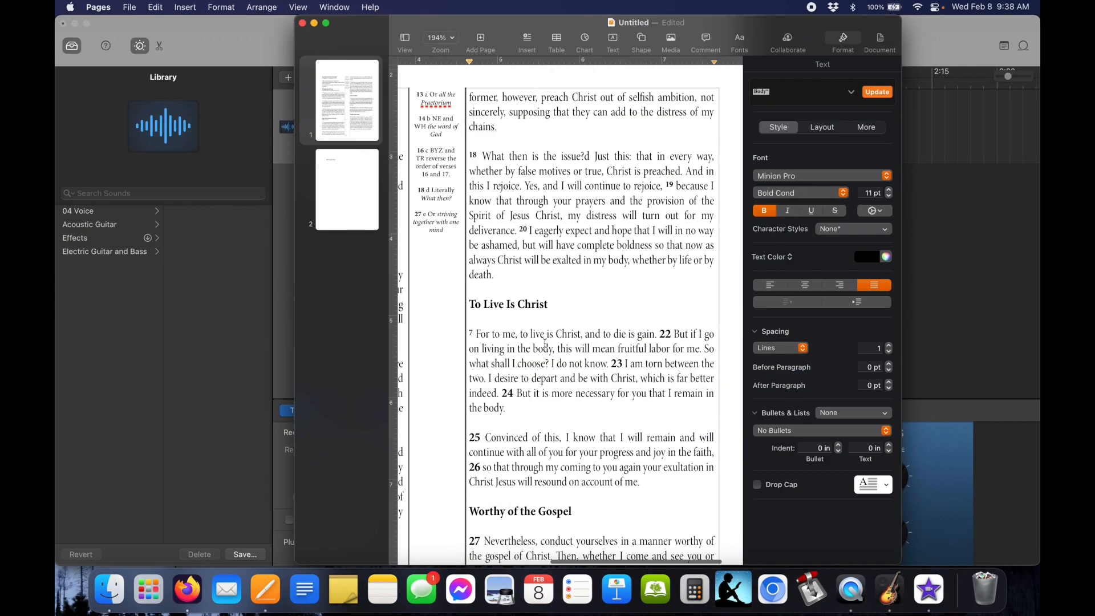
{"action": "double_click", "coordinate": [473, 333]}
{"action": "key", "text": "ctrl+shift+super+plus"}
{"action": "double_click", "coordinate": [666, 333]}
{"action": "key", "text": "ctrl+shift+super+plus"}
{"action": "double_click", "coordinate": [617, 363]}
{"action": "key", "text": "ctrl+shift+super+plus"}
{"action": "double_click", "coordinate": [506, 393]}
{"action": "key", "text": "ctrl+shift+super+plus"}
{"action": "double_click", "coordinate": [472, 437]}
{"action": "key", "text": "ctrl+shift+super+plus"}
{"action": "double_click", "coordinate": [474, 466]}
{"action": "key", "text": "ctrl+shift+super+plus"}
{"action": "scroll", "coordinate": [588, 287], "scroll_direction": "down", "scroll_amount": 7}
Make the footnote letter a after "guard" in verse 13 superscript.
{"action": "scroll", "coordinate": [587, 287], "scroll_direction": "up", "scroll_amount": 6}
{"action": "scroll", "coordinate": [587, 287], "scroll_direction": "left", "scroll_amount": 1}
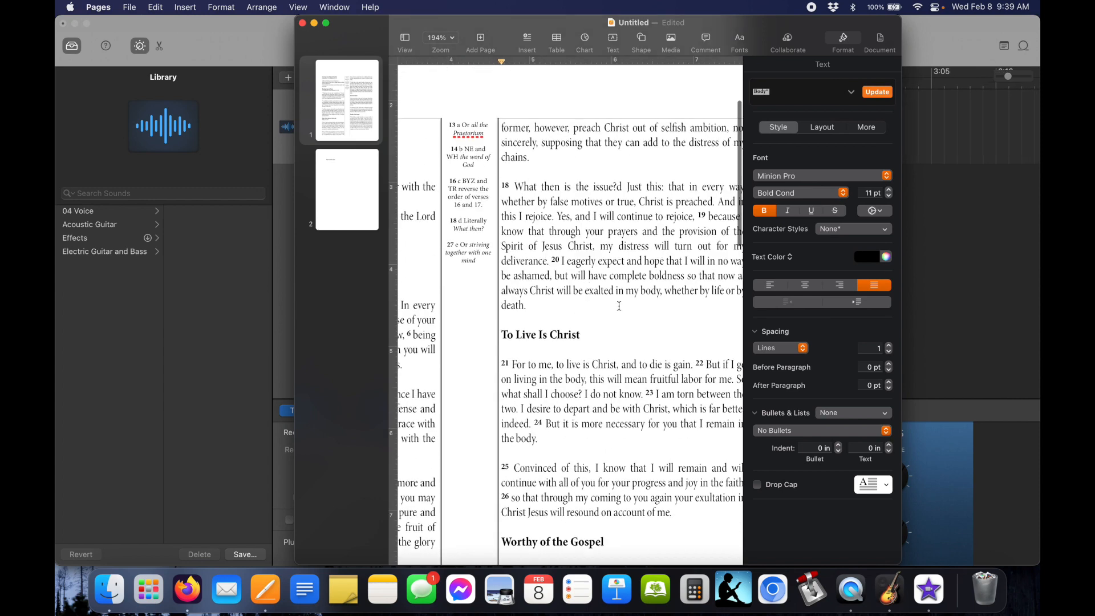
{"action": "scroll", "coordinate": [619, 307], "scroll_direction": "up", "scroll_amount": 2}
{"action": "scroll", "coordinate": [619, 306], "scroll_direction": "left", "scroll_amount": 1}
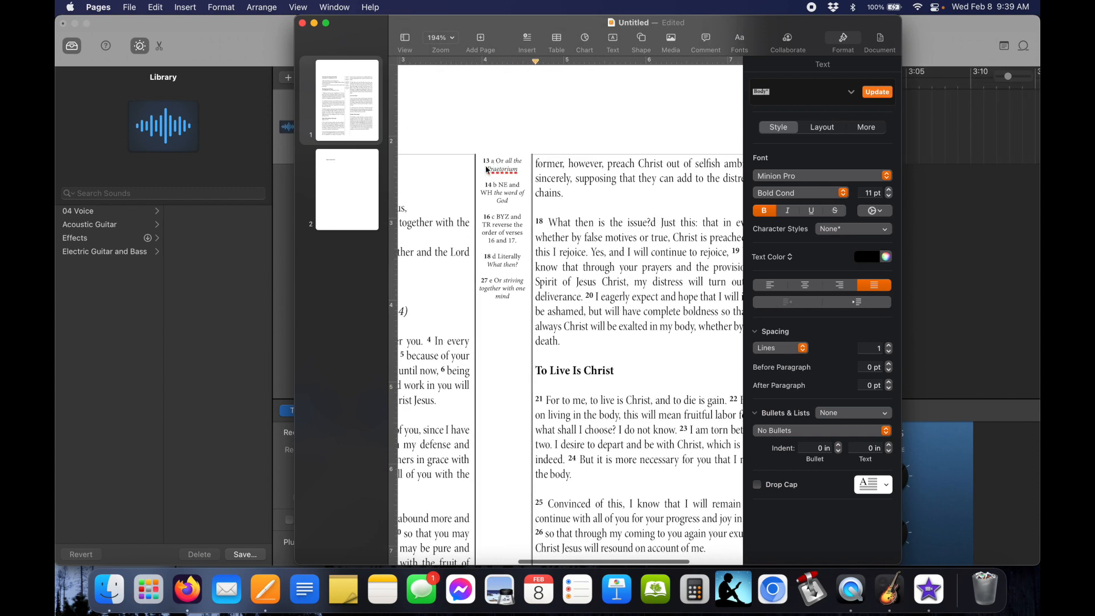
{"action": "scroll", "coordinate": [494, 167], "scroll_direction": "up", "scroll_amount": 3}
{"action": "scroll", "coordinate": [494, 167], "scroll_direction": "left", "scroll_amount": 3}
{"action": "scroll", "coordinate": [473, 374], "scroll_direction": "down", "scroll_amount": 8}
{"action": "scroll", "coordinate": [473, 374], "scroll_direction": "down", "scroll_amount": 1}
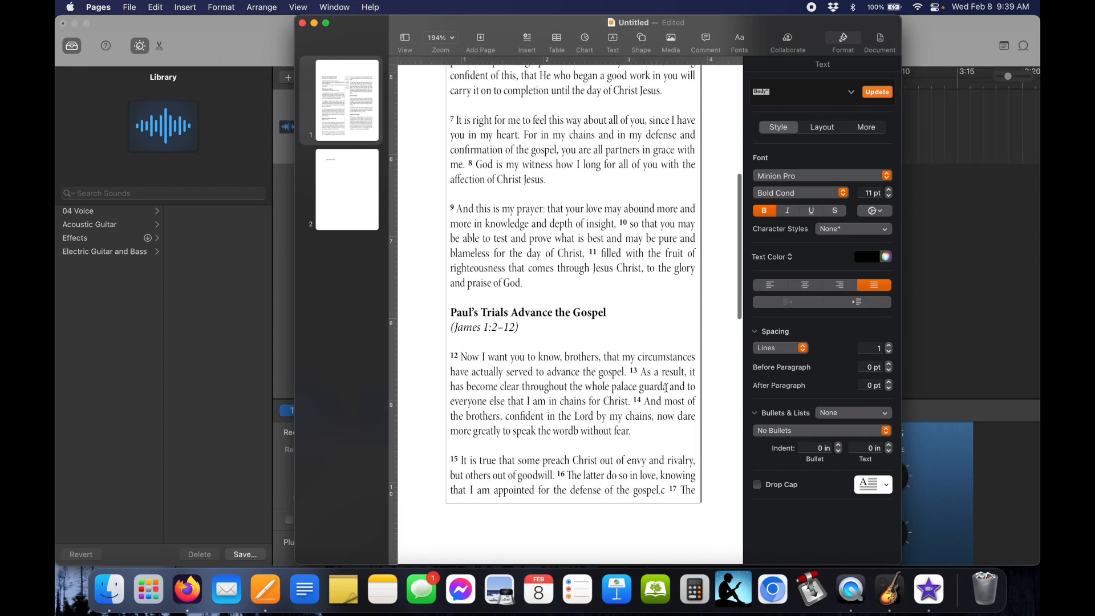
{"action": "left_click_drag", "start_coordinate": [664, 388], "coordinate": [666, 388]}
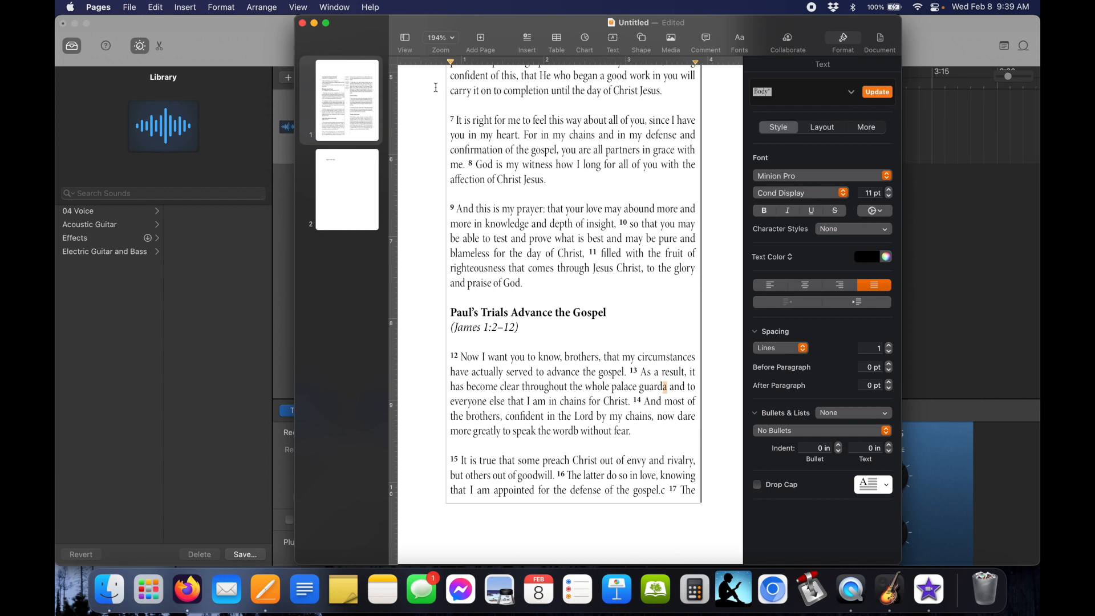
{"action": "left_click", "coordinate": [217, 6]}
{"action": "mouse_move", "coordinate": [222, 24]}
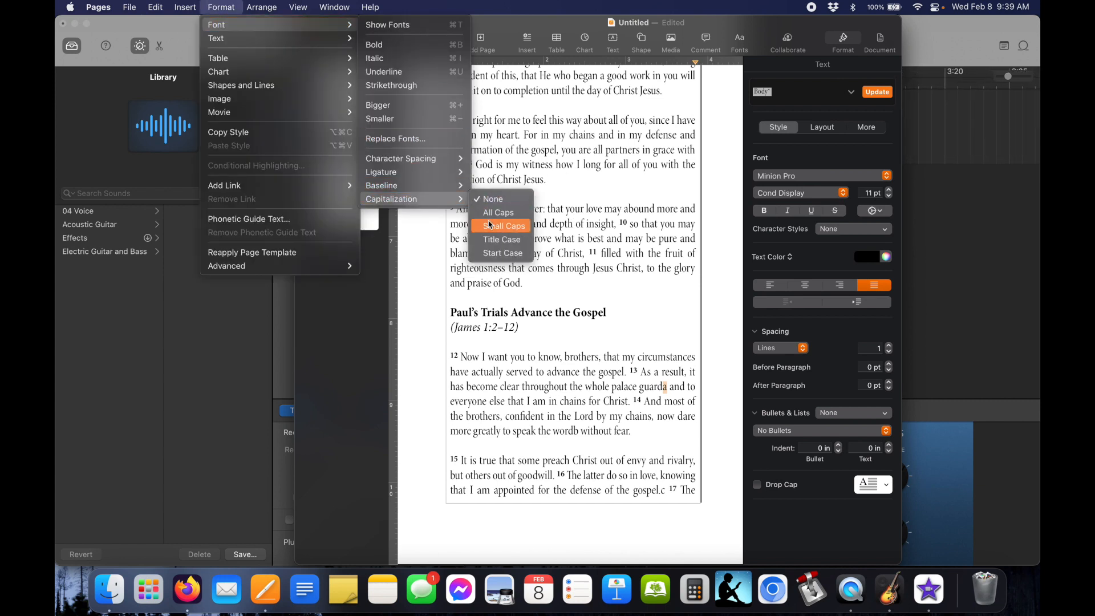
{"action": "mouse_move", "coordinate": [448, 172]}
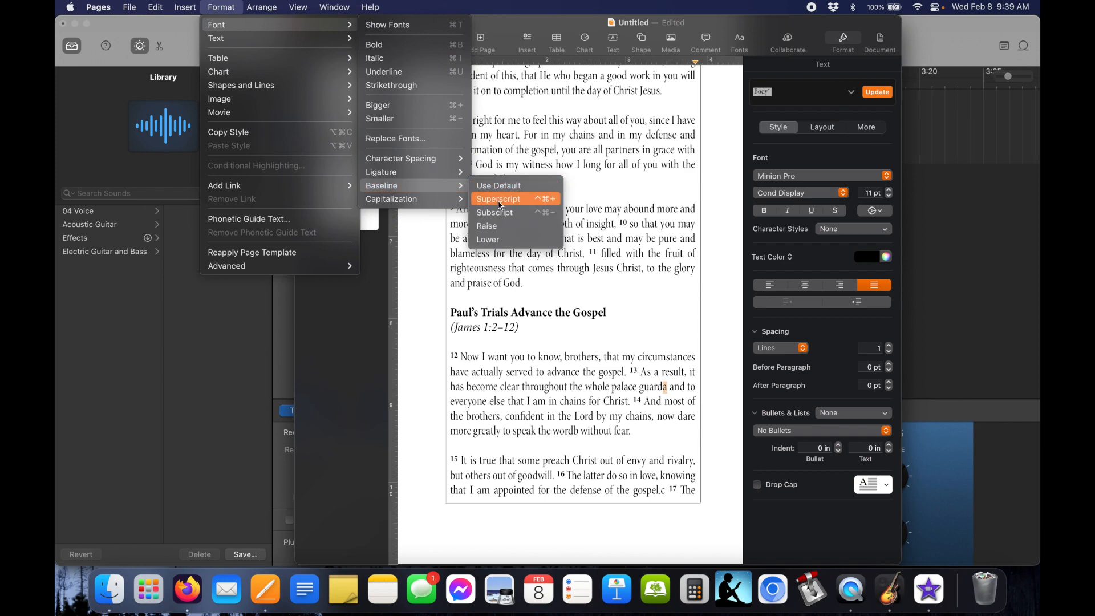
{"action": "left_click", "coordinate": [501, 198]}
Replace the footnote letter b after "word" in verse 14 with the superscript number 7.
{"action": "scroll", "coordinate": [656, 379], "scroll_direction": "right", "scroll_amount": 5}
{"action": "scroll", "coordinate": [656, 380], "scroll_direction": "up", "scroll_amount": 4}
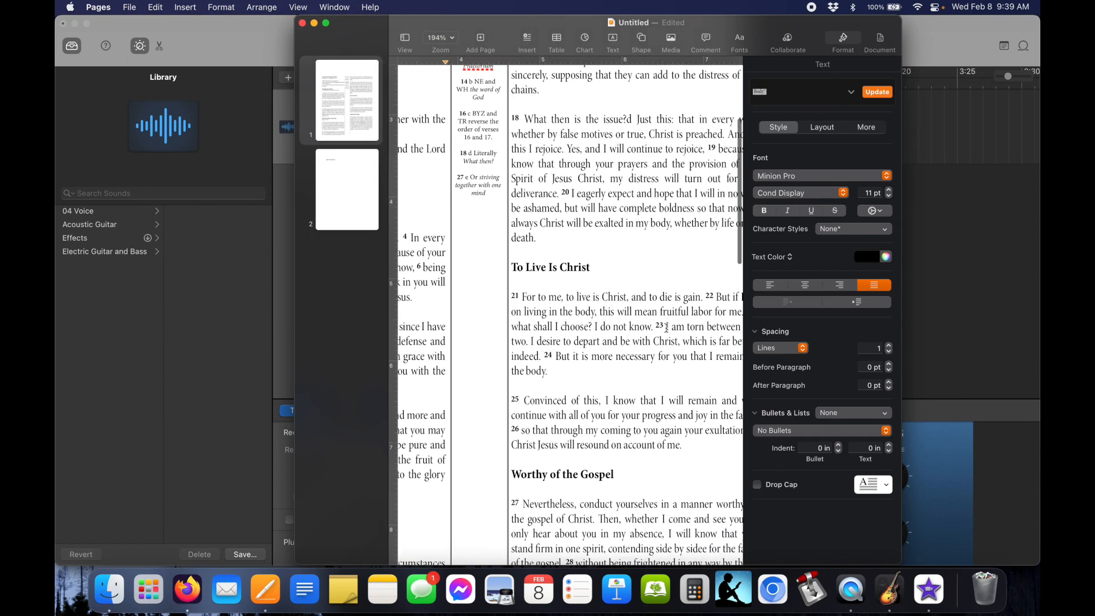
{"action": "scroll", "coordinate": [482, 148], "scroll_direction": "left", "scroll_amount": 5}
{"action": "scroll", "coordinate": [482, 148], "scroll_direction": "down", "scroll_amount": 4}
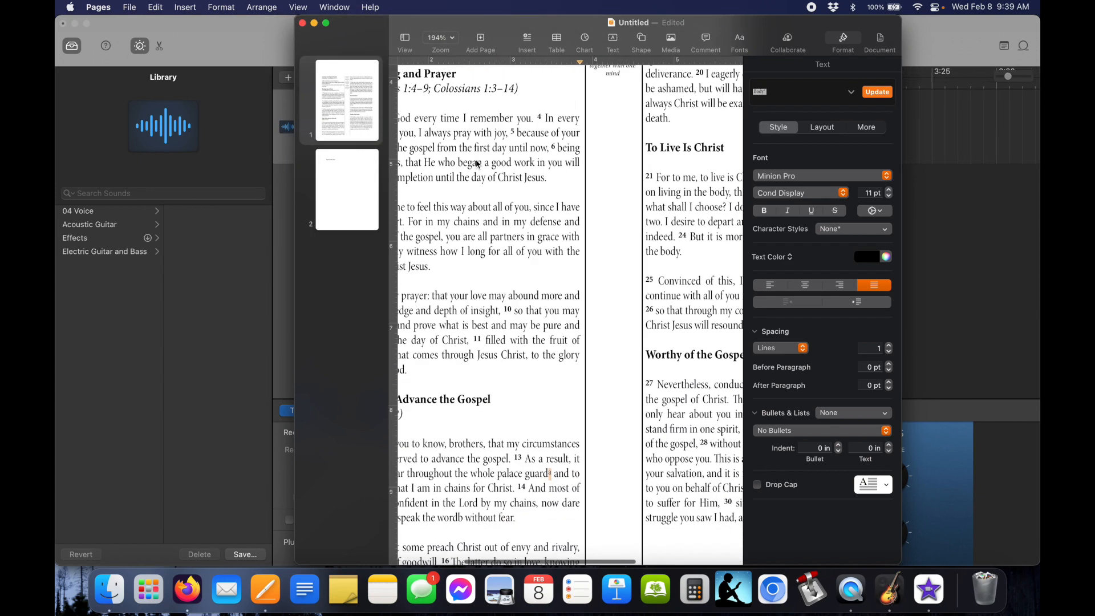
{"action": "left_click", "coordinate": [543, 468]}
{"action": "key", "text": "Right"}
{"action": "key", "text": "Right"}
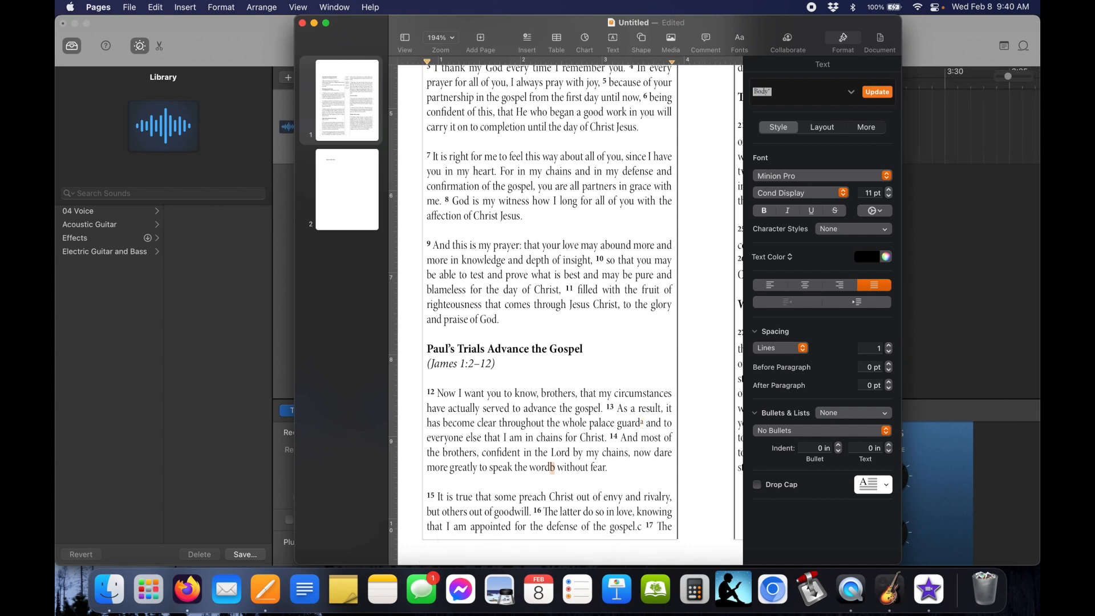
{"action": "type", "text": "7"}
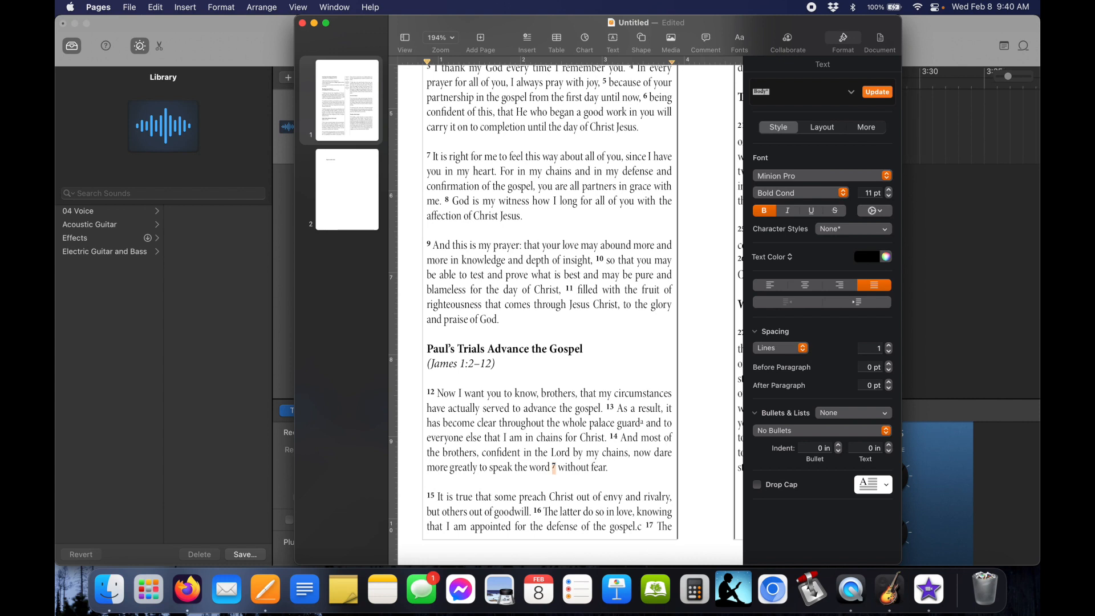
Change the superscript 7 after "word" to the letter b, remove the space before it and turn off its bold.
{"action": "key", "text": "shift+Left"}
{"action": "type", "text": "b"}
{"action": "key", "text": "super+z"}
{"action": "key", "text": "Right"}
{"action": "key", "text": "Left"}
{"action": "key", "text": "BackSpace"}
{"action": "key", "text": "shift+Right"}
{"action": "type", "text": "b"}
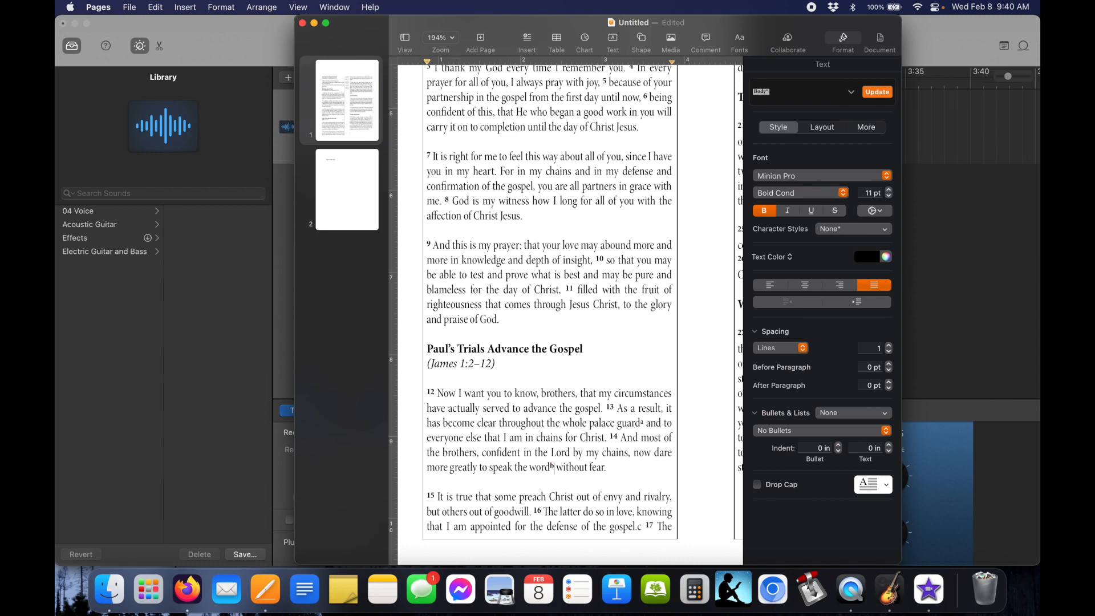
{"action": "key", "text": "super+b"}
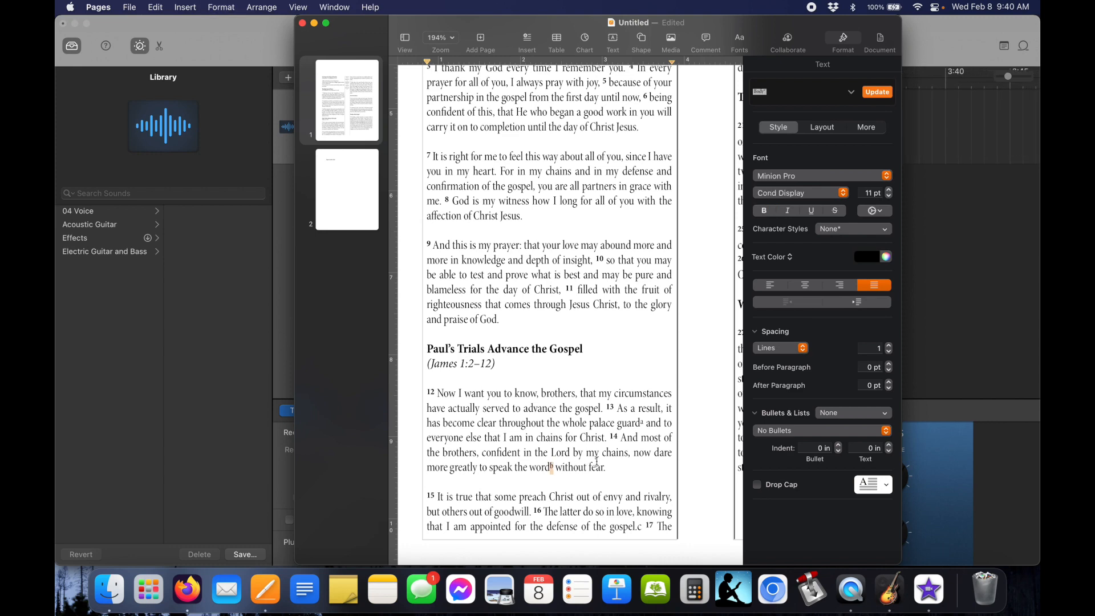
Make the footnote letter c after "gospel." at the end of verse 16 superscript.
{"action": "scroll", "coordinate": [596, 390], "scroll_direction": "right", "scroll_amount": 5}
{"action": "scroll", "coordinate": [596, 390], "scroll_direction": "up", "scroll_amount": 2}
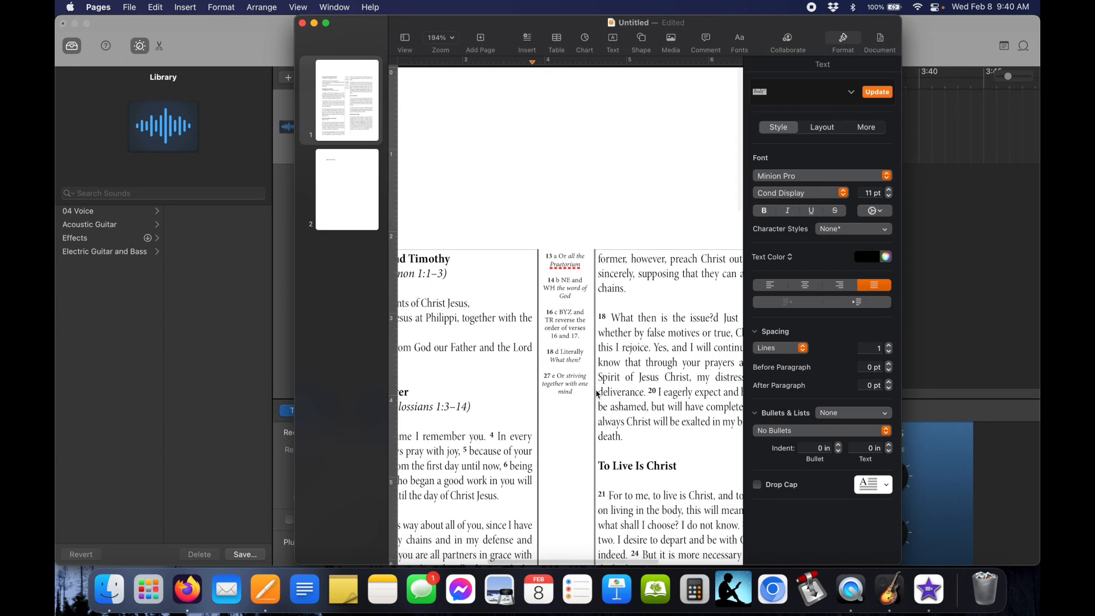
{"action": "scroll", "coordinate": [639, 302], "scroll_direction": "right", "scroll_amount": 8}
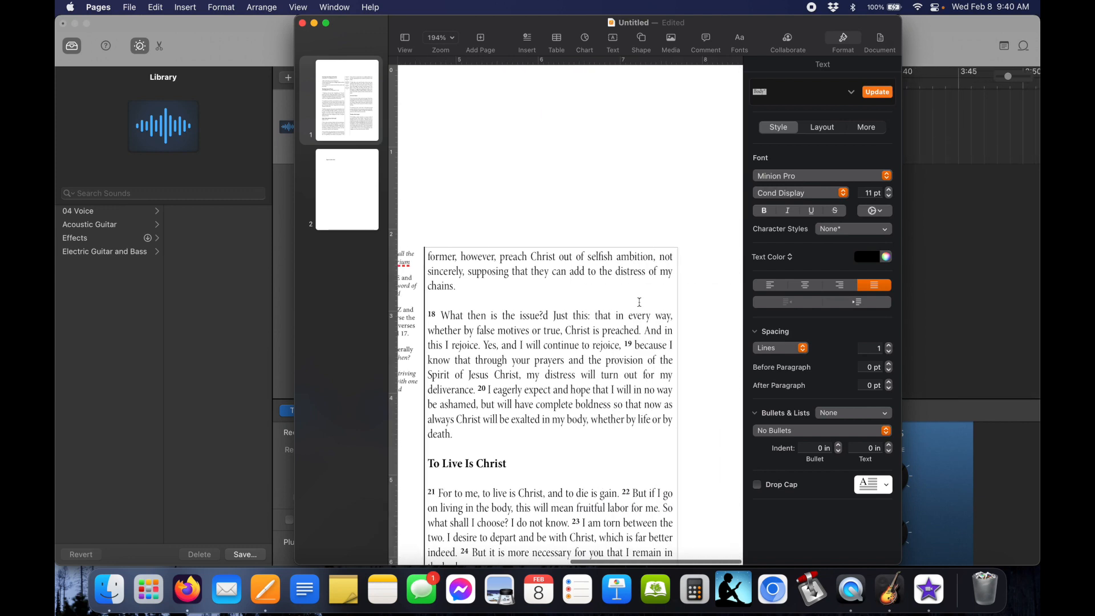
{"action": "scroll", "coordinate": [630, 292], "scroll_direction": "left", "scroll_amount": 3}
{"action": "scroll", "coordinate": [616, 371], "scroll_direction": "up", "scroll_amount": 10}
{"action": "scroll", "coordinate": [593, 485], "scroll_direction": "down", "scroll_amount": 5}
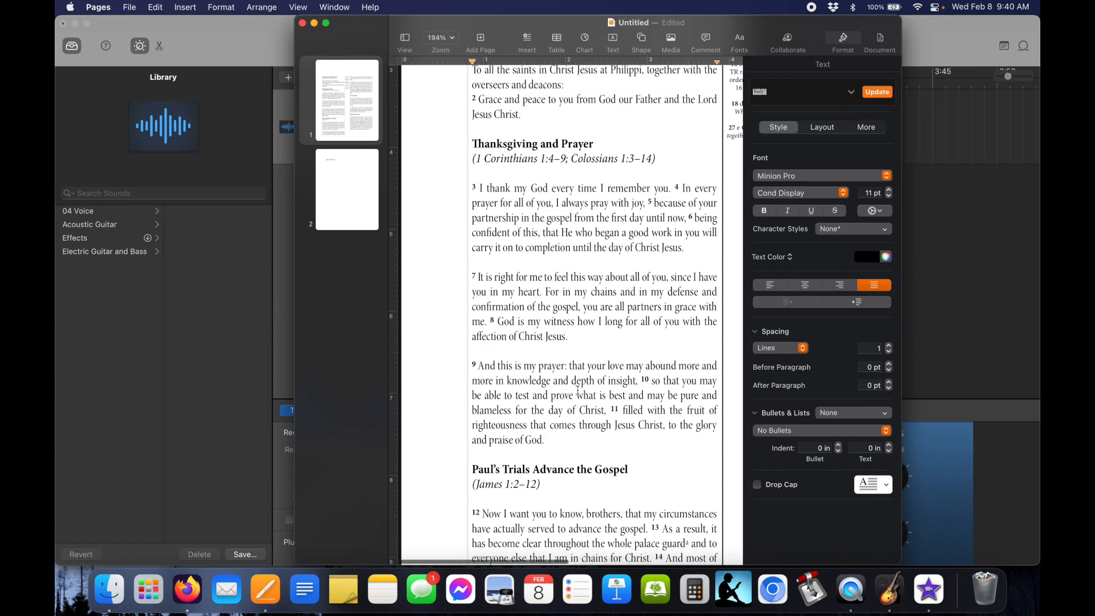
{"action": "scroll", "coordinate": [588, 547], "scroll_direction": "down", "scroll_amount": 3}
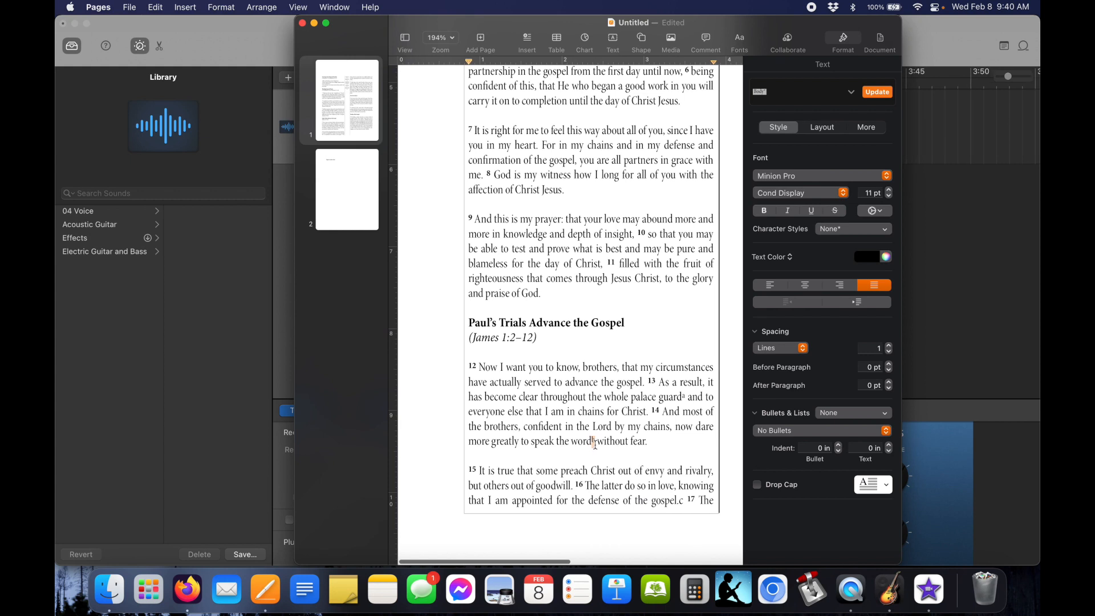
{"action": "left_click", "coordinate": [673, 489]}
{"action": "left_click", "coordinate": [684, 500]}
{"action": "key", "text": "shift+Left"}
{"action": "type", "text": "b"}
{"action": "key", "text": "shift+Left"}
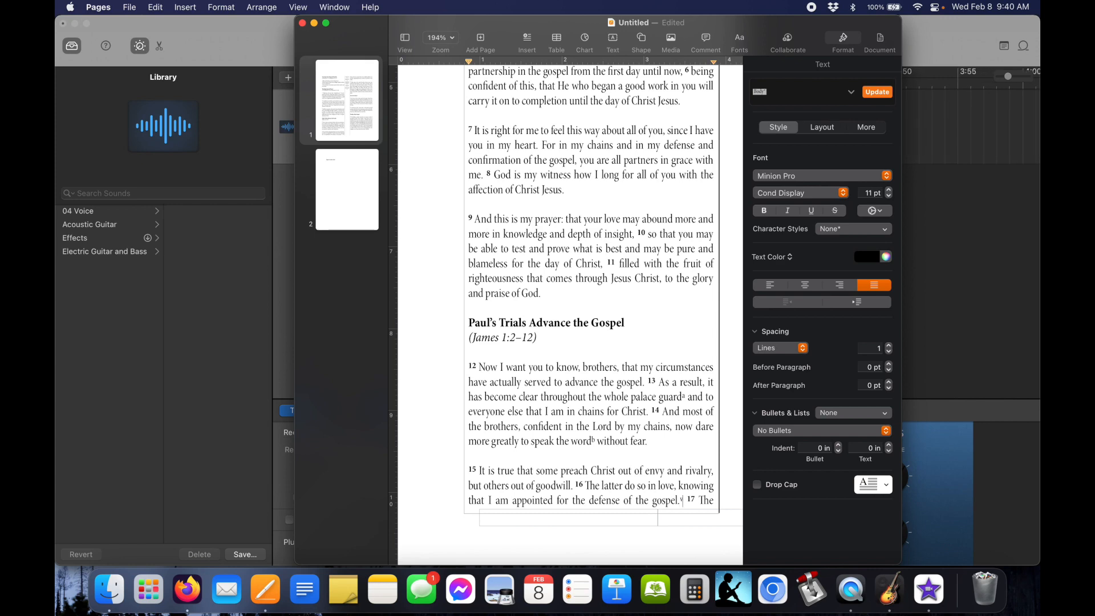
Make the footnote letter d after "issue?" in verse 18 superscript.
{"action": "scroll", "coordinate": [707, 462], "scroll_direction": "down", "scroll_amount": 10}
{"action": "scroll", "coordinate": [706, 462], "scroll_direction": "up", "scroll_amount": 5}
{"action": "scroll", "coordinate": [706, 462], "scroll_direction": "left", "scroll_amount": 2}
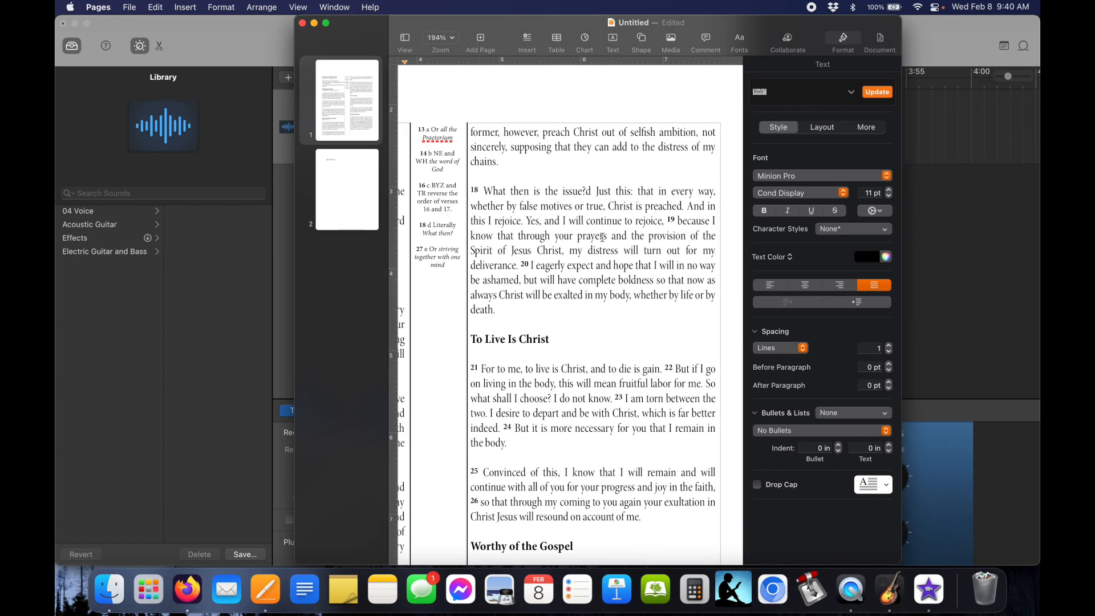
{"action": "left_click", "coordinate": [585, 191]}
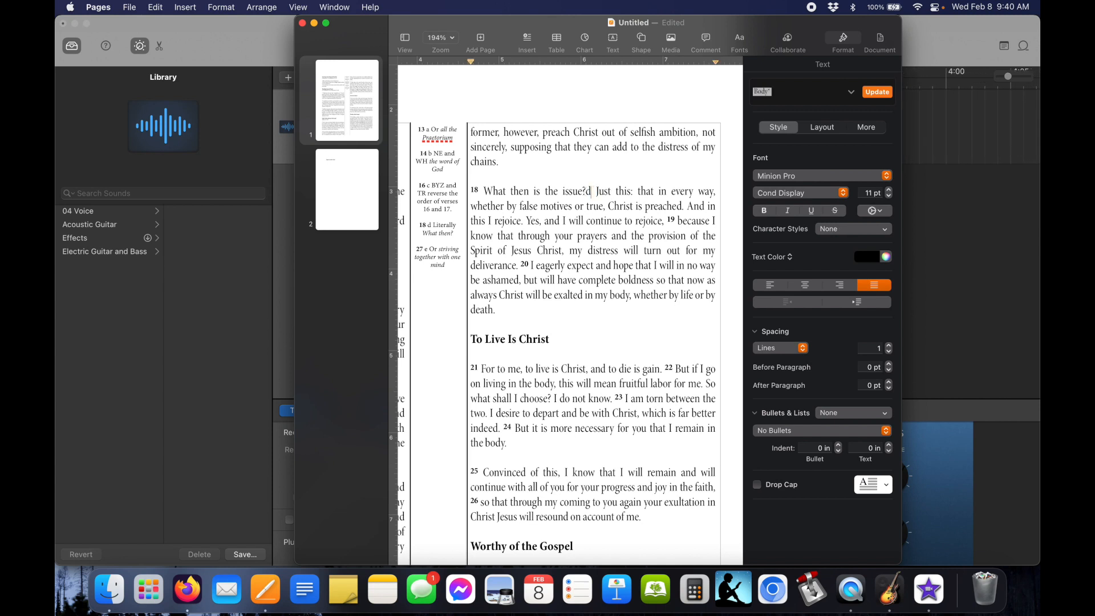
{"action": "key", "text": "super+x"}
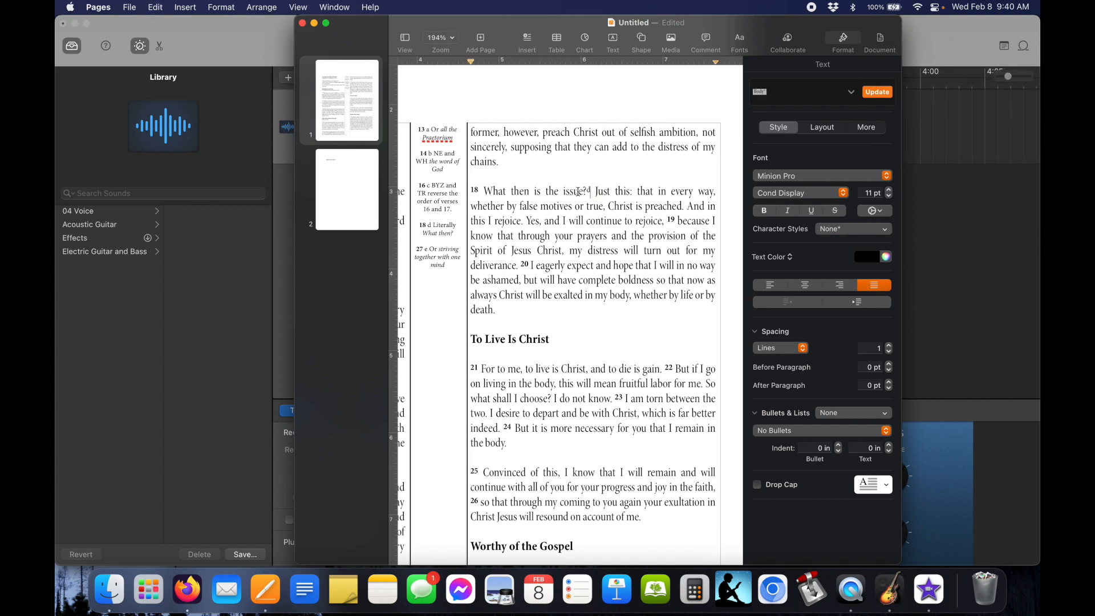
Make the footnote letter e after "side by side" in verse 27 superscript.
{"action": "scroll", "coordinate": [648, 352], "scroll_direction": "down", "scroll_amount": 4}
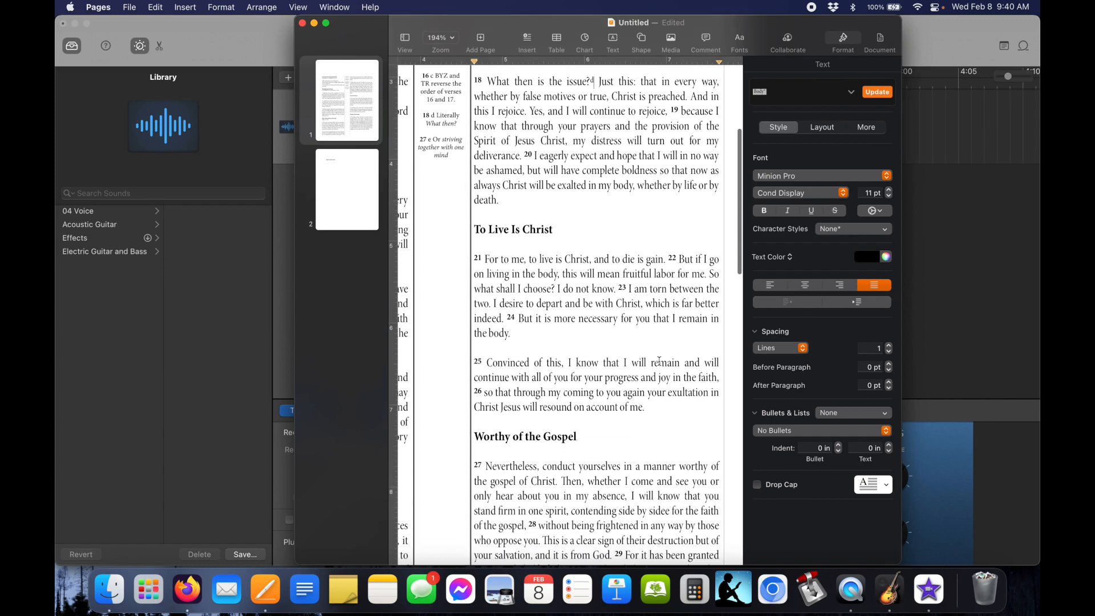
{"action": "scroll", "coordinate": [652, 331], "scroll_direction": "down", "scroll_amount": 2}
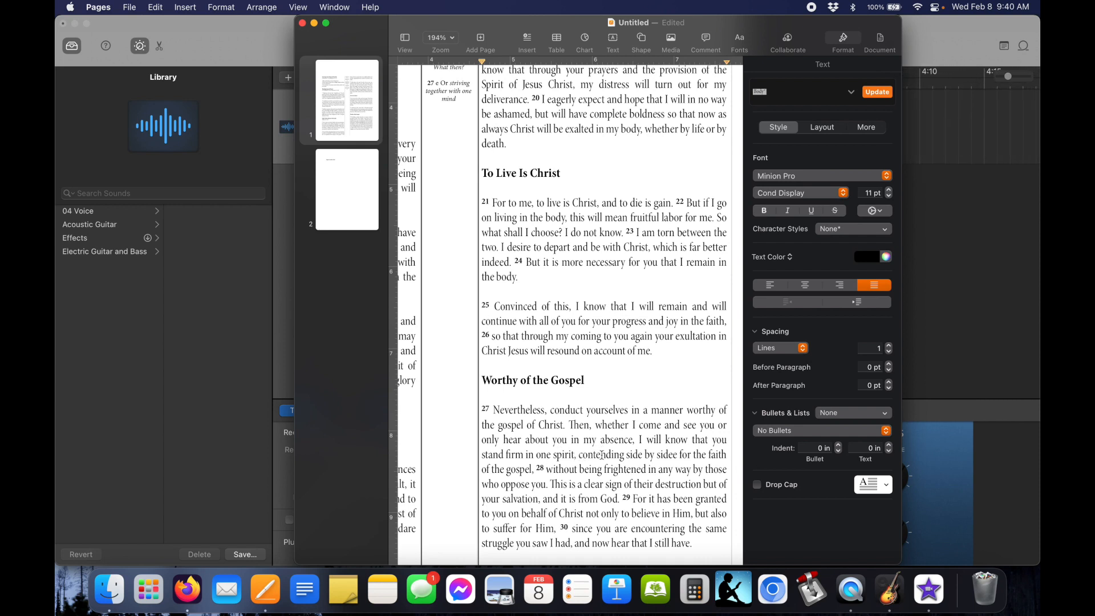
{"action": "left_click", "coordinate": [673, 455]}
{"action": "key", "text": "BackSpace"}
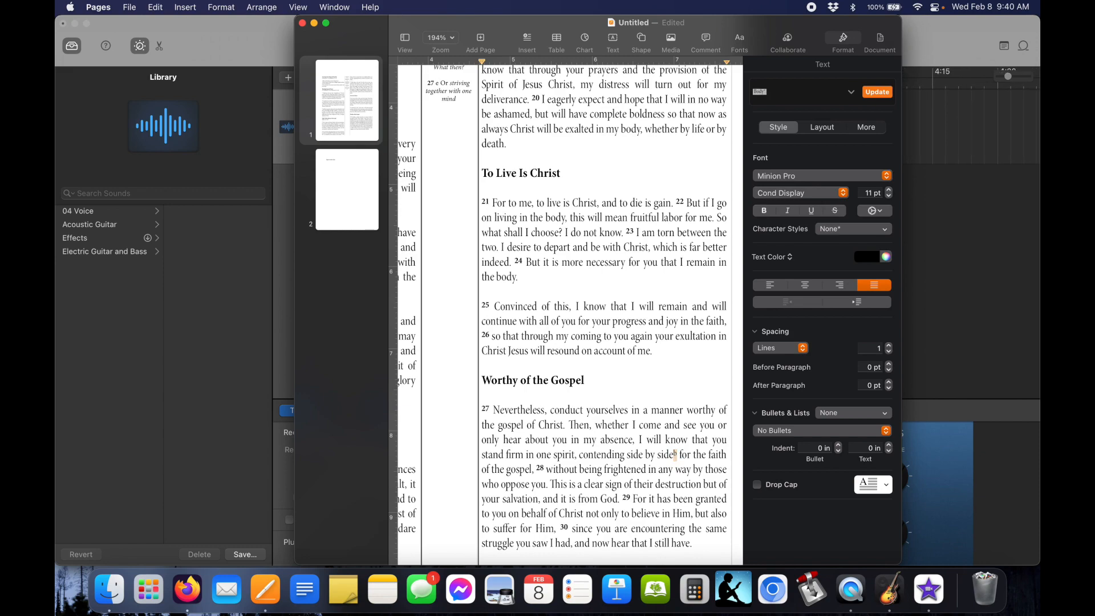
Add a text box in the blank area above the two columns and enter the title PHILIPPIANS.
{"action": "scroll", "coordinate": [670, 423], "scroll_direction": "up", "scroll_amount": 2}
{"action": "scroll", "coordinate": [670, 424], "scroll_direction": "left", "scroll_amount": 2}
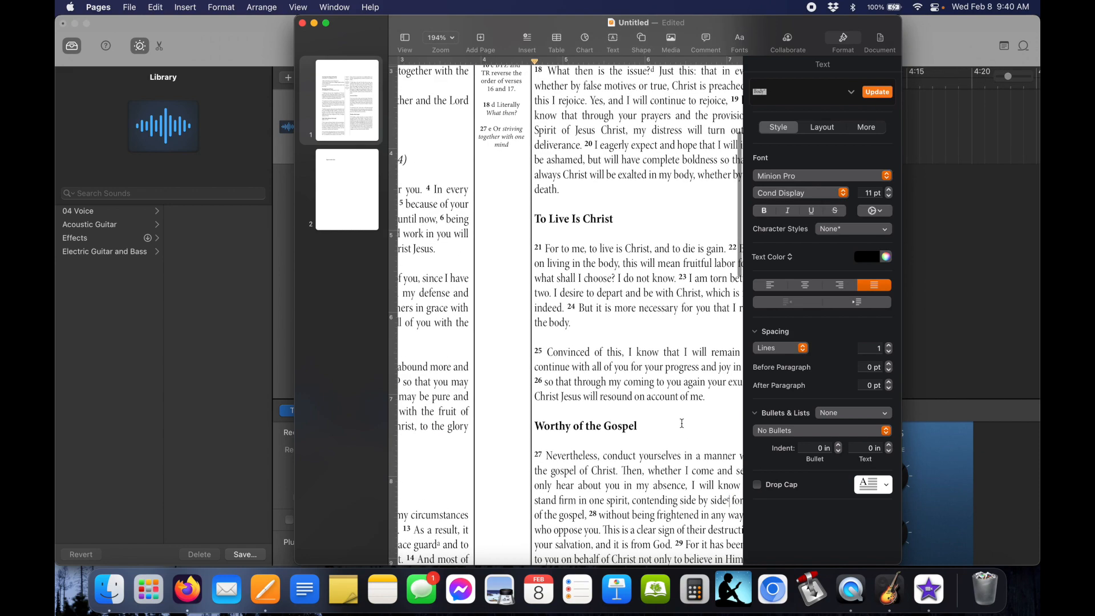
{"action": "scroll", "coordinate": [625, 335], "scroll_direction": "down", "scroll_amount": 5}
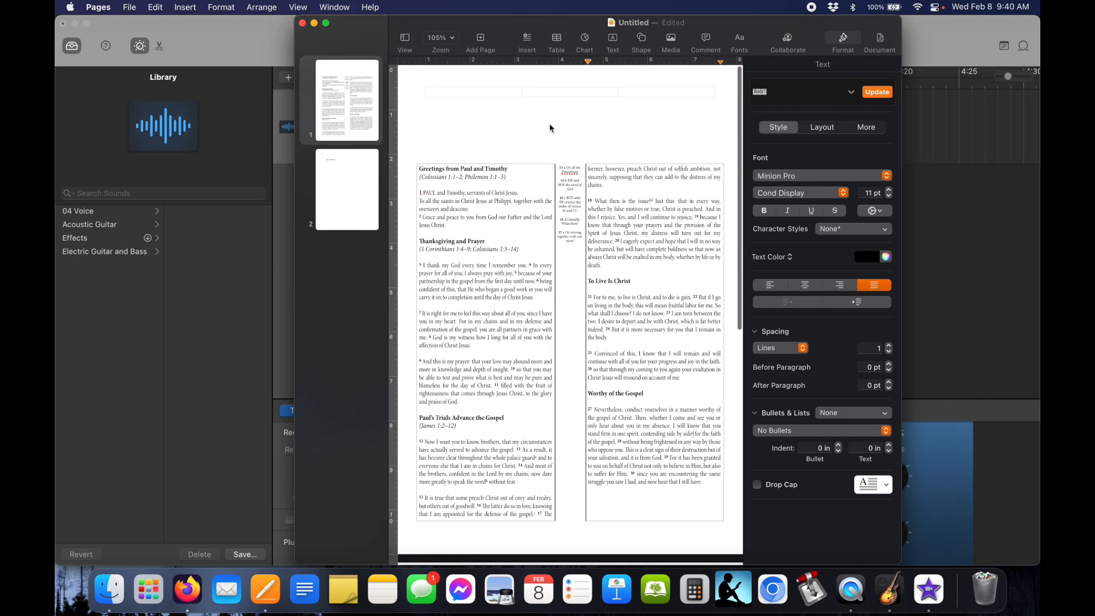
{"action": "left_click", "coordinate": [576, 113]}
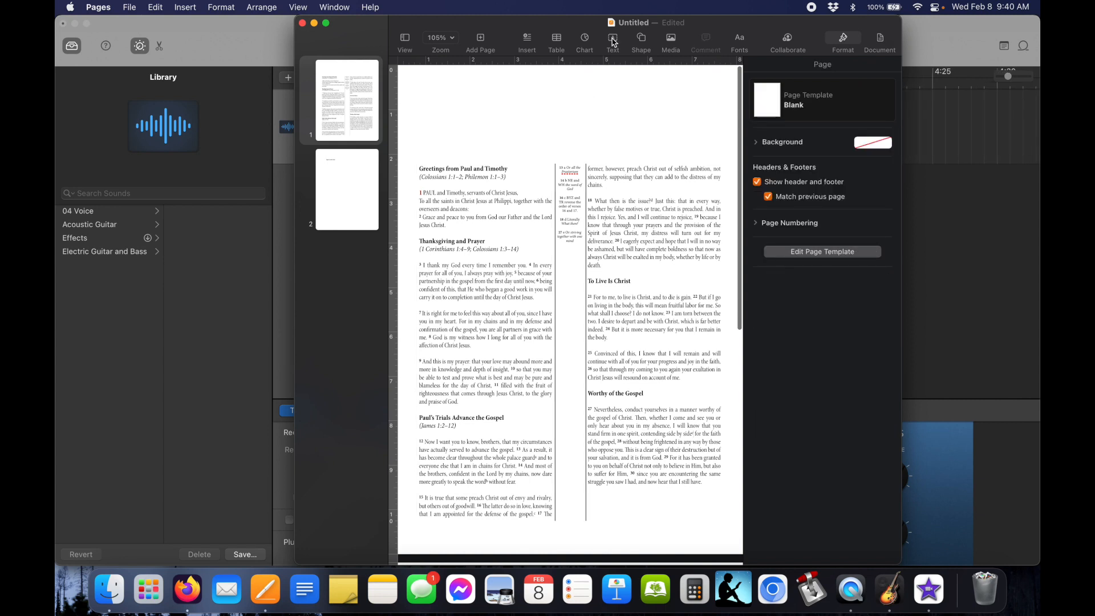
{"action": "left_click_drag", "start_coordinate": [569, 330], "coordinate": [569, 160]}
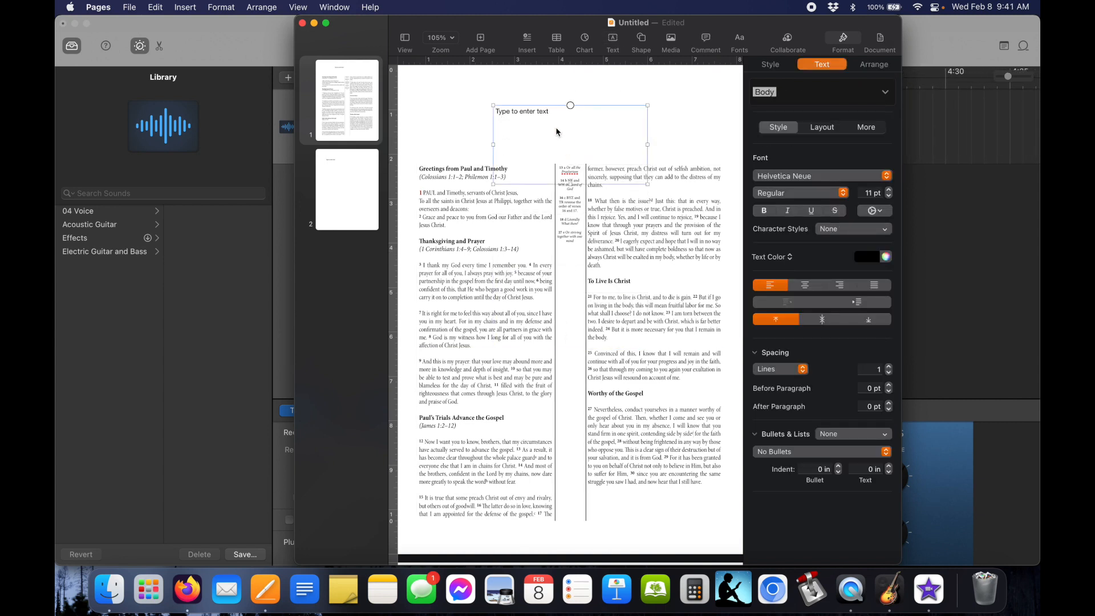
{"action": "left_click", "coordinate": [556, 131]}
{"action": "type", "text": "PHILIPPIEAN"}
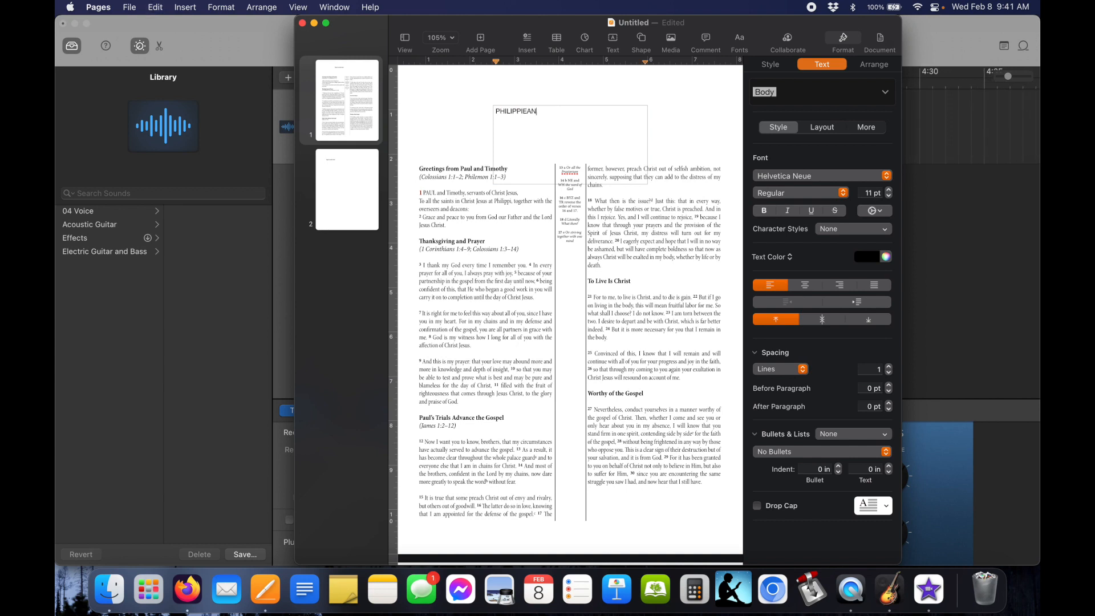
{"action": "key", "text": "BackSpace"}
Format the PHILIPPIANS title in Minion Pro, Bold Caption, at 50 pt.
{"action": "double_click", "coordinate": [516, 111]}
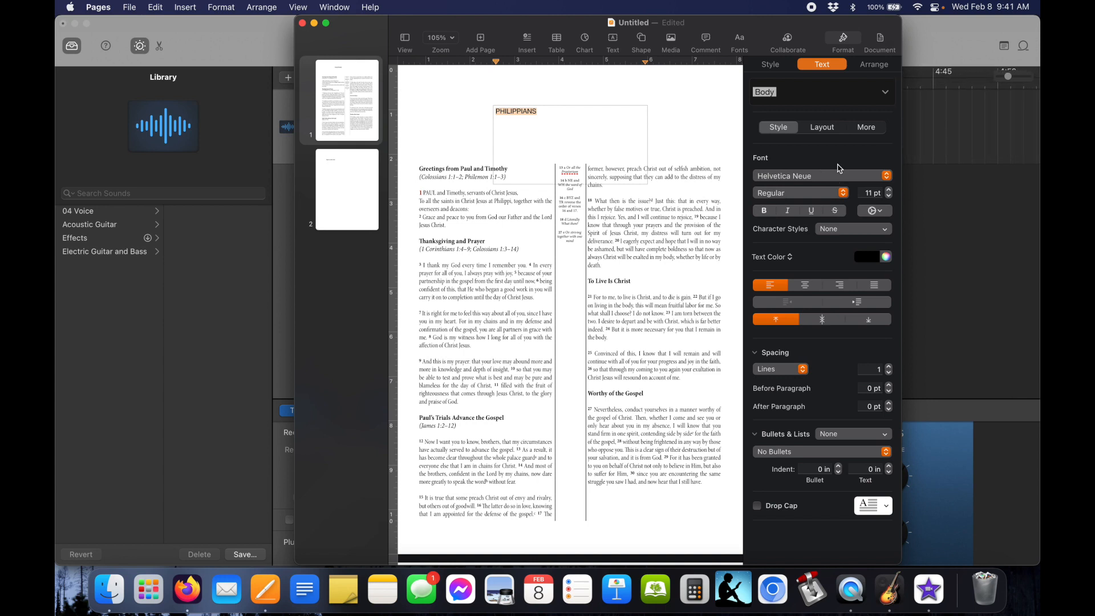
{"action": "left_click", "coordinate": [837, 168]}
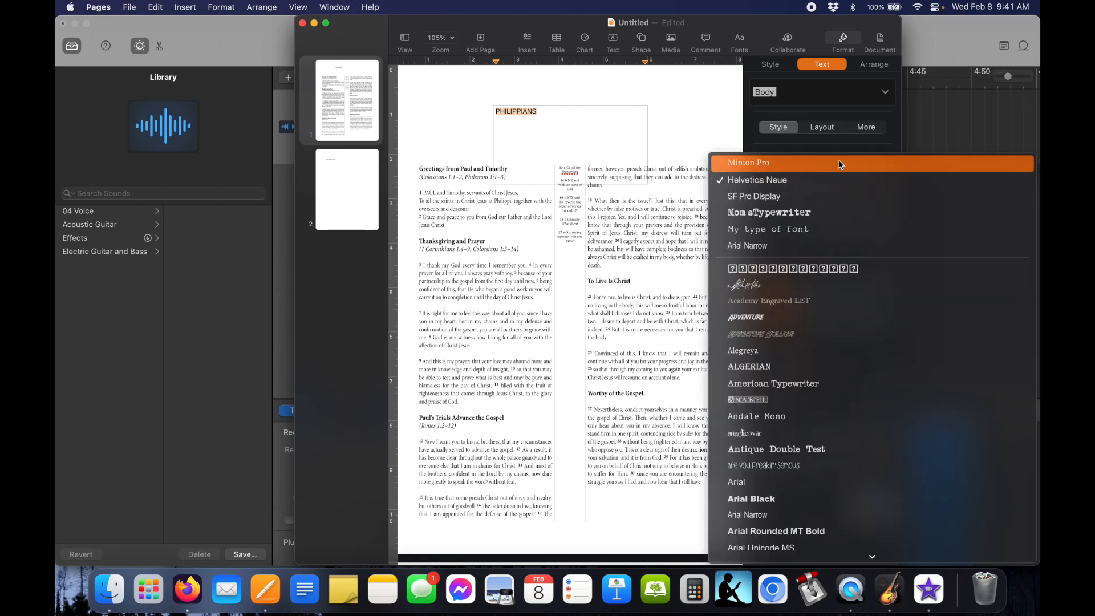
{"action": "left_click", "coordinate": [839, 163]}
{"action": "left_click", "coordinate": [842, 193]}
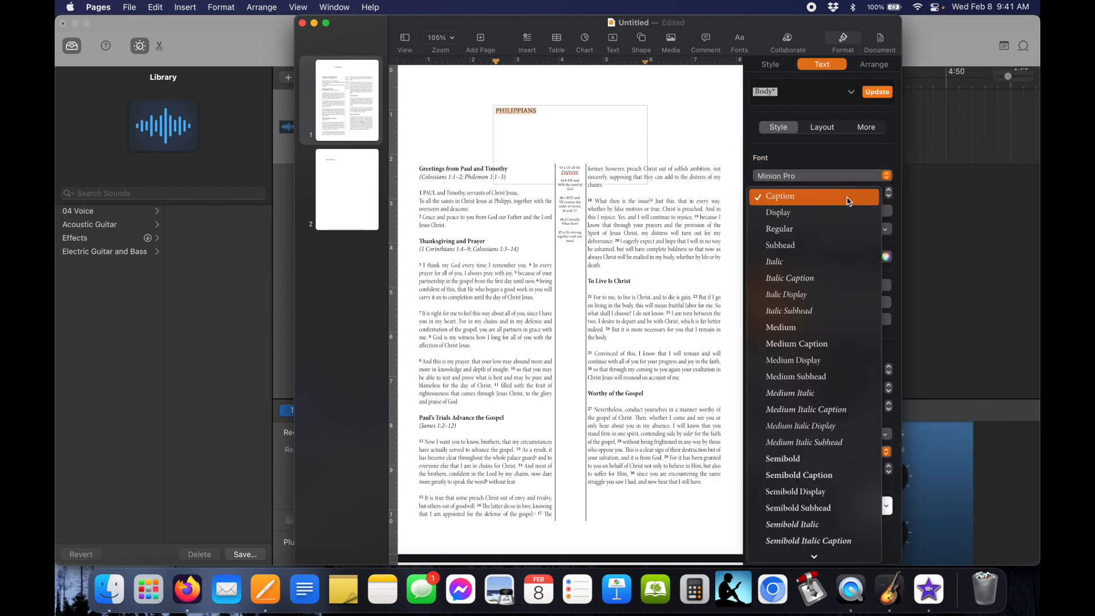
{"action": "scroll", "coordinate": [822, 365], "scroll_direction": "down", "scroll_amount": 8}
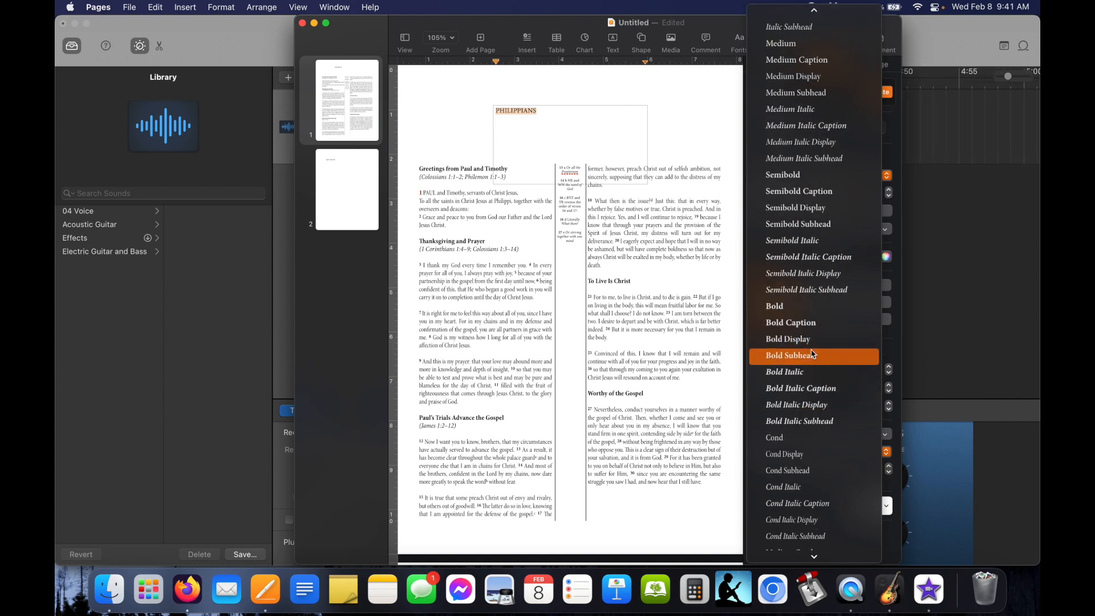
{"action": "left_click", "coordinate": [810, 330]}
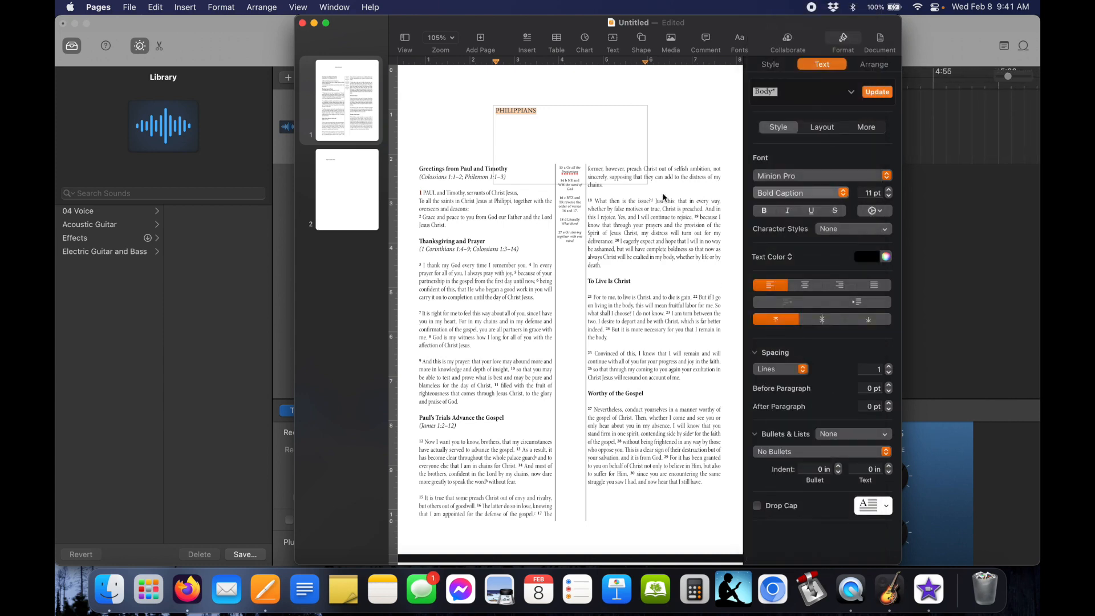
{"action": "left_click", "coordinate": [868, 193]}
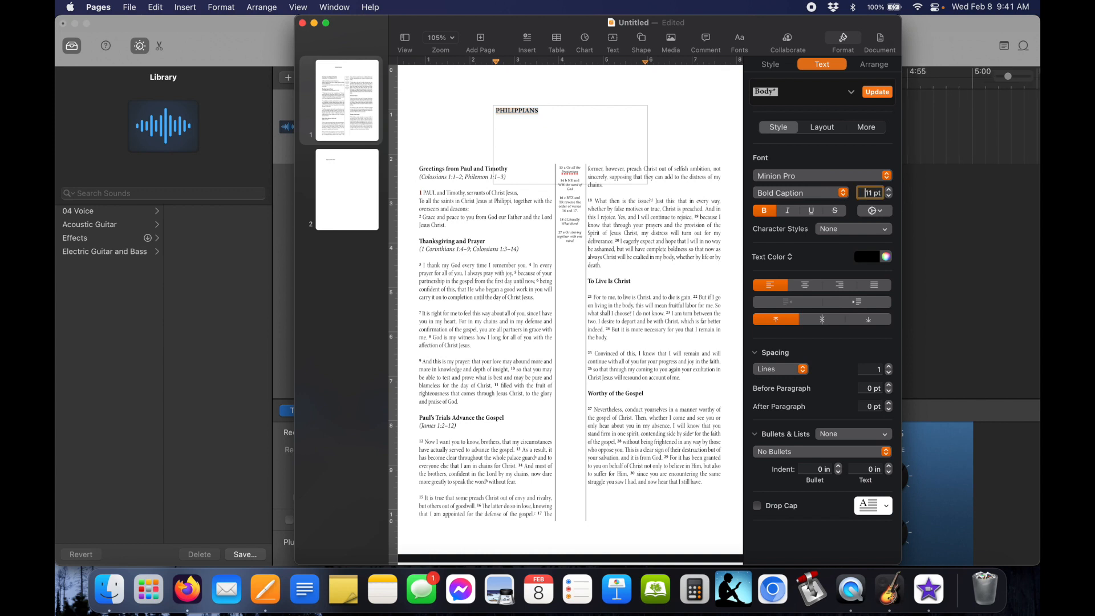
{"action": "type", "text": "50"}
{"action": "key", "text": "Return"}
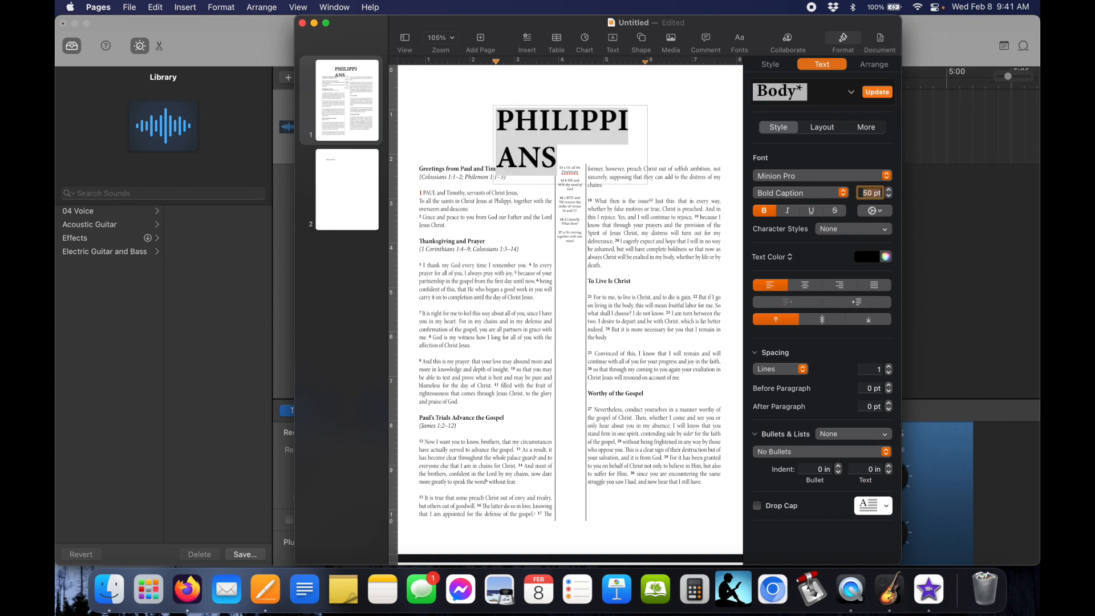
Widen the PHILIPPIANS text box to fit the title on one line, center it over the columns and reduce its height.
{"action": "left_click", "coordinate": [675, 130]}
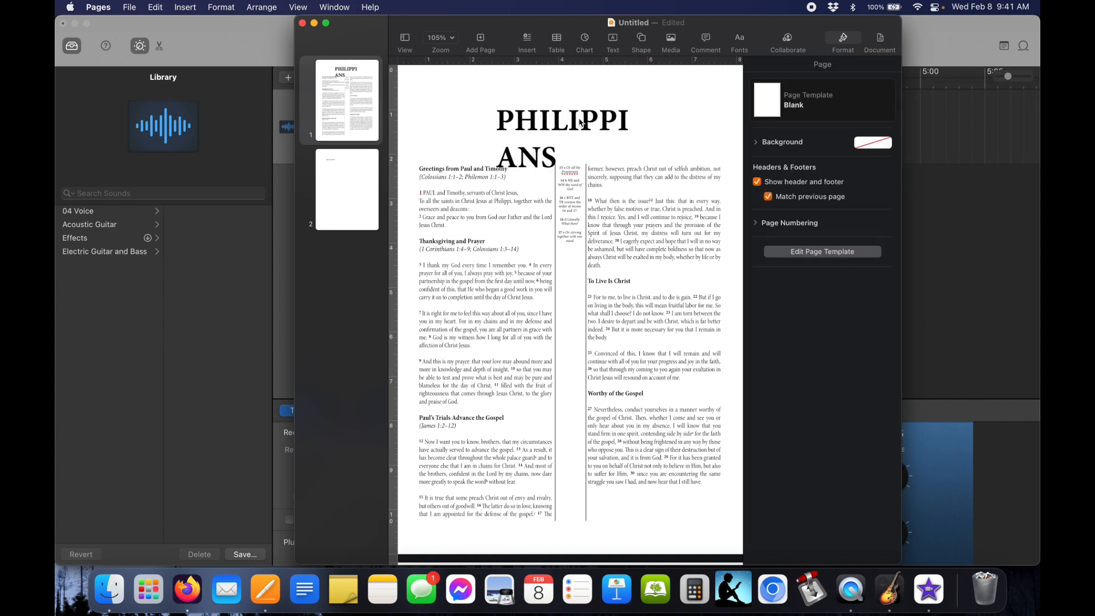
{"action": "left_click", "coordinate": [635, 136]}
{"action": "left_click_drag", "start_coordinate": [645, 143], "coordinate": [705, 144]}
{"action": "left_click_drag", "start_coordinate": [631, 115], "coordinate": [599, 131]}
{"action": "left_click_drag", "start_coordinate": [569, 192], "coordinate": [570, 152]}
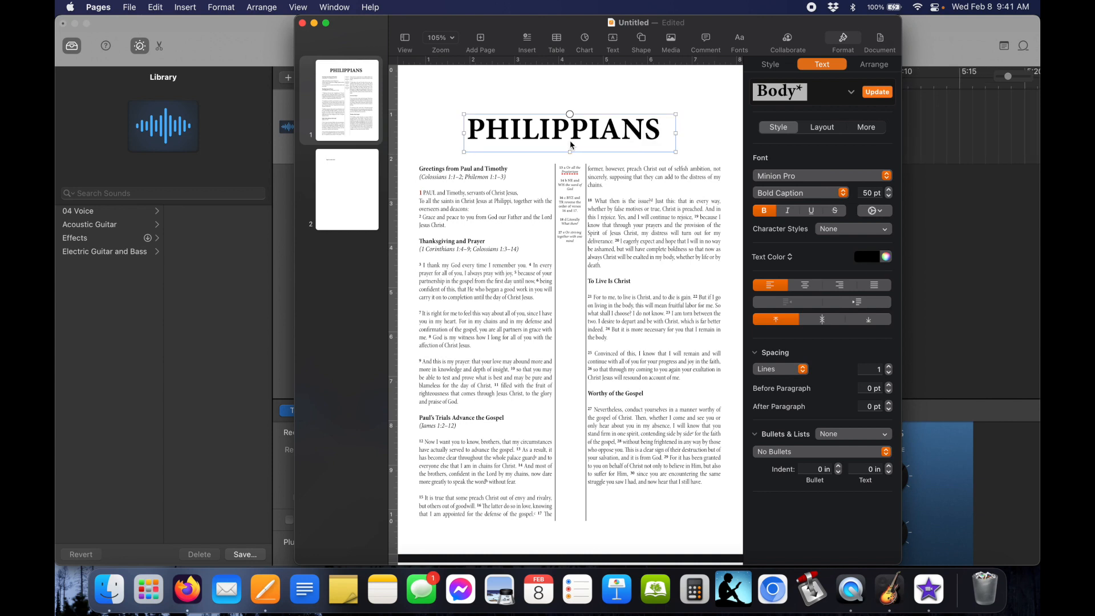
Center-align the PHILIPPIANS title within its text box and move the box slightly down toward the columns.
{"action": "key", "text": "Return"}
{"action": "key", "text": "super+a"}
{"action": "left_click", "coordinate": [805, 285]}
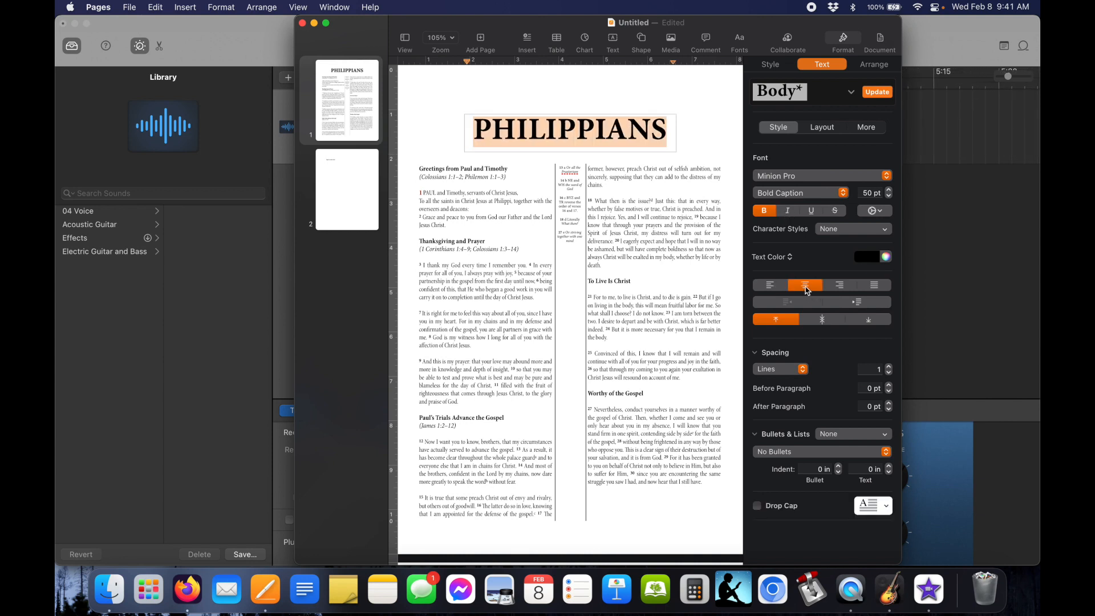
{"action": "left_click", "coordinate": [706, 132]}
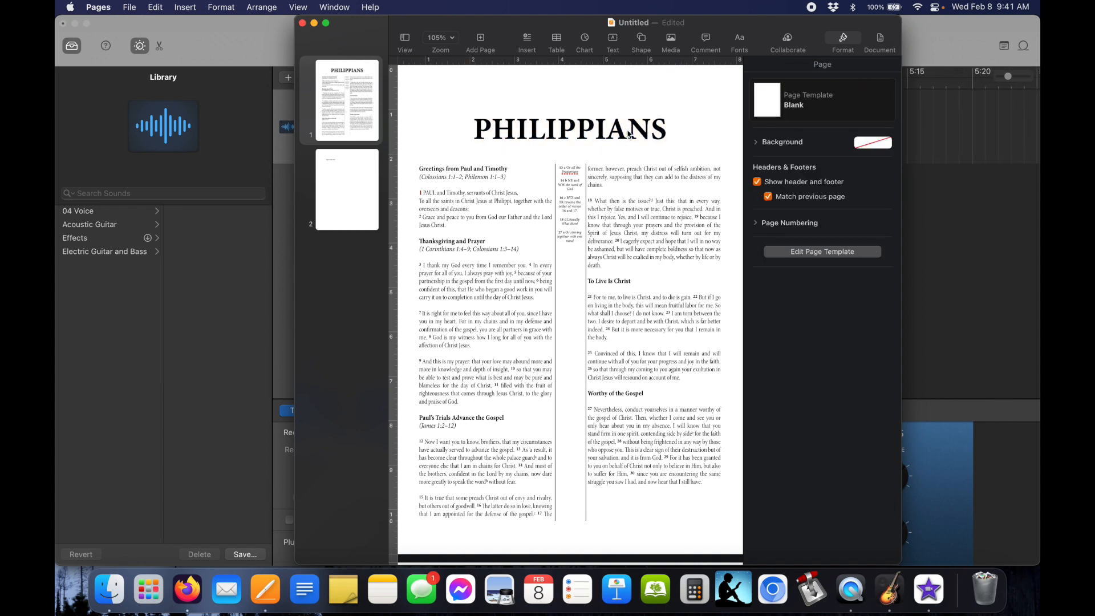
{"action": "left_click_drag", "start_coordinate": [629, 134], "coordinate": [587, 138]}
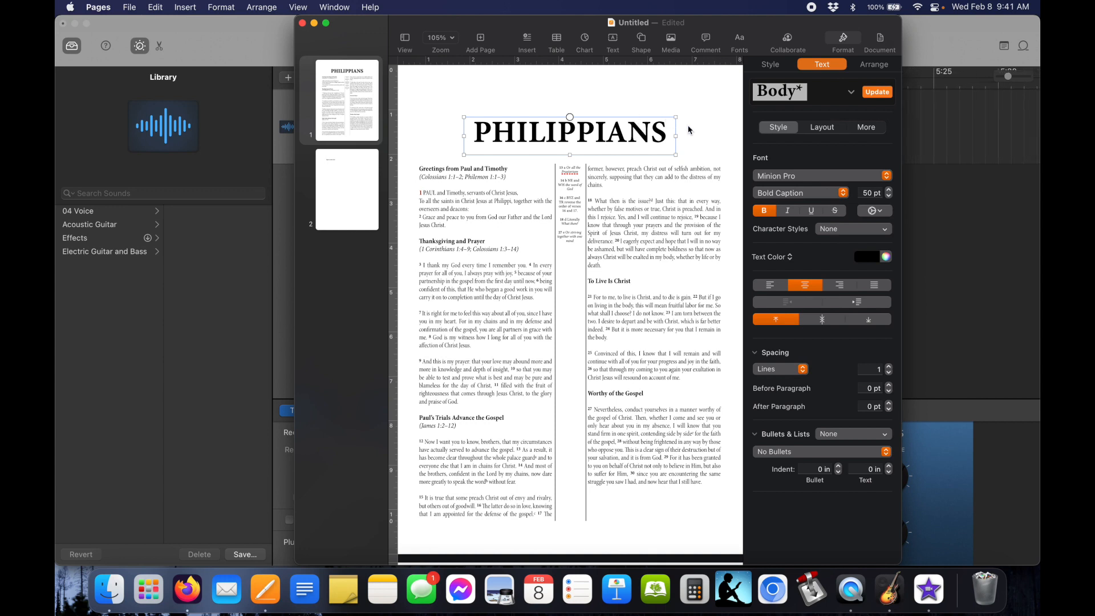
Duplicate the PHILIPPIANS title box, move the copy above the original and remove the bold from its text.
{"action": "left_click", "coordinate": [695, 139]}
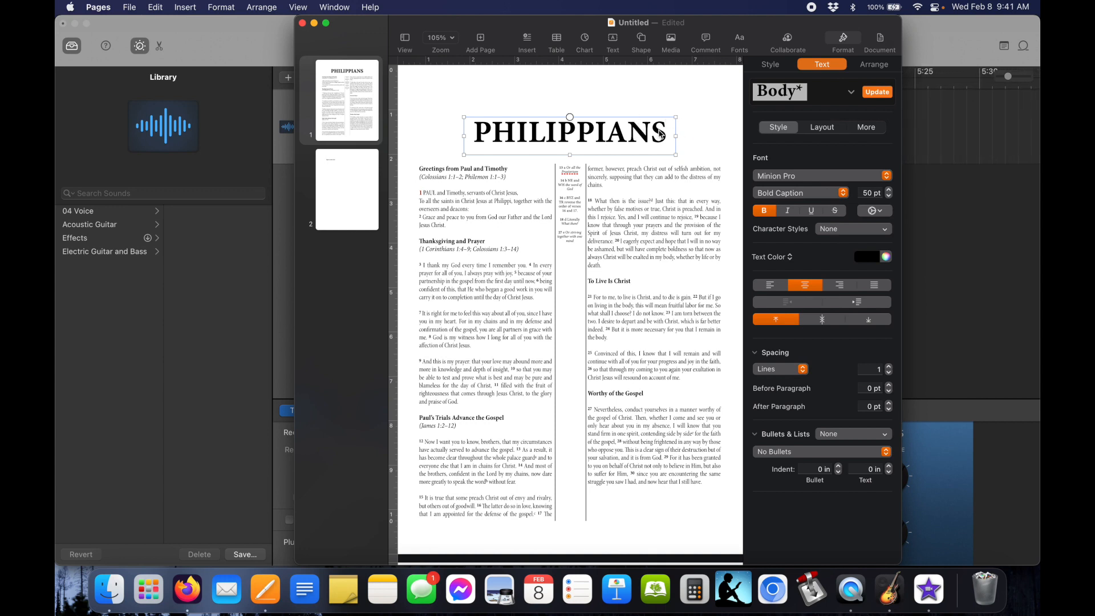
{"action": "left_click", "coordinate": [621, 134]}
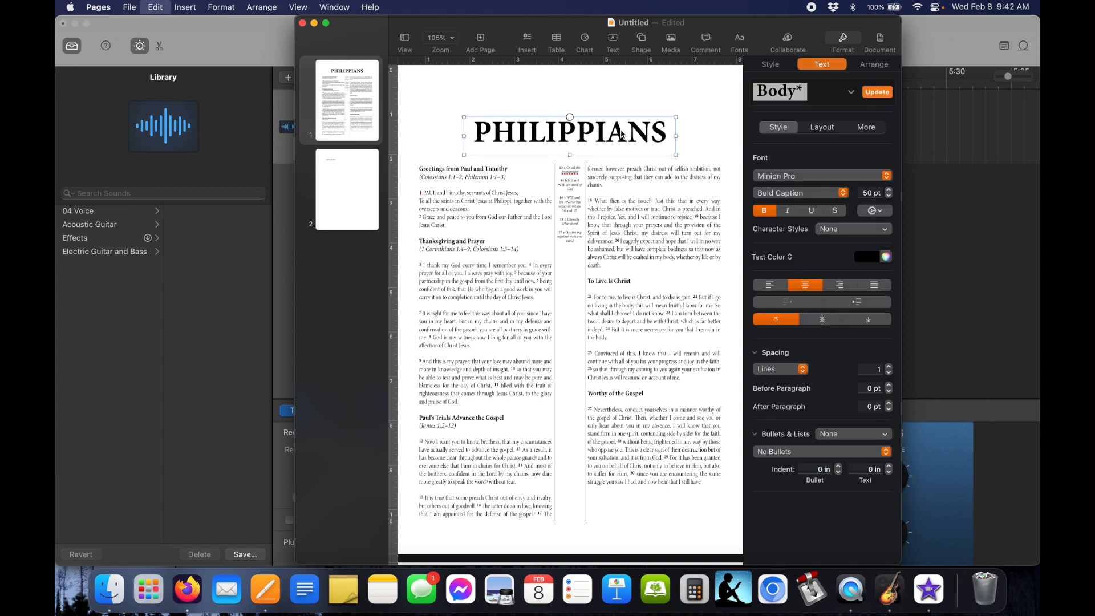
{"action": "key", "text": "super+d"}
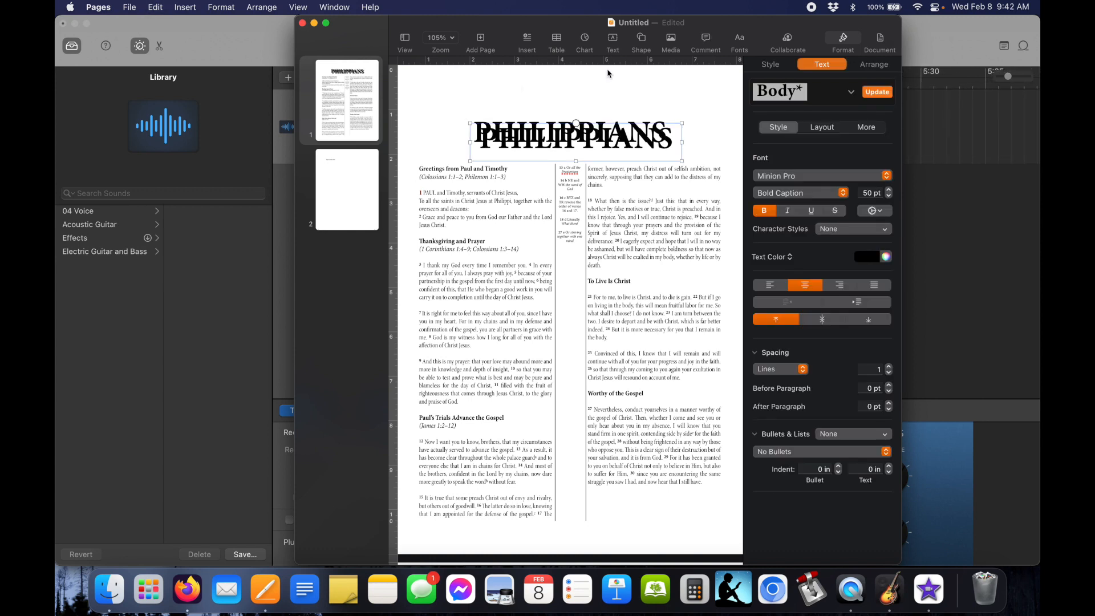
{"action": "left_click_drag", "start_coordinate": [577, 143], "coordinate": [574, 120]}
{"action": "double_click", "coordinate": [573, 117]}
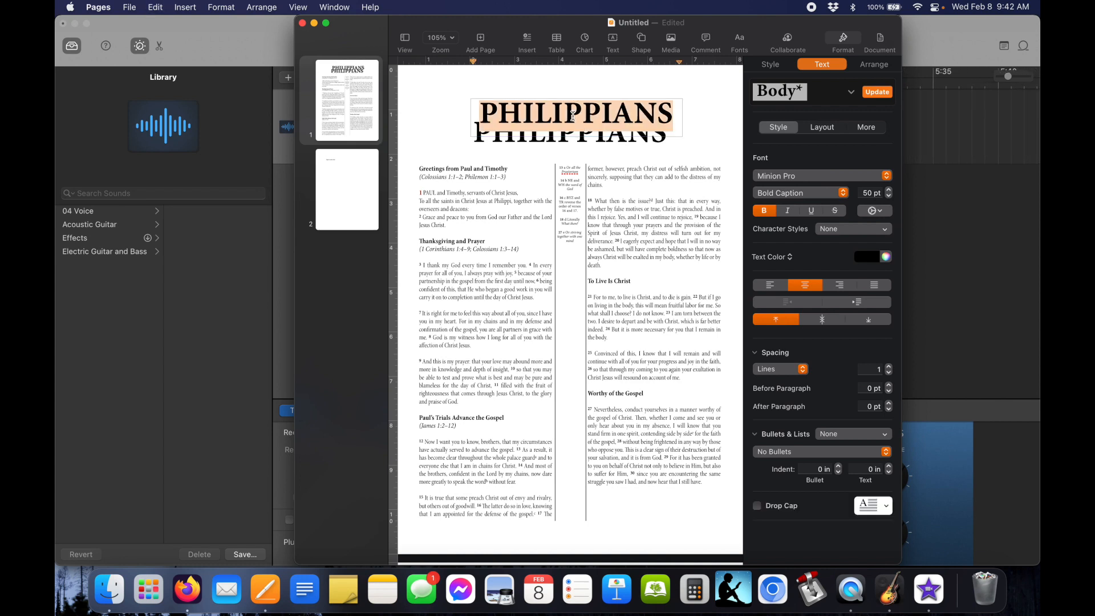
{"action": "key", "text": "super+b"}
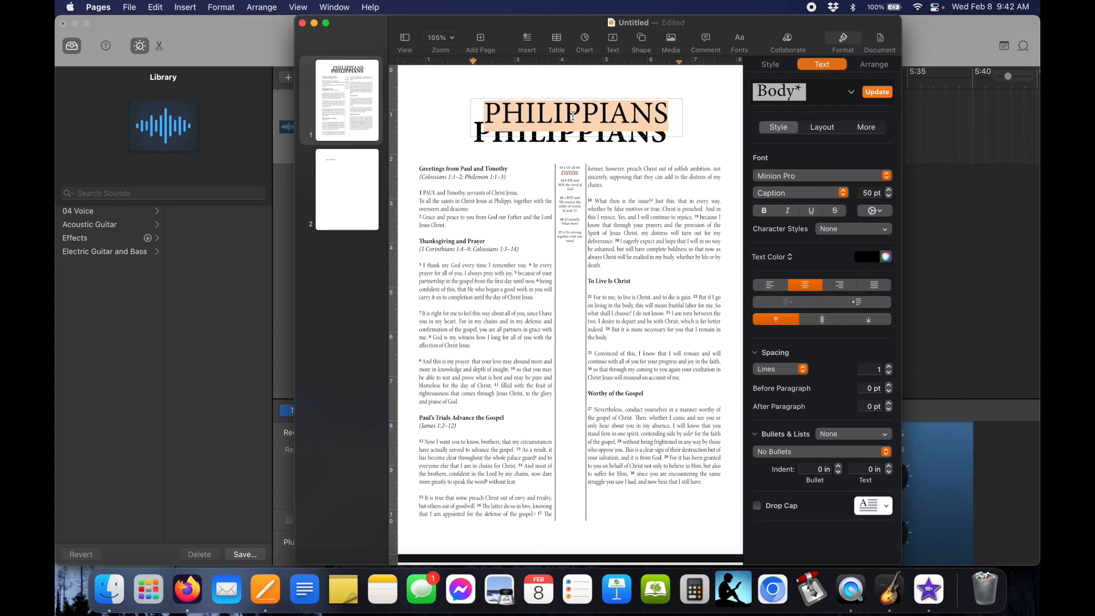
Replace the text in the duplicated title box with PAUL'S EPISTLE TO THE.
{"action": "type", "text": "PAUL'S EPI"}
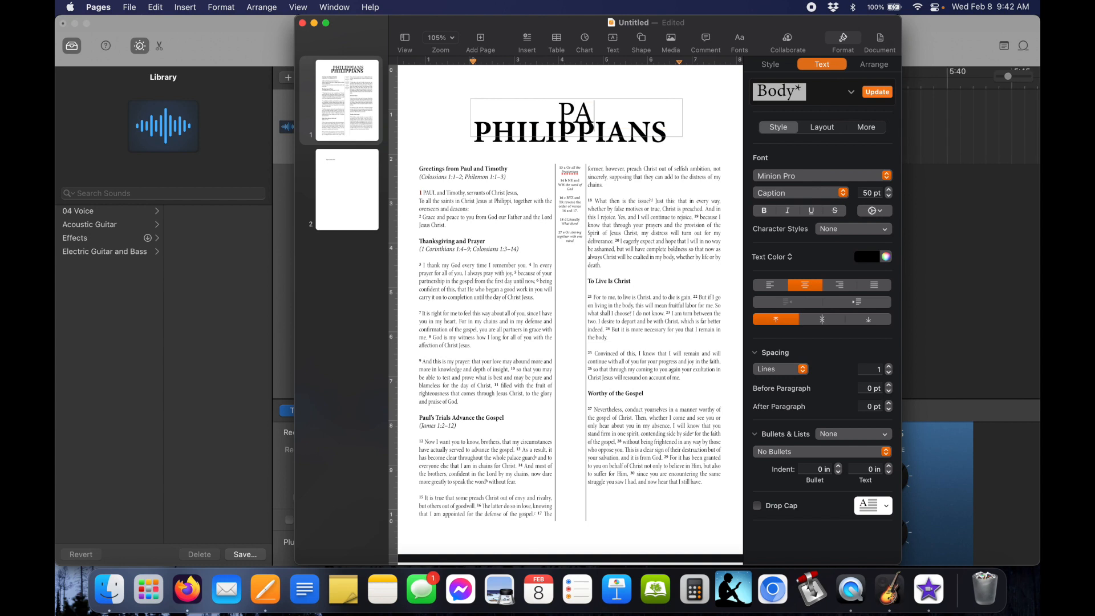
{"action": "key", "text": "BackSpace"}
{"action": "key", "text": "BackSpace"}
{"action": "key", "text": "BackSpace"}
{"action": "key", "text": "BackSpace"}
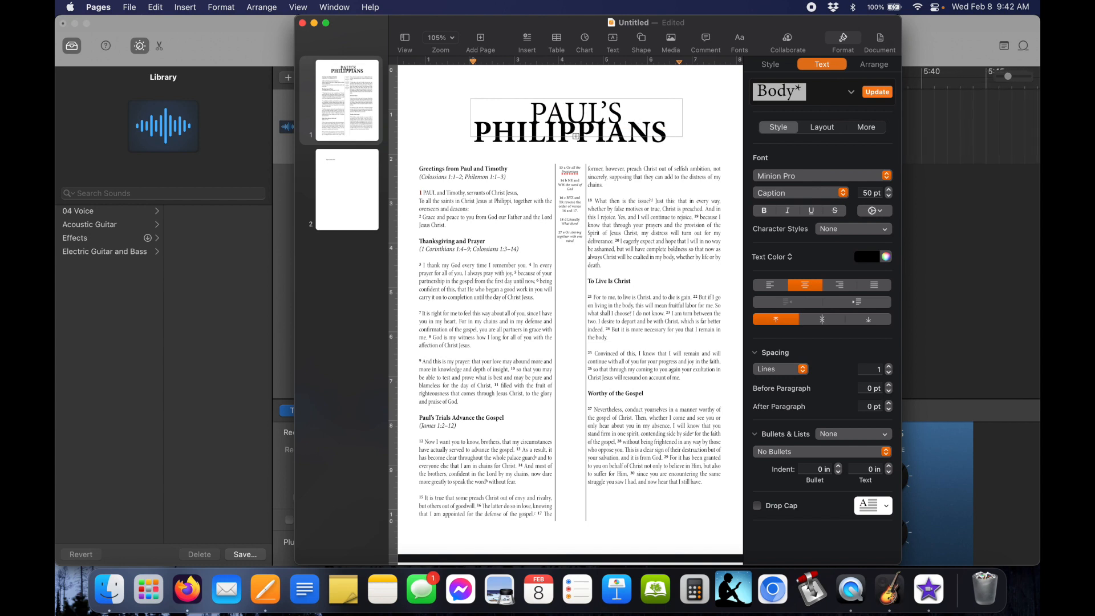
Set the PAUL'S EPISTLE TO THE line to 27 pt.
{"action": "key", "text": "super+shift+Left"}
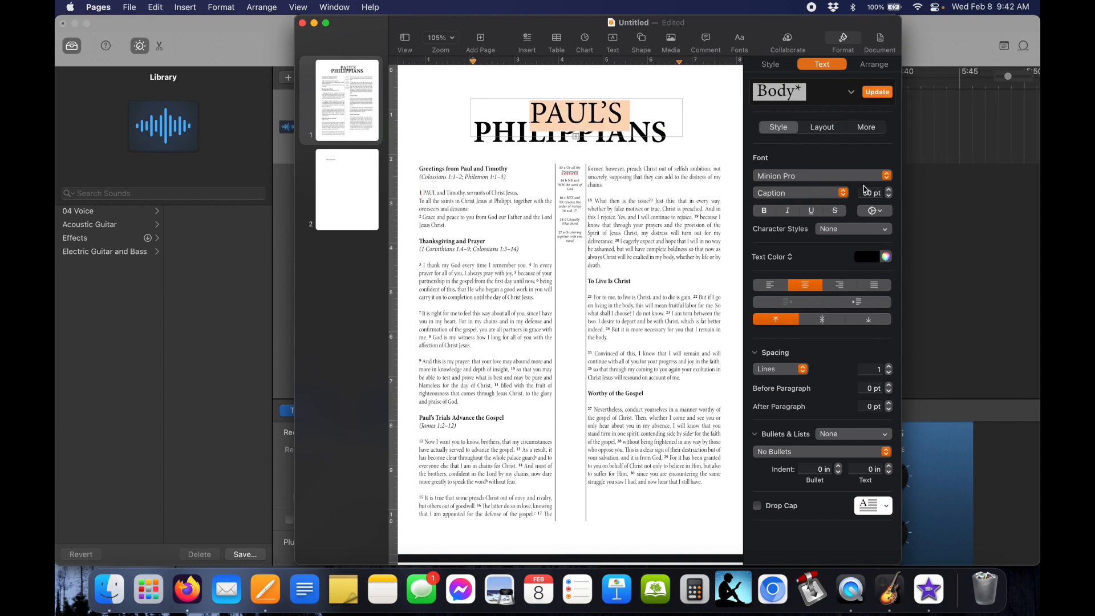
{"action": "left_click", "coordinate": [888, 190]}
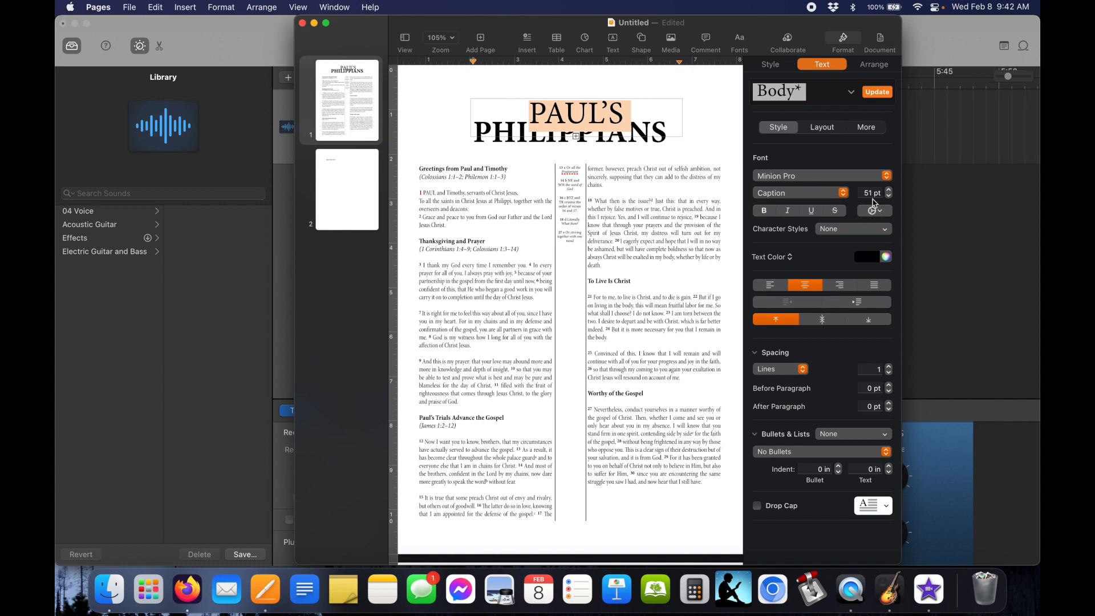
{"action": "left_click", "coordinate": [864, 192]}
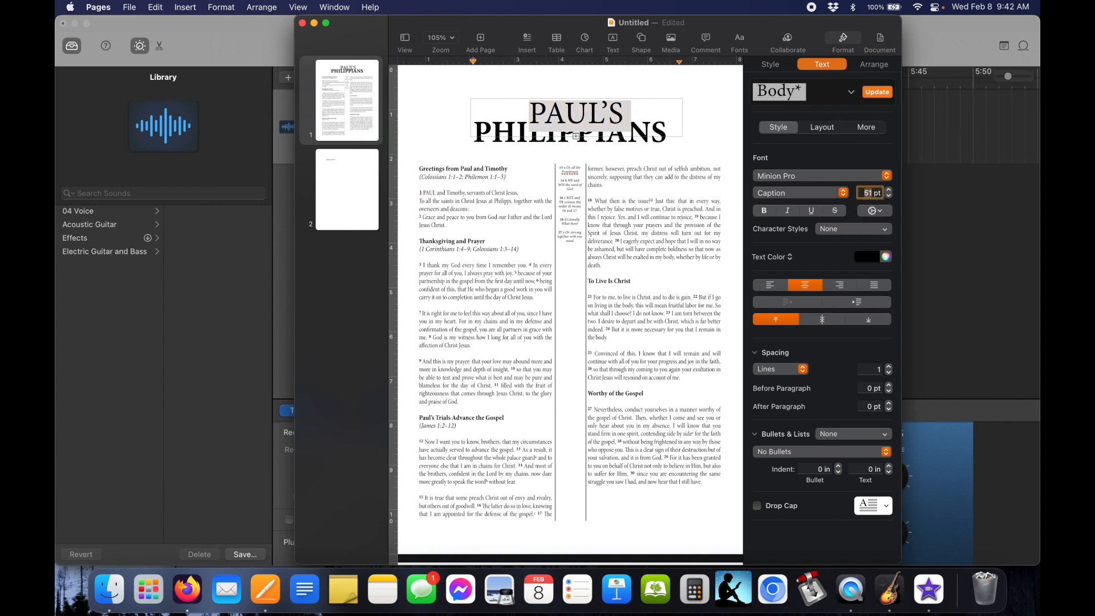
{"action": "key", "text": "Return"}
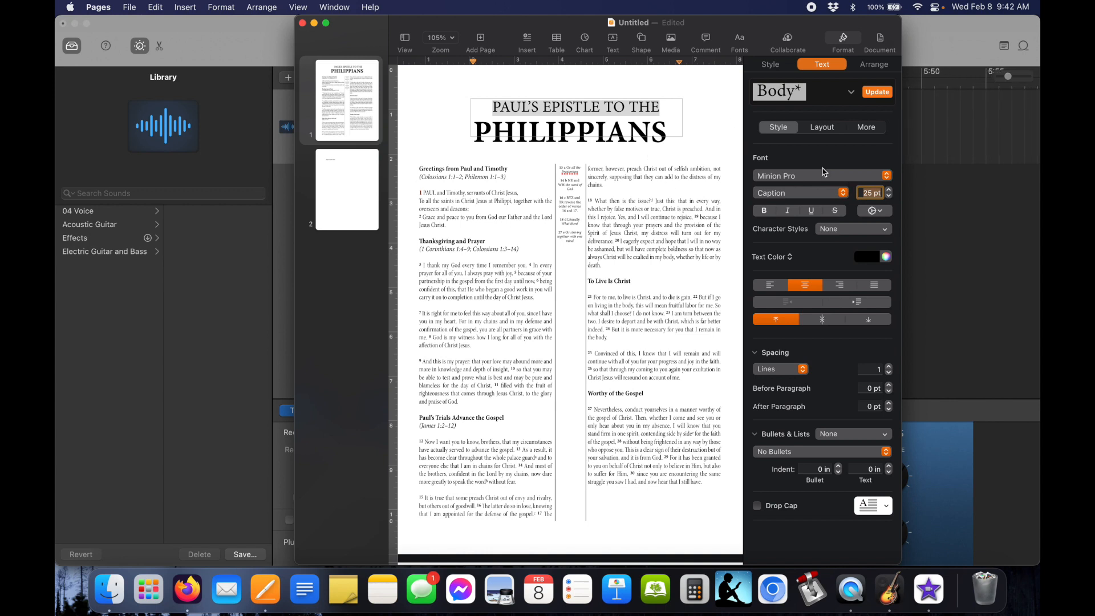
{"action": "left_click", "coordinate": [889, 191]}
{"action": "left_click", "coordinate": [888, 191]}
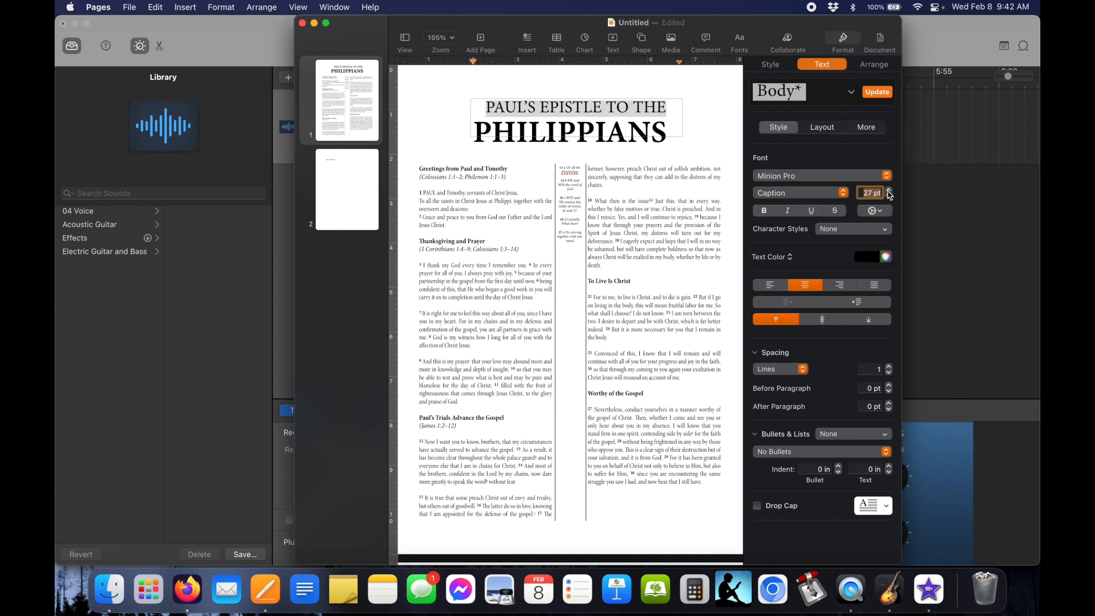
Align the PAUL'S EPISTLE TO THE box centrally above PHILIPPIANS, reduce its height and raise it slightly.
{"action": "left_click", "coordinate": [639, 114]}
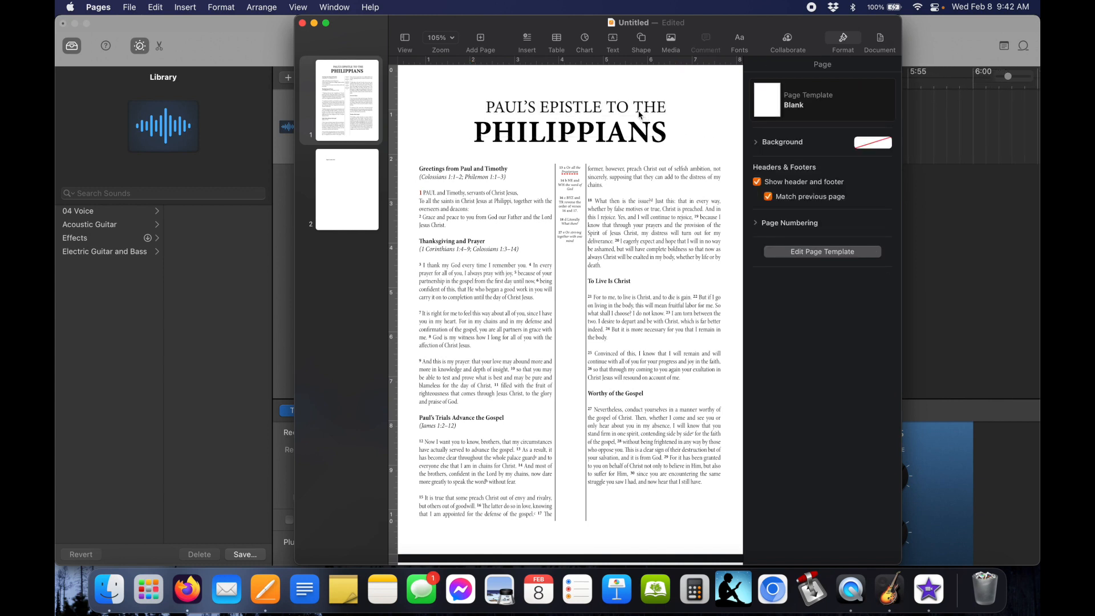
{"action": "left_click", "coordinate": [640, 114]}
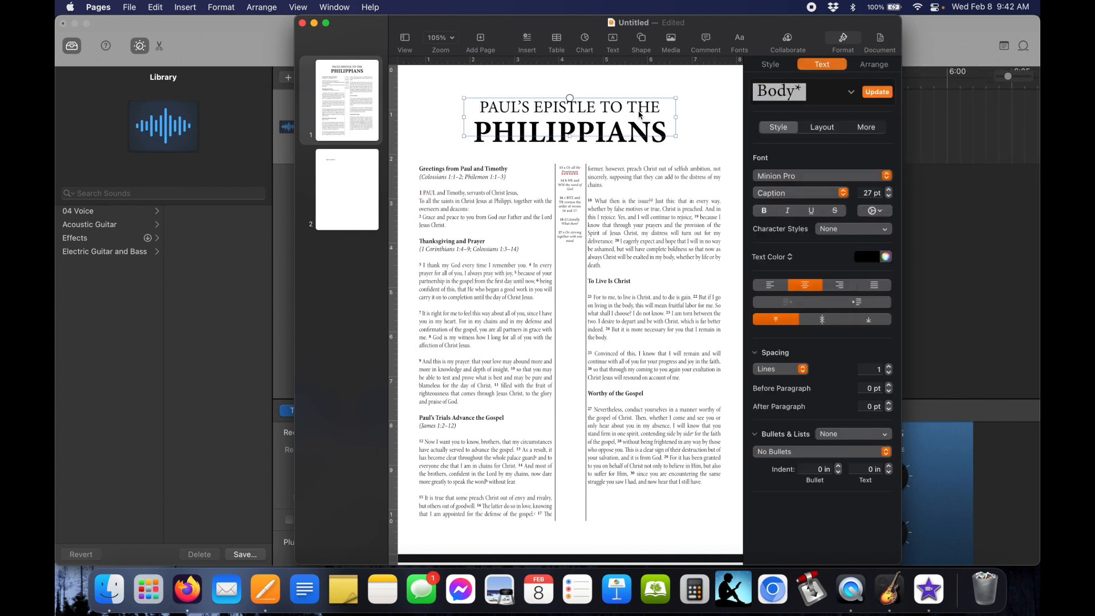
{"action": "left_click_drag", "start_coordinate": [570, 136], "coordinate": [587, 111]}
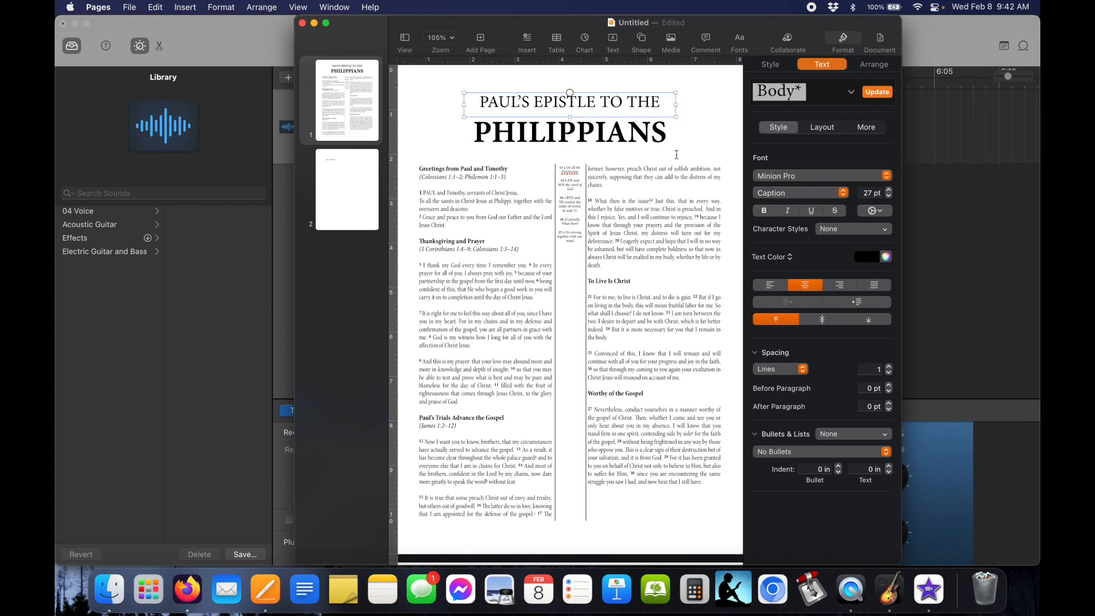
{"action": "key", "text": "Return"}
Change the typeface of the PHILIPPIANS title from Bold Caption to Minion Pro Bold Cond.
{"action": "left_click", "coordinate": [632, 144]}
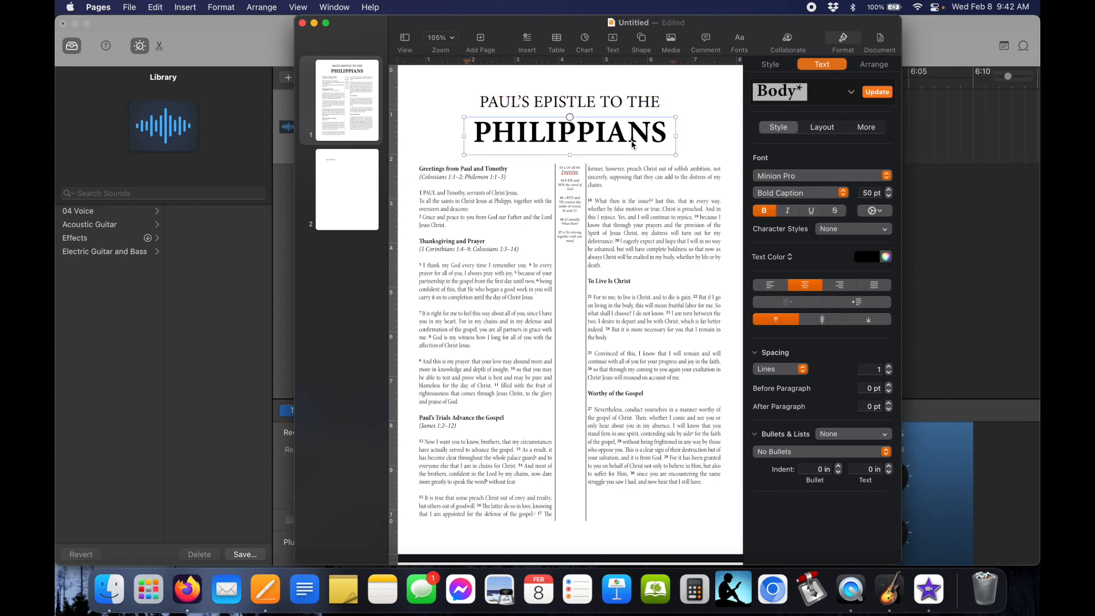
{"action": "left_click", "coordinate": [842, 197]}
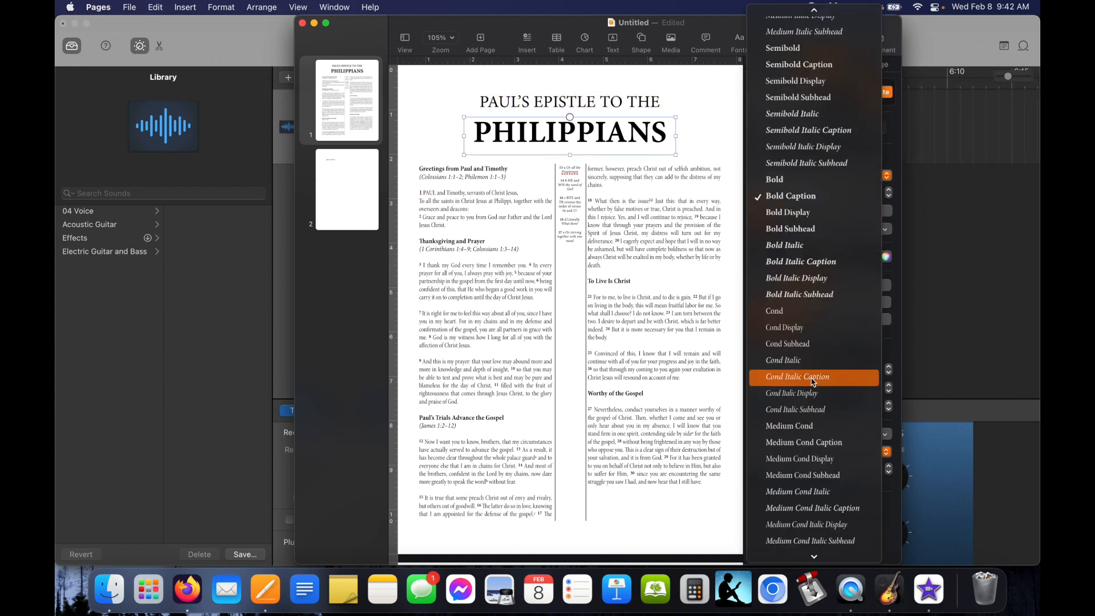
{"action": "scroll", "coordinate": [797, 439], "scroll_direction": "down", "scroll_amount": 3}
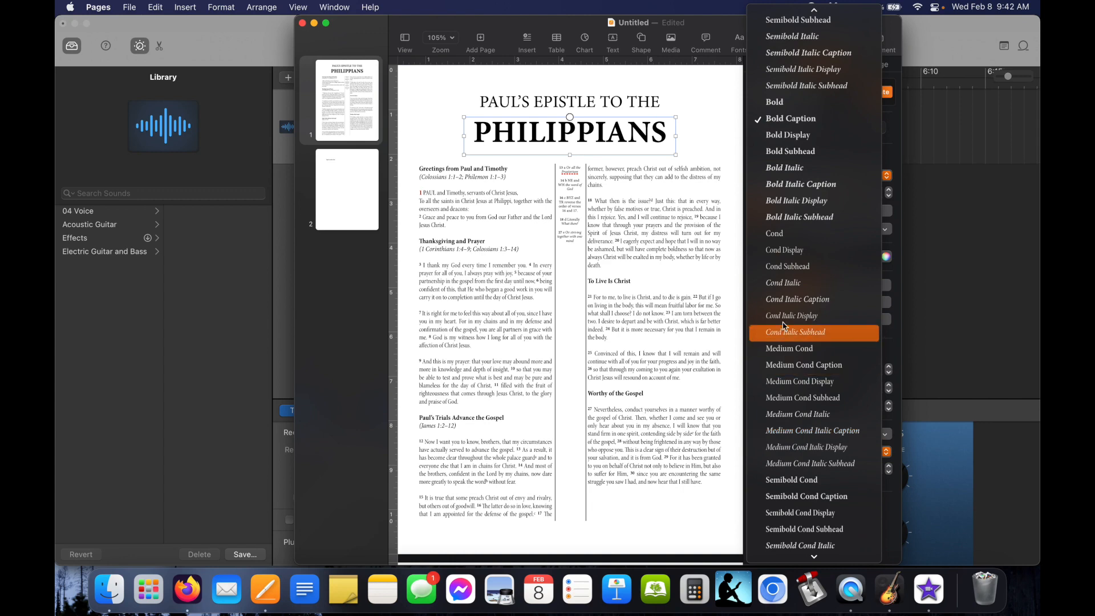
{"action": "scroll", "coordinate": [803, 472], "scroll_direction": "down", "scroll_amount": 2}
{"action": "scroll", "coordinate": [803, 472], "scroll_direction": "down", "scroll_amount": 5}
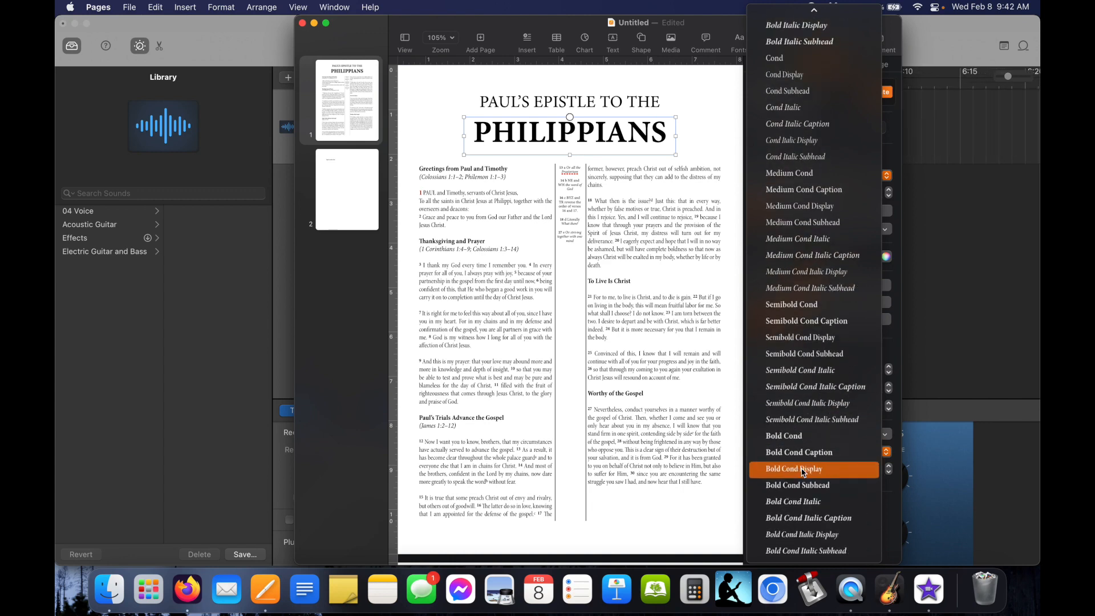
{"action": "left_click", "coordinate": [801, 437]}
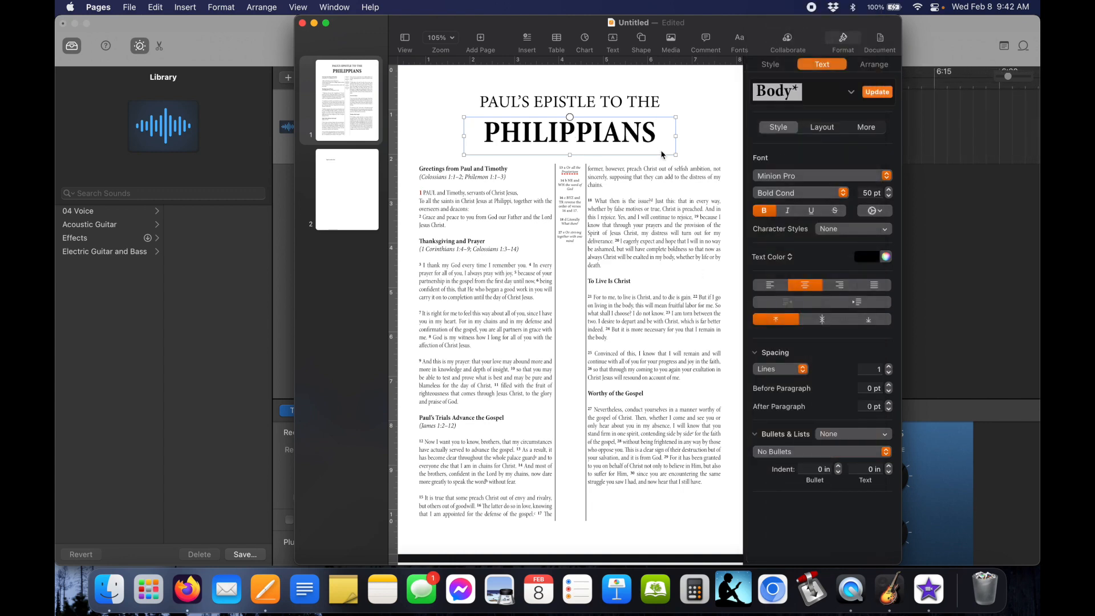
Change the typeface of the PAUL'S EPISTLE TO THE line to Minion Pro Cond.
{"action": "left_click", "coordinate": [632, 102]}
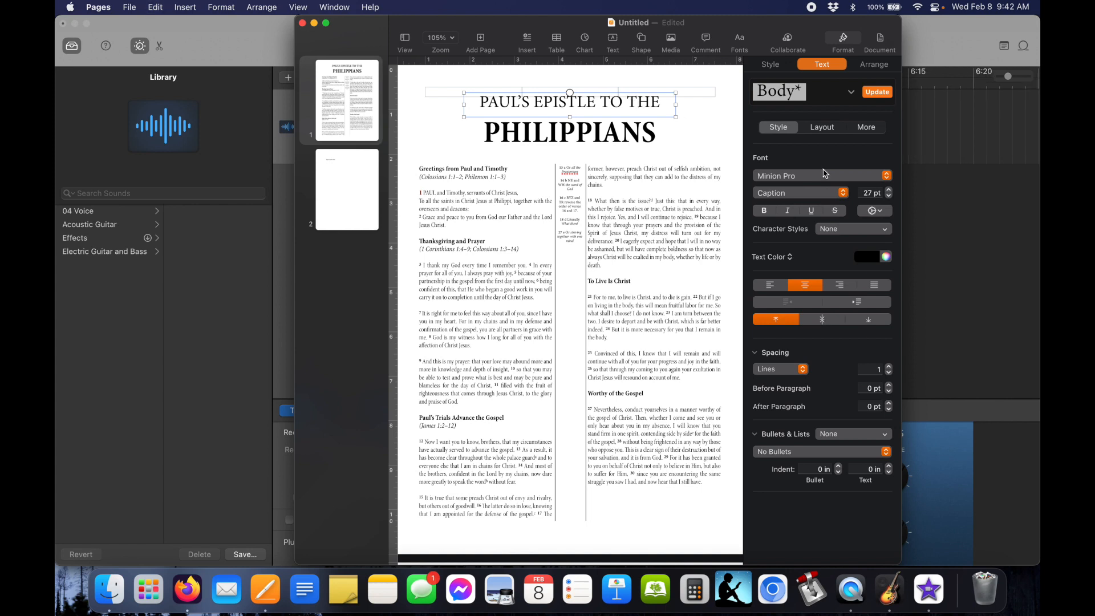
{"action": "left_click", "coordinate": [663, 113]}
{"action": "left_click", "coordinate": [687, 117]}
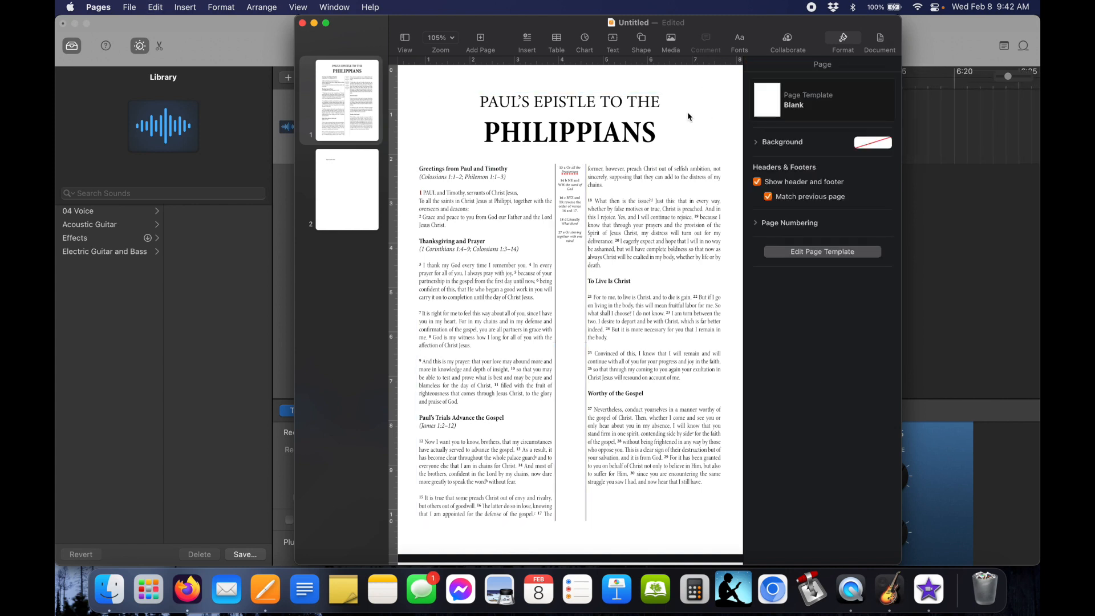
{"action": "left_click", "coordinate": [641, 107]}
{"action": "key", "text": "super+a"}
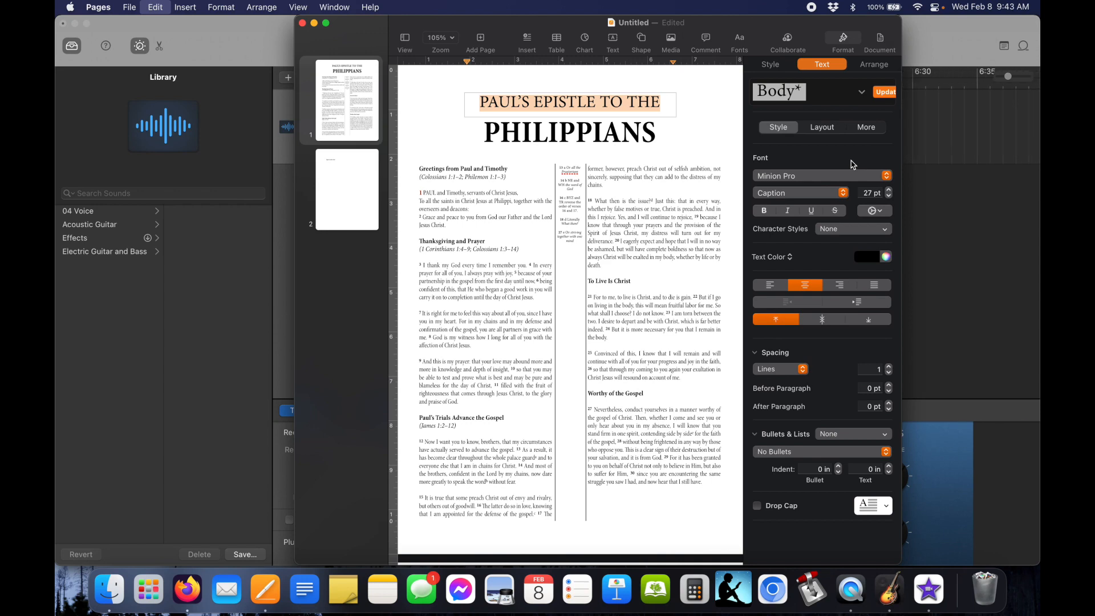
{"action": "left_click", "coordinate": [853, 174]}
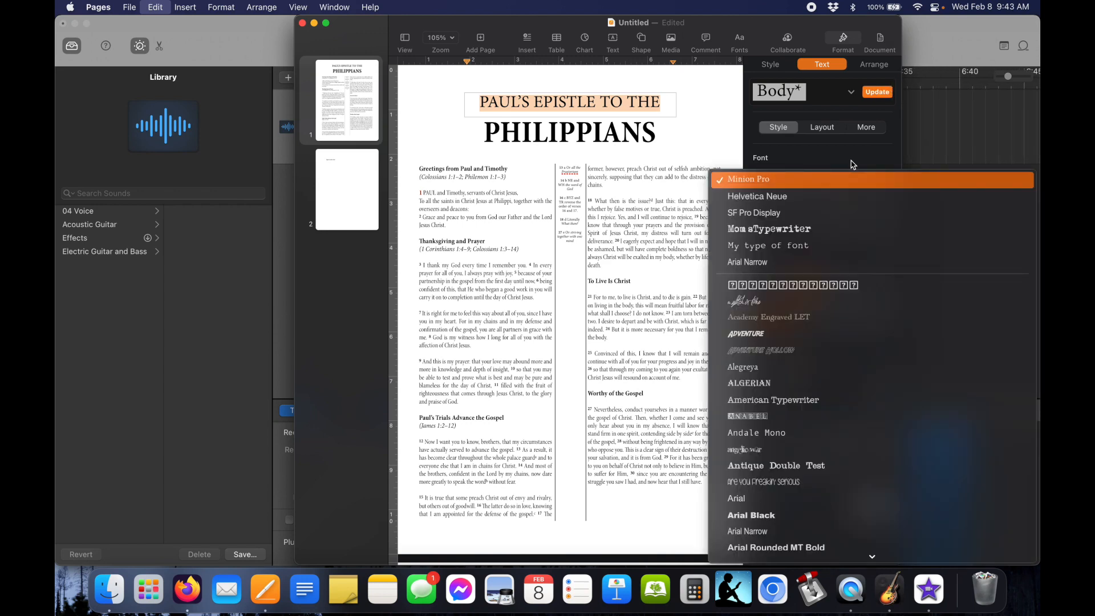
{"action": "left_click", "coordinate": [853, 164]}
{"action": "left_click", "coordinate": [836, 196]}
{"action": "scroll", "coordinate": [797, 400], "scroll_direction": "down", "scroll_amount": 5}
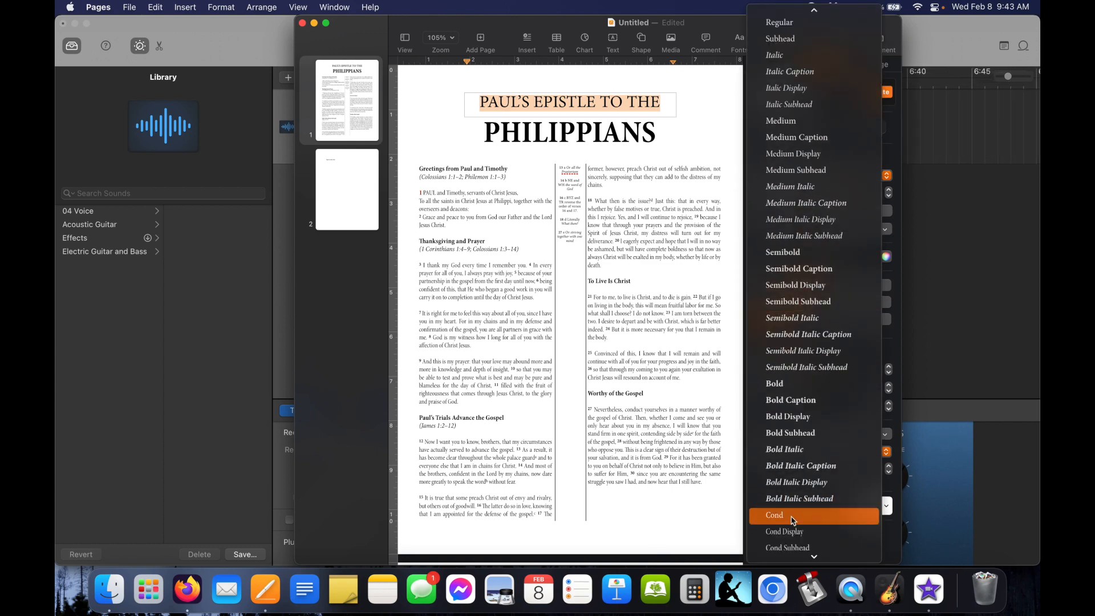
{"action": "left_click", "coordinate": [792, 516]}
{"action": "left_click", "coordinate": [702, 142]}
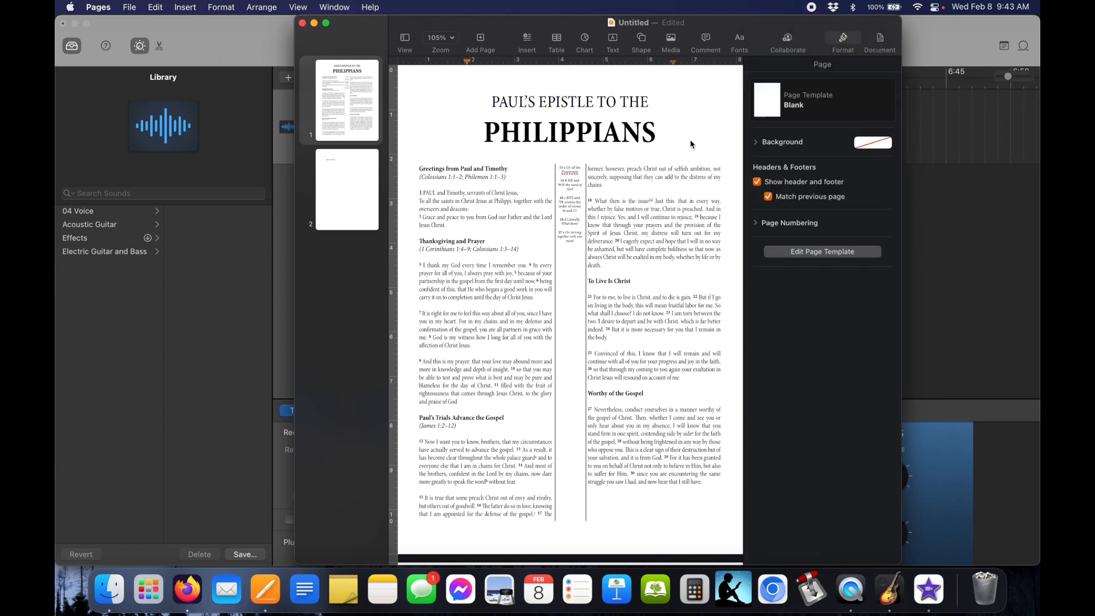
Lower the PAUL'S EPISTLE TO THE box so it sits just above PHILIPPIANS.
{"action": "left_click", "coordinate": [629, 117]}
{"action": "left_click_drag", "start_coordinate": [629, 117], "coordinate": [633, 122]}
{"action": "left_click", "coordinate": [693, 132]}
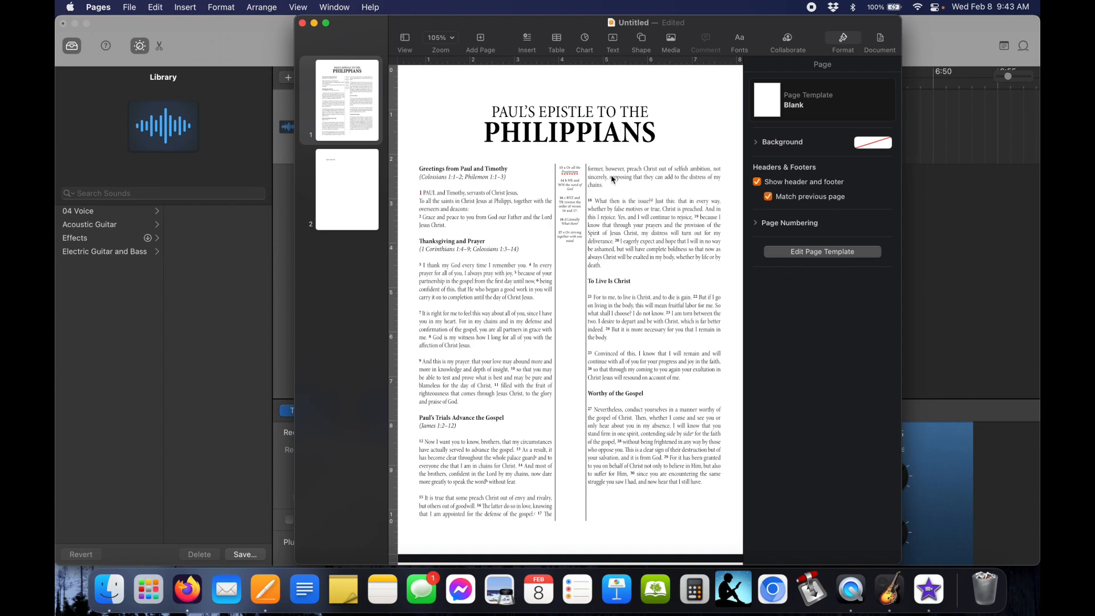
Switch to the HOLMAN BSB sample document and examine its page header and title layout.
{"action": "scroll", "coordinate": [611, 174], "scroll_direction": "down", "scroll_amount": 3}
{"action": "key", "text": "ctrl+Up"}
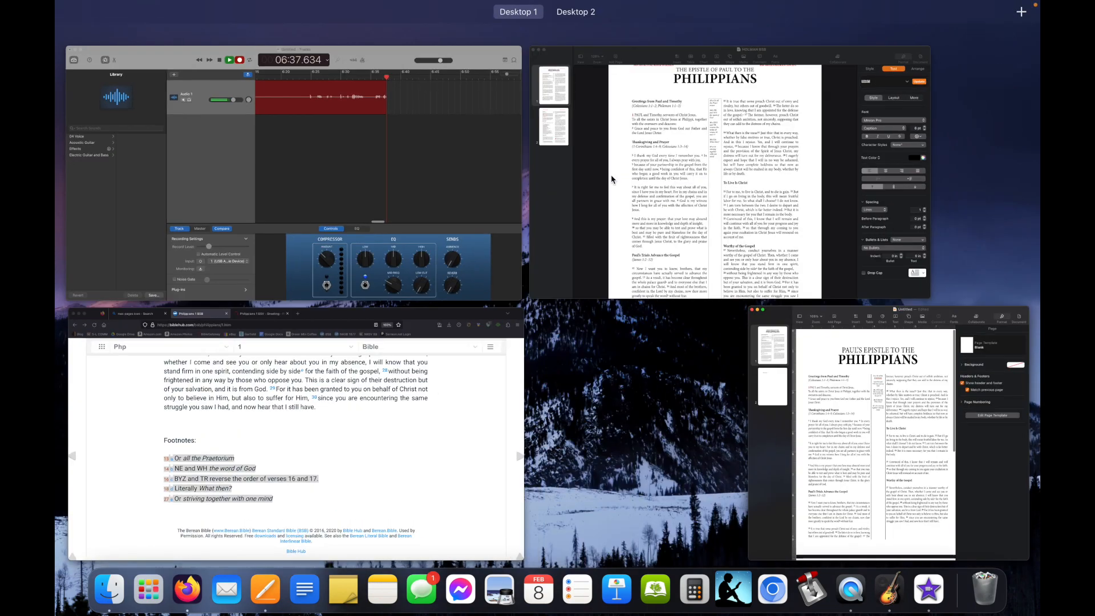
{"action": "left_click", "coordinate": [559, 188]}
{"action": "scroll", "coordinate": [570, 190], "scroll_direction": "down", "scroll_amount": 8}
{"action": "scroll", "coordinate": [599, 193], "scroll_direction": "up", "scroll_amount": 10}
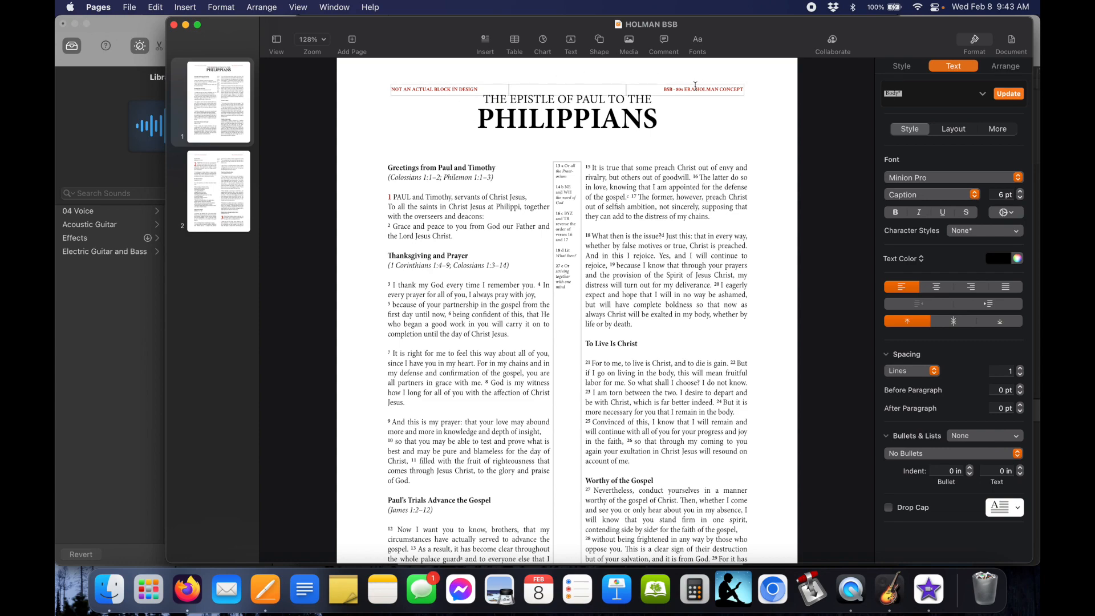
Return to the Untitled document and enter NOT AN ACTUAL TEXTBLOCK in the first header field.
{"action": "key", "text": "ctrl+Up"}
{"action": "left_click", "coordinate": [843, 121]}
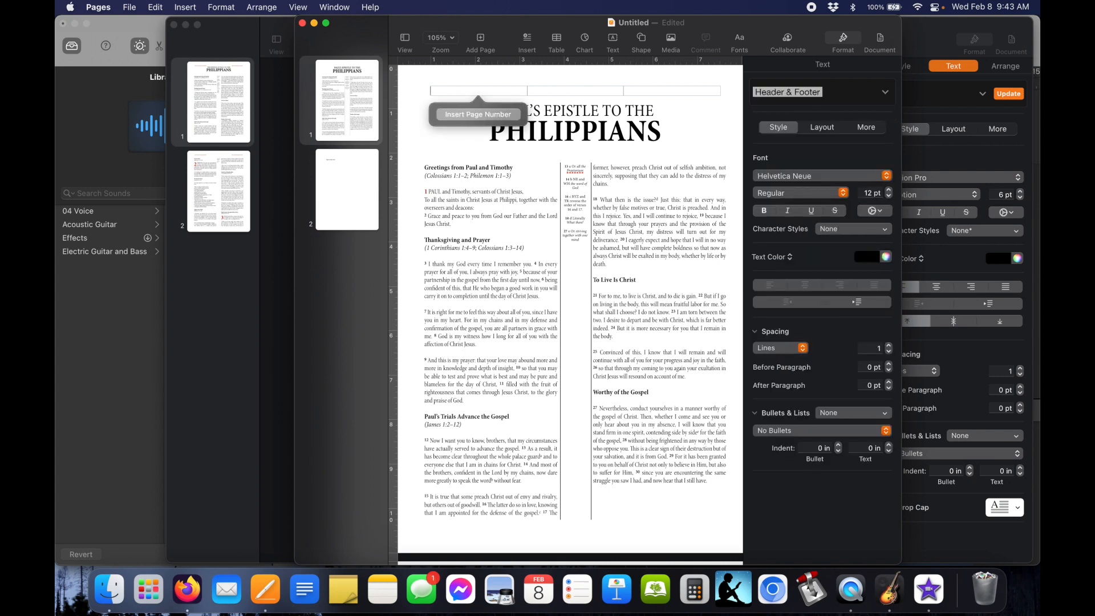
{"action": "type", "text": "not an actual"}
{"action": "key", "text": "super+a"}
{"action": "type", "text": "NOT AN ACT"}
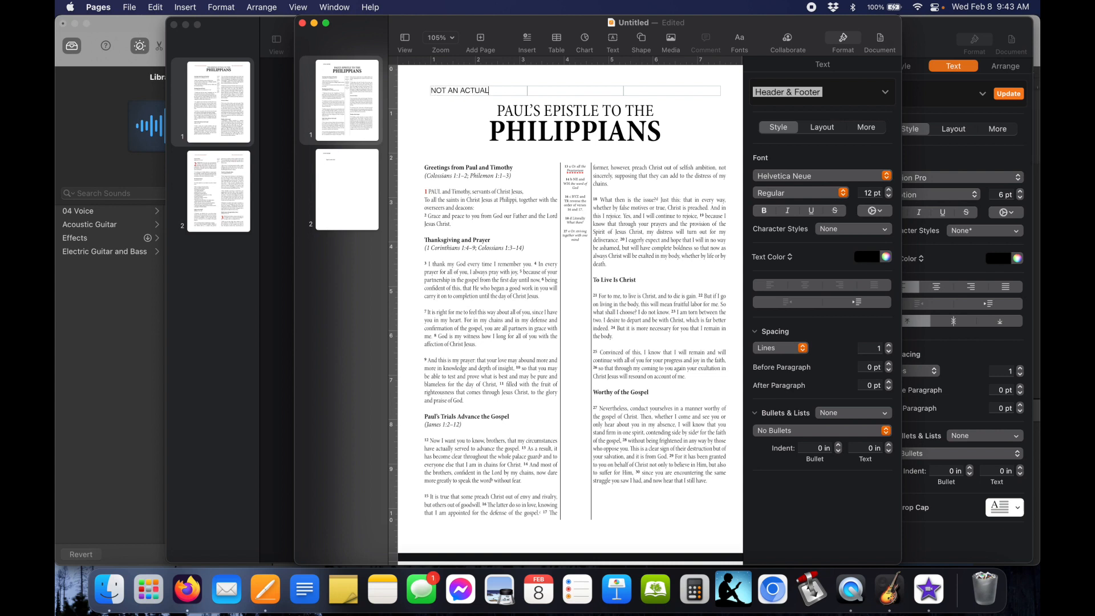
{"action": "type", "text": "UAL TEXTBLOCK"}
Make the NOT AN ACTUAL TEXTBLOCK header text bold.
{"action": "key", "text": "super+a"}
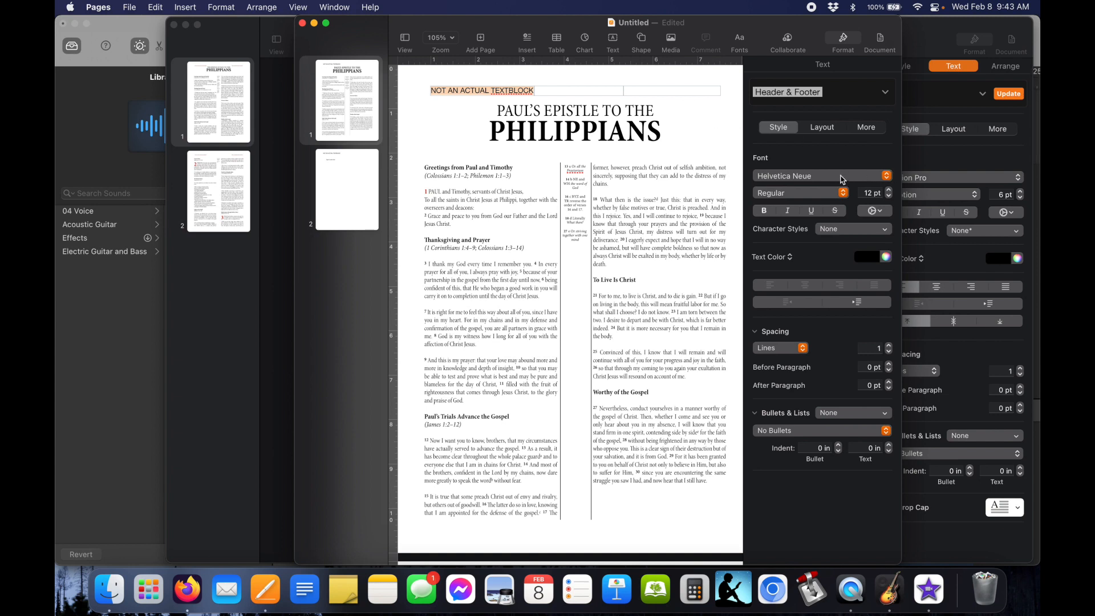
{"action": "left_click", "coordinate": [843, 192]}
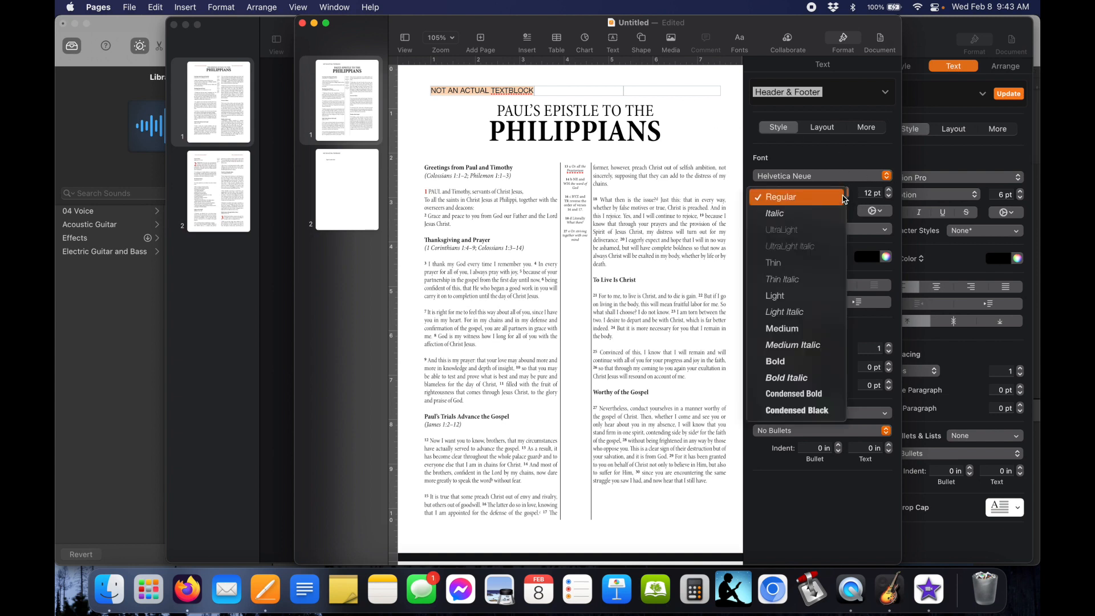
{"action": "left_click", "coordinate": [799, 361]}
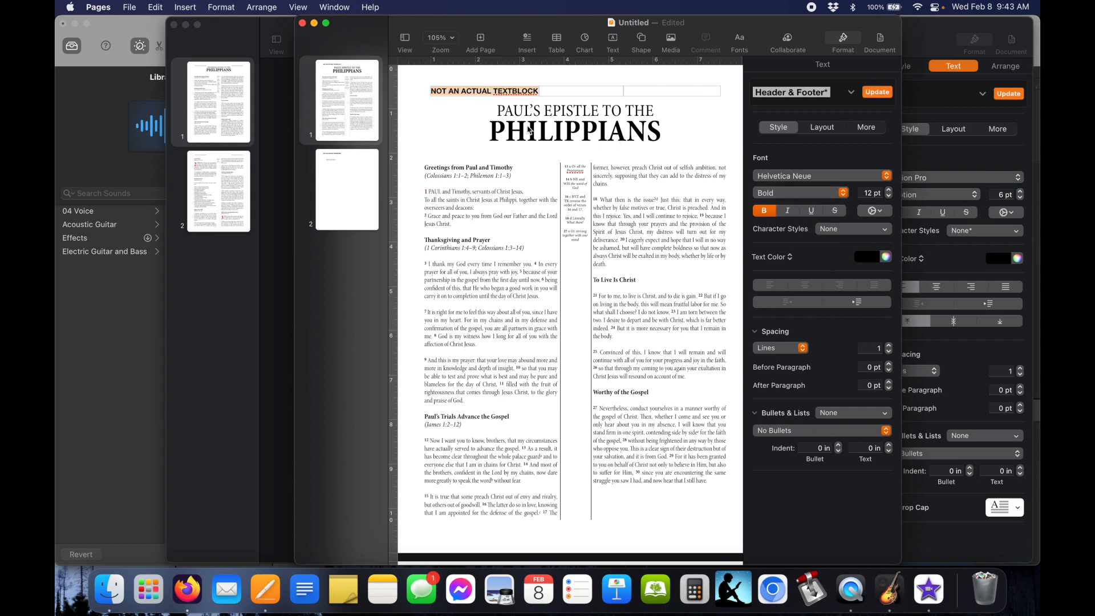
{"action": "left_click", "coordinate": [524, 90]}
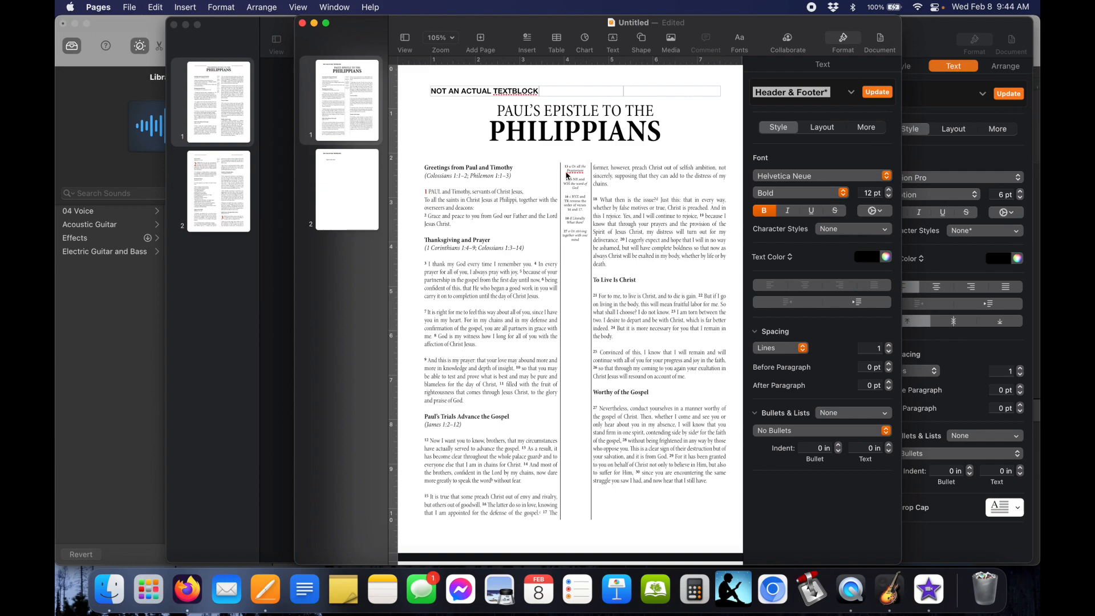
Review the finished page layout and examine the formats available for exporting the document.
{"action": "scroll", "coordinate": [566, 175], "scroll_direction": "up", "scroll_amount": 5}
{"action": "scroll", "coordinate": [566, 175], "scroll_direction": "down", "scroll_amount": 3}
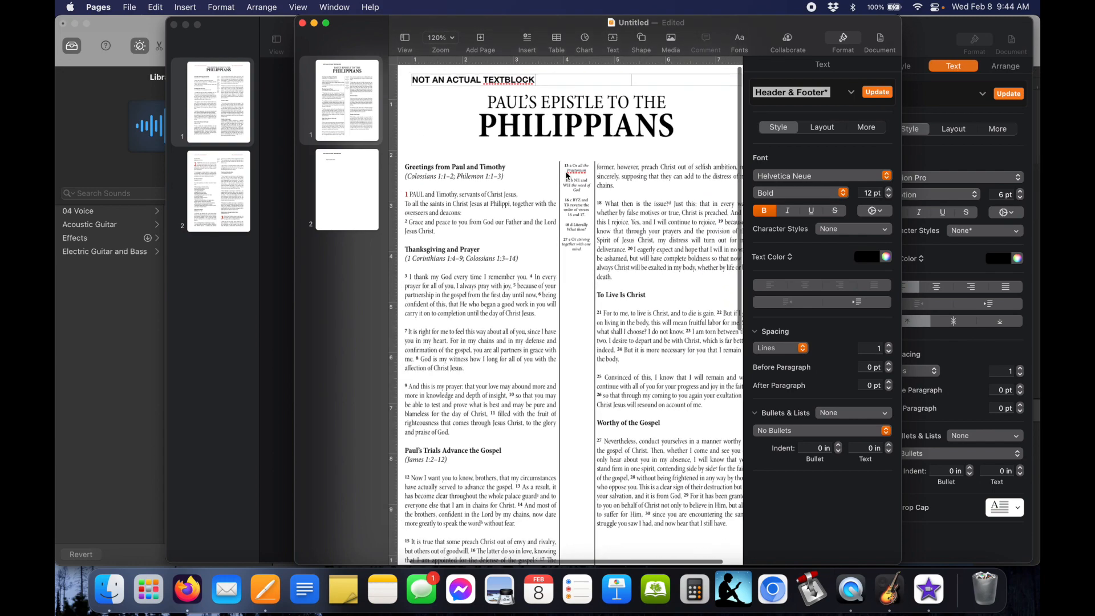
{"action": "scroll", "coordinate": [567, 175], "scroll_direction": "down", "scroll_amount": 5}
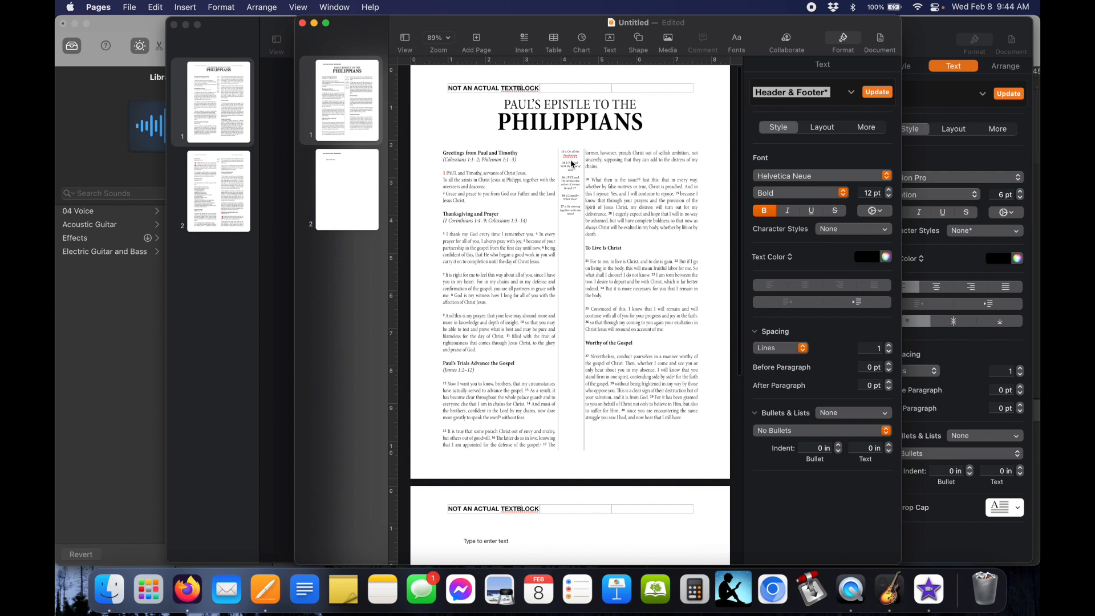
{"action": "left_click", "coordinate": [129, 7]}
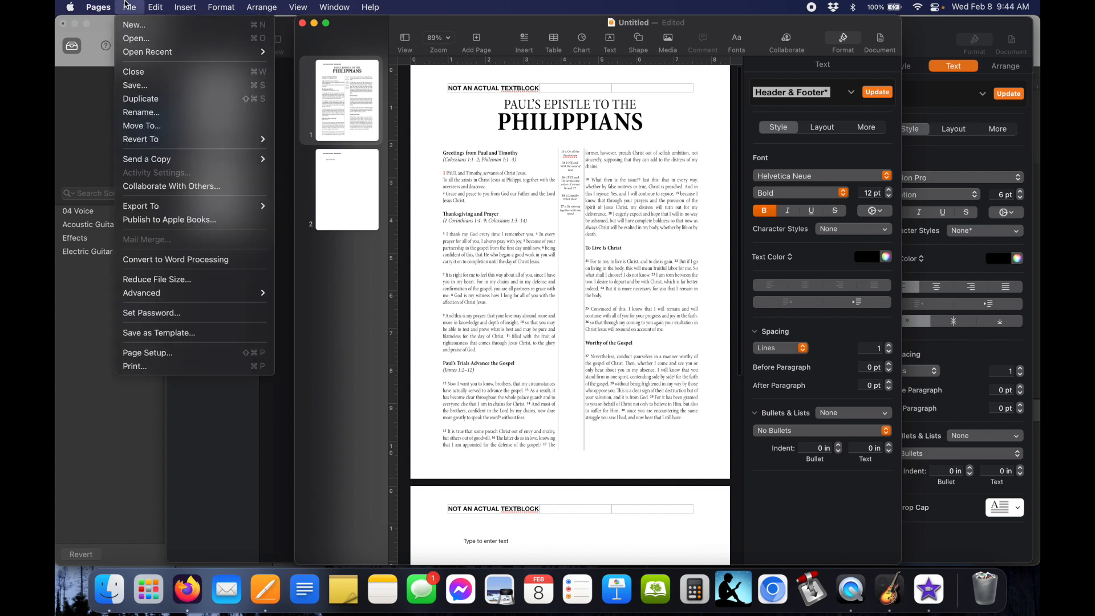
{"action": "mouse_move", "coordinate": [154, 52]}
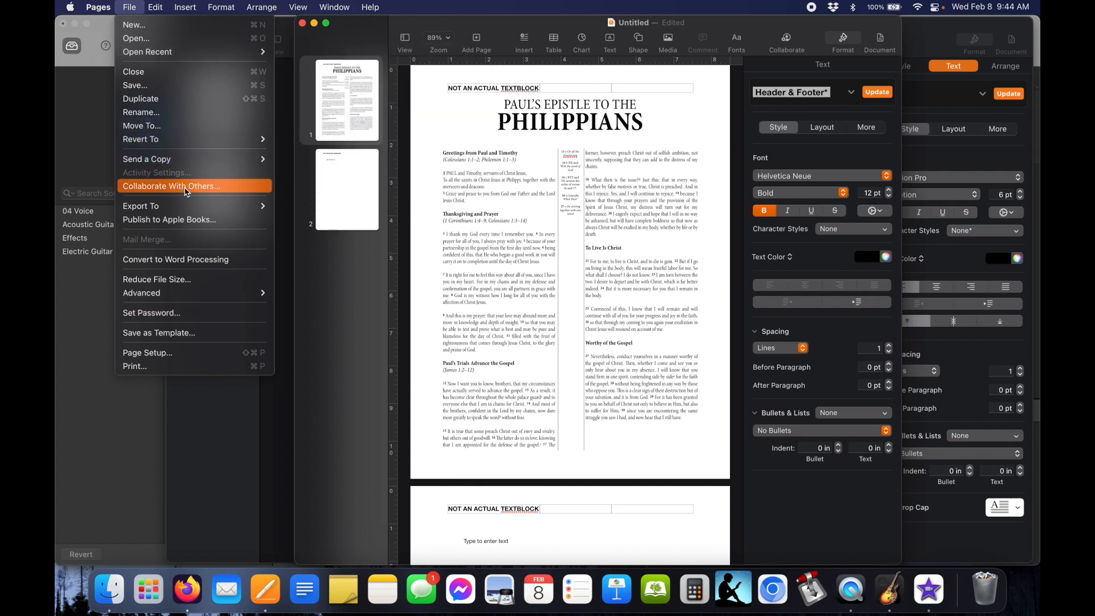
{"action": "mouse_move", "coordinate": [179, 206]}
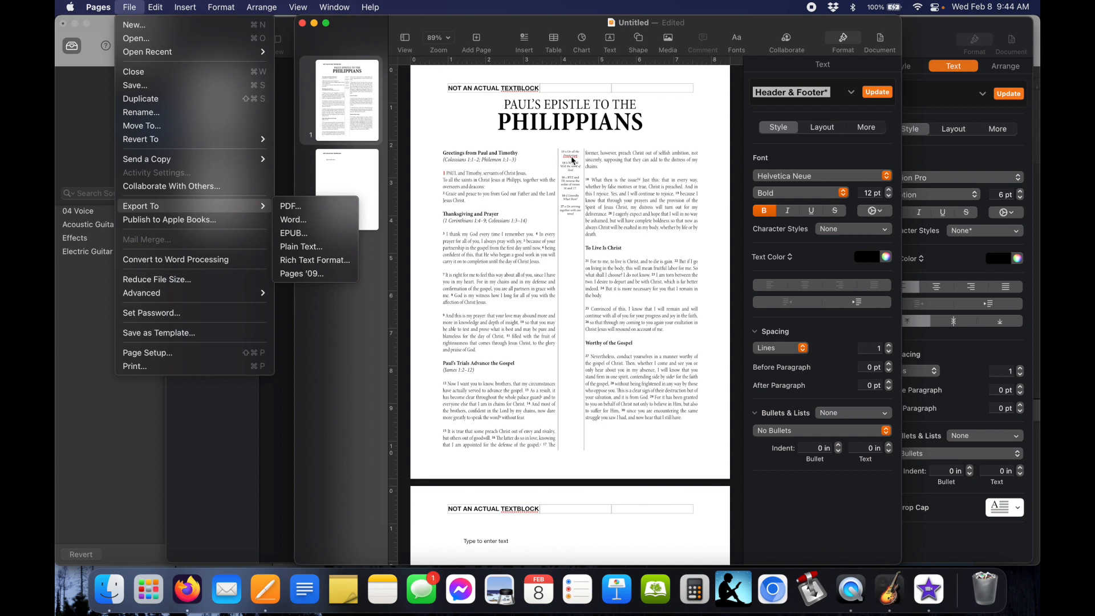
{"action": "left_click", "coordinate": [594, 174]}
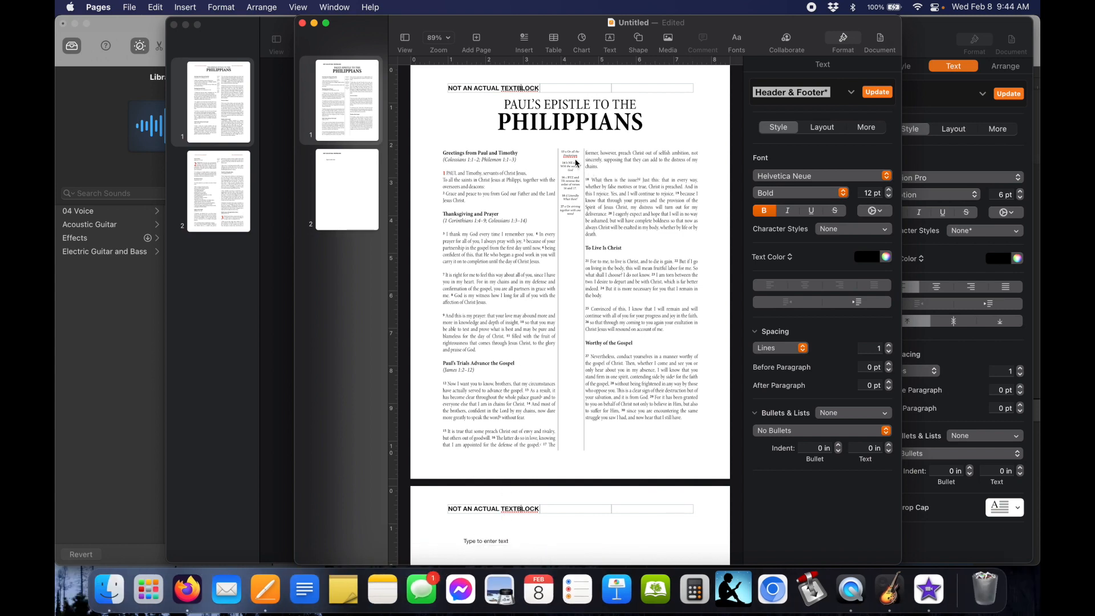
Add Praetorium in the first center footnote to the spelling dictionary.
{"action": "scroll", "coordinate": [575, 162], "scroll_direction": "up", "scroll_amount": 5}
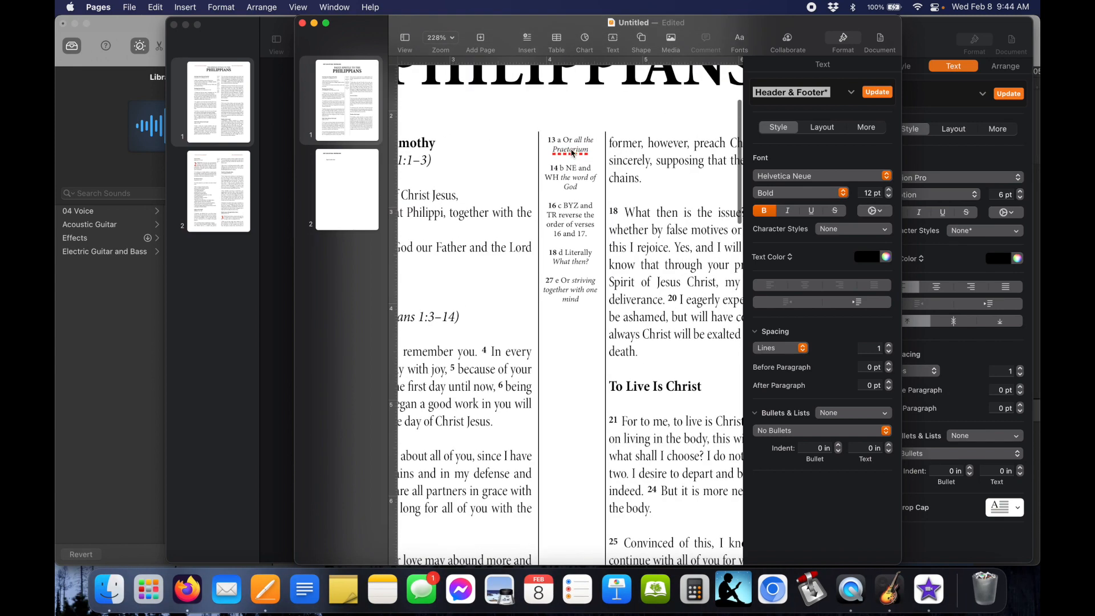
{"action": "left_click", "coordinate": [573, 153]}
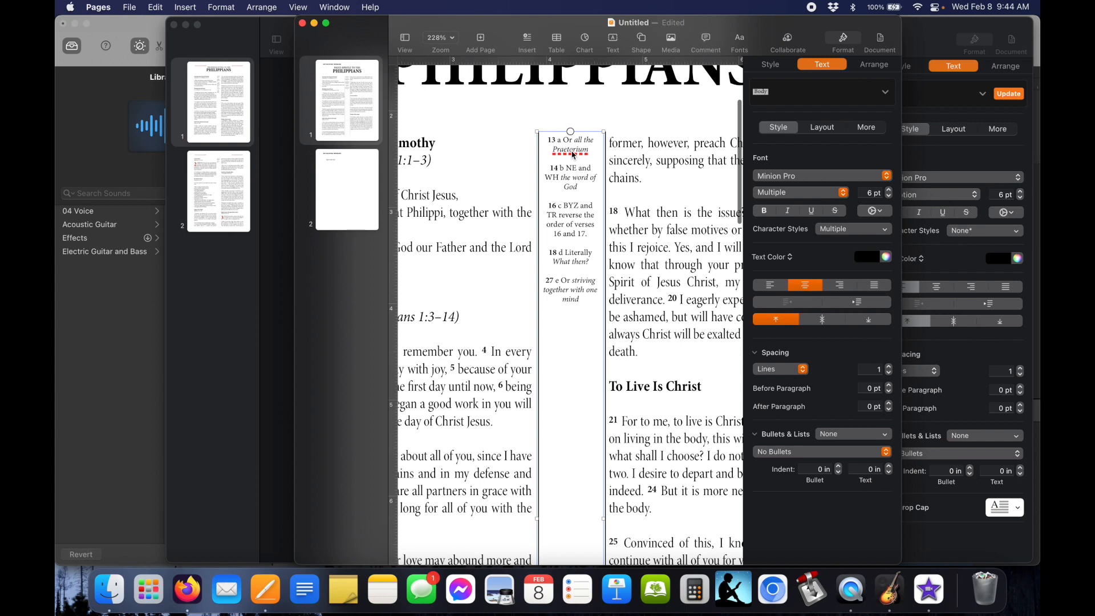
{"action": "left_click", "coordinate": [573, 152]}
{"action": "right_click", "coordinate": [573, 153]}
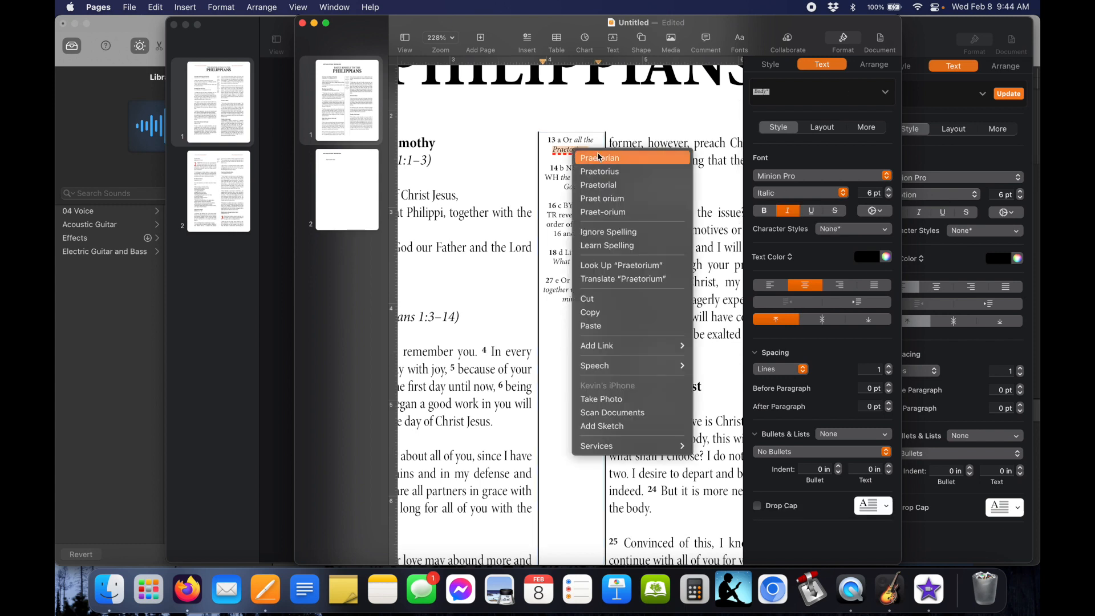
{"action": "left_click", "coordinate": [610, 247]}
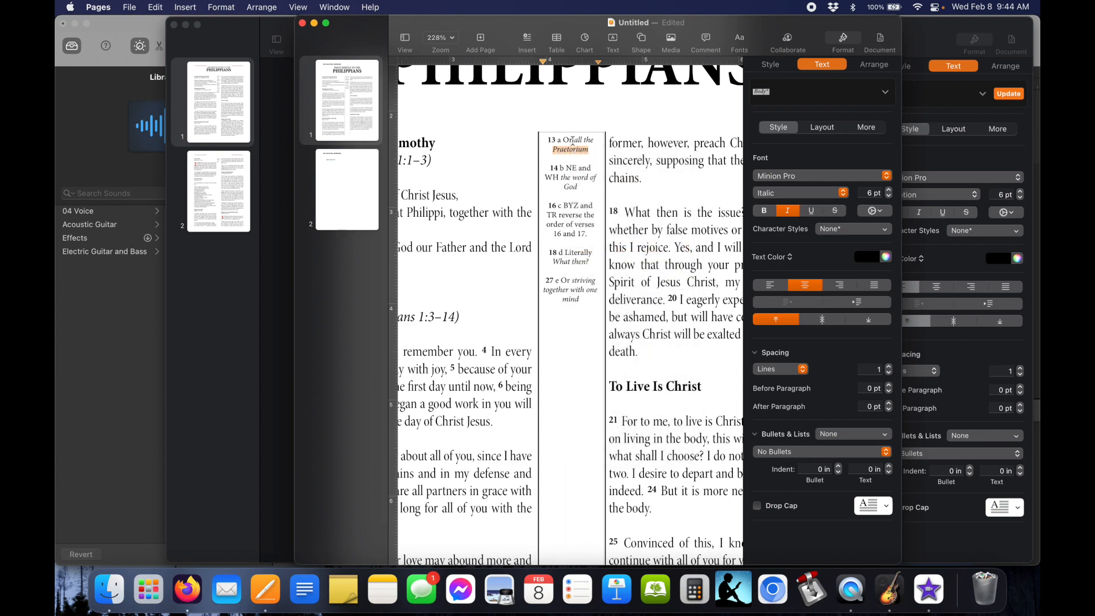
Look through the page's text and check the spelling options for "word" with its b footnote marker in verse 14.
{"action": "scroll", "coordinate": [589, 188], "scroll_direction": "right", "scroll_amount": 5}
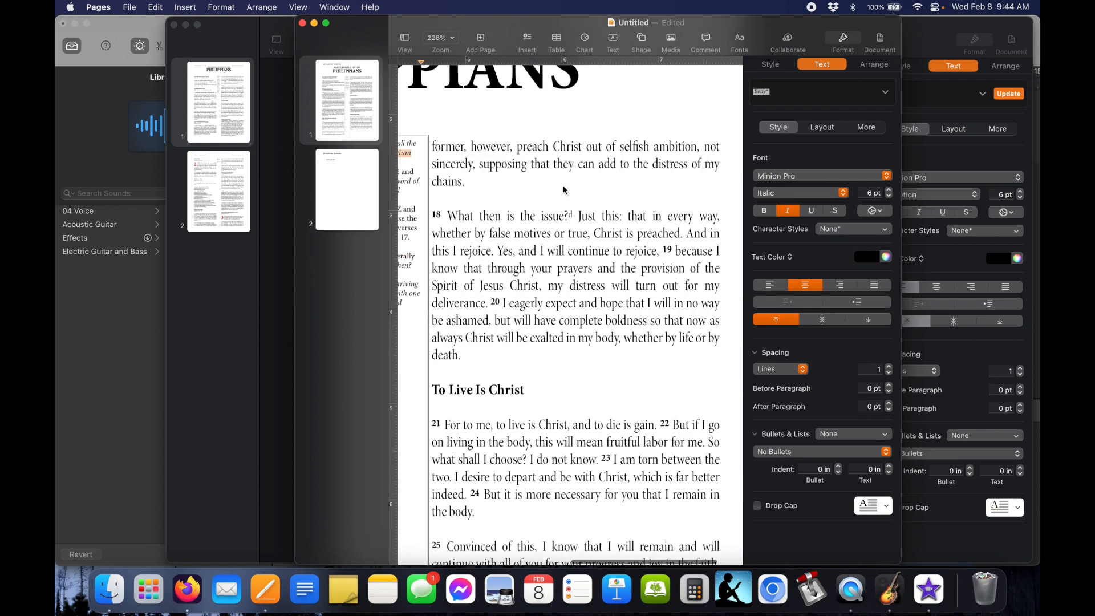
{"action": "left_click", "coordinate": [558, 221]}
{"action": "scroll", "coordinate": [559, 222], "scroll_direction": "left", "scroll_amount": 10}
{"action": "scroll", "coordinate": [586, 309], "scroll_direction": "down", "scroll_amount": 4}
{"action": "scroll", "coordinate": [588, 308], "scroll_direction": "down", "scroll_amount": 5}
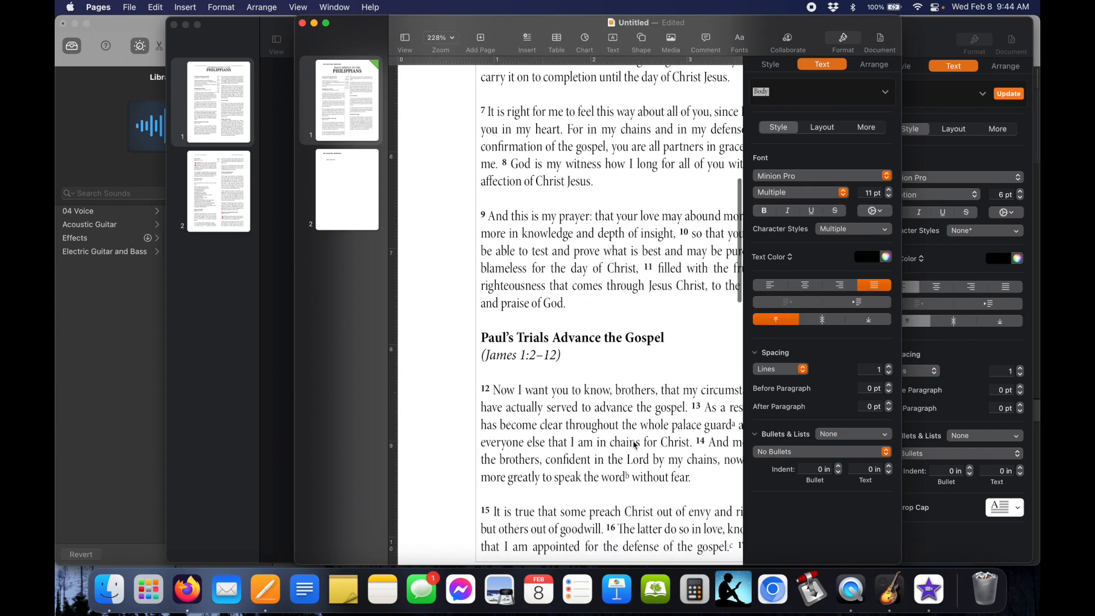
{"action": "left_click", "coordinate": [625, 483]}
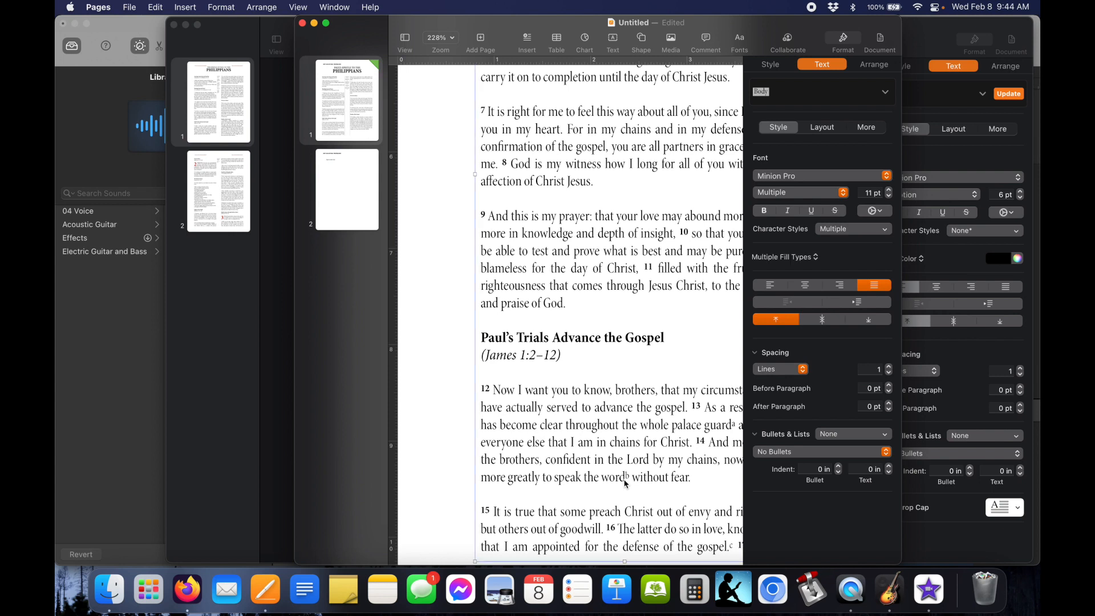
{"action": "double_click", "coordinate": [626, 479]}
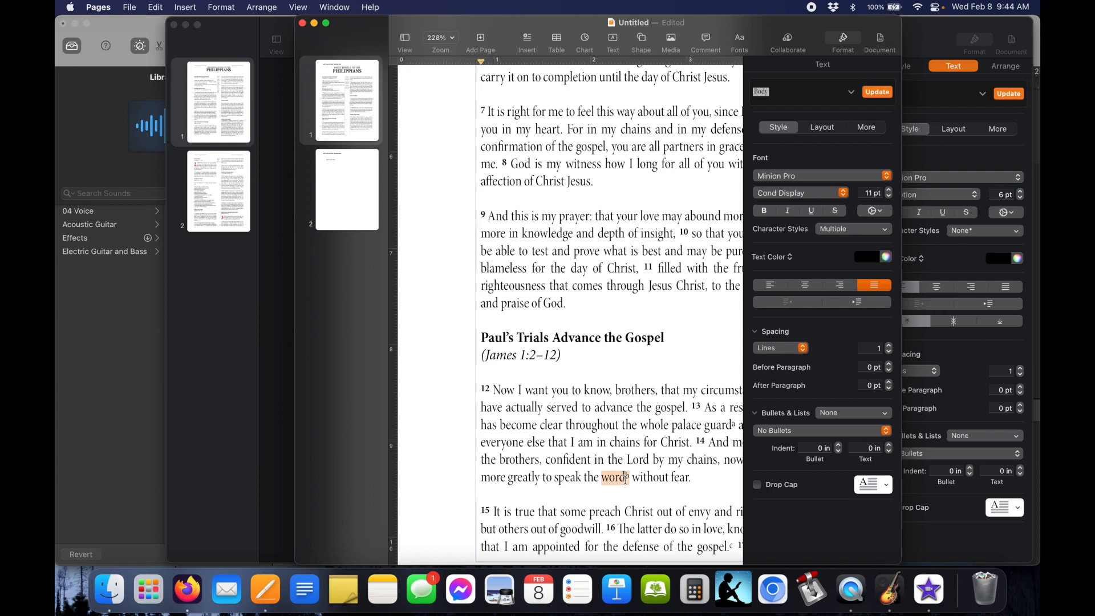
{"action": "right_click", "coordinate": [618, 481]}
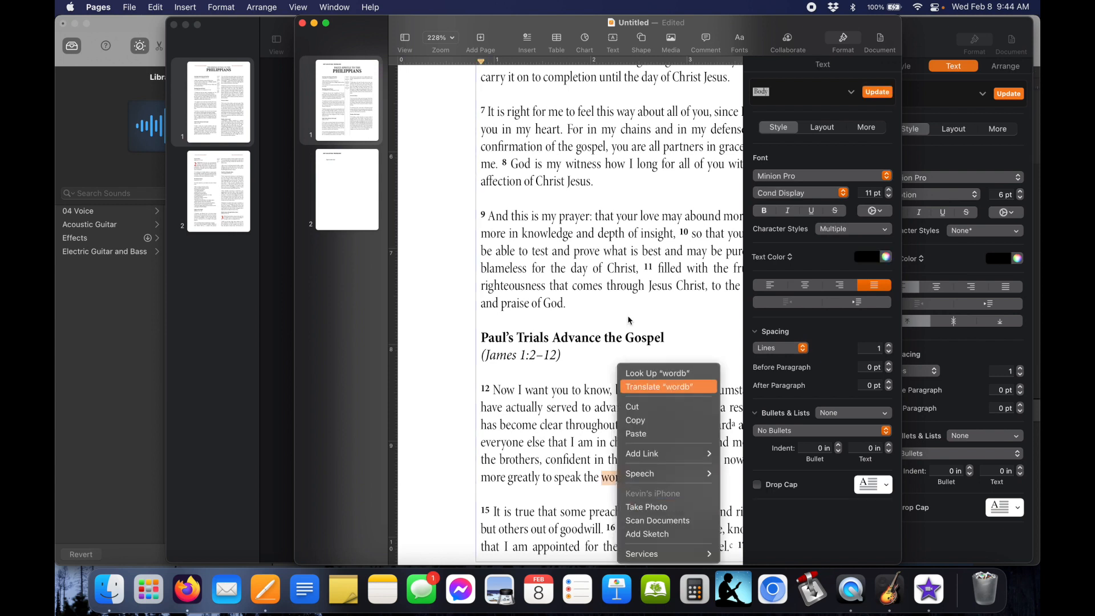
{"action": "left_click", "coordinate": [668, 327]}
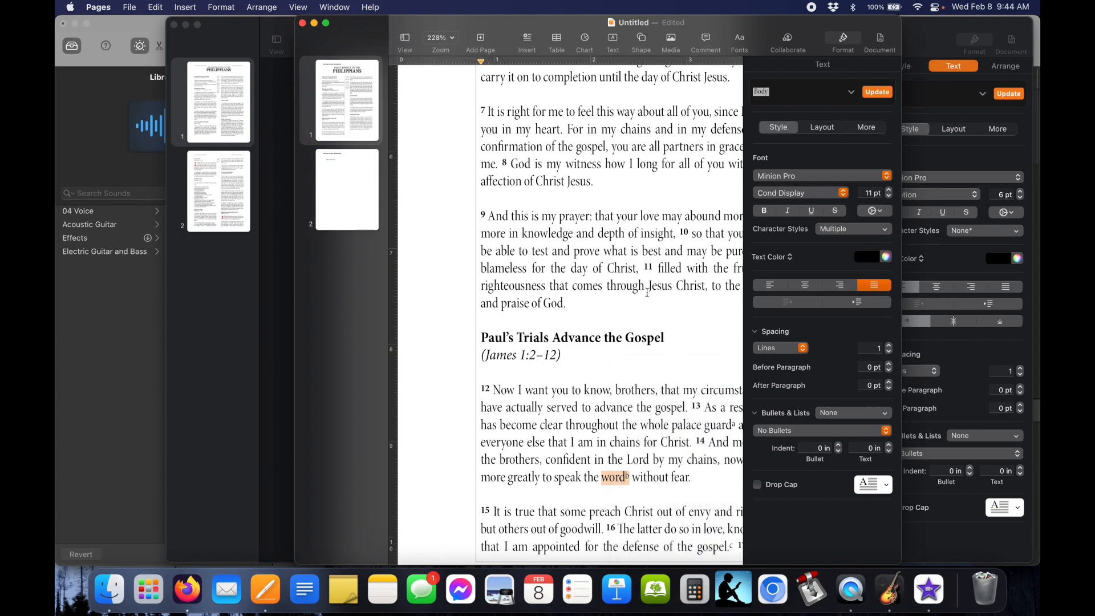
{"action": "scroll", "coordinate": [640, 242], "scroll_direction": "up", "scroll_amount": 10}
{"action": "scroll", "coordinate": [640, 242], "scroll_direction": "right", "scroll_amount": 3}
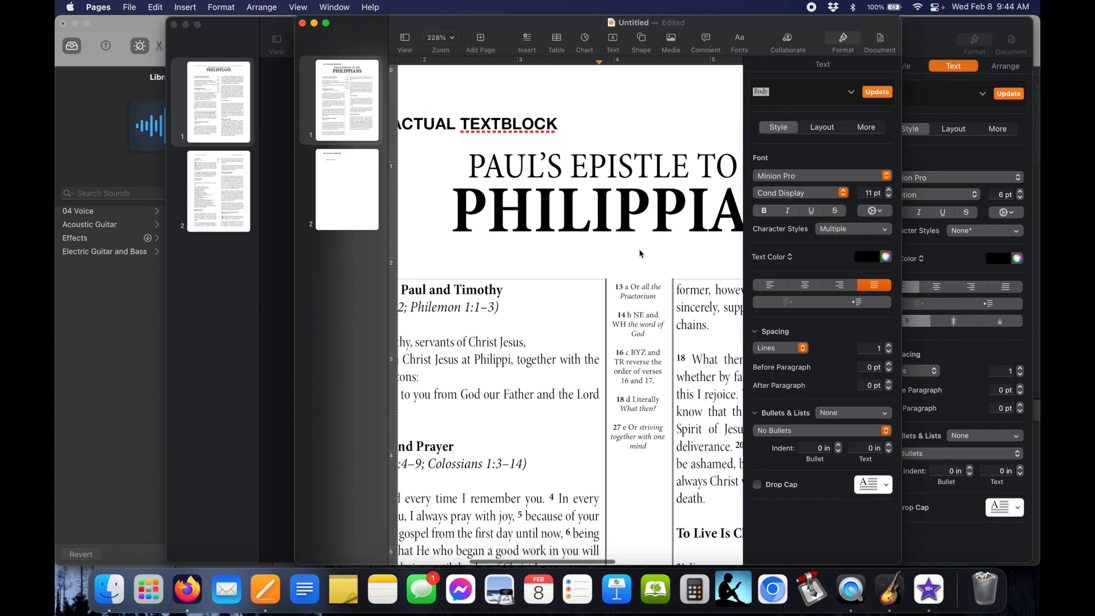
Change the NOT AN ACTUAL TEXTBLOCK header text color to dark red.
{"action": "scroll", "coordinate": [639, 248], "scroll_direction": "down", "scroll_amount": 5}
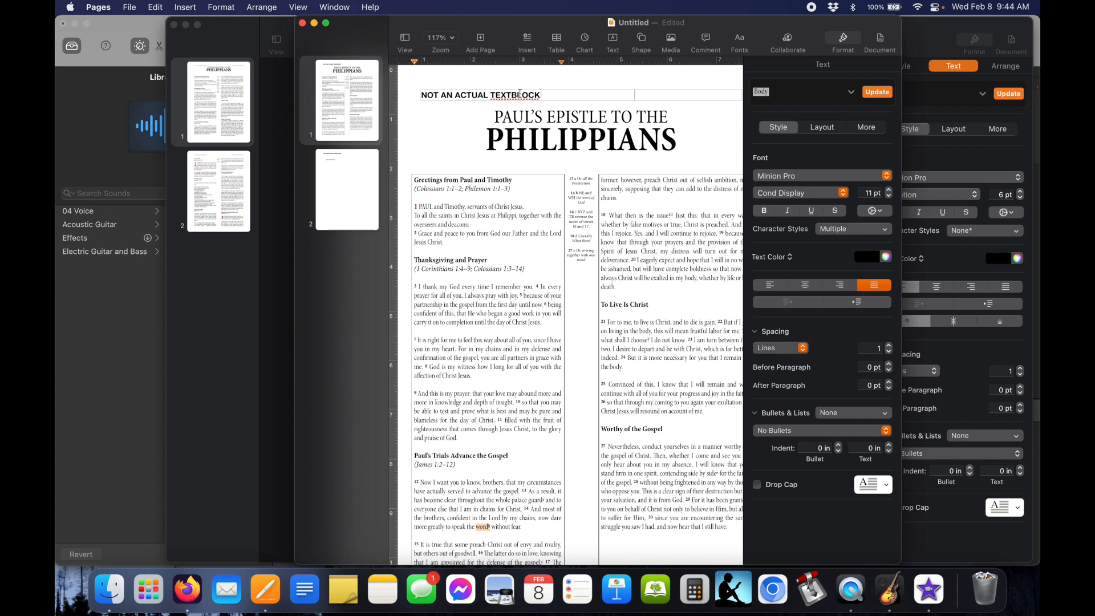
{"action": "triple_click", "coordinate": [520, 93]}
{"action": "left_click", "coordinate": [872, 257]}
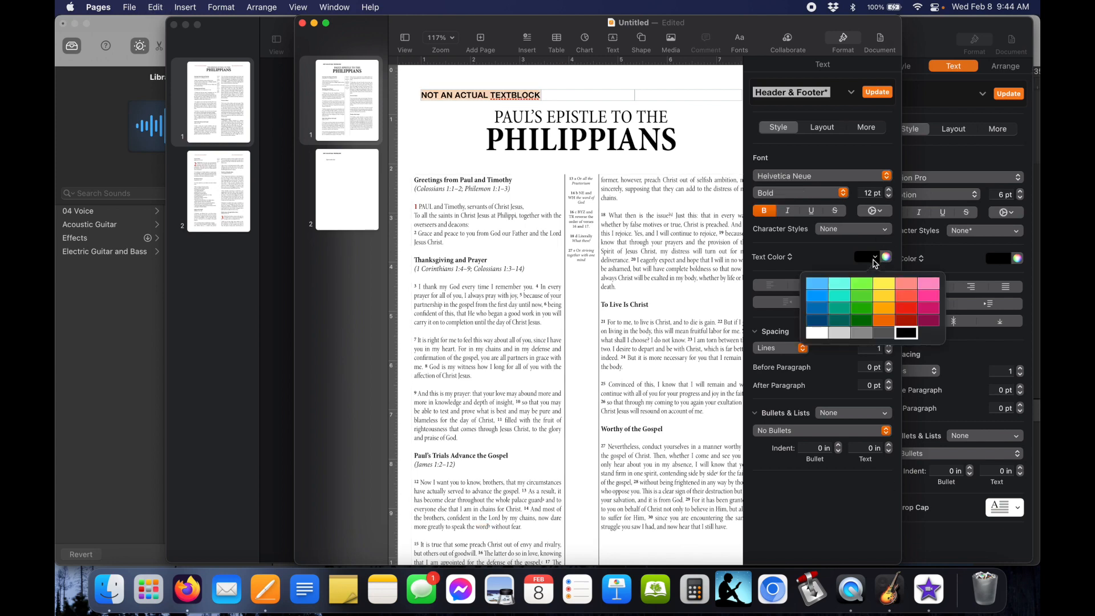
{"action": "left_click", "coordinate": [905, 317]}
Enter HOLMAN CONCEPT in the third header field and make it bold.
{"action": "scroll", "coordinate": [635, 156], "scroll_direction": "right", "scroll_amount": 3}
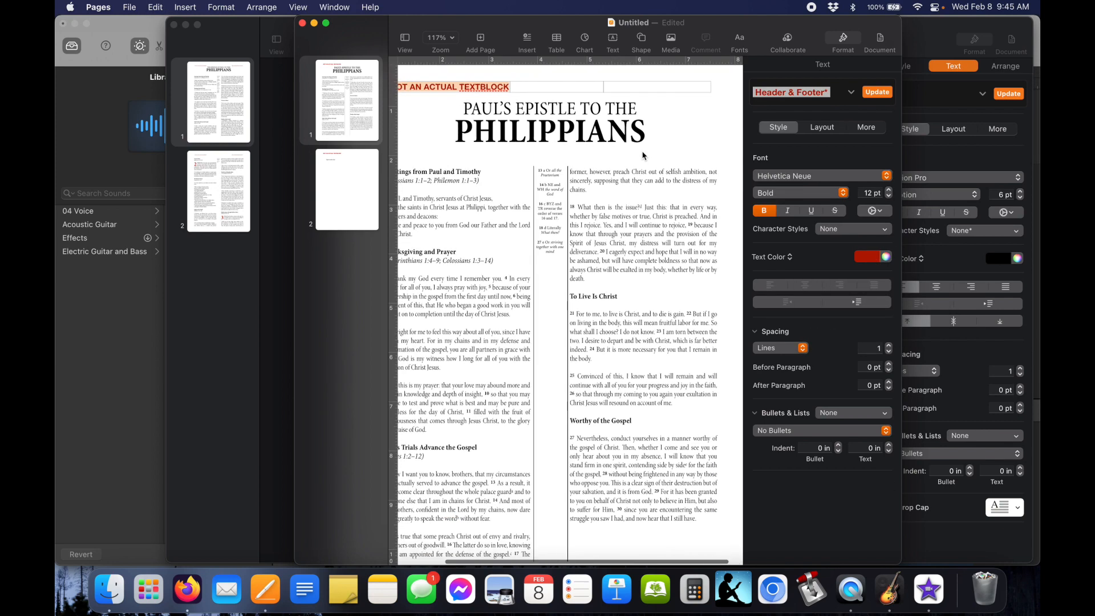
{"action": "left_click", "coordinate": [649, 88]}
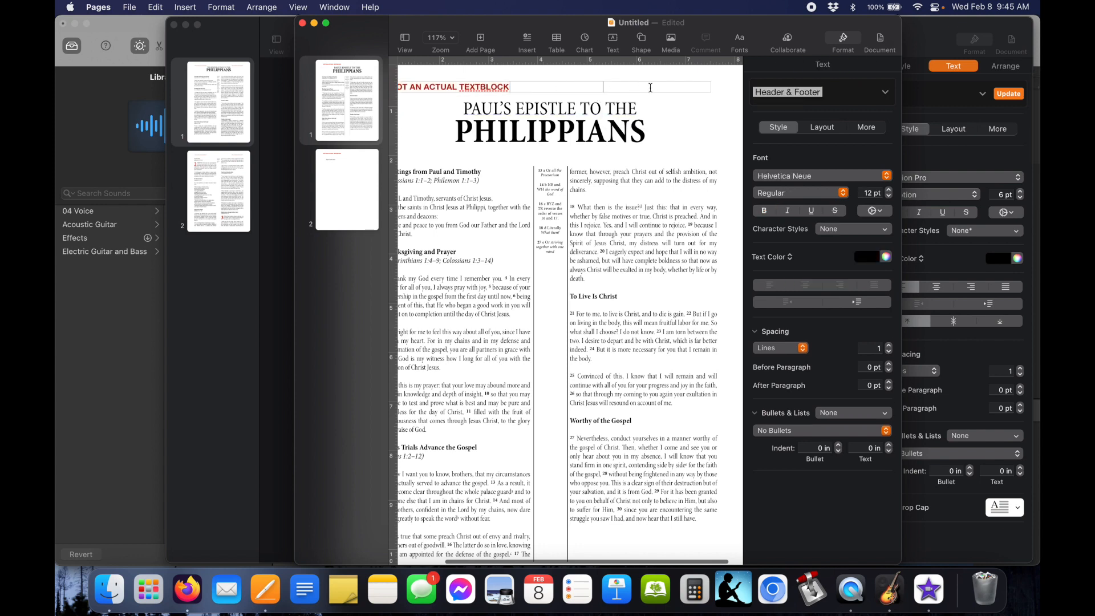
{"action": "type", "text": "HOLMAN"}
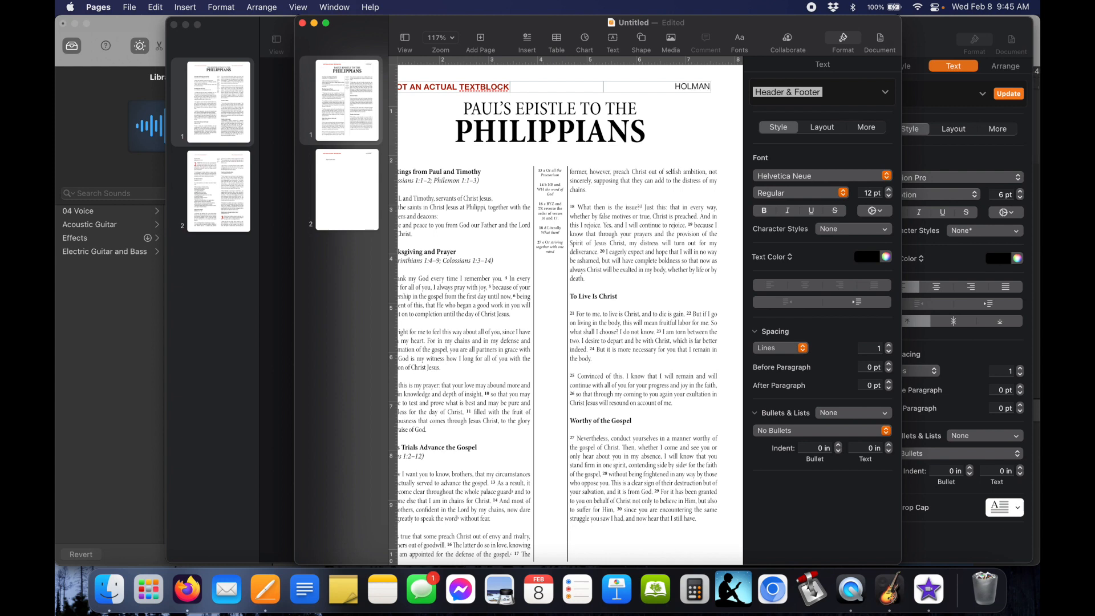
{"action": "type", "text": " CONCEPT"}
{"action": "key", "text": "super+a"}
{"action": "key", "text": "super+b"}
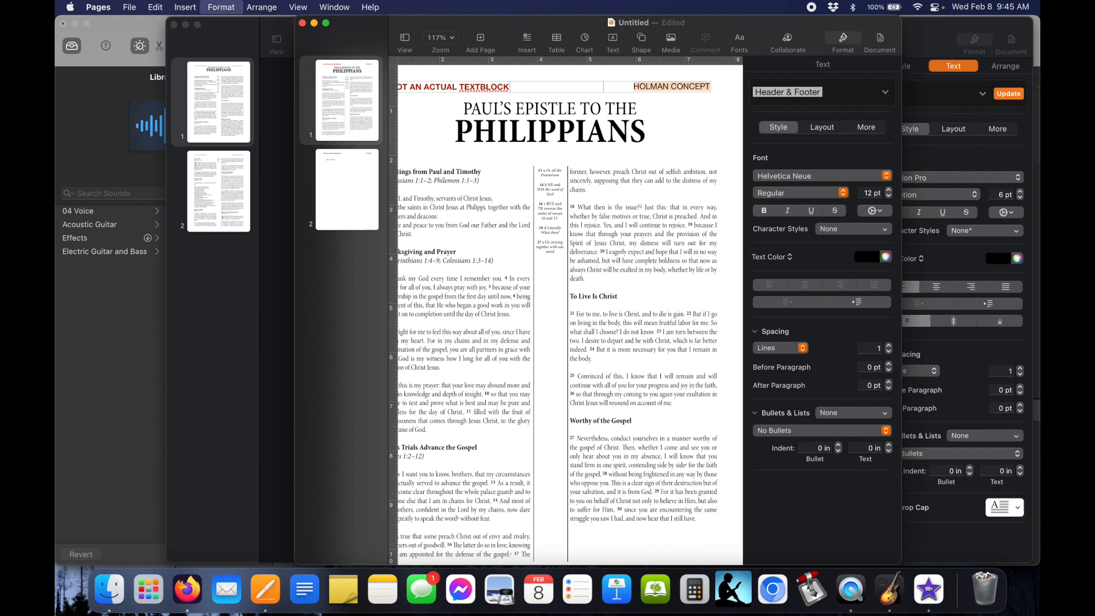
Color the HOLMAN CONCEPT header text dark red.
{"action": "left_click", "coordinate": [870, 256]}
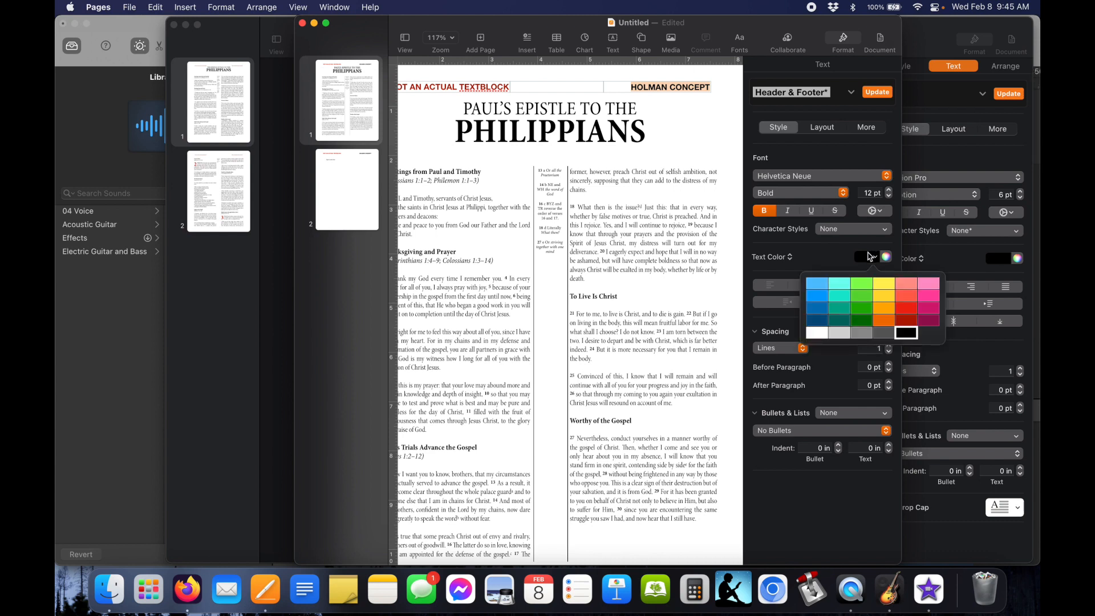
{"action": "left_click", "coordinate": [907, 320]}
{"action": "left_click", "coordinate": [699, 129]}
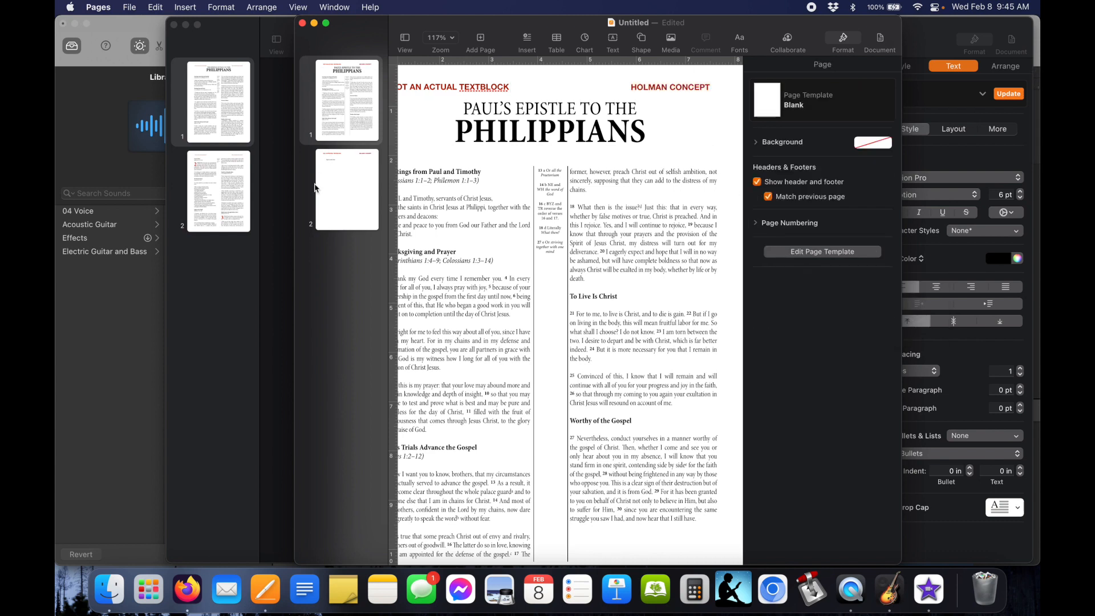
Widen the document window to show the full page width and go to page 2.
{"action": "left_click_drag", "start_coordinate": [295, 188], "coordinate": [211, 188]}
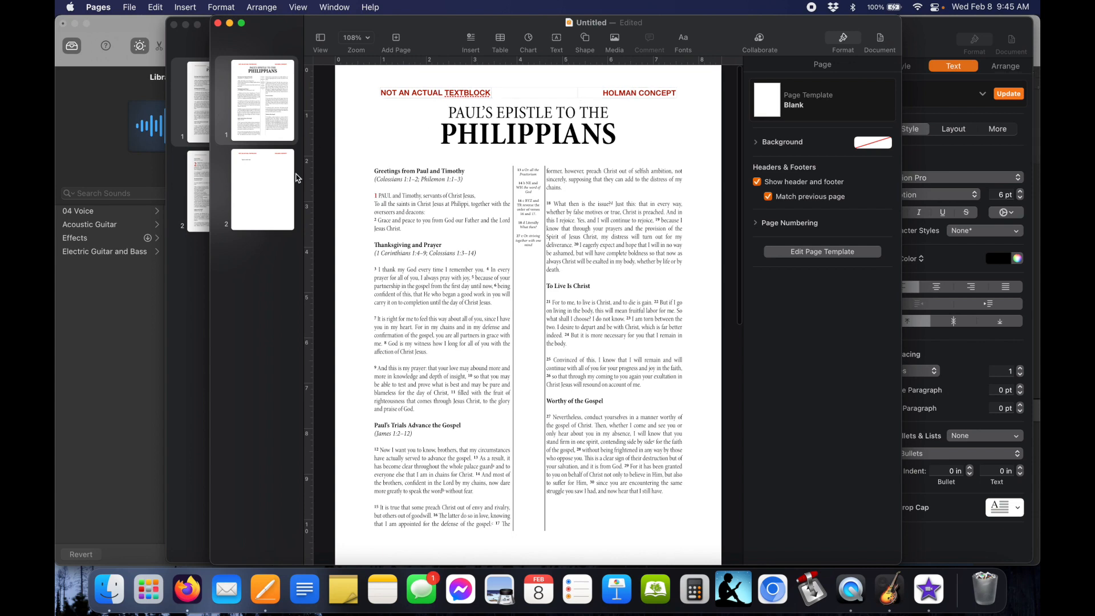
{"action": "left_click", "coordinate": [275, 169]}
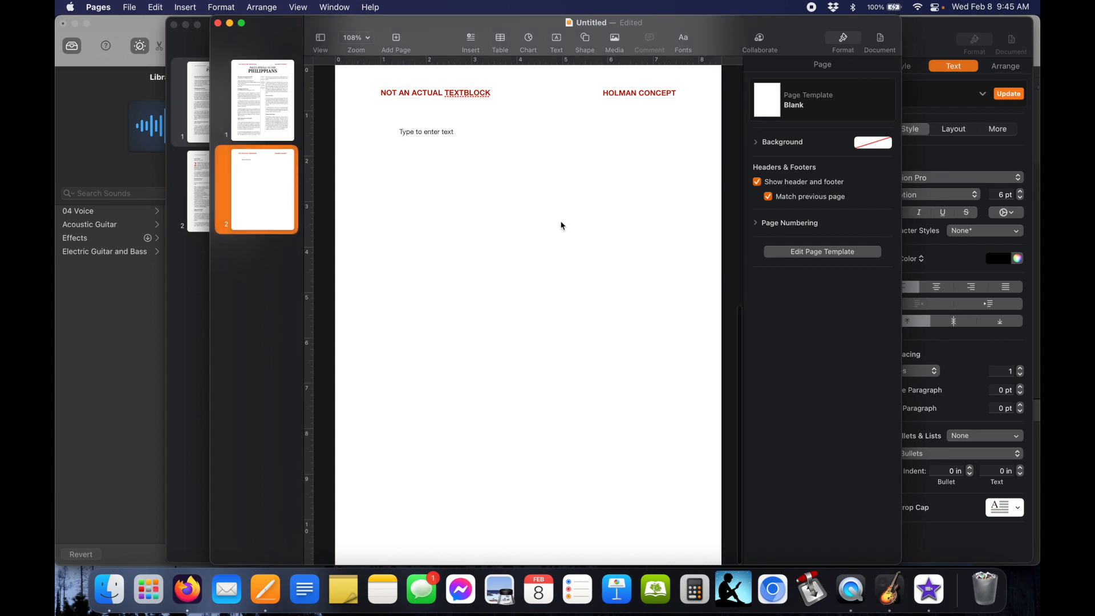
{"action": "scroll", "coordinate": [557, 211], "scroll_direction": "up", "scroll_amount": 2}
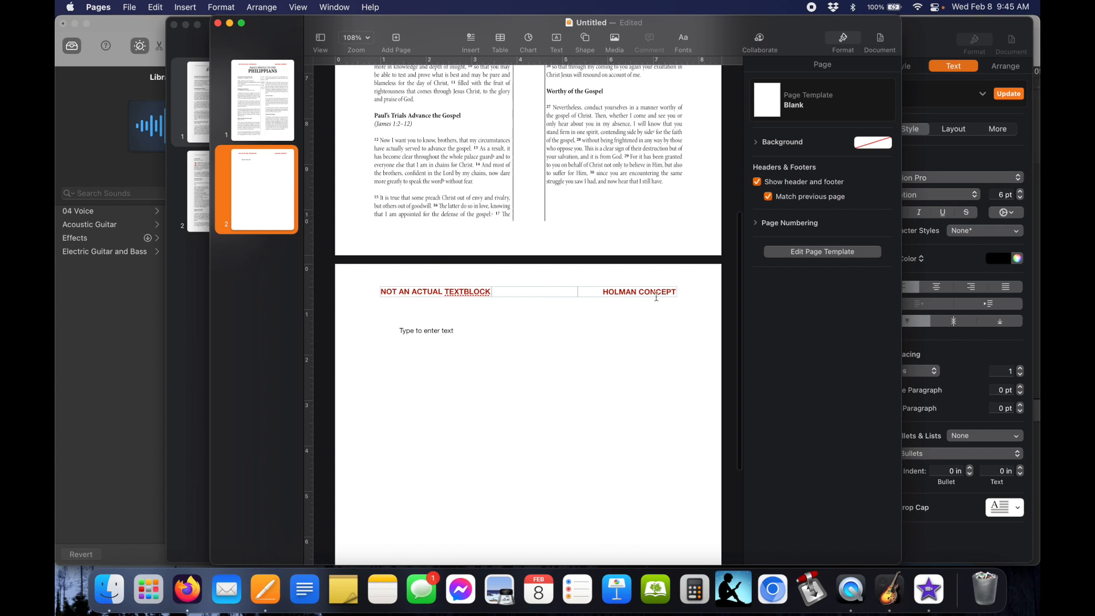
Delete the NOT AN ACTUAL TEXTBLOCK text from the first header field on page 2.
{"action": "left_click", "coordinate": [479, 293]}
{"action": "left_click", "coordinate": [481, 293]}
{"action": "key", "text": "cmd+a"}
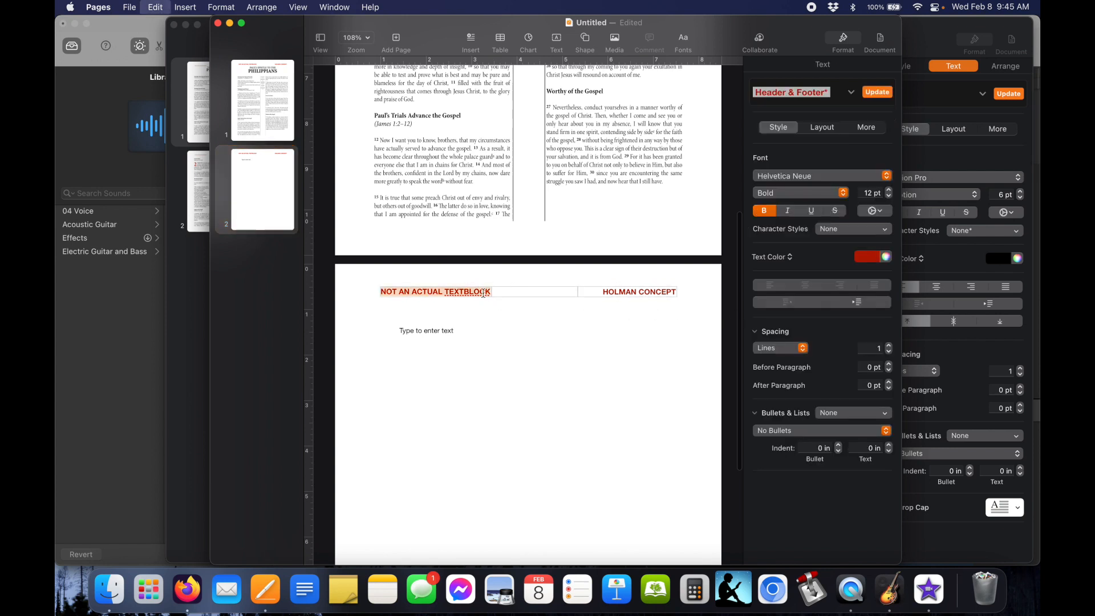
{"action": "key", "text": "BackSpace"}
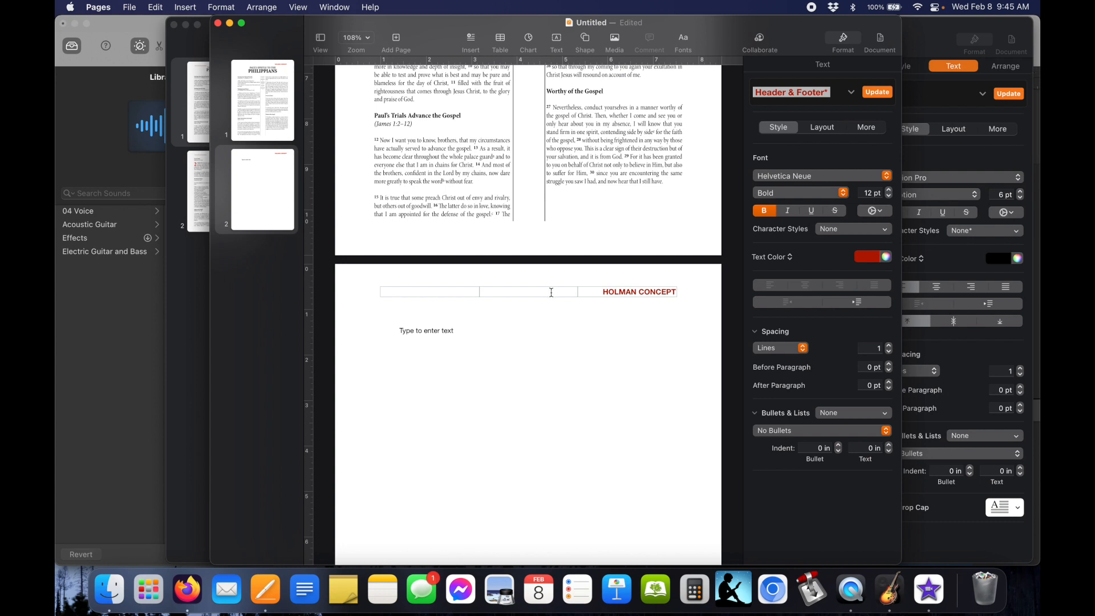
Insert a plain page number in the center header field and remove HOLMAN CONCEPT from the third field.
{"action": "left_click", "coordinate": [551, 293]}
{"action": "left_click", "coordinate": [526, 317]}
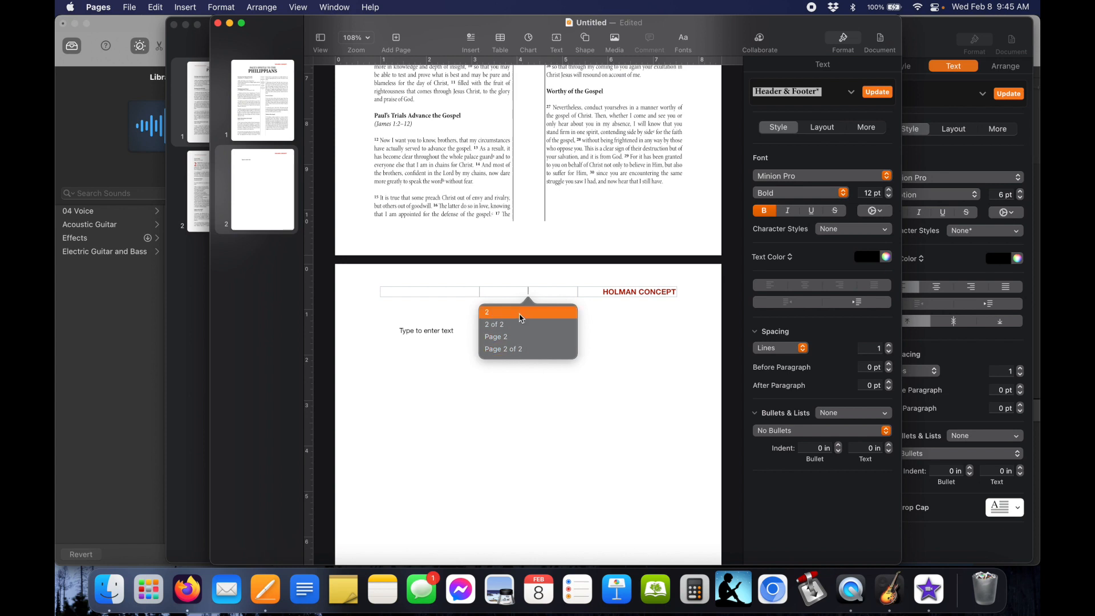
{"action": "left_click", "coordinate": [520, 318]}
{"action": "key", "text": "super+x"}
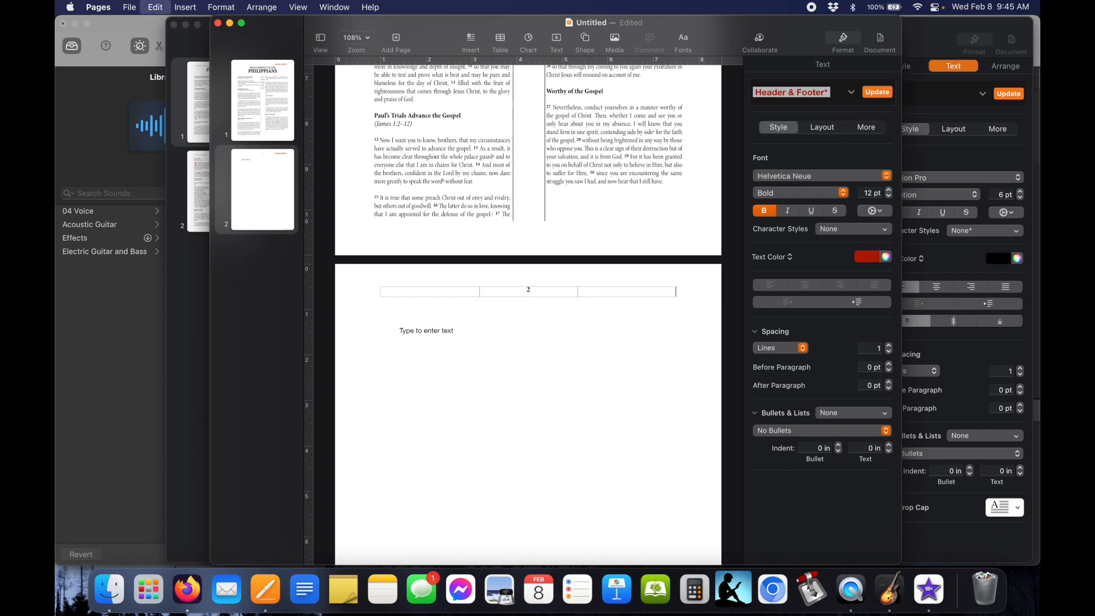
Change the centered header page number's color to dark red.
{"action": "left_click", "coordinate": [545, 289]}
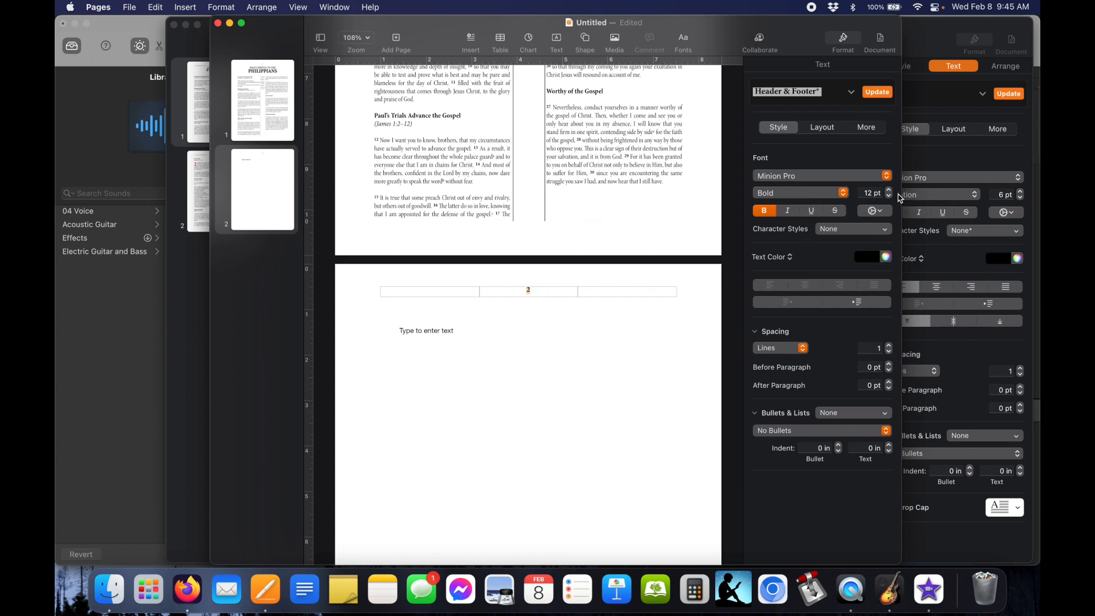
{"action": "left_click", "coordinate": [863, 258]}
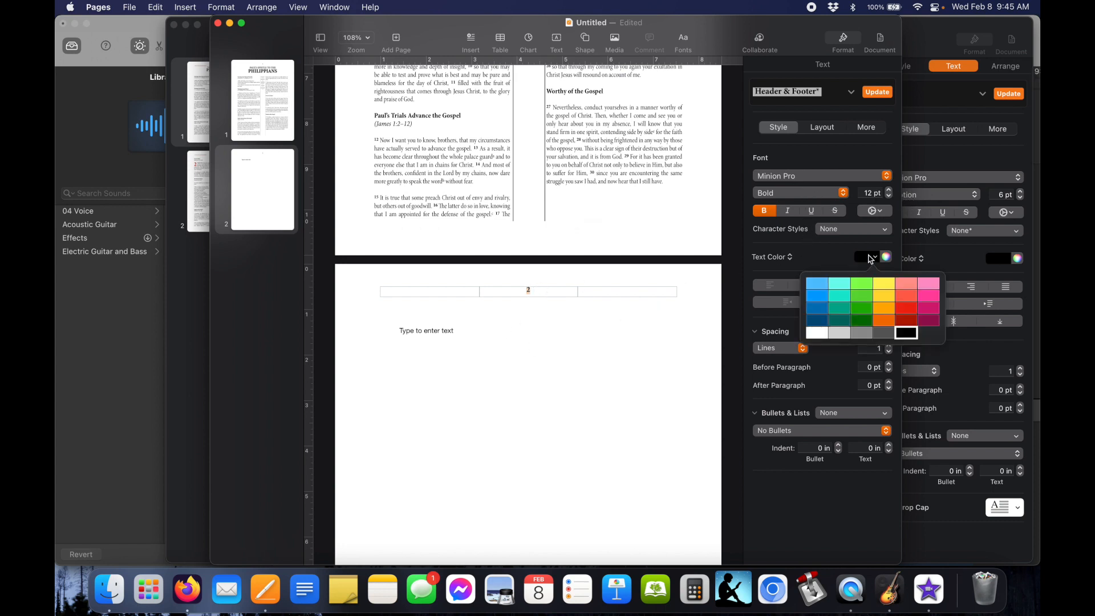
{"action": "left_click", "coordinate": [908, 322]}
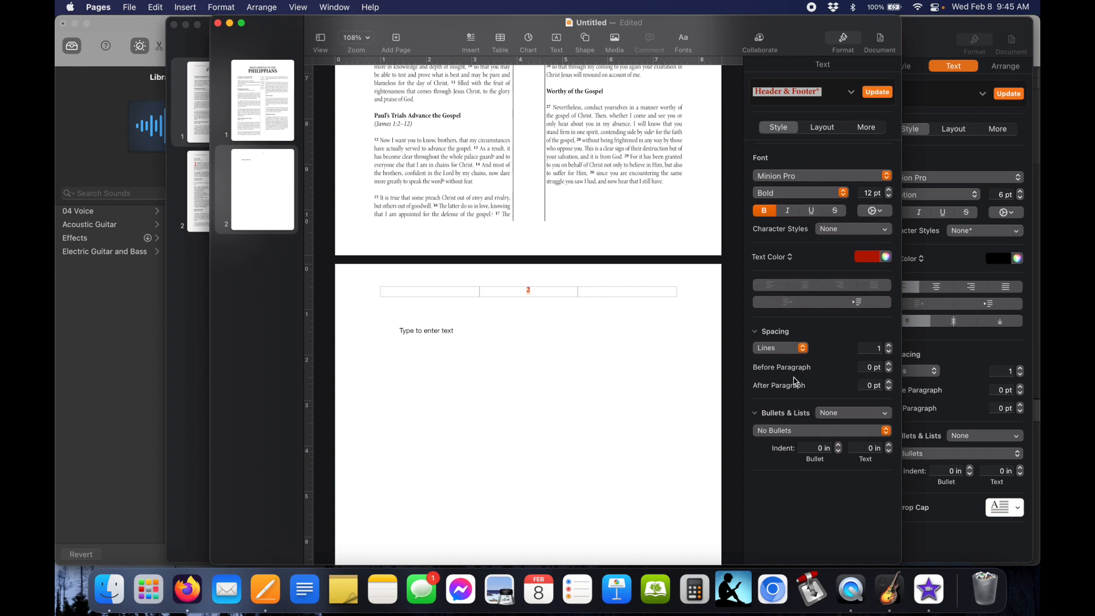
Examine the header page number on both pages and the two linked body text boxes on page 1.
{"action": "scroll", "coordinate": [593, 293], "scroll_direction": "up", "scroll_amount": 10}
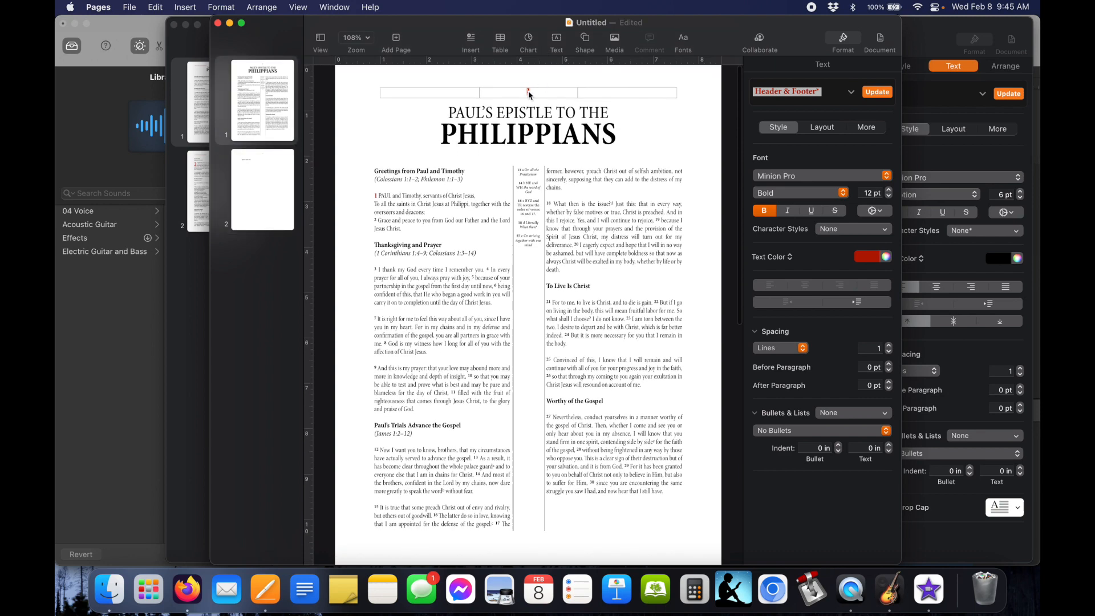
{"action": "left_click", "coordinate": [530, 95]}
{"action": "scroll", "coordinate": [531, 149], "scroll_direction": "down", "scroll_amount": 10}
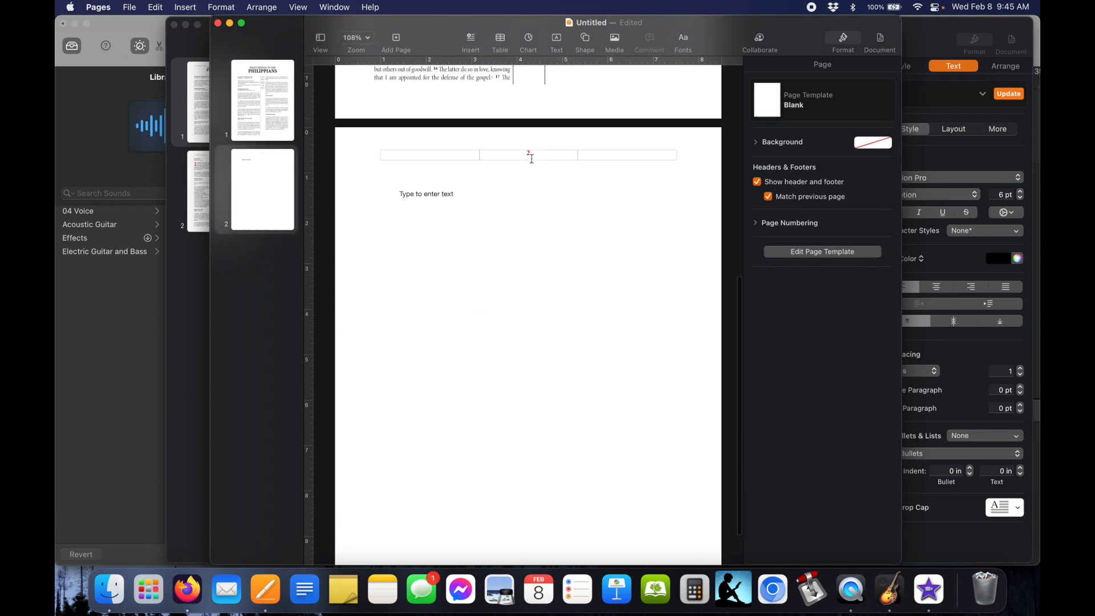
{"action": "scroll", "coordinate": [531, 159], "scroll_direction": "up", "scroll_amount": 10}
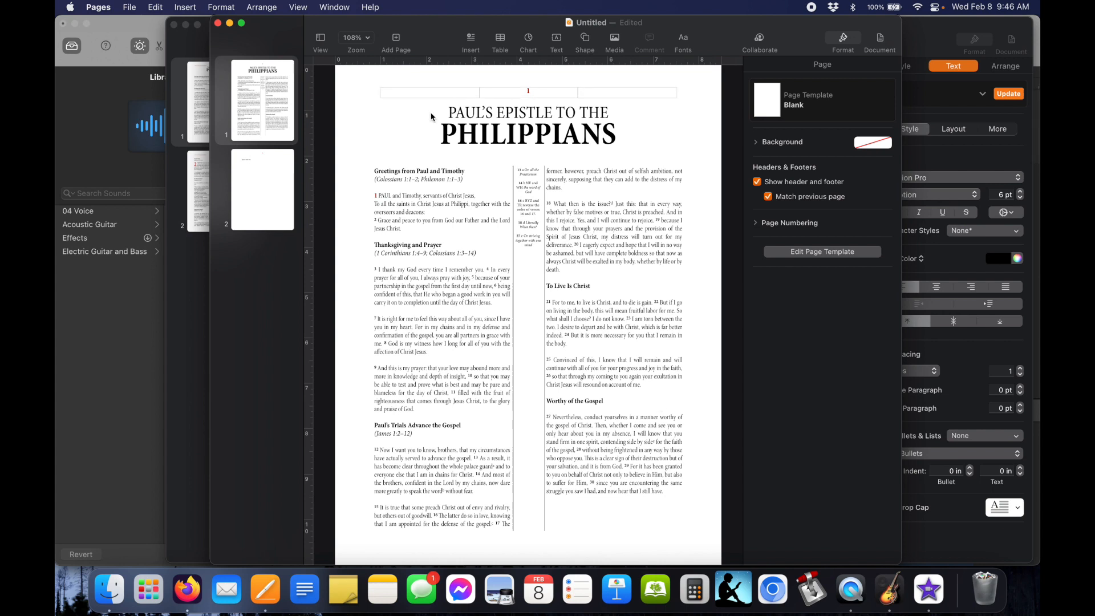
{"action": "left_click", "coordinate": [445, 223]}
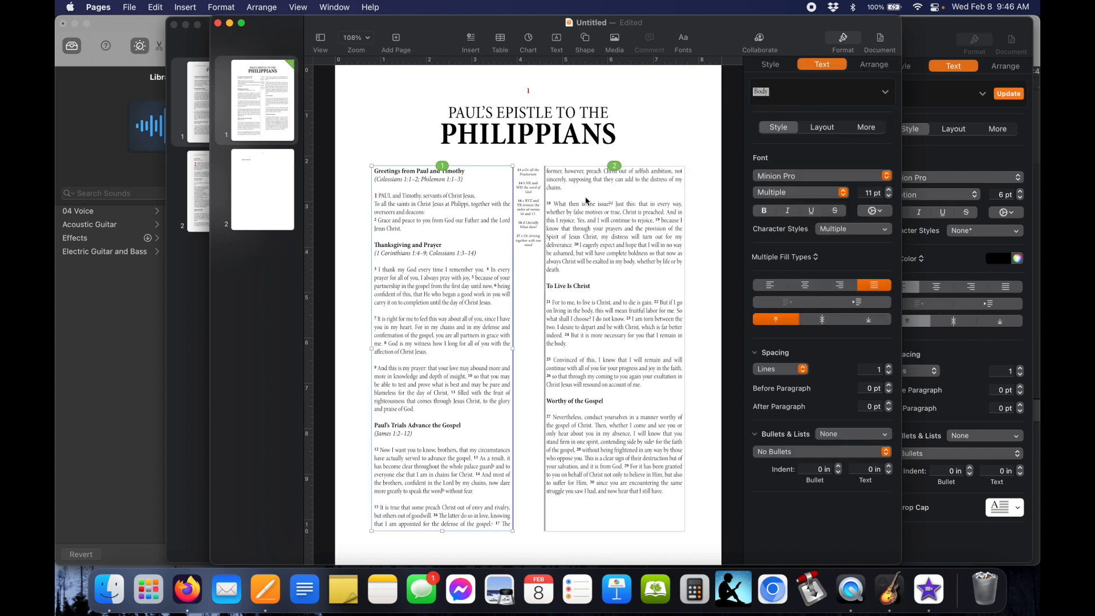
{"action": "left_click", "coordinate": [674, 203]}
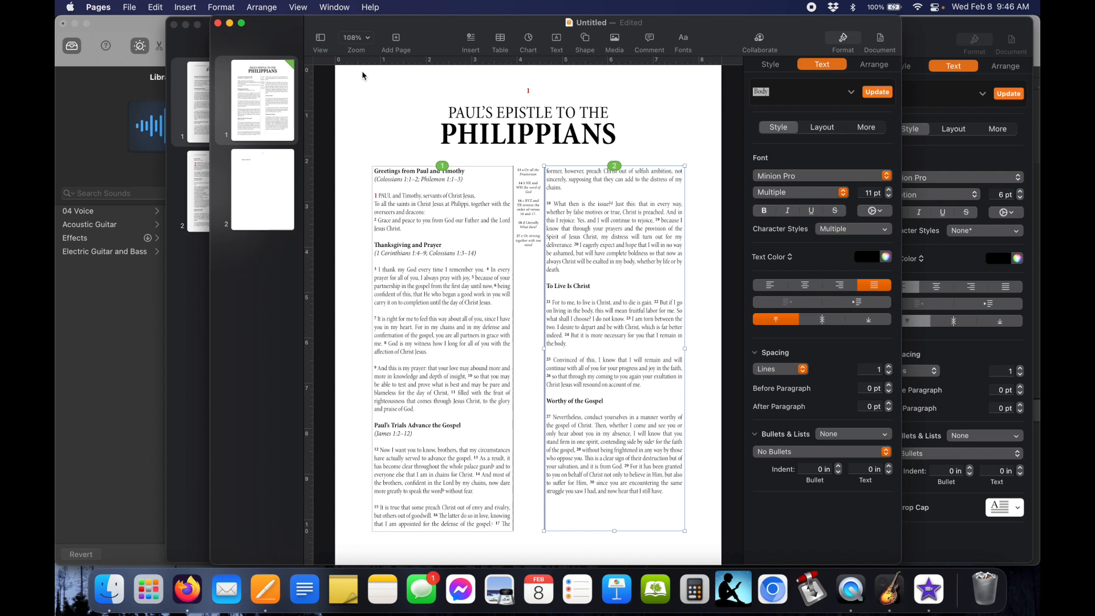
{"action": "left_click", "coordinate": [715, 110]}
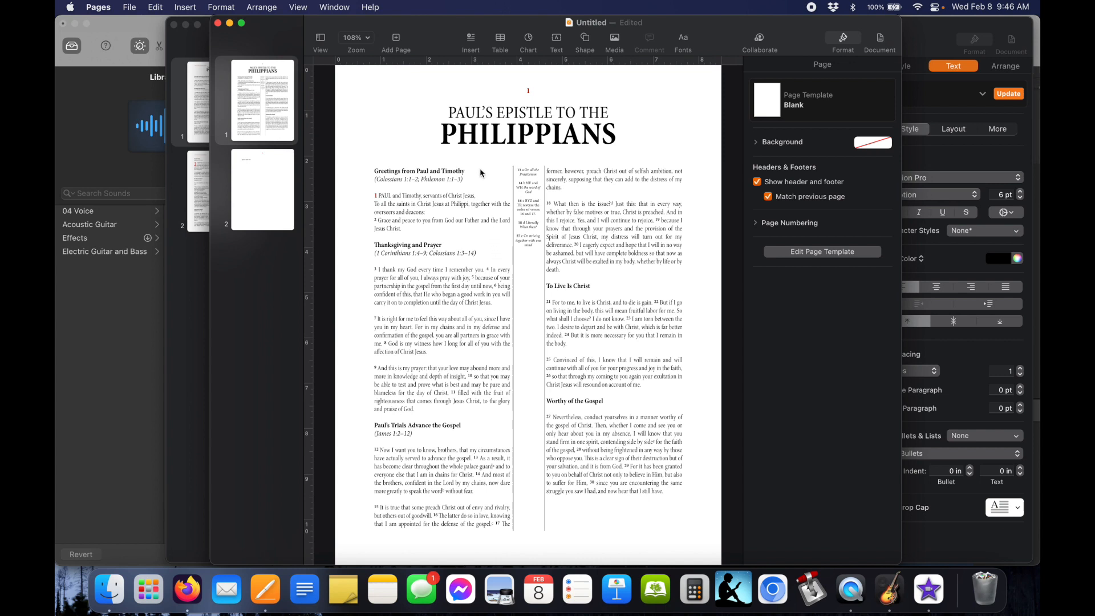
Select all text in the linked body columns and set its font size to 13 pt.
{"action": "left_click", "coordinate": [463, 213]}
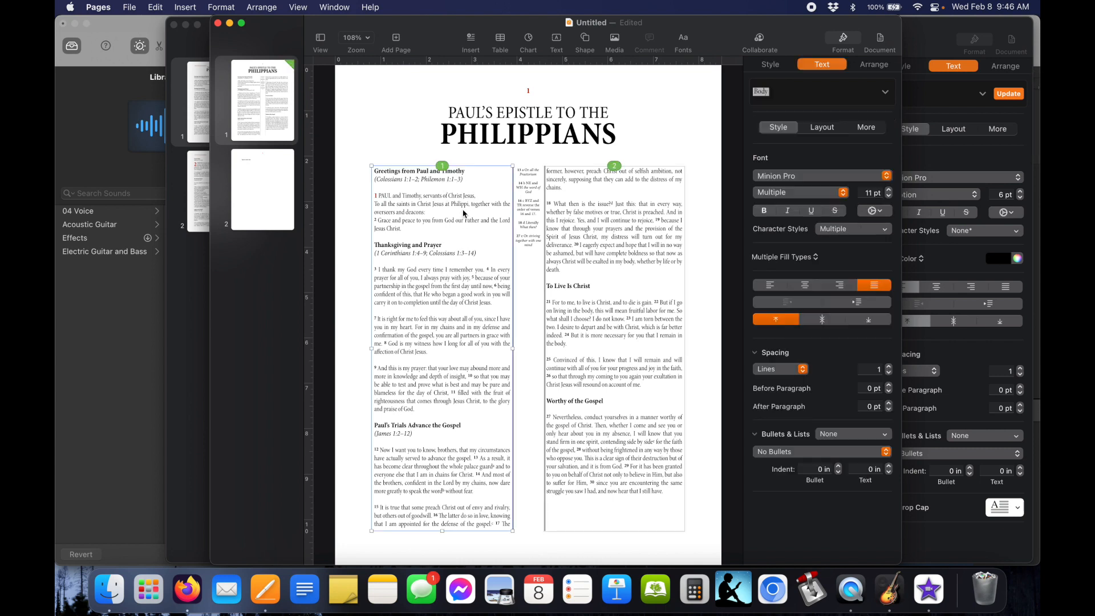
{"action": "left_click", "coordinate": [463, 210]}
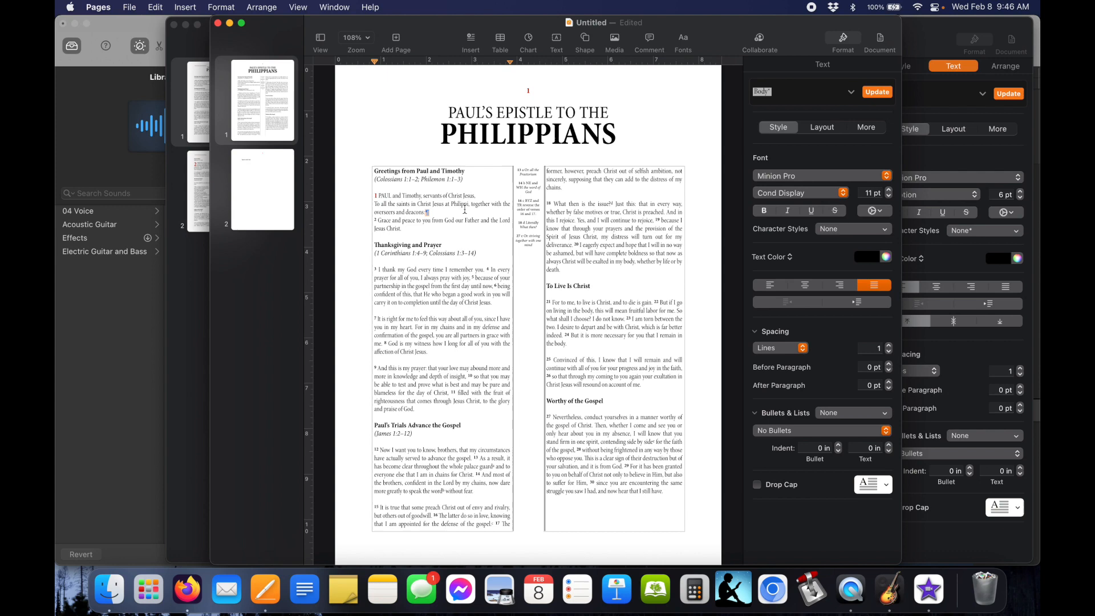
{"action": "key", "text": "super+a"}
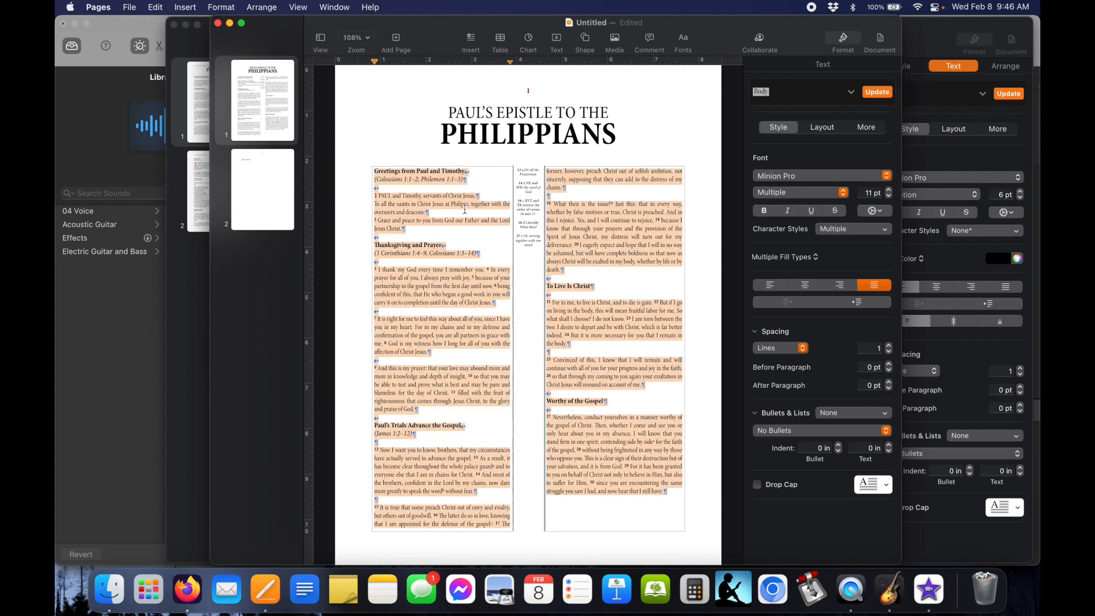
{"action": "left_click", "coordinate": [889, 190]}
{"action": "left_click", "coordinate": [889, 190]}
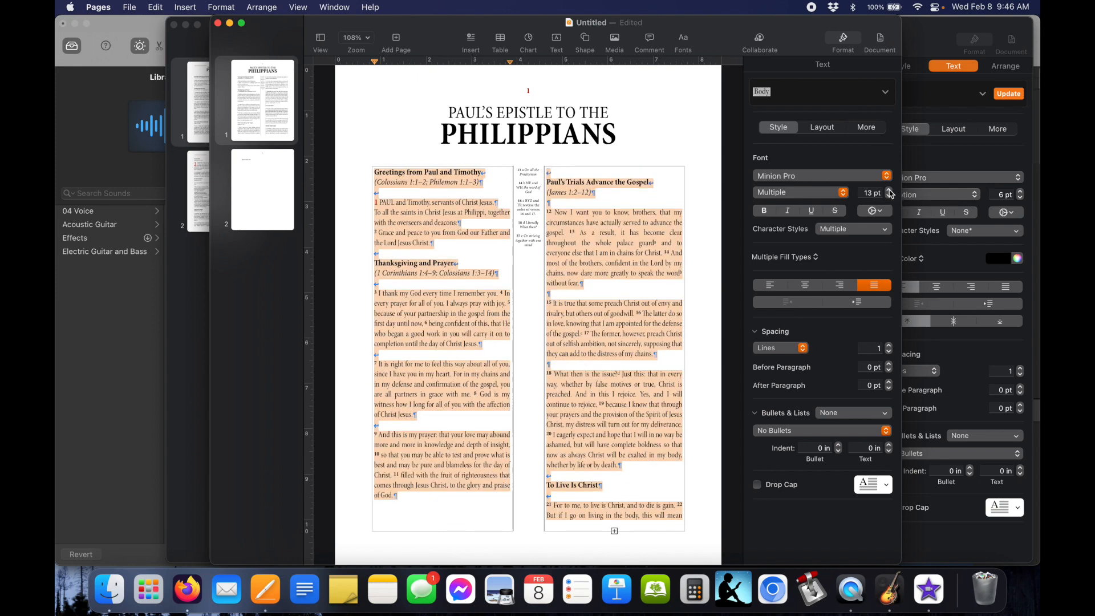
Set the font size of all selected body column text to 14 pt.
{"action": "left_click", "coordinate": [889, 190]}
{"action": "scroll", "coordinate": [627, 416], "scroll_direction": "down", "scroll_amount": 5}
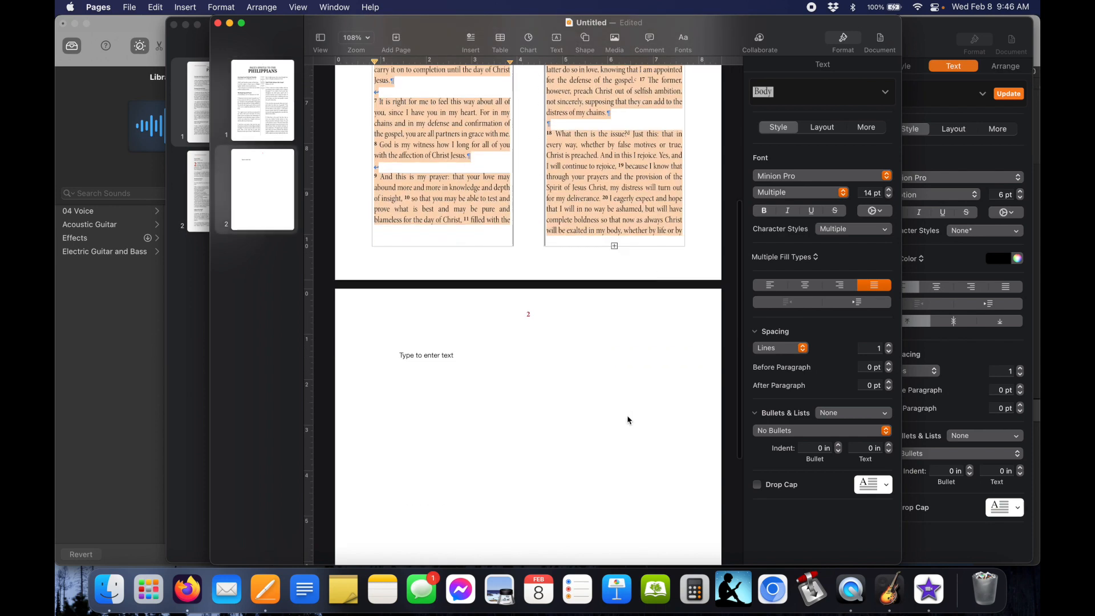
{"action": "left_click", "coordinate": [597, 415]}
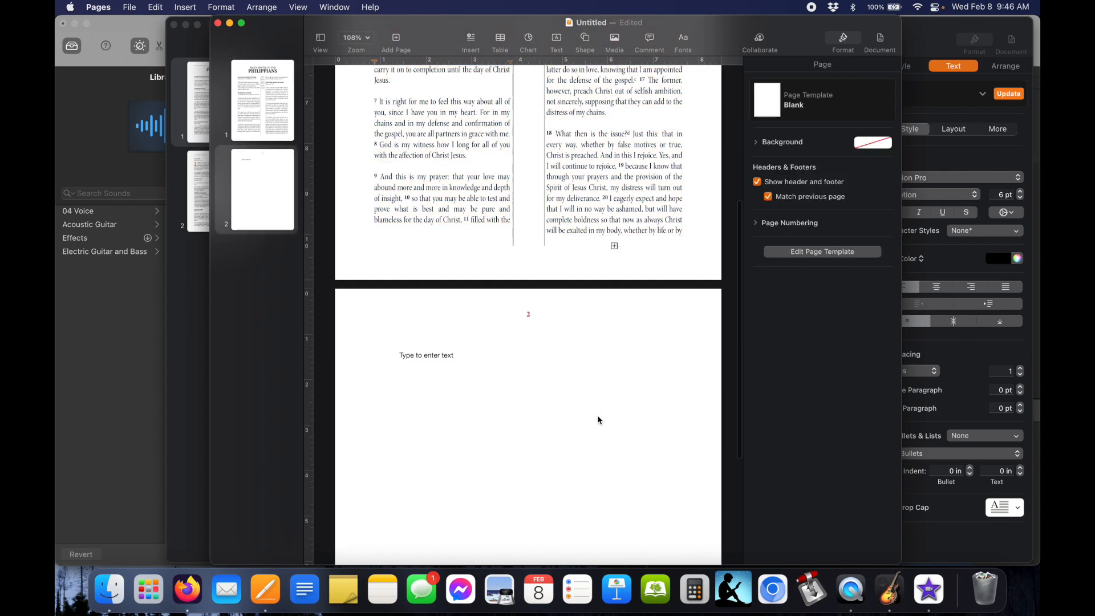
Narrow the placeholder text box on page 2 to the body column width and link it to the body text thread.
{"action": "left_click", "coordinate": [437, 361]}
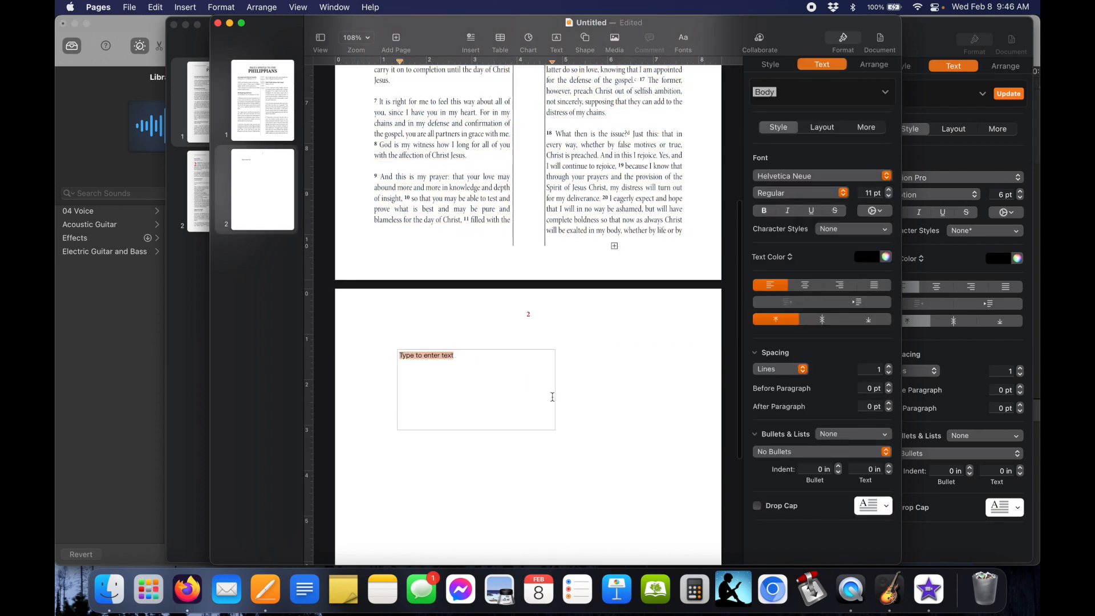
{"action": "left_click", "coordinate": [489, 383]}
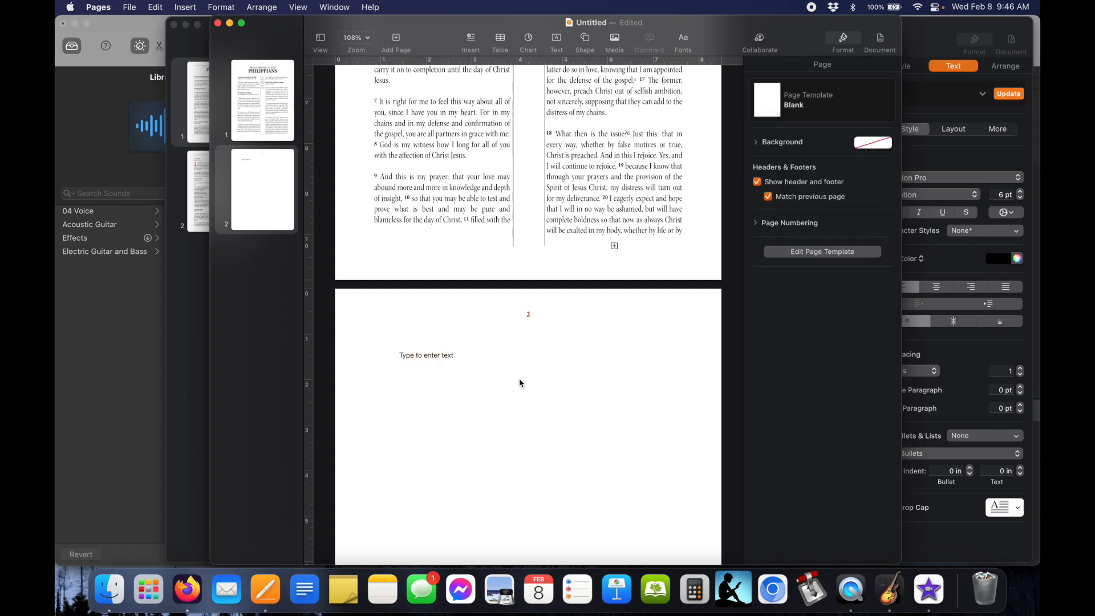
{"action": "left_click", "coordinate": [539, 385]}
{"action": "left_click_drag", "start_coordinate": [553, 389], "coordinate": [537, 386]}
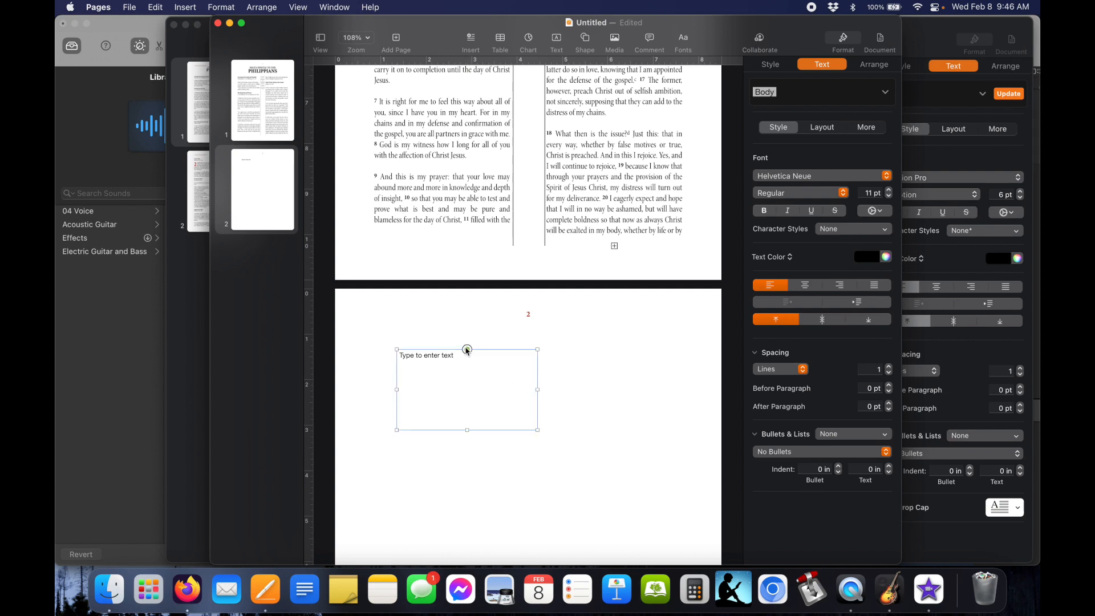
{"action": "left_click", "coordinate": [467, 349]}
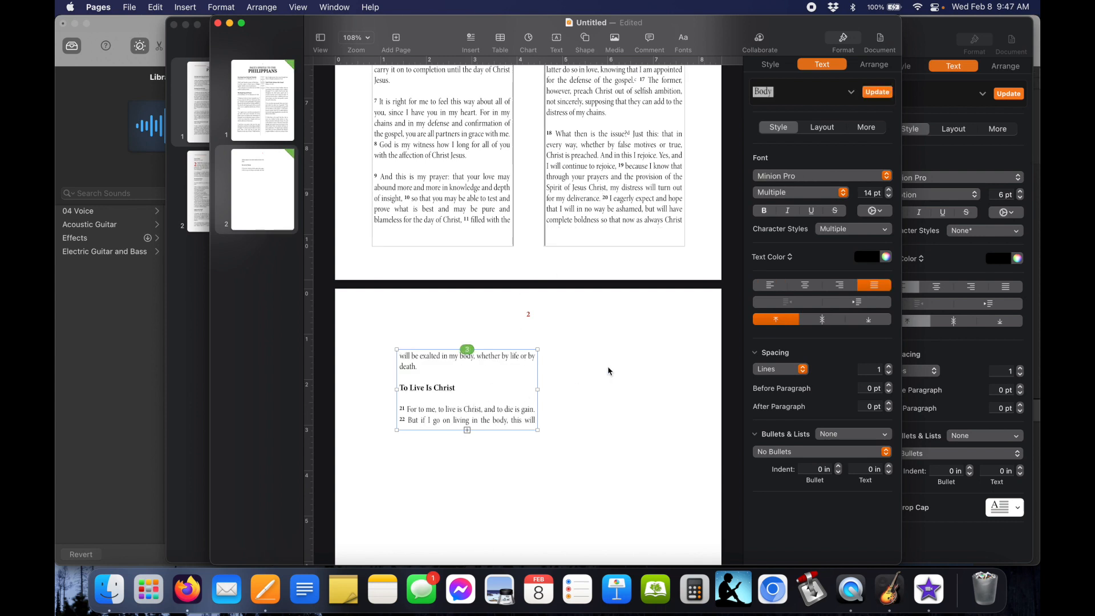
{"action": "key", "text": "Escape"}
Align the linked text box on page 2 with page 1's left column and extend it down near the page bottom.
{"action": "left_click_drag", "start_coordinate": [497, 391], "coordinate": [481, 390]}
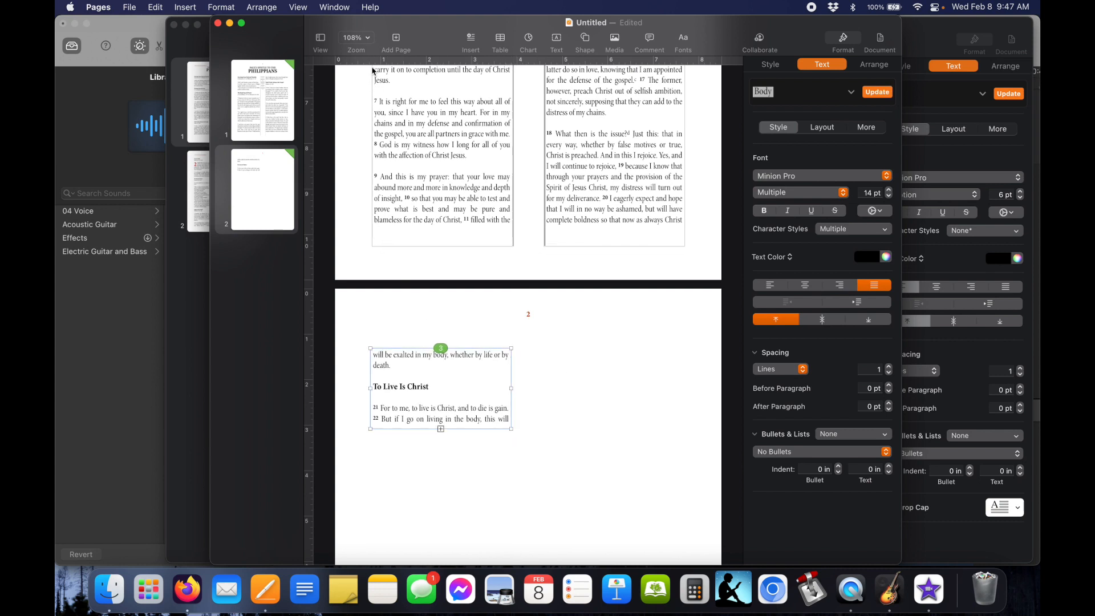
{"action": "scroll", "coordinate": [379, 106], "scroll_direction": "down", "scroll_amount": 5}
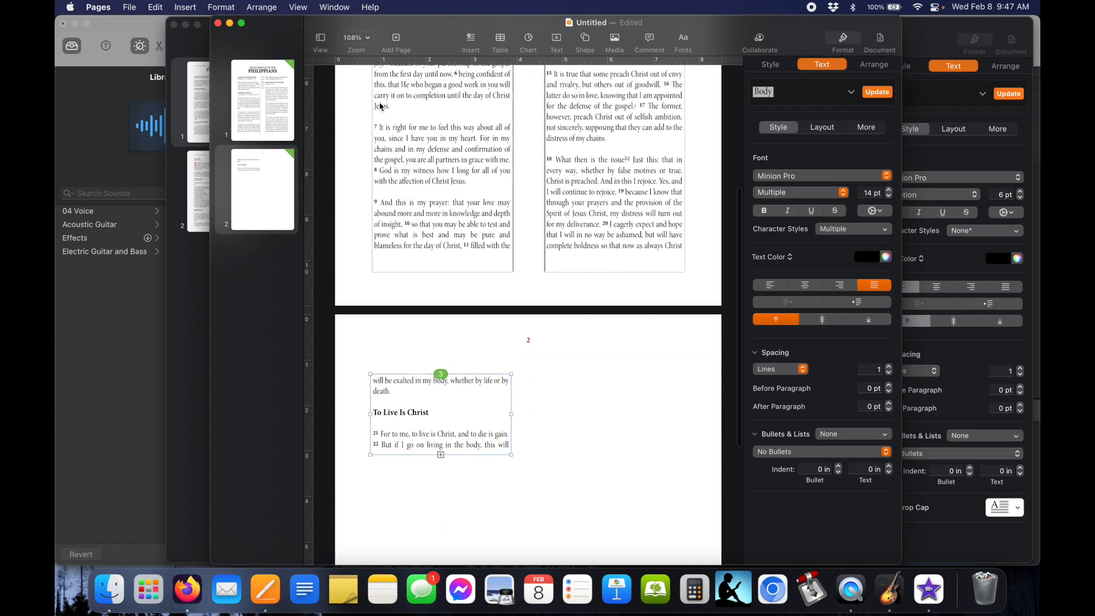
{"action": "scroll", "coordinate": [380, 106], "scroll_direction": "down", "scroll_amount": 1}
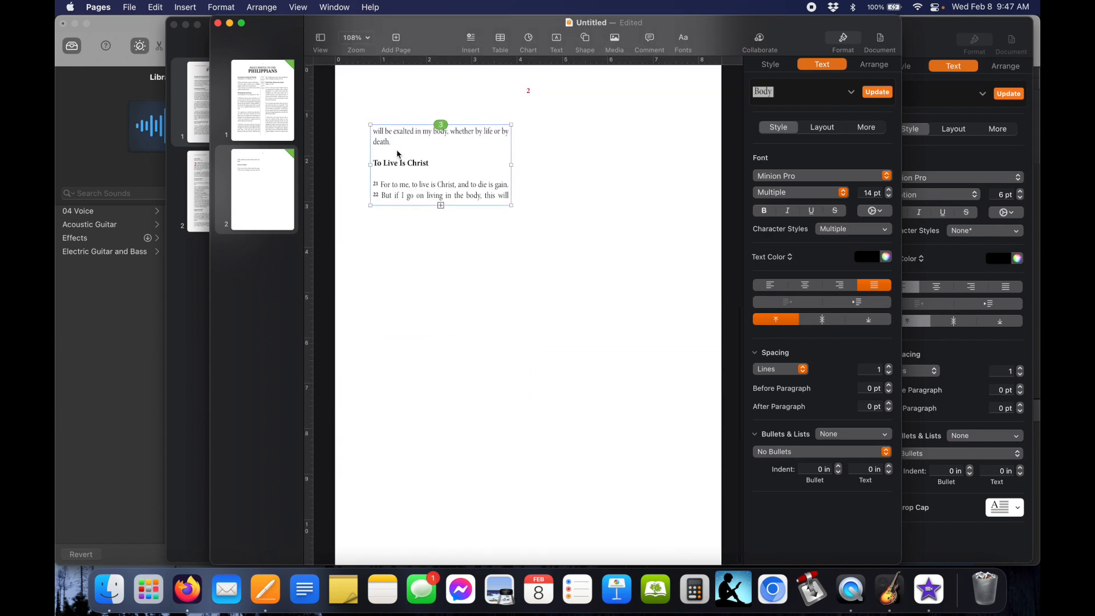
{"action": "left_click_drag", "start_coordinate": [397, 153], "coordinate": [397, 154]}
{"action": "scroll", "coordinate": [464, 193], "scroll_direction": "up", "scroll_amount": 1}
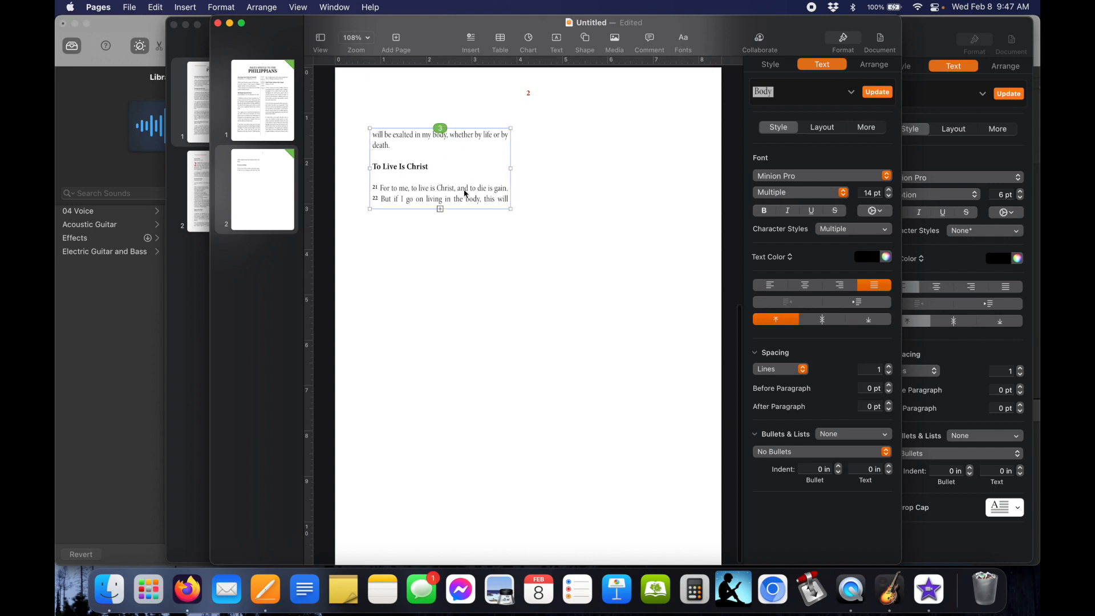
{"action": "left_click_drag", "start_coordinate": [440, 209], "coordinate": [446, 548]}
{"action": "scroll", "coordinate": [592, 379], "scroll_direction": "up", "scroll_amount": 1}
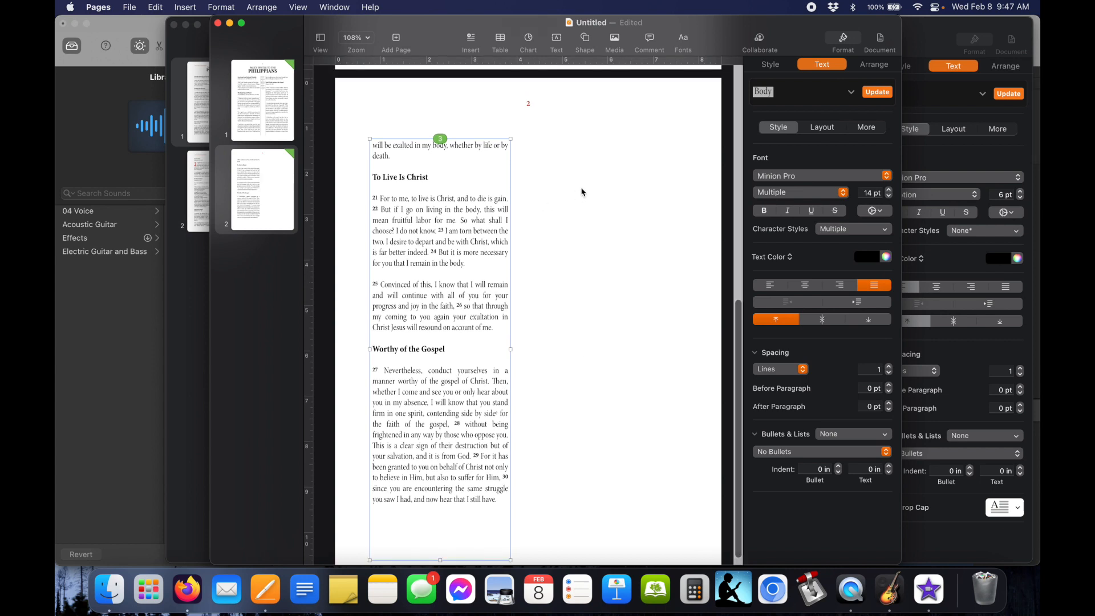
{"action": "left_click", "coordinate": [584, 159]}
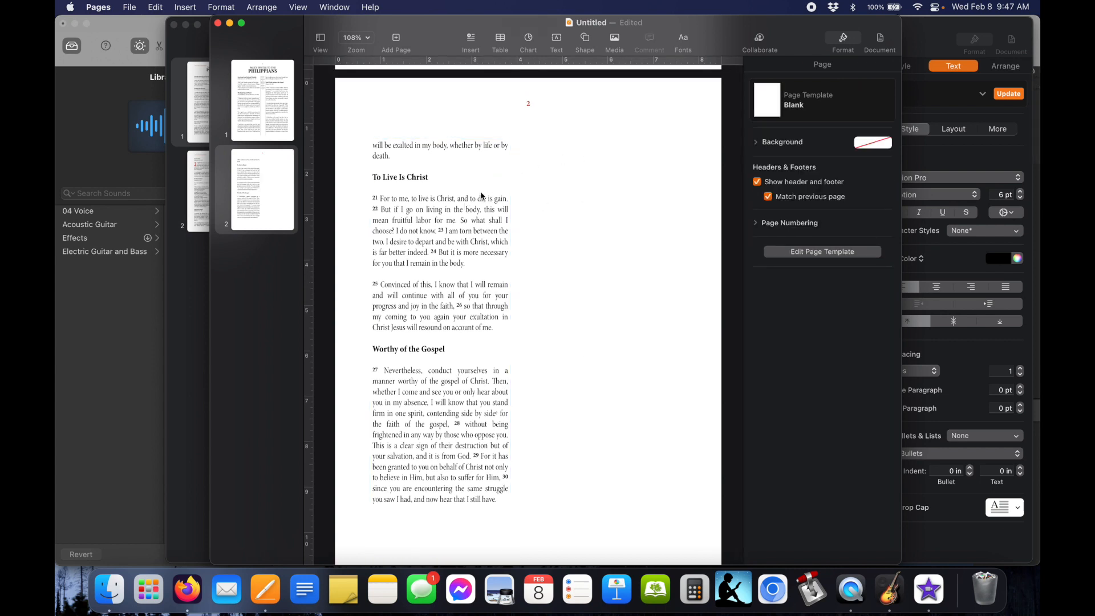
{"action": "left_click", "coordinate": [465, 166]}
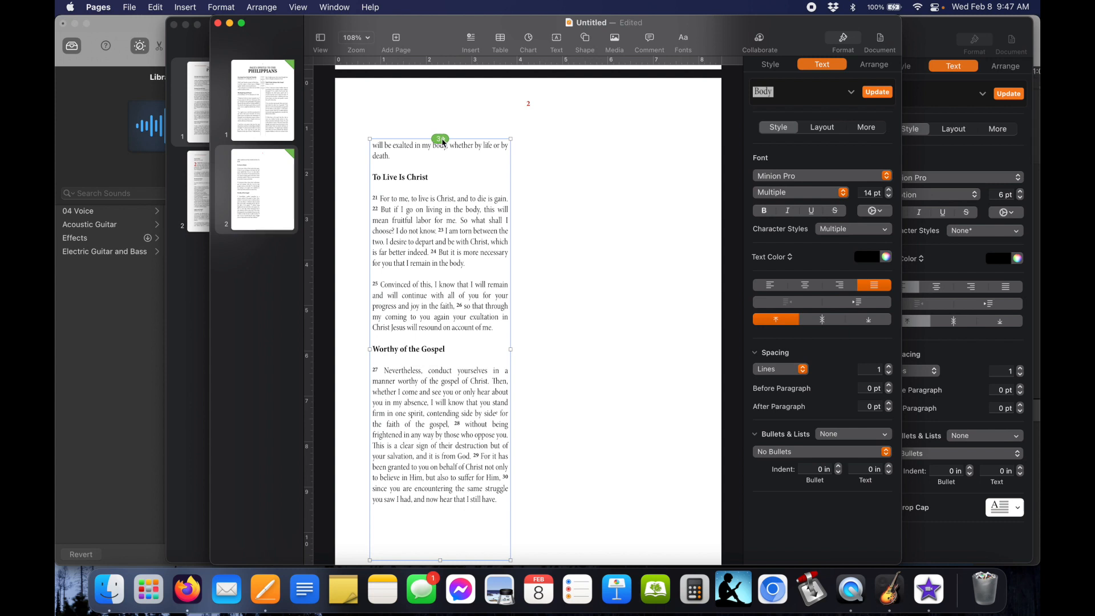
{"action": "left_click", "coordinate": [441, 139]}
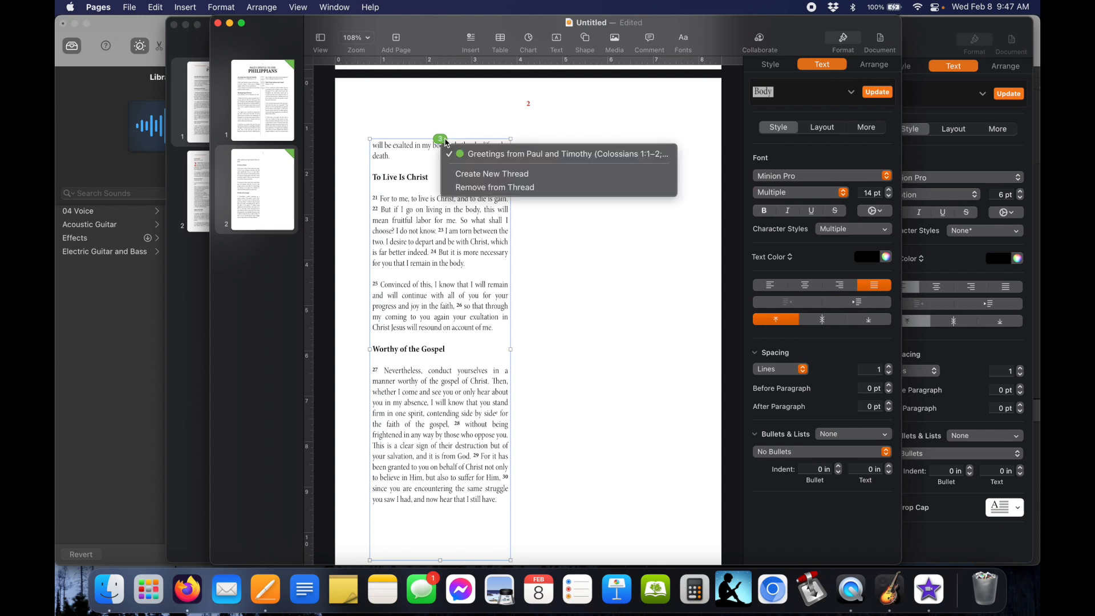
{"action": "left_click", "coordinate": [591, 276]}
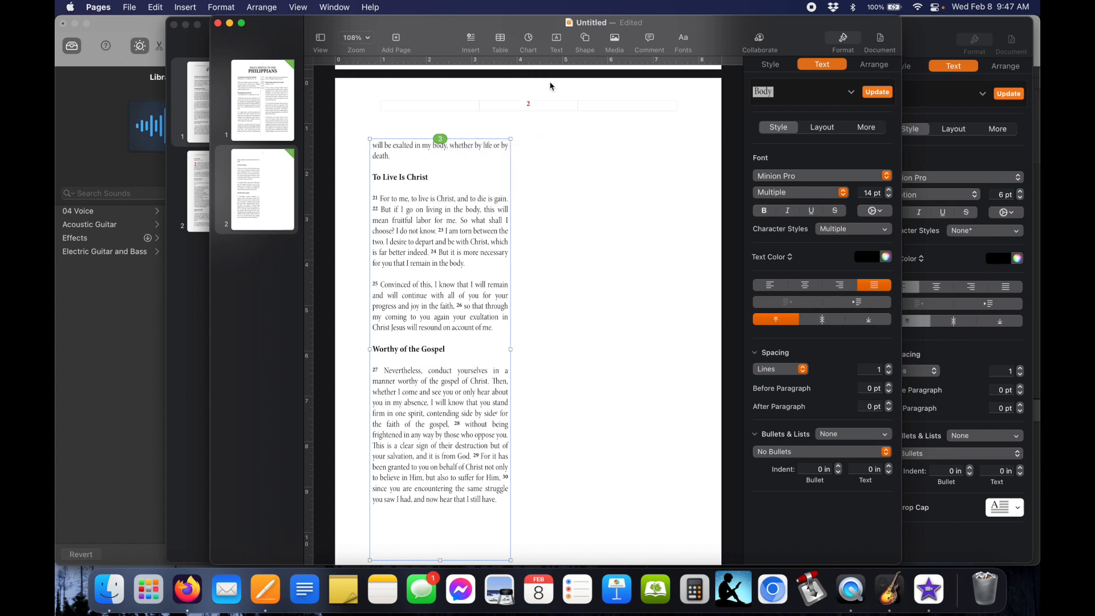
Insert another text box as page 2's right column, level with the left one, and link it to the body text thread.
{"action": "left_click", "coordinate": [556, 40]}
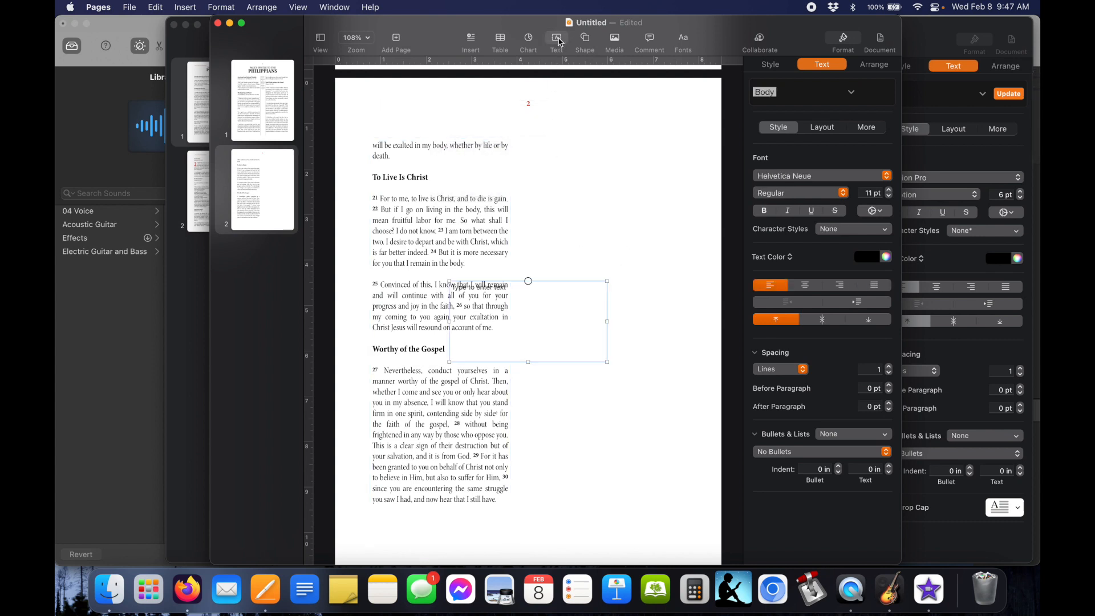
{"action": "left_click_drag", "start_coordinate": [543, 306], "coordinate": [650, 159]}
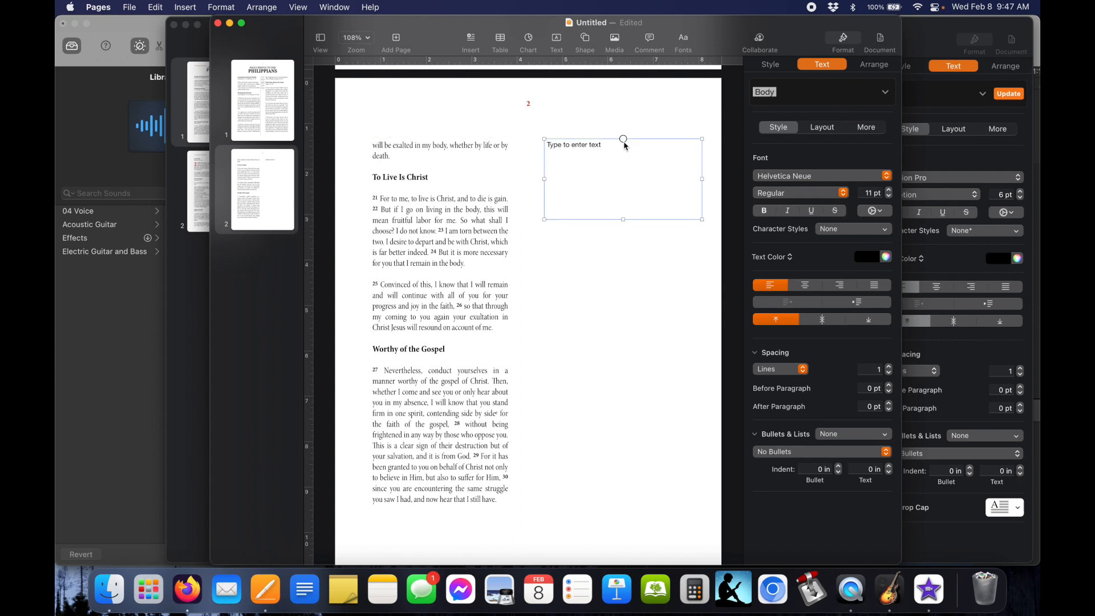
{"action": "left_click", "coordinate": [623, 139]}
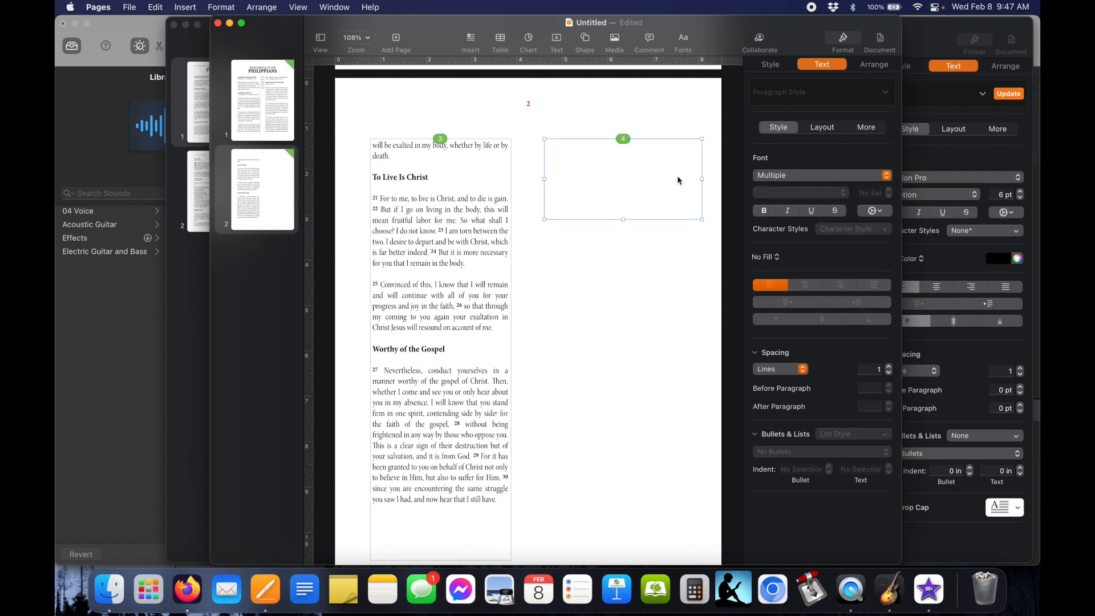
Narrow the empty linked text box on page 2 to match the right column's width on page 1.
{"action": "left_click", "coordinate": [704, 177]}
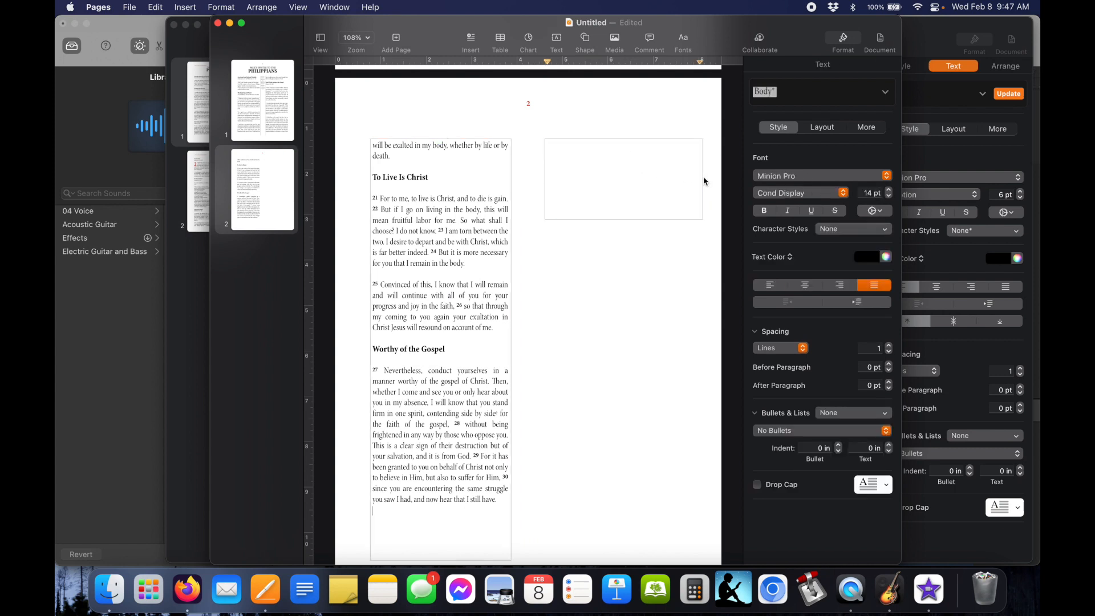
{"action": "left_click", "coordinate": [660, 283]}
{"action": "left_click", "coordinate": [653, 178]}
{"action": "left_click_drag", "start_coordinate": [701, 179], "coordinate": [683, 177]}
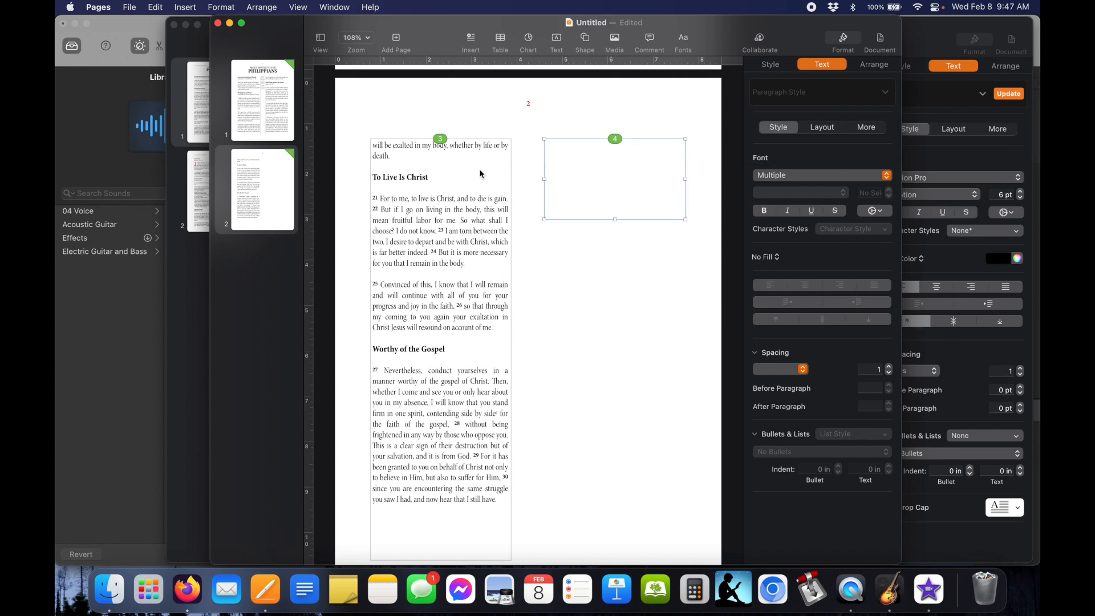
Copy page 1's center footnote box onto page 2 and align its top with the body columns.
{"action": "scroll", "coordinate": [481, 173], "scroll_direction": "up", "scroll_amount": 6}
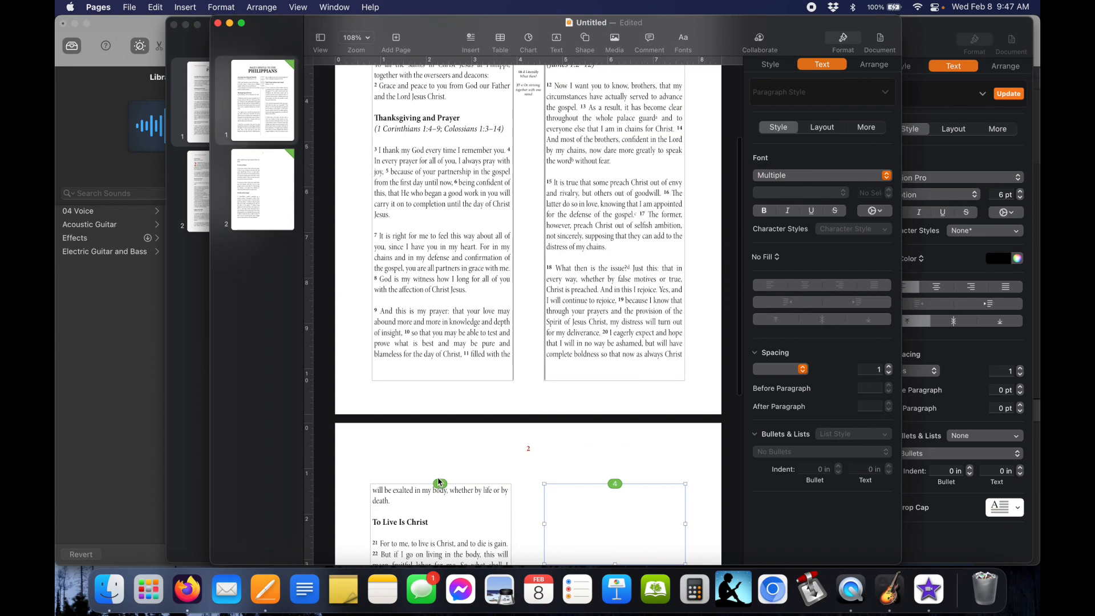
{"action": "scroll", "coordinate": [626, 260], "scroll_direction": "up", "scroll_amount": 1}
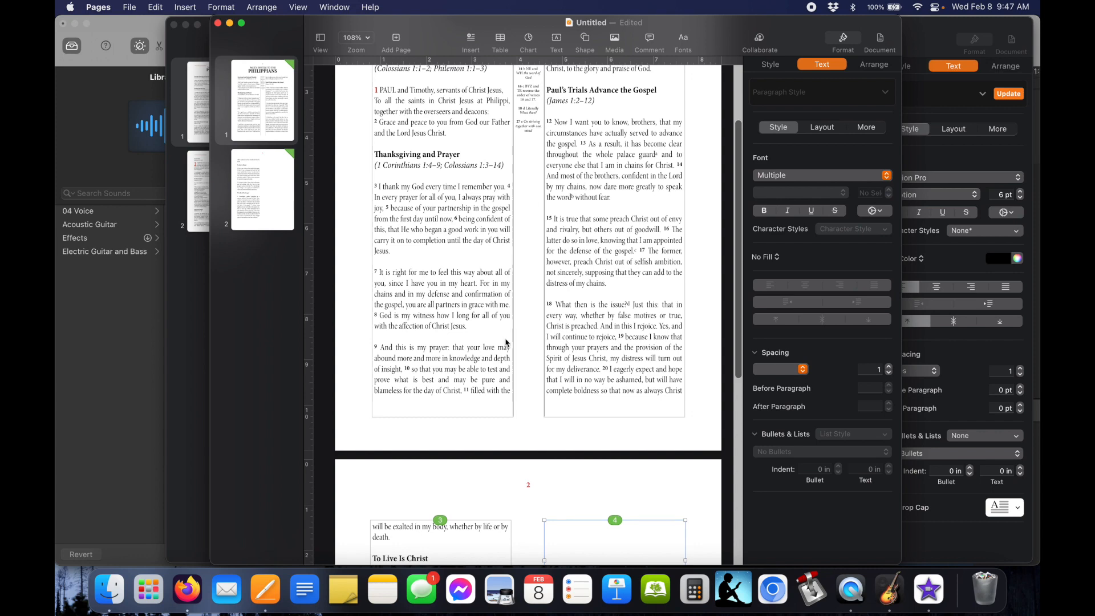
{"action": "scroll", "coordinate": [527, 252], "scroll_direction": "down", "scroll_amount": 10}
{"action": "scroll", "coordinate": [513, 285], "scroll_direction": "up", "scroll_amount": 10}
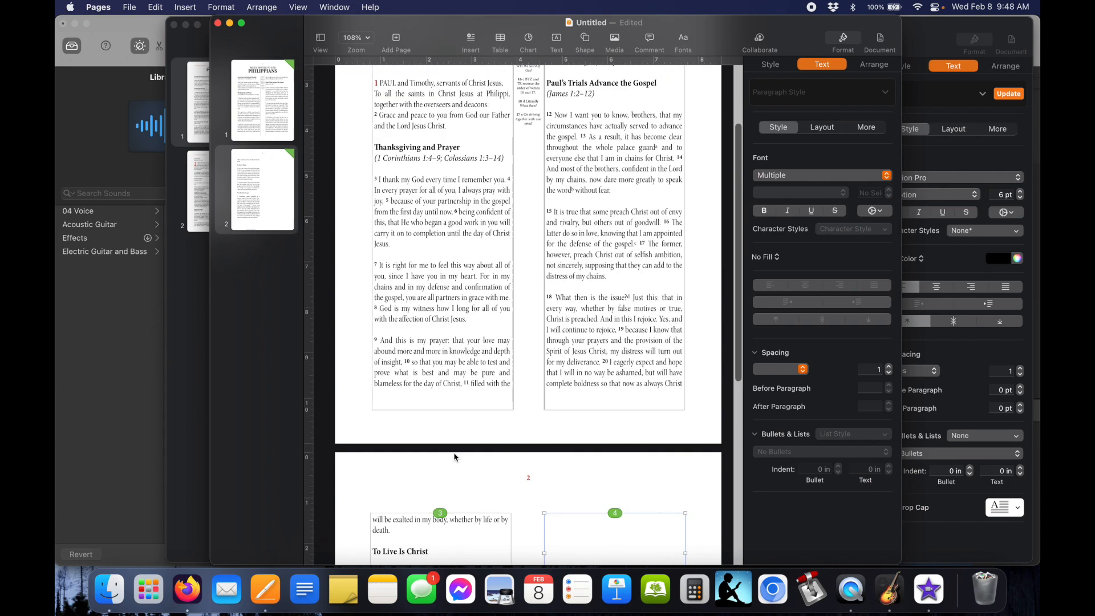
{"action": "scroll", "coordinate": [525, 187], "scroll_direction": "up", "scroll_amount": 3}
{"action": "left_click", "coordinate": [530, 203]}
{"action": "scroll", "coordinate": [530, 276], "scroll_direction": "down", "scroll_amount": 11}
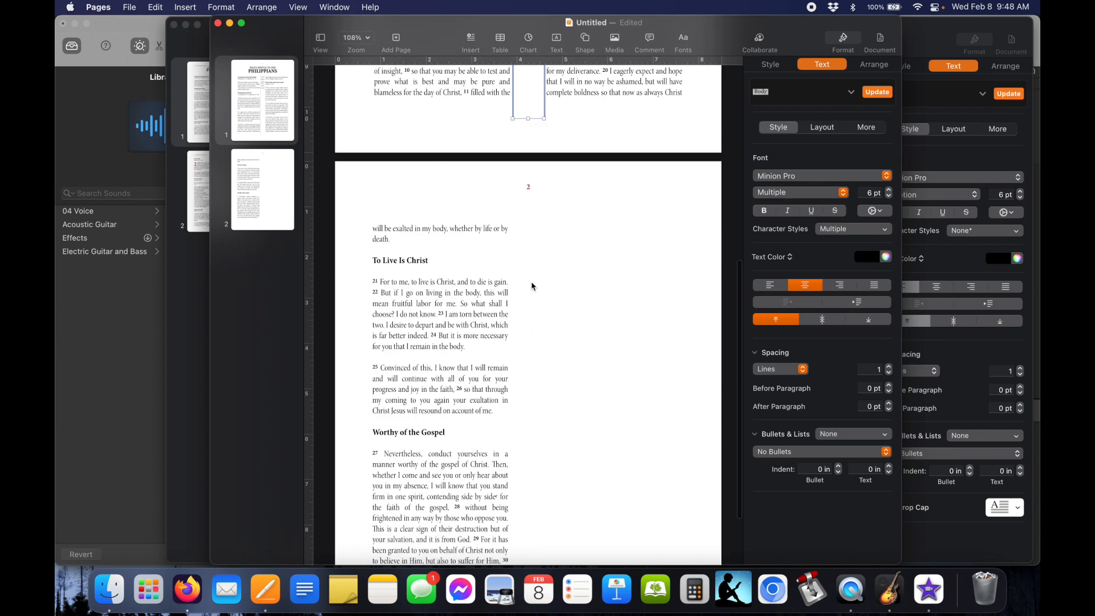
{"action": "key", "text": "super+c"}
{"action": "key", "text": "super+v"}
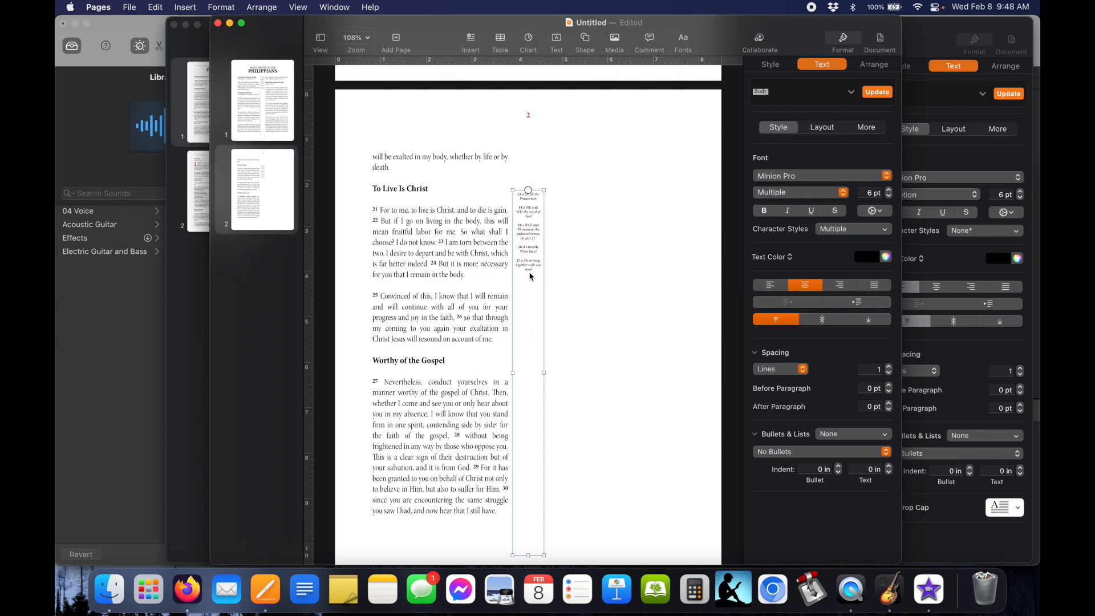
{"action": "scroll", "coordinate": [518, 189], "scroll_direction": "down", "scroll_amount": 1}
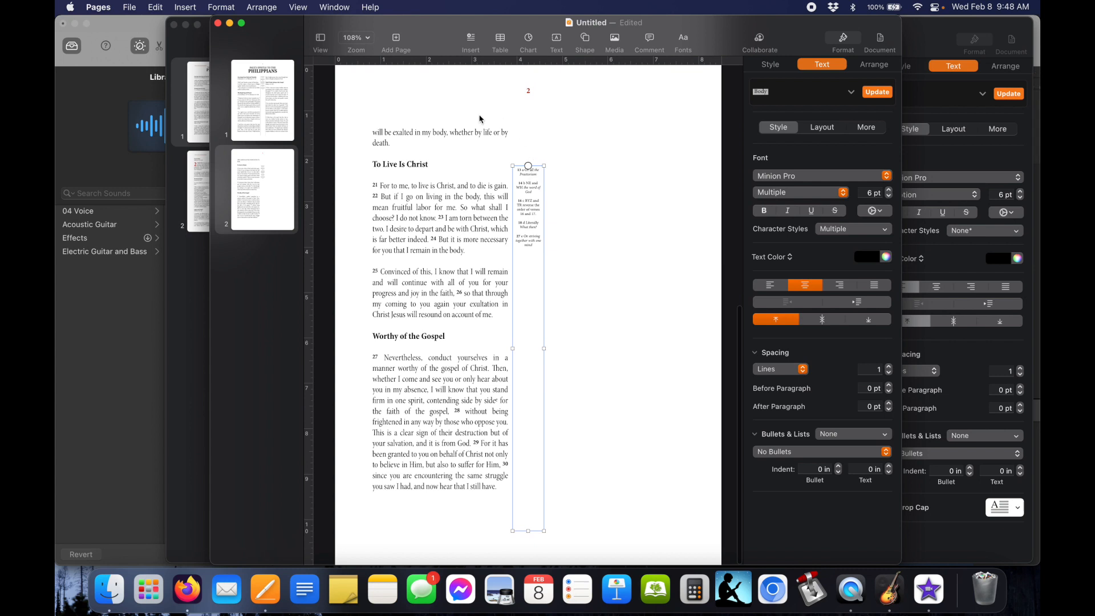
{"action": "left_click_drag", "start_coordinate": [534, 209], "coordinate": [538, 165]}
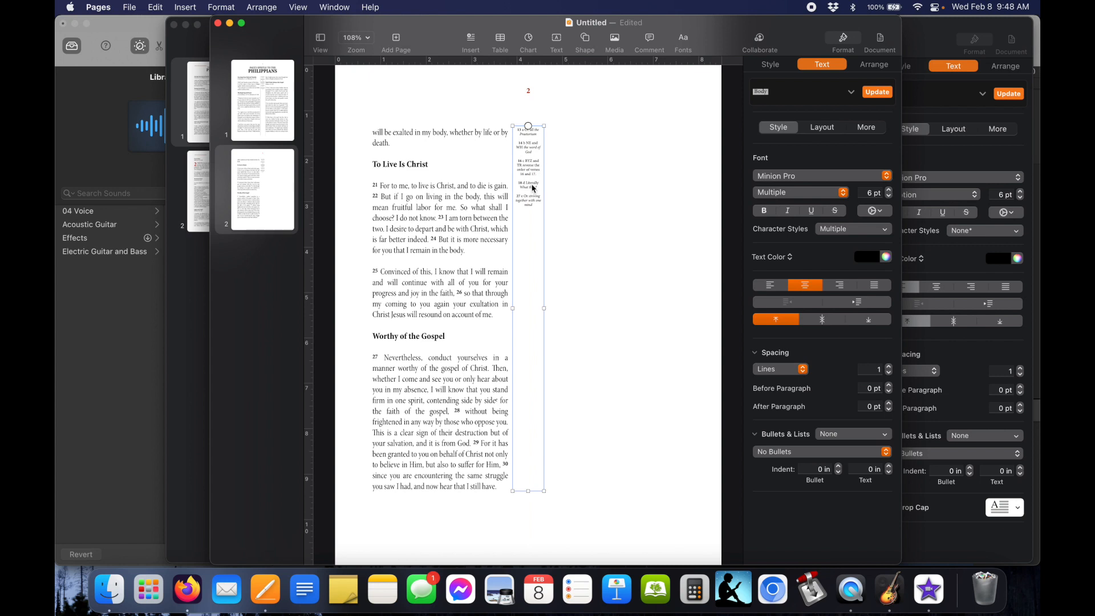
Delete the verse 13, 14, 16 and 18 footnotes from the copied box on page 2, keeping only the verse 27 note.
{"action": "double_click", "coordinate": [533, 185]}
{"action": "key", "text": "super+i"}
{"action": "left_click_drag", "start_coordinate": [516, 196], "coordinate": [518, 129]}
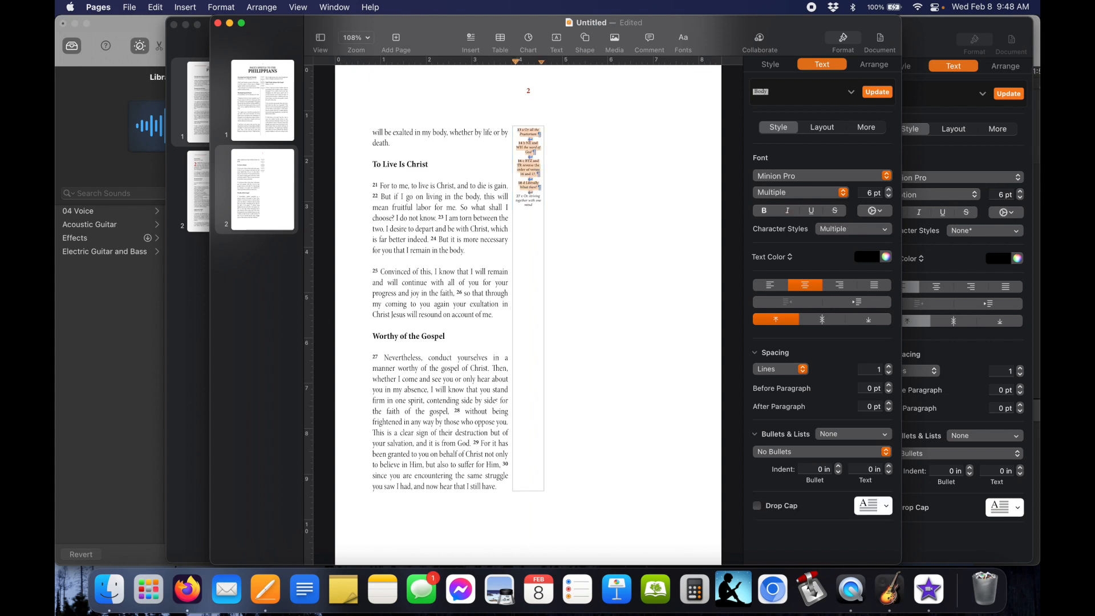
{"action": "key", "text": "BackSpace"}
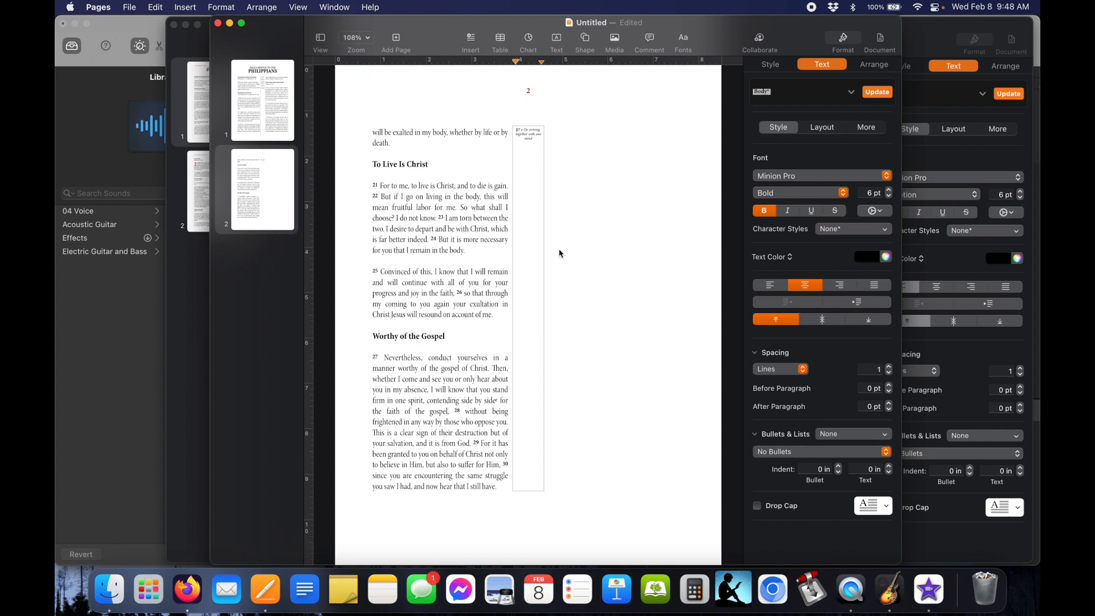
{"action": "left_click", "coordinate": [586, 491]}
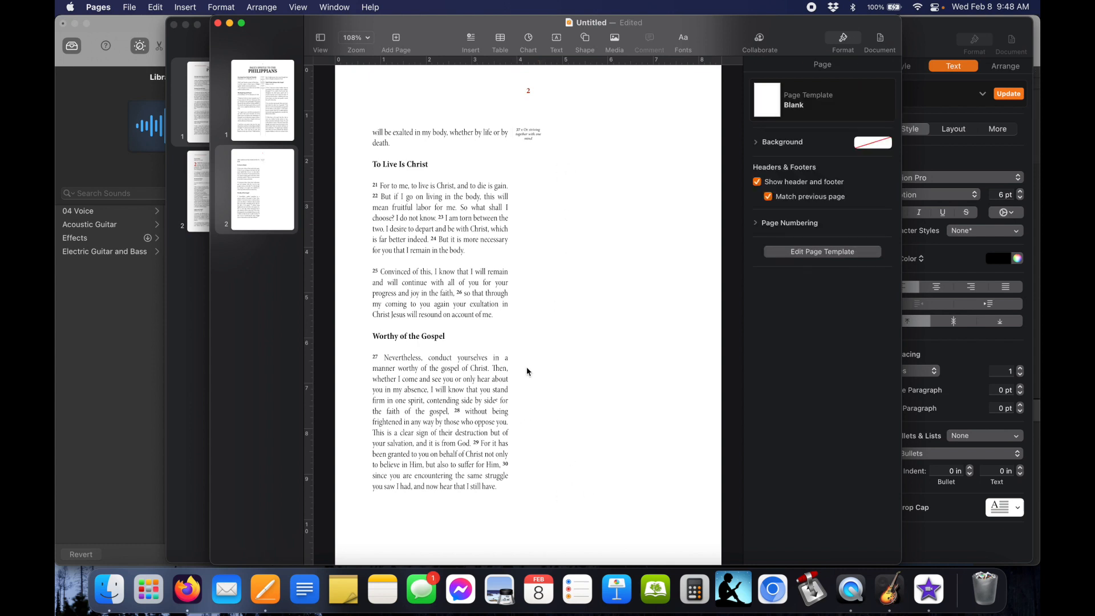
Extend the center footnote box on page 2 down to the bottom of the body column.
{"action": "left_click", "coordinate": [519, 444]}
{"action": "left_click", "coordinate": [523, 488]}
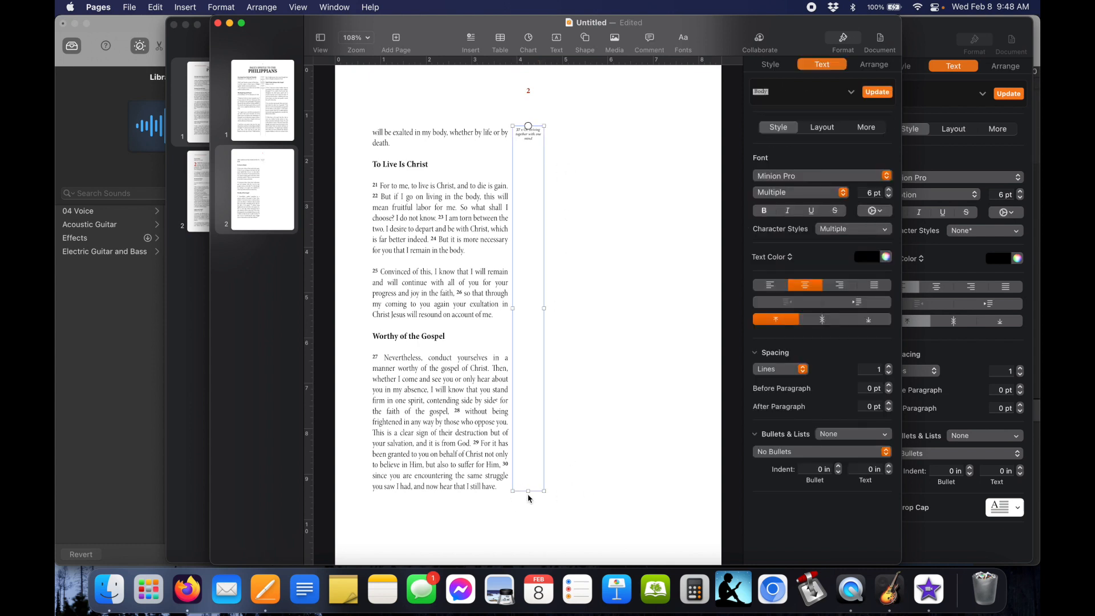
{"action": "left_click_drag", "start_coordinate": [528, 491], "coordinate": [528, 547]}
Set the font size of all footnotes in page 1's center box to 9 pt.
{"action": "scroll", "coordinate": [530, 156], "scroll_direction": "up", "scroll_amount": 10}
{"action": "left_click", "coordinate": [530, 153]}
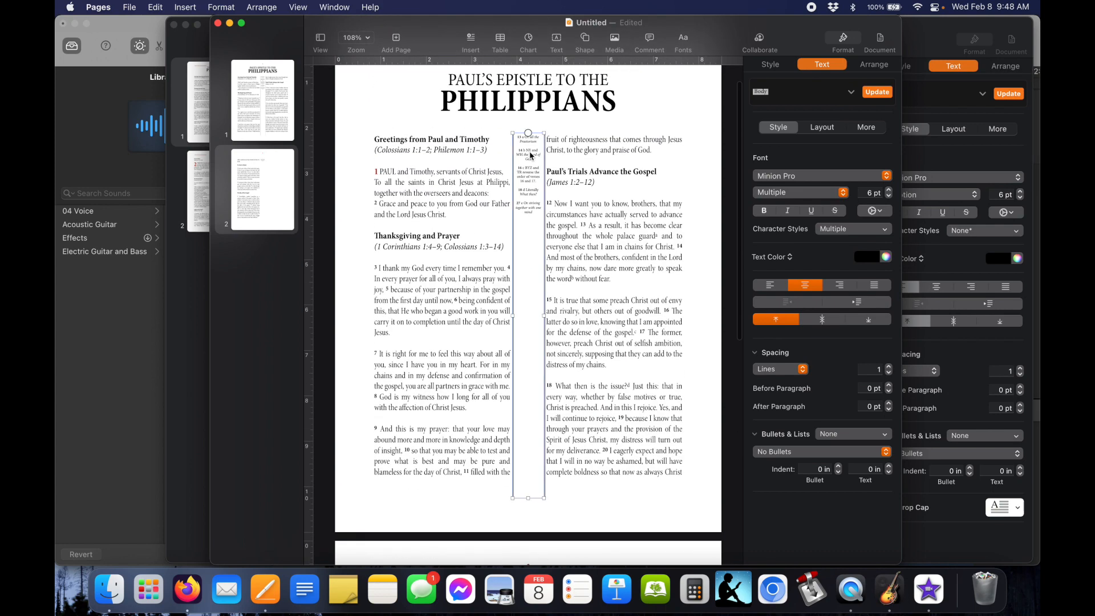
{"action": "key", "text": "super+a"}
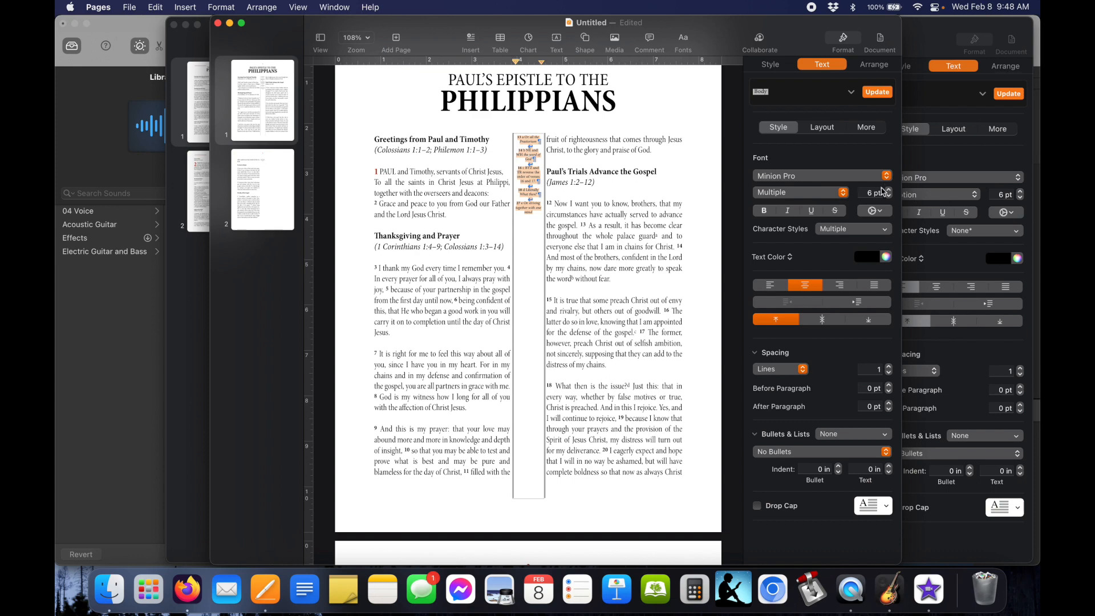
{"action": "left_click", "coordinate": [888, 190]}
{"action": "left_click", "coordinate": [888, 190]}
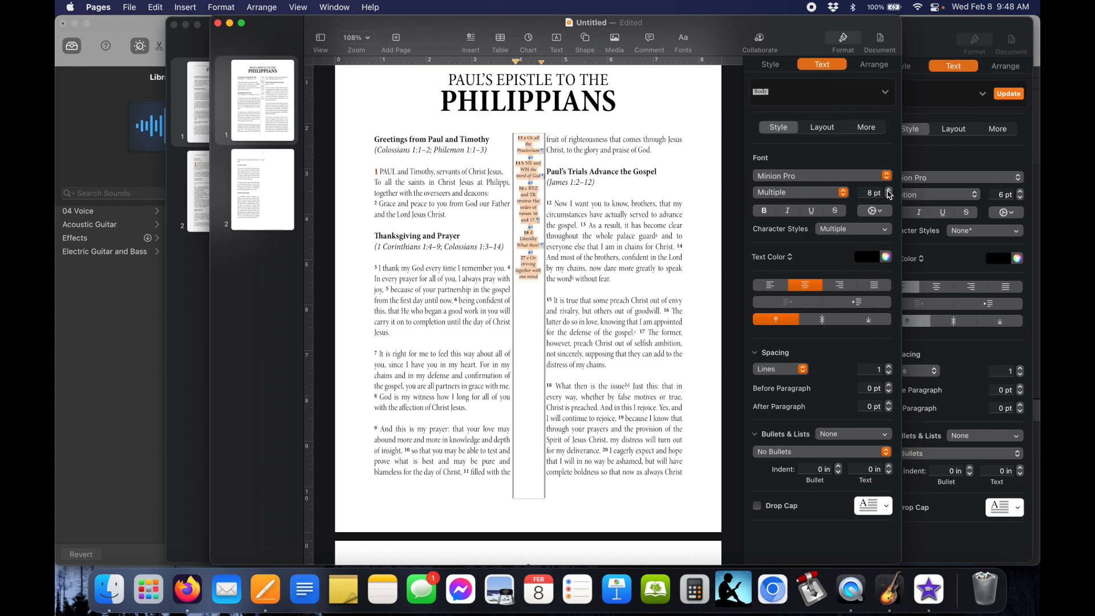
{"action": "left_click", "coordinate": [888, 191]}
{"action": "scroll", "coordinate": [542, 428], "scroll_direction": "down", "scroll_amount": 6}
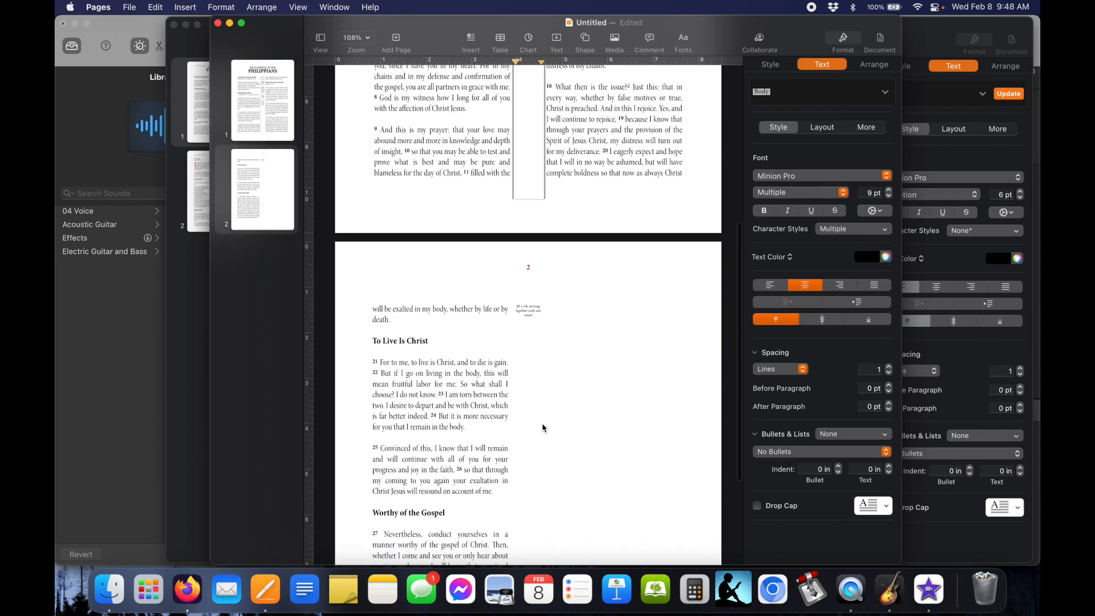
Set the font size of the verse 27 footnote in page 2's center box to 9 pt and deselect the box.
{"action": "left_click", "coordinate": [532, 323]}
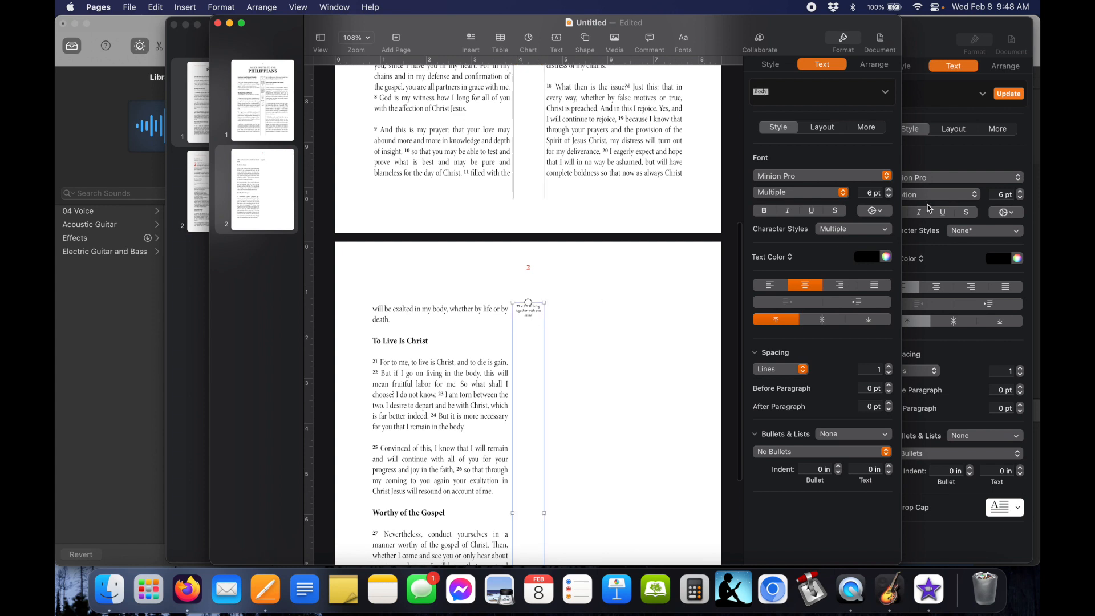
{"action": "key", "text": "Return"}
{"action": "key", "text": "super+a"}
{"action": "left_click", "coordinate": [889, 190]}
{"action": "left_click", "coordinate": [888, 191]}
{"action": "left_click", "coordinate": [889, 190]}
{"action": "left_click", "coordinate": [888, 190]}
{"action": "left_click", "coordinate": [889, 197]}
{"action": "scroll", "coordinate": [559, 434], "scroll_direction": "up", "scroll_amount": 10}
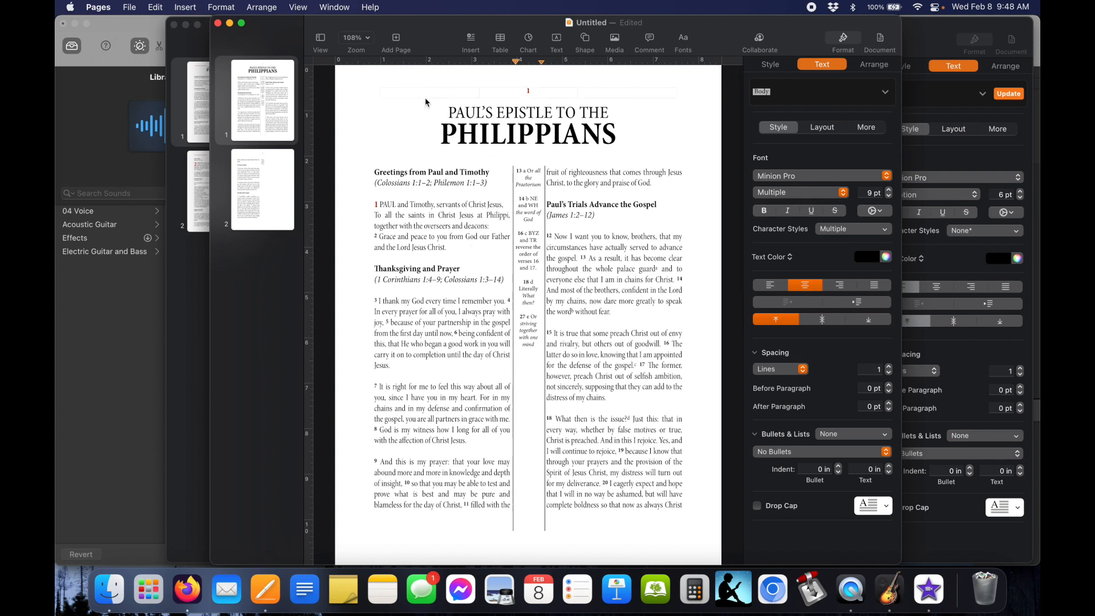
{"action": "left_click", "coordinate": [418, 83]}
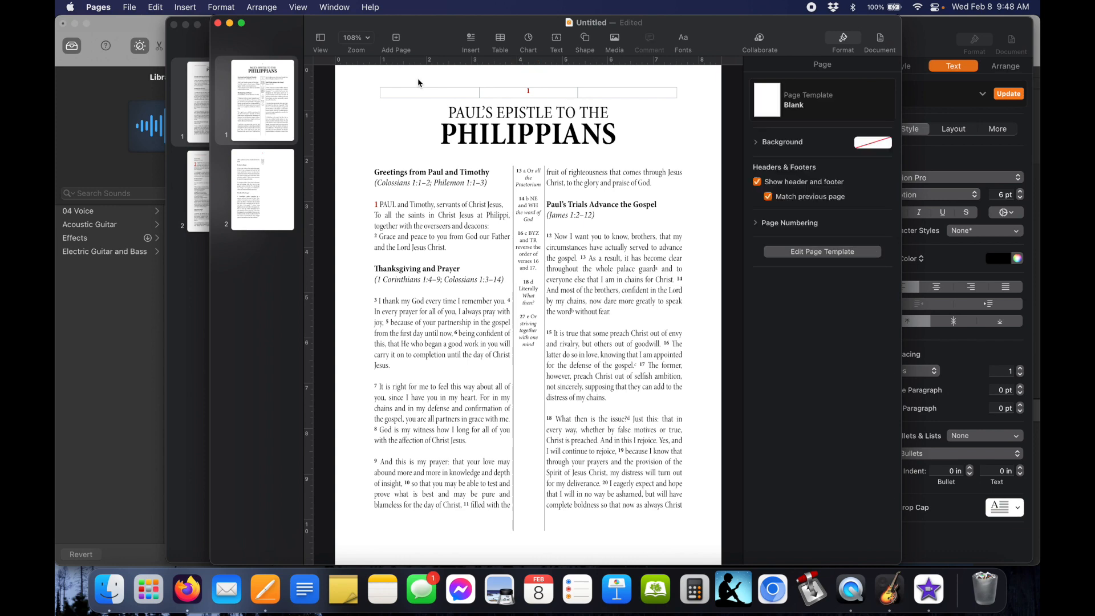
Look through the installed applications, including the Other folder, and switch to the App Store.
{"action": "left_click", "coordinate": [160, 593]}
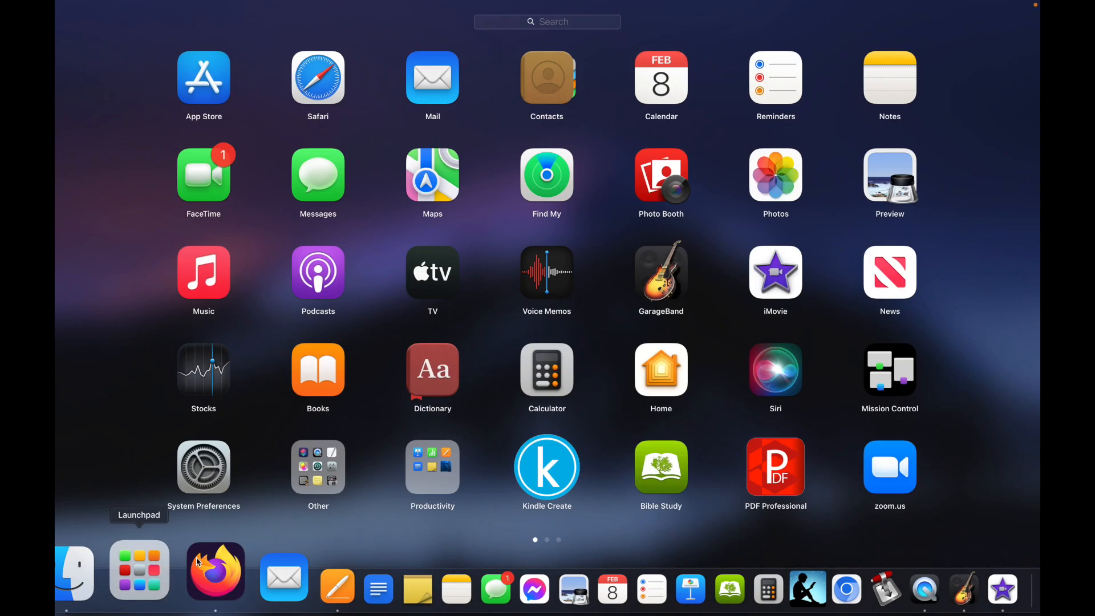
{"action": "left_click", "coordinate": [331, 466]}
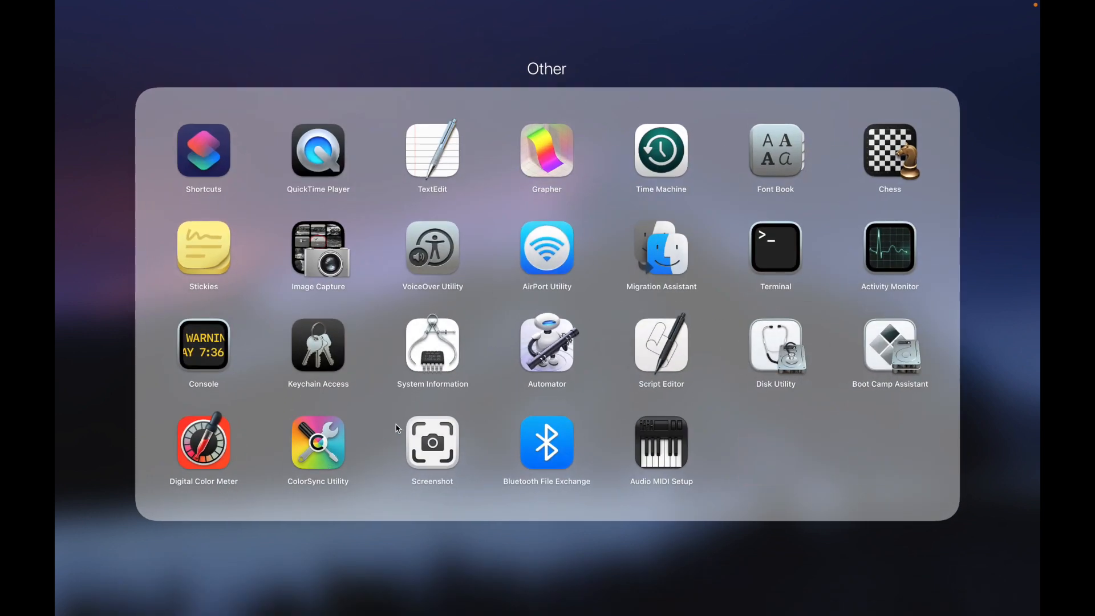
{"action": "left_click", "coordinate": [841, 387]}
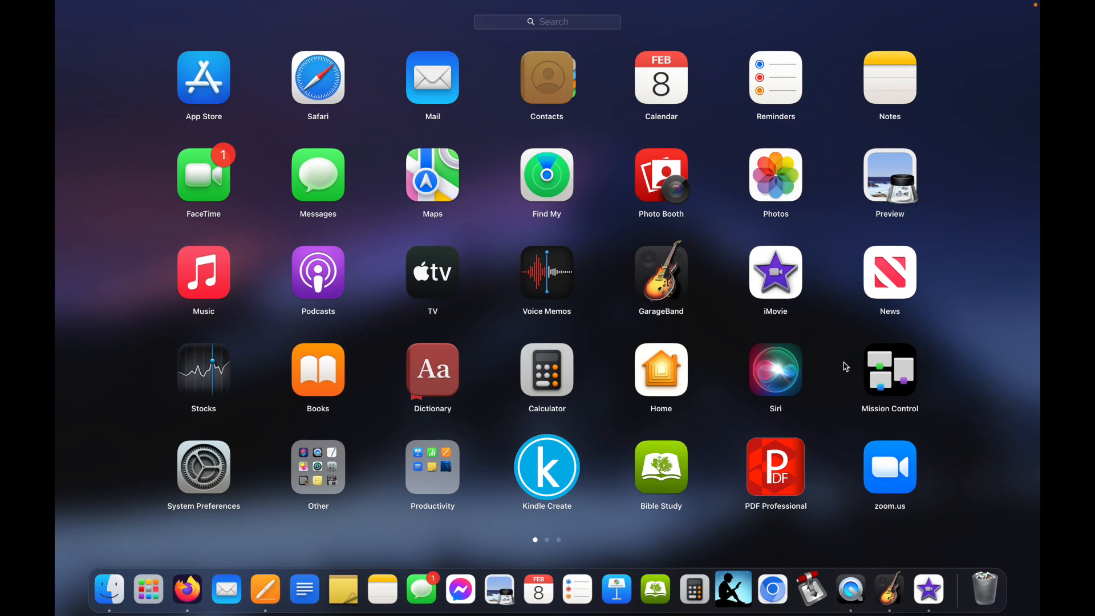
{"action": "left_click", "coordinate": [249, 72]}
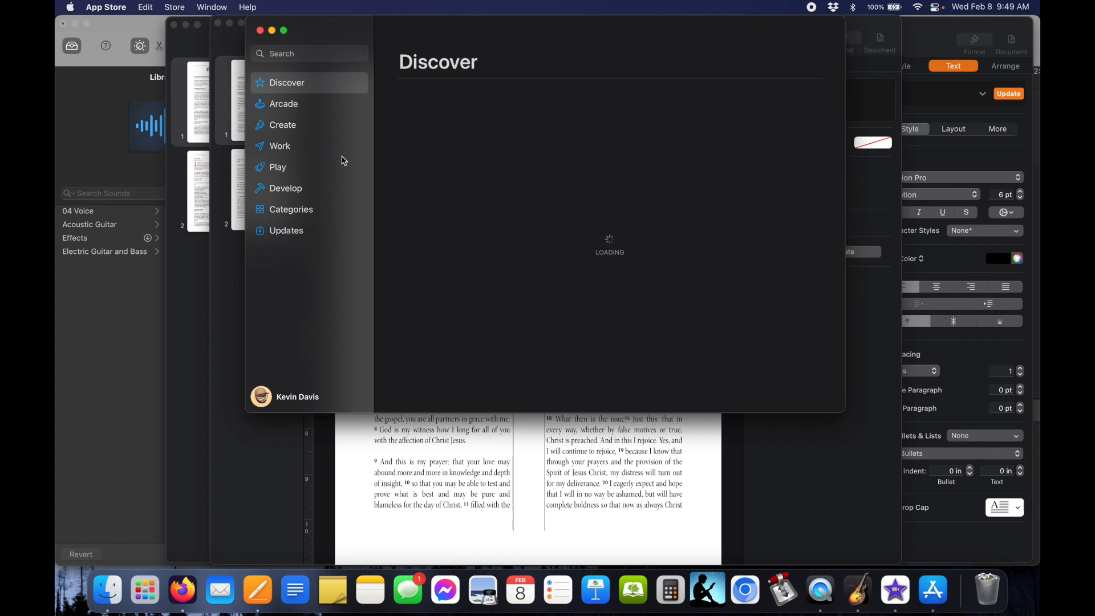
Search the App Store for "BOOK FORMAT" and browse the resulting apps.
{"action": "left_click", "coordinate": [292, 52]}
{"action": "type", "text": "PDF"}
{"action": "key", "text": "super+a"}
{"action": "type", "text": "BOOK FFORMAT"}
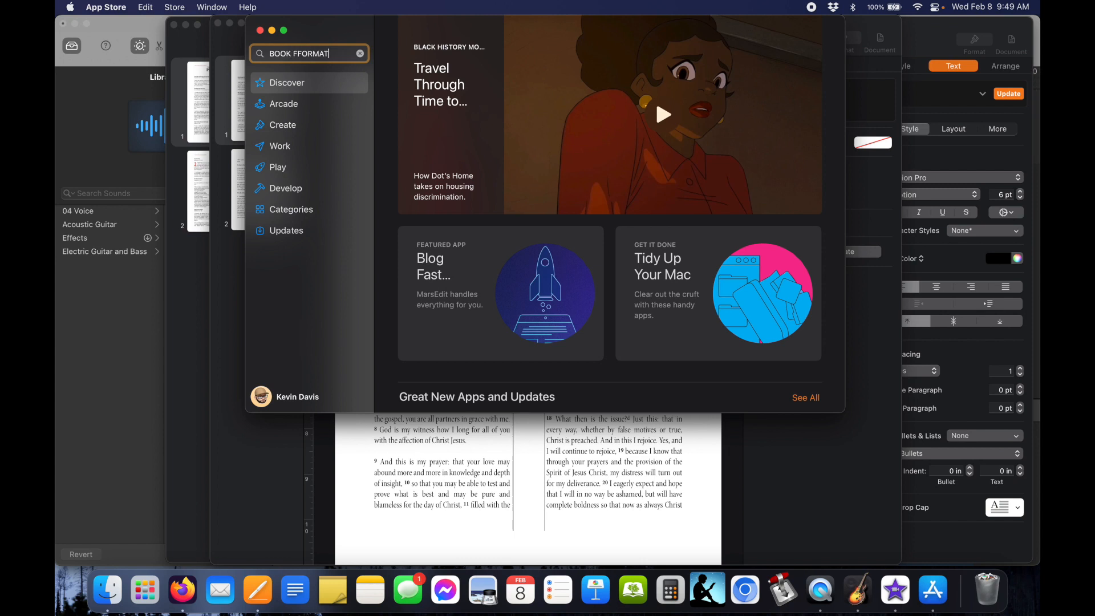
{"action": "key", "text": "Return"}
{"action": "left_click", "coordinate": [306, 54]}
{"action": "key", "text": "Left"}
{"action": "key", "text": "Right"}
{"action": "key", "text": "Right"}
{"action": "key", "text": "Right"}
{"action": "key", "text": "Right"}
{"action": "key", "text": "BackSpace"}
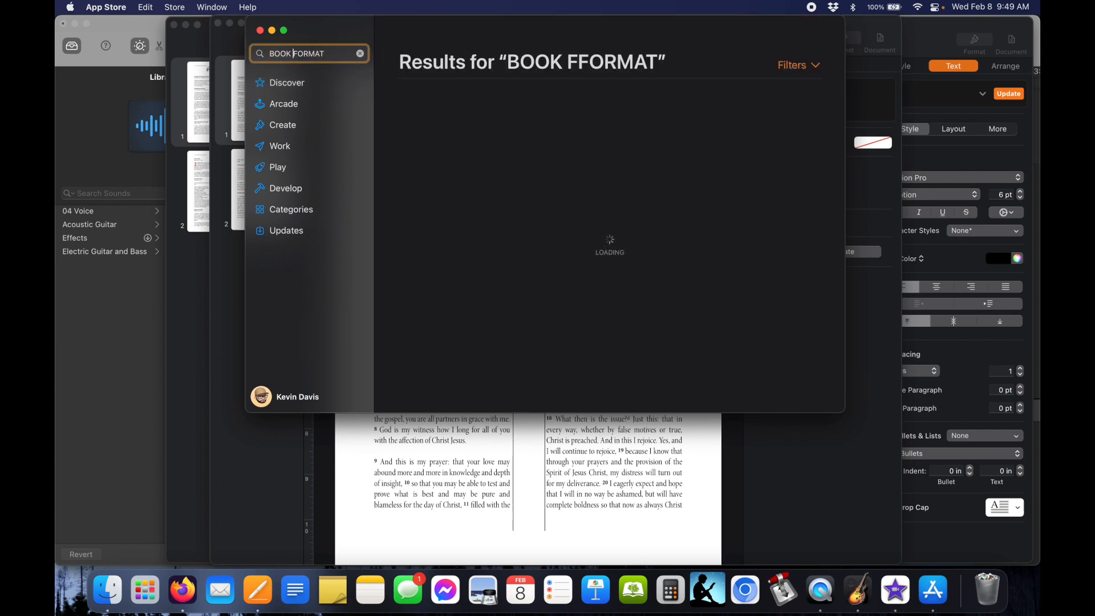
{"action": "key", "text": "Return"}
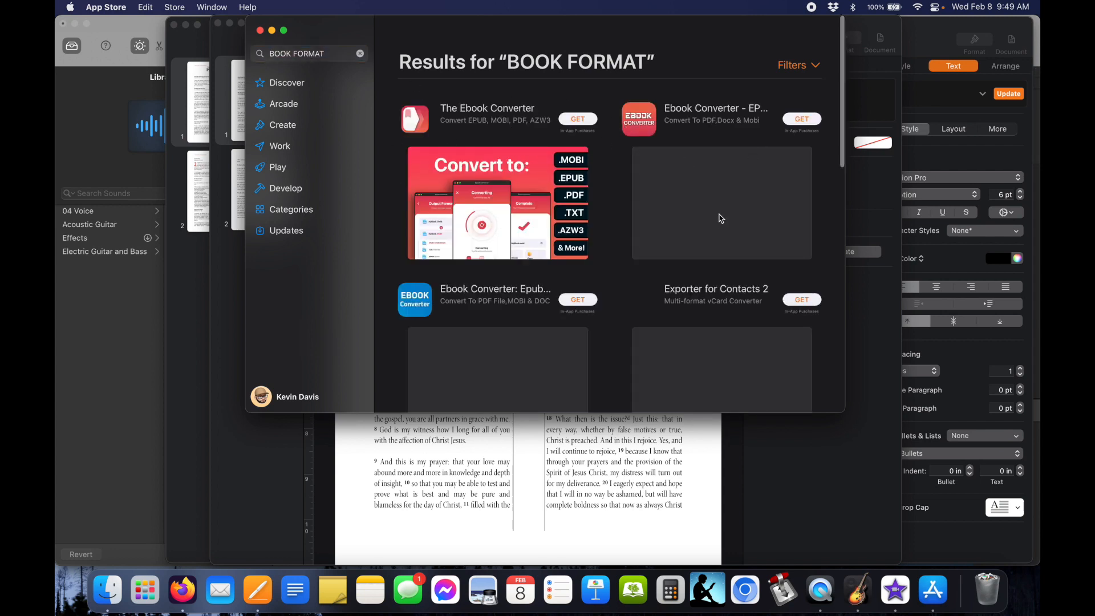
{"action": "scroll", "coordinate": [719, 218], "scroll_direction": "down", "scroll_amount": 5}
{"action": "scroll", "coordinate": [719, 220], "scroll_direction": "down", "scroll_amount": 5}
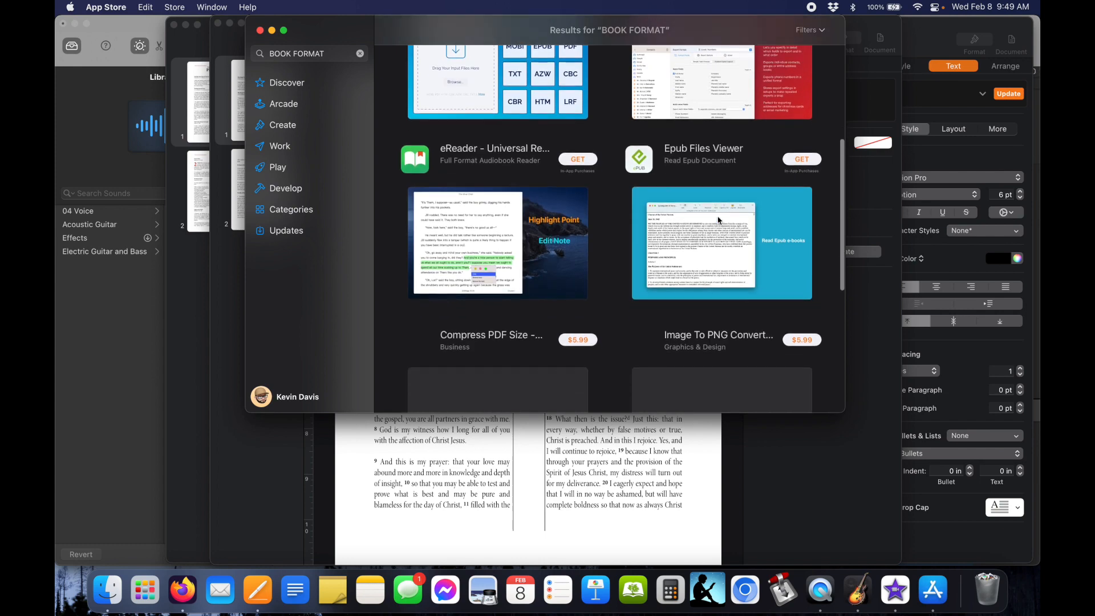
{"action": "scroll", "coordinate": [719, 220], "scroll_direction": "down", "scroll_amount": 4}
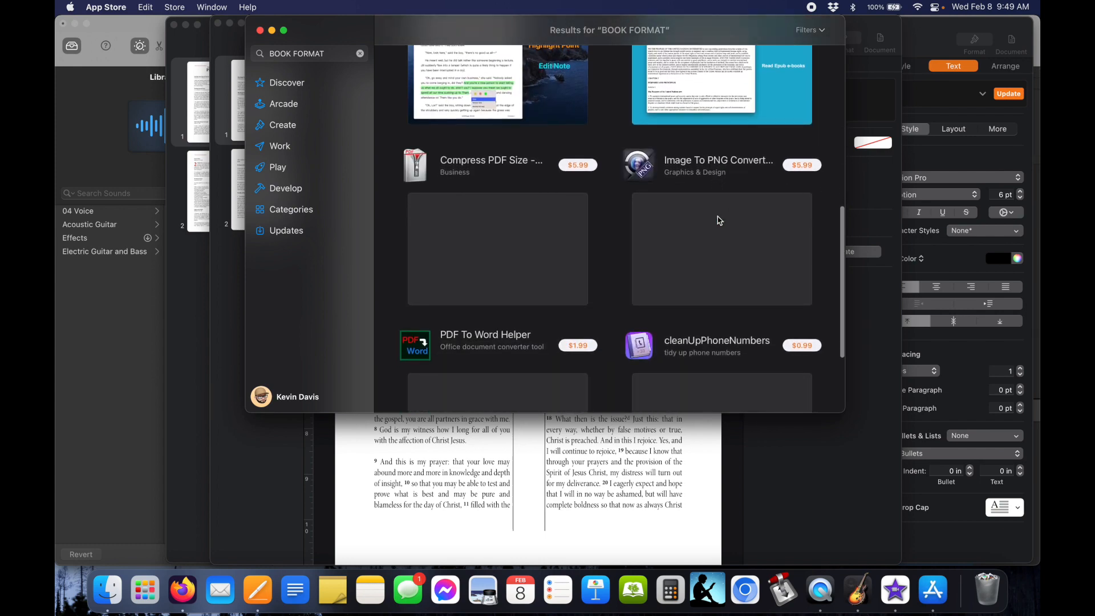
{"action": "scroll", "coordinate": [719, 221], "scroll_direction": "up", "scroll_amount": 5}
{"action": "scroll", "coordinate": [720, 221], "scroll_direction": "up", "scroll_amount": 4}
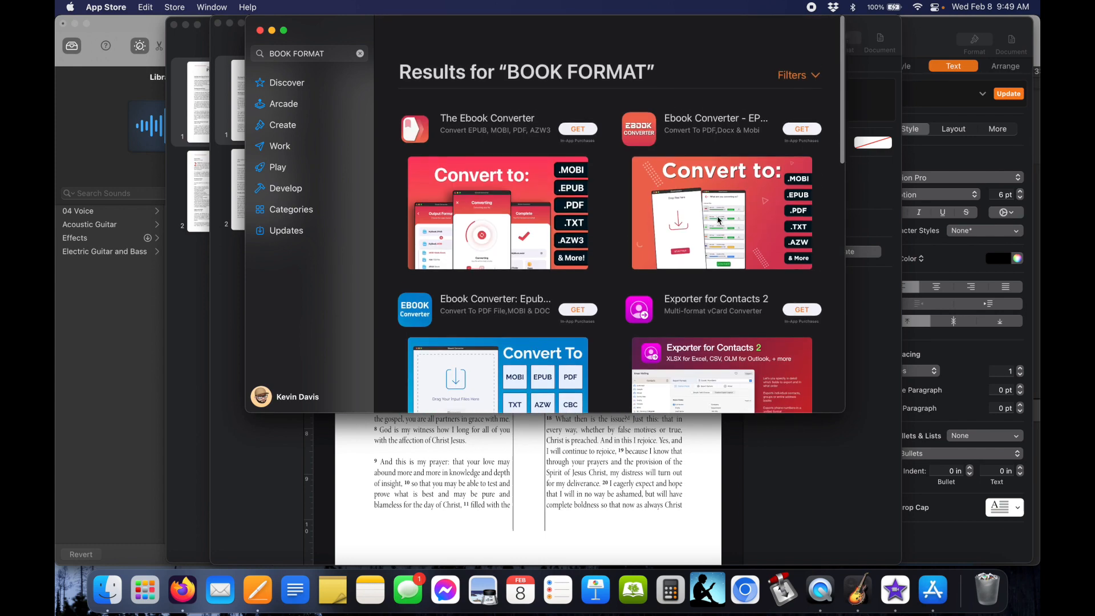
Search the App Store for "Booklet".
{"action": "left_click", "coordinate": [310, 53]}
{"action": "type", "text": "Bookle"}
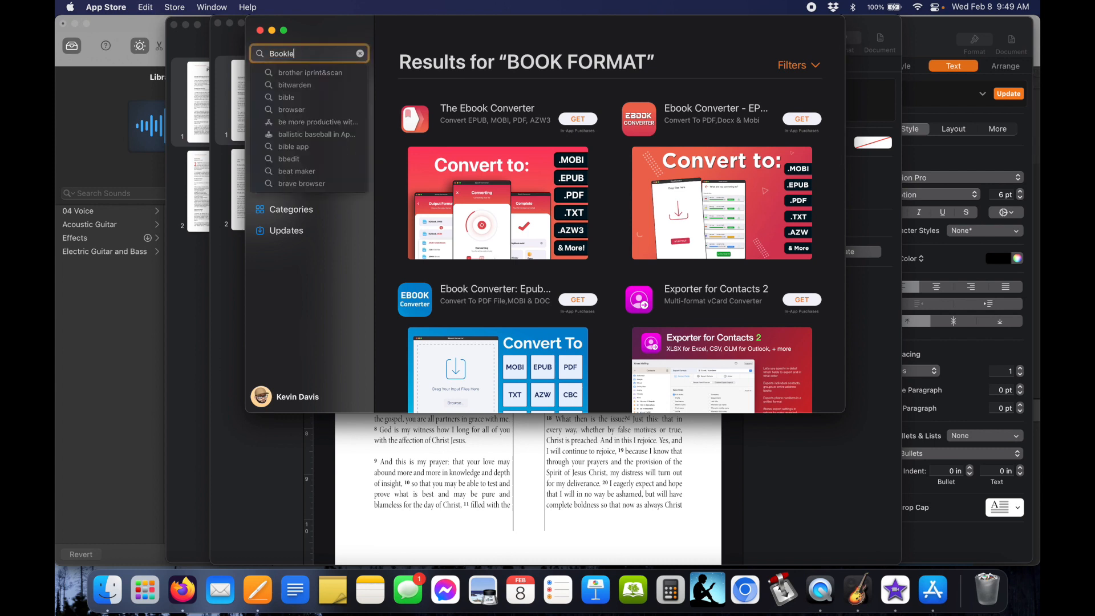
{"action": "type", "text": "t"}
{"action": "key", "text": "Return"}
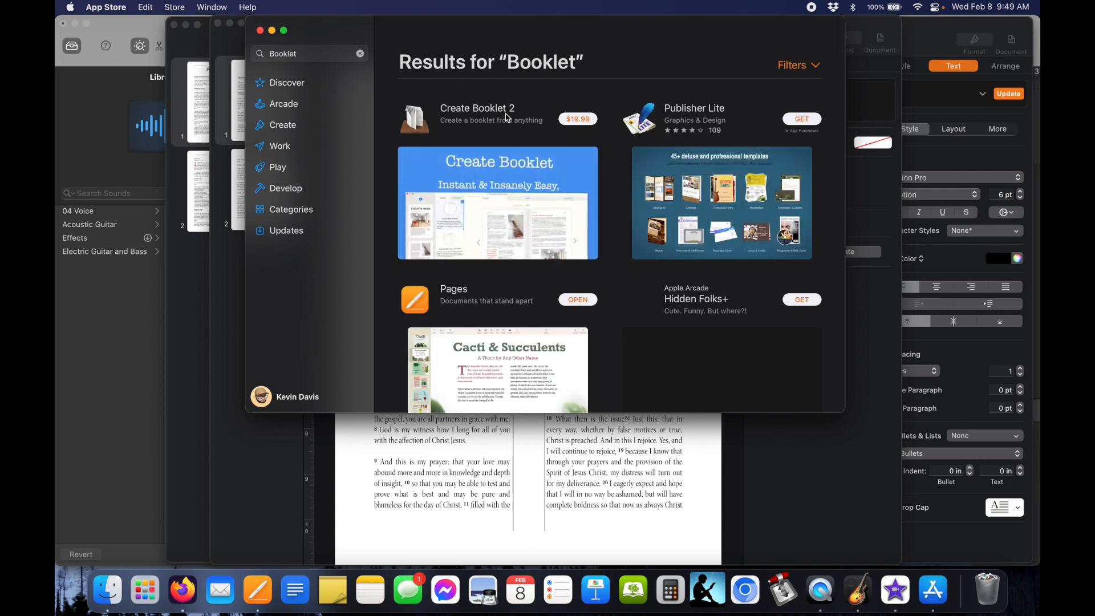
Examine the Booklet search results for booklet-making and page-arranging apps, and close the App Store.
{"action": "scroll", "coordinate": [472, 175], "scroll_direction": "down", "scroll_amount": 2}
{"action": "scroll", "coordinate": [472, 175], "scroll_direction": "down", "scroll_amount": 3}
{"action": "scroll", "coordinate": [472, 175], "scroll_direction": "down", "scroll_amount": 8}
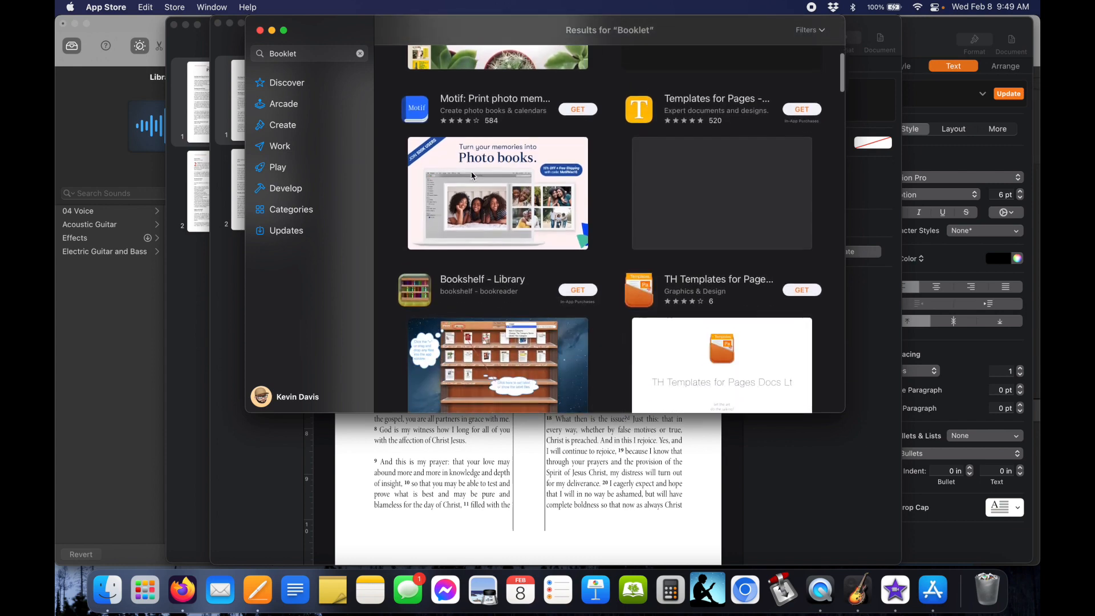
{"action": "scroll", "coordinate": [472, 175], "scroll_direction": "down", "scroll_amount": 7}
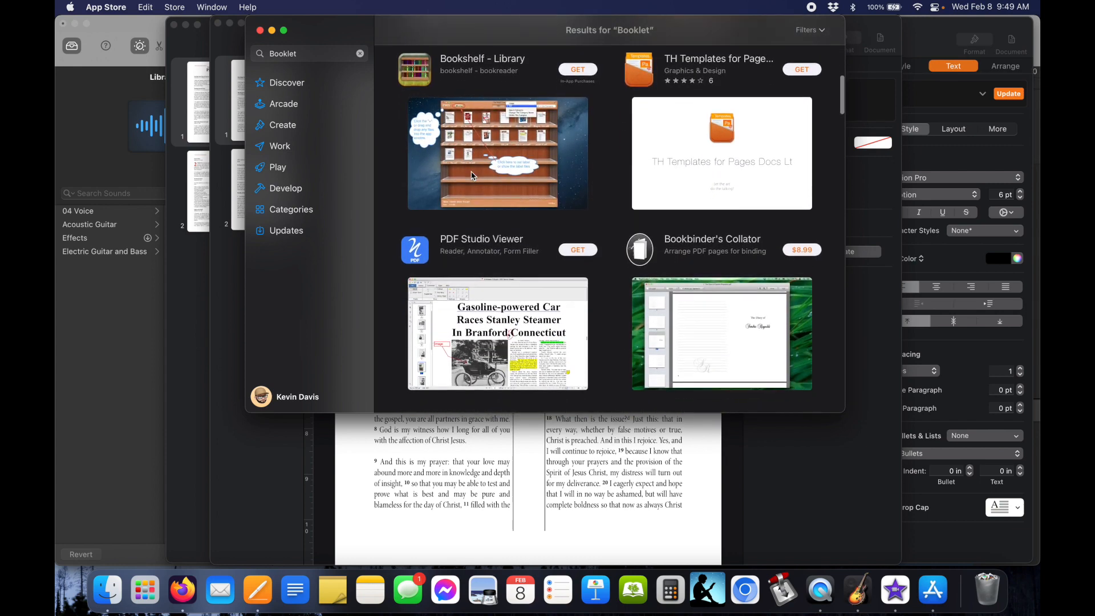
{"action": "scroll", "coordinate": [472, 175], "scroll_direction": "down", "scroll_amount": 5}
{"action": "scroll", "coordinate": [473, 176], "scroll_direction": "down", "scroll_amount": 6}
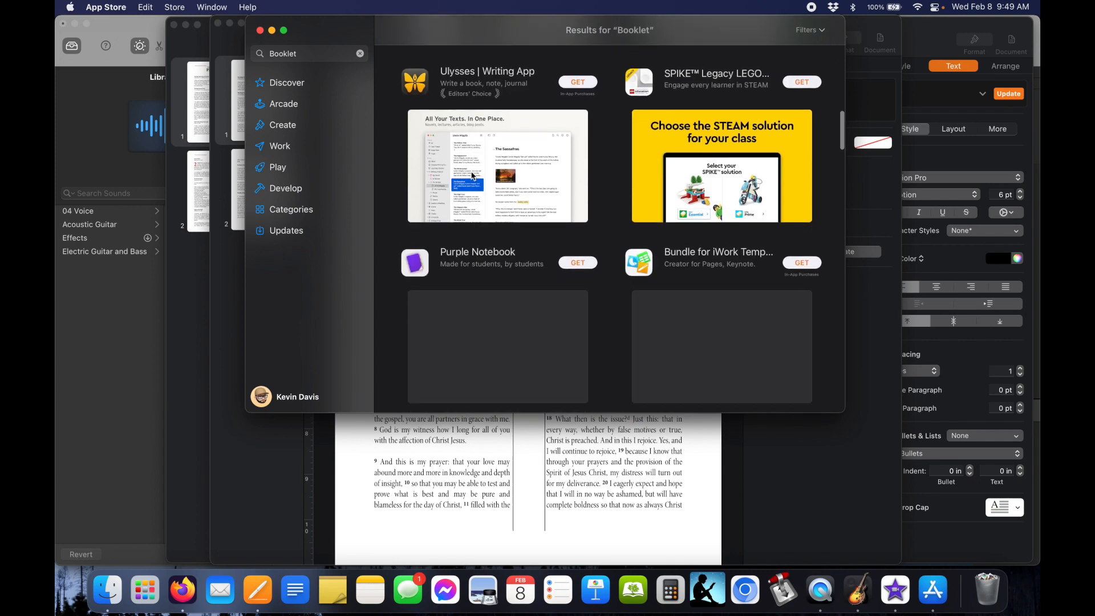
{"action": "scroll", "coordinate": [472, 176], "scroll_direction": "down", "scroll_amount": 6}
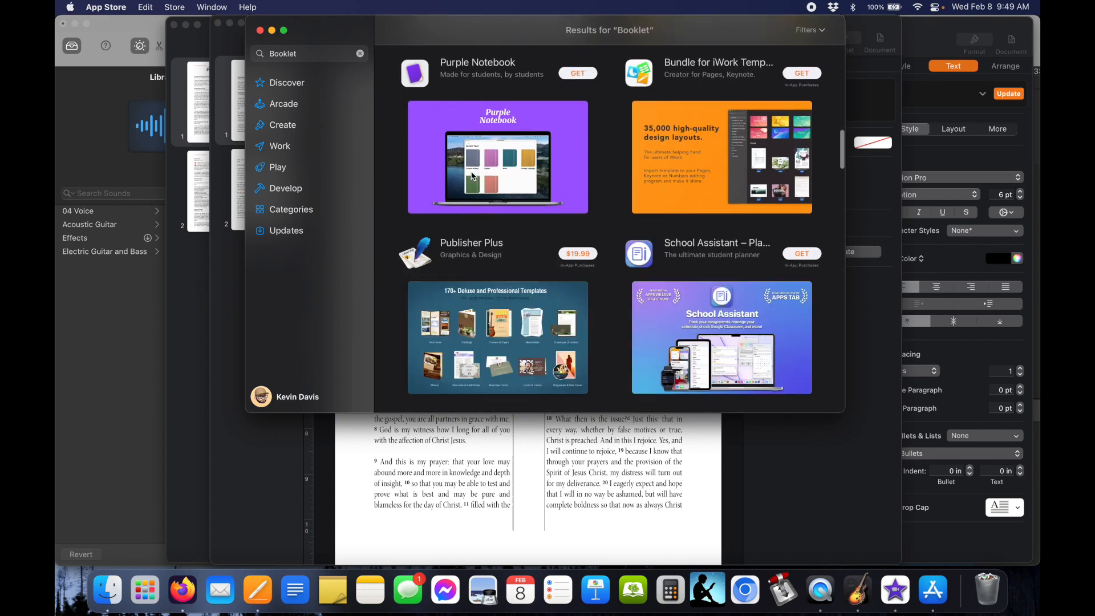
{"action": "scroll", "coordinate": [472, 175], "scroll_direction": "down", "scroll_amount": 10}
{"action": "scroll", "coordinate": [472, 175], "scroll_direction": "down", "scroll_amount": 7}
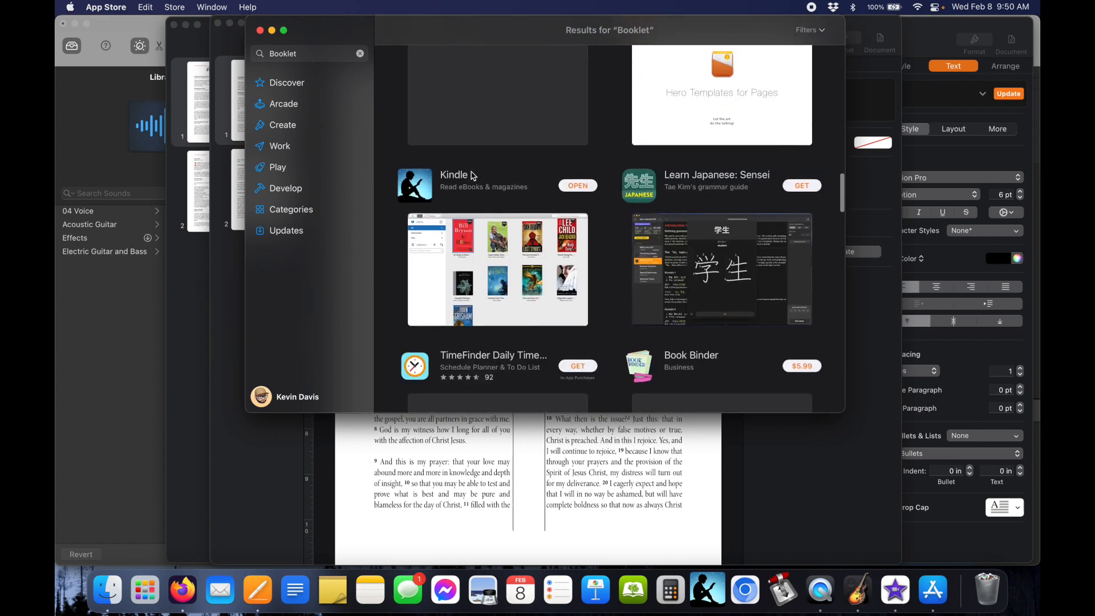
{"action": "scroll", "coordinate": [472, 176], "scroll_direction": "down", "scroll_amount": 7}
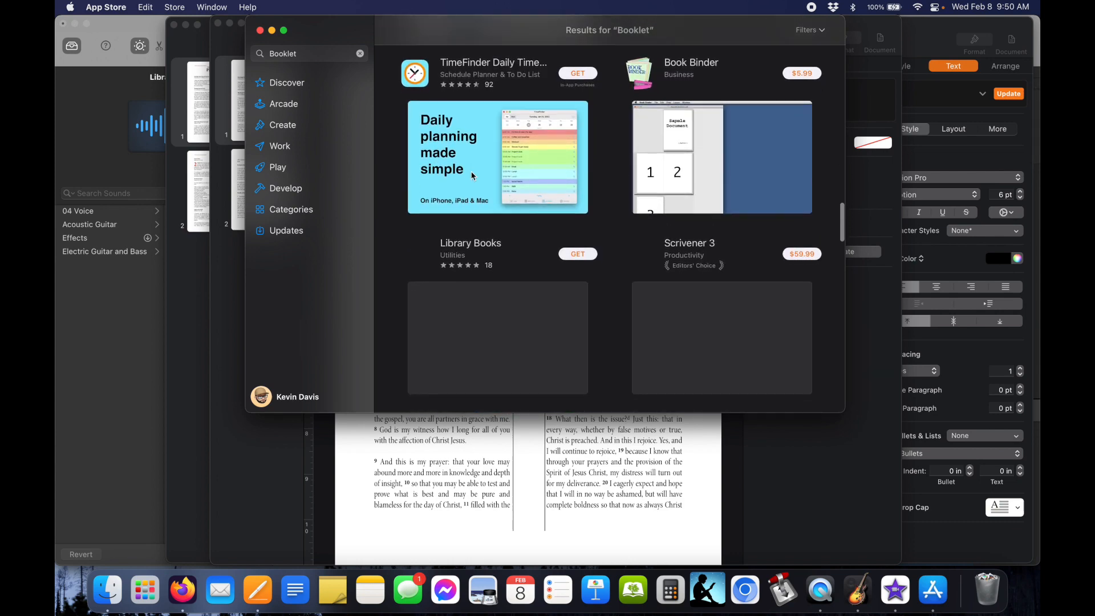
{"action": "scroll", "coordinate": [473, 176], "scroll_direction": "down", "scroll_amount": 4}
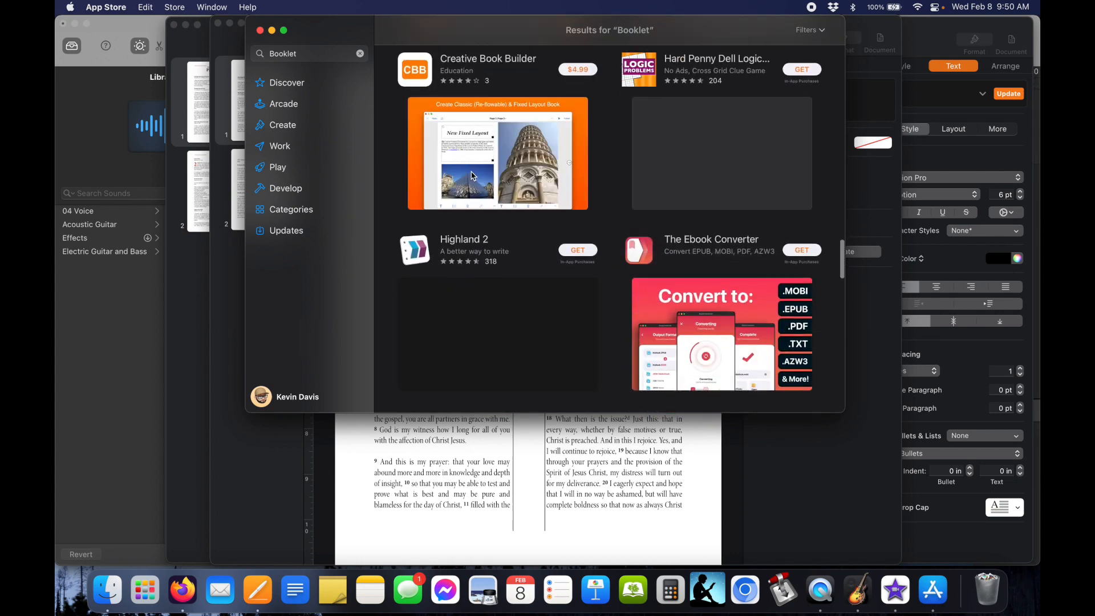
{"action": "scroll", "coordinate": [472, 177], "scroll_direction": "up", "scroll_amount": 20}
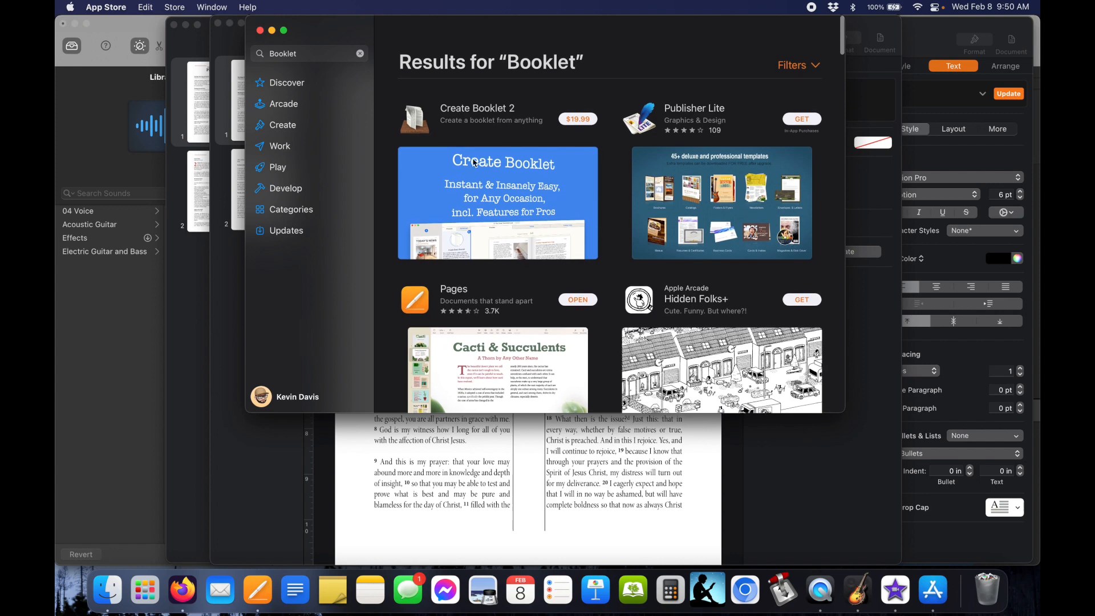
{"action": "scroll", "coordinate": [520, 197], "scroll_direction": "down", "scroll_amount": 8}
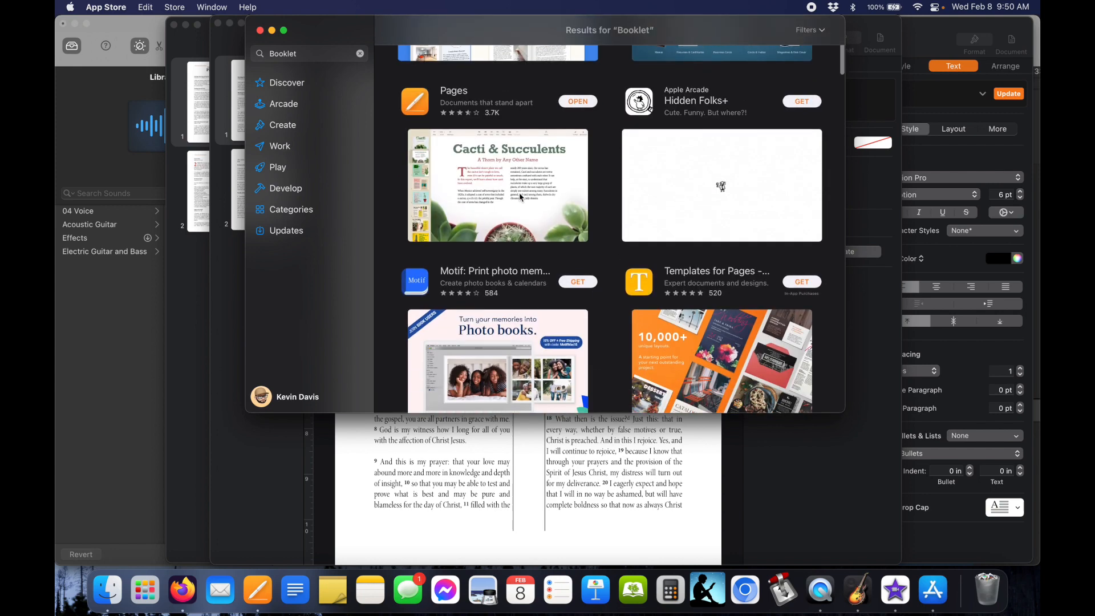
{"action": "scroll", "coordinate": [520, 197], "scroll_direction": "down", "scroll_amount": 6}
{"action": "scroll", "coordinate": [743, 215], "scroll_direction": "down", "scroll_amount": 3}
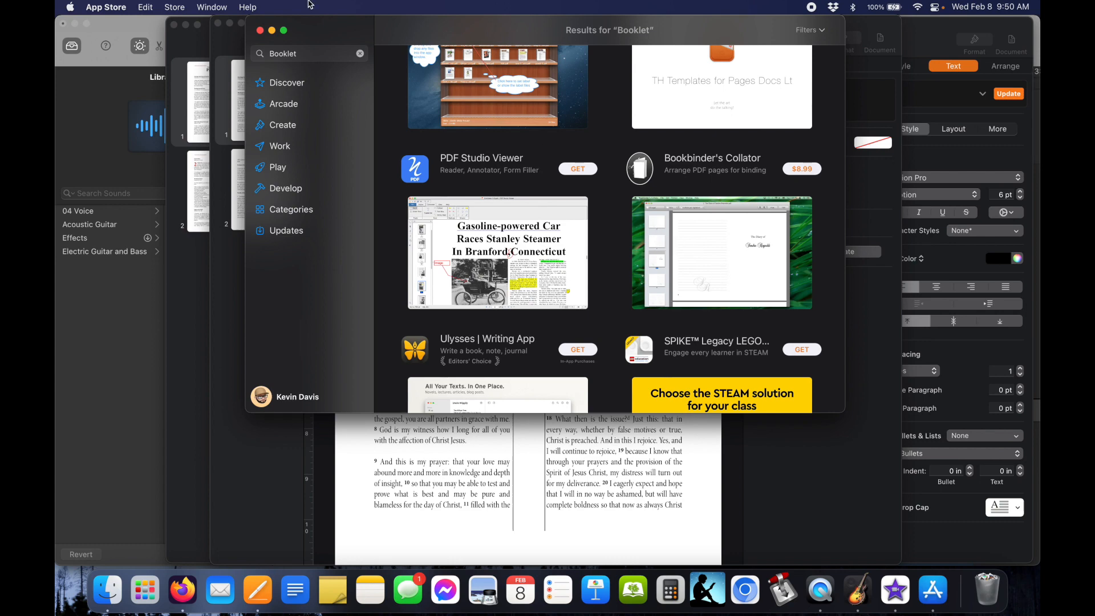
{"action": "left_click", "coordinate": [260, 31]}
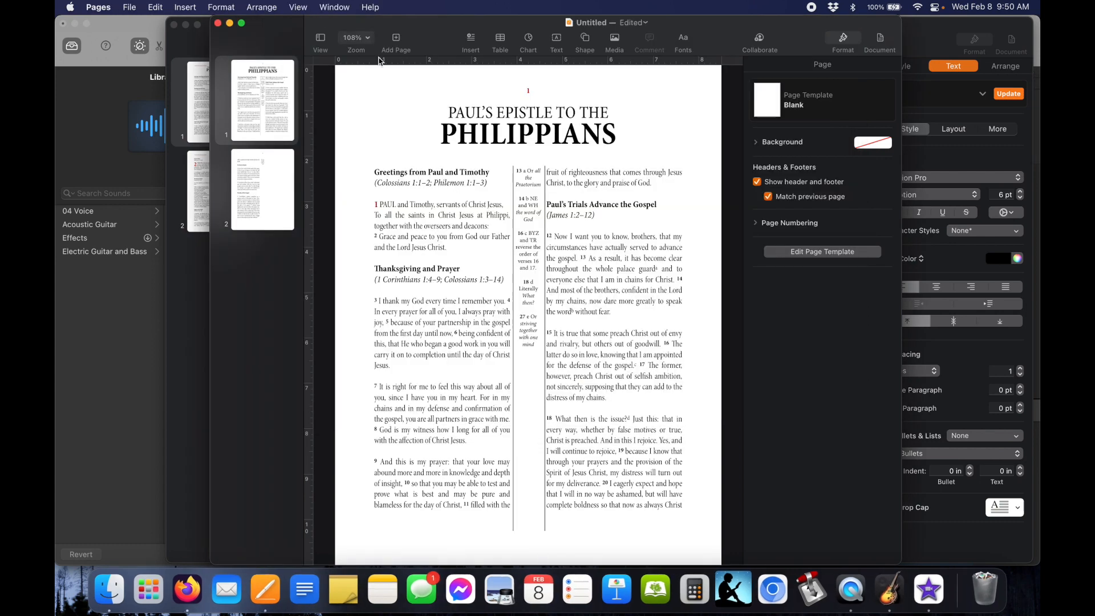
Review both pages of the Philippians layout, checking the title, body columns and center footnotes.
{"action": "scroll", "coordinate": [498, 359], "scroll_direction": "down", "scroll_amount": 10}
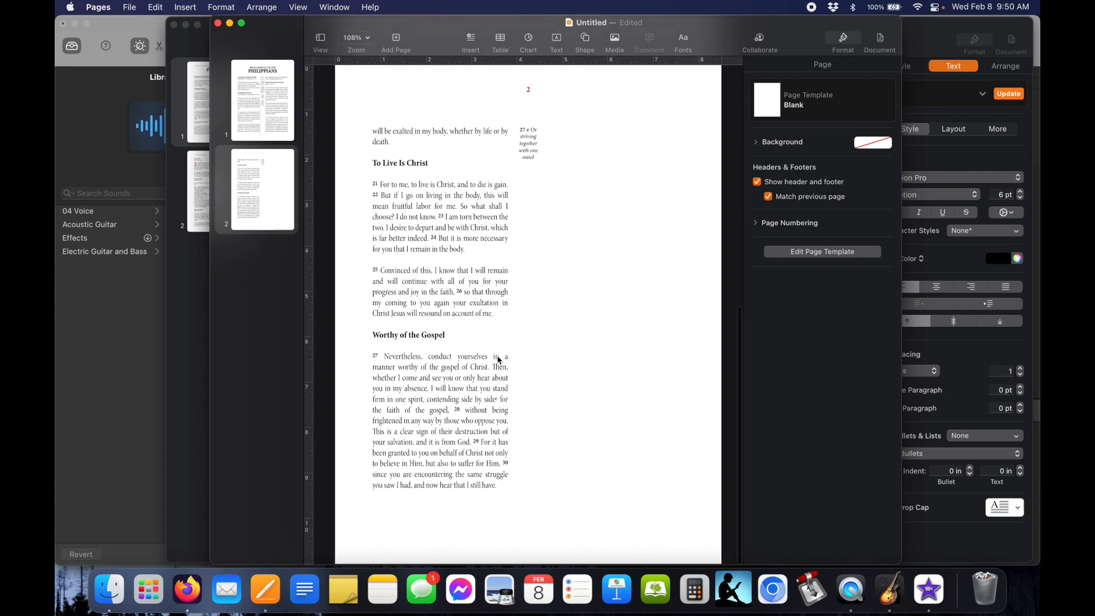
{"action": "scroll", "coordinate": [498, 359], "scroll_direction": "up", "scroll_amount": 10}
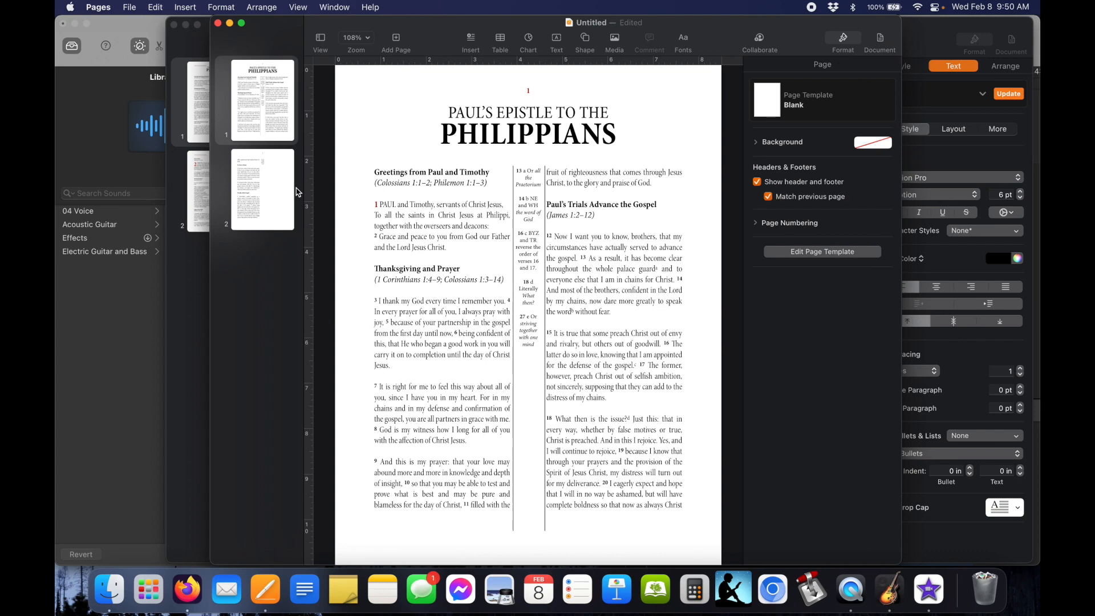
{"action": "scroll", "coordinate": [456, 337], "scroll_direction": "down", "scroll_amount": 10}
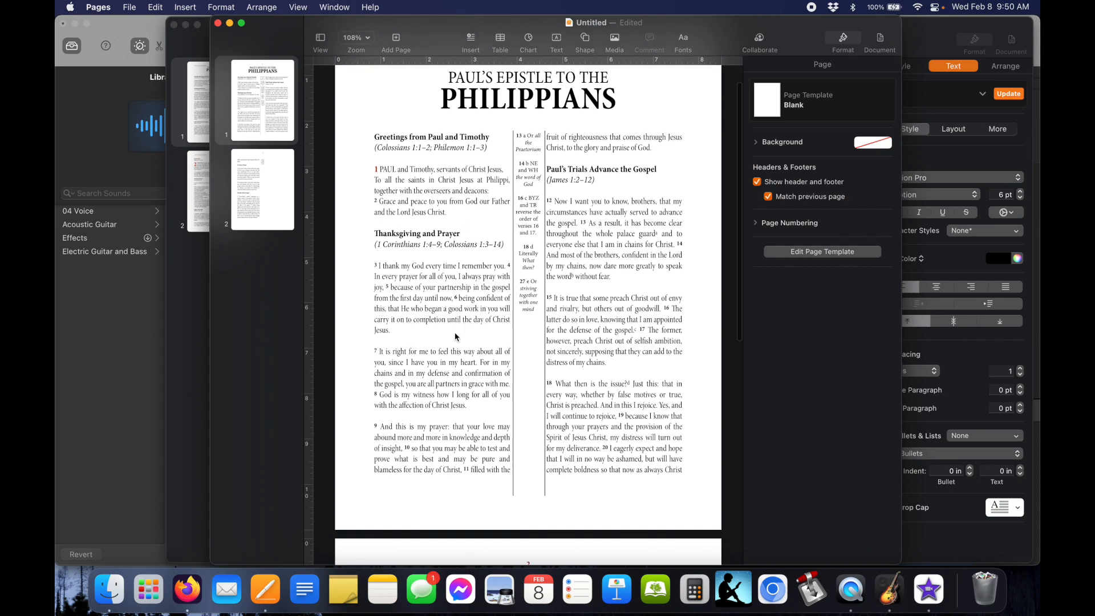
{"action": "scroll", "coordinate": [455, 337], "scroll_direction": "down", "scroll_amount": 3}
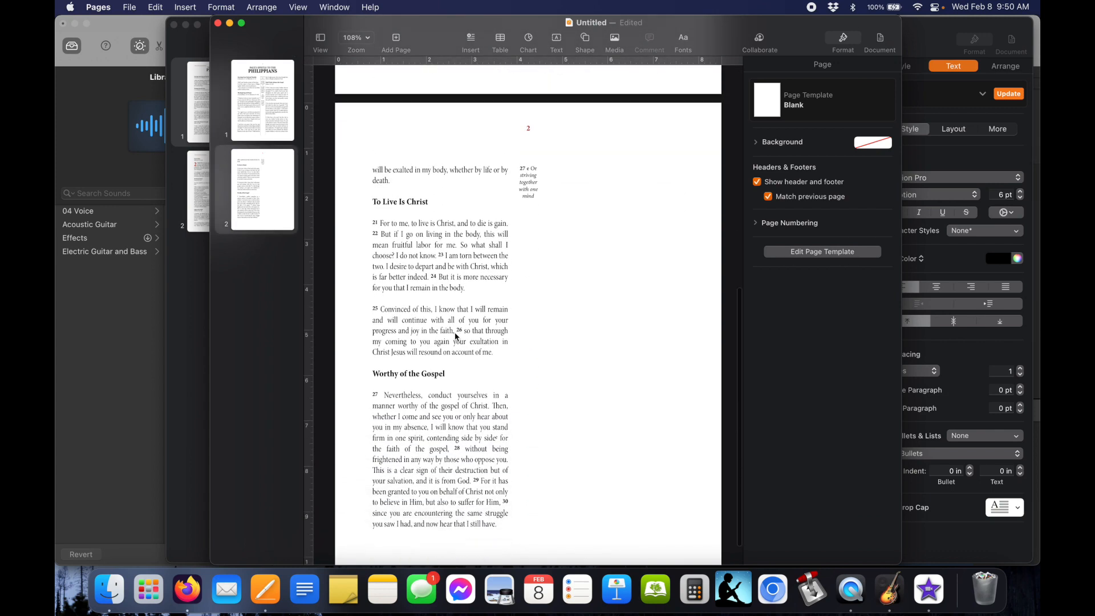
{"action": "scroll", "coordinate": [455, 336], "scroll_direction": "up", "scroll_amount": 5}
{"action": "scroll", "coordinate": [455, 336], "scroll_direction": "up", "scroll_amount": 5}
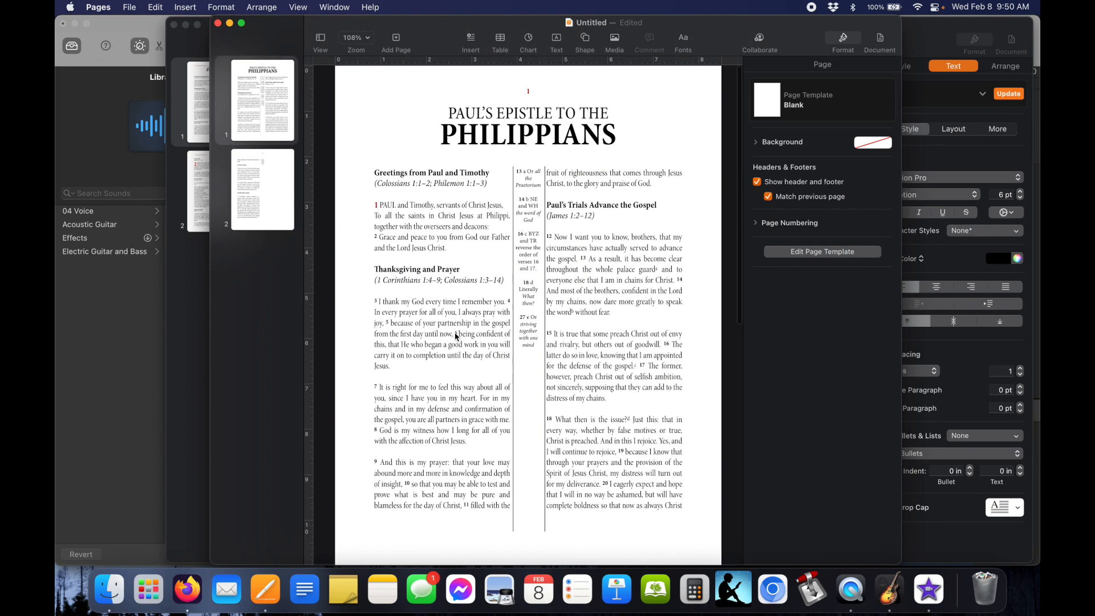